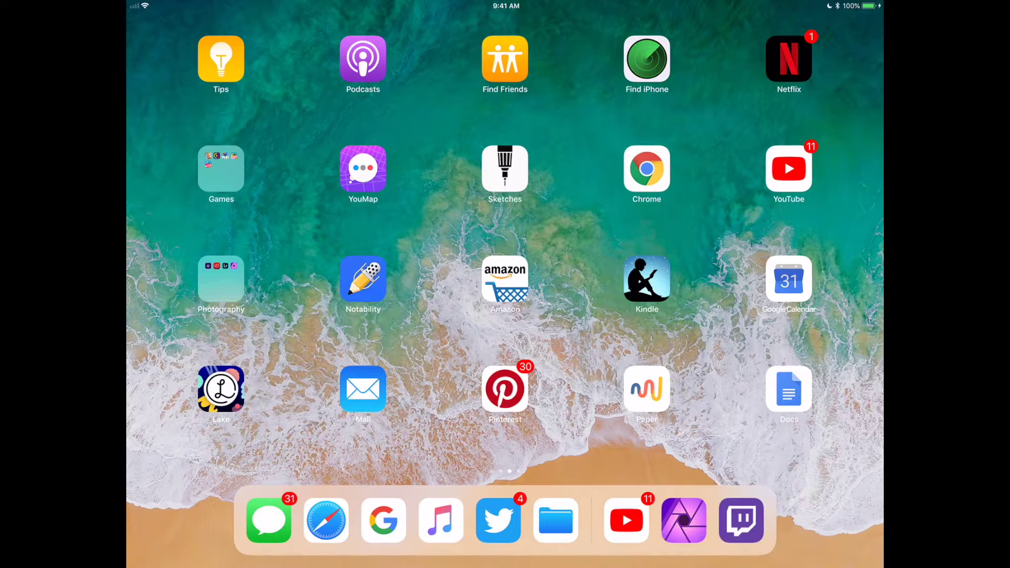
# Step: Launch Lightroom CC from the Home Screen's Photography folder to its album library
pyautogui.click(221, 278)
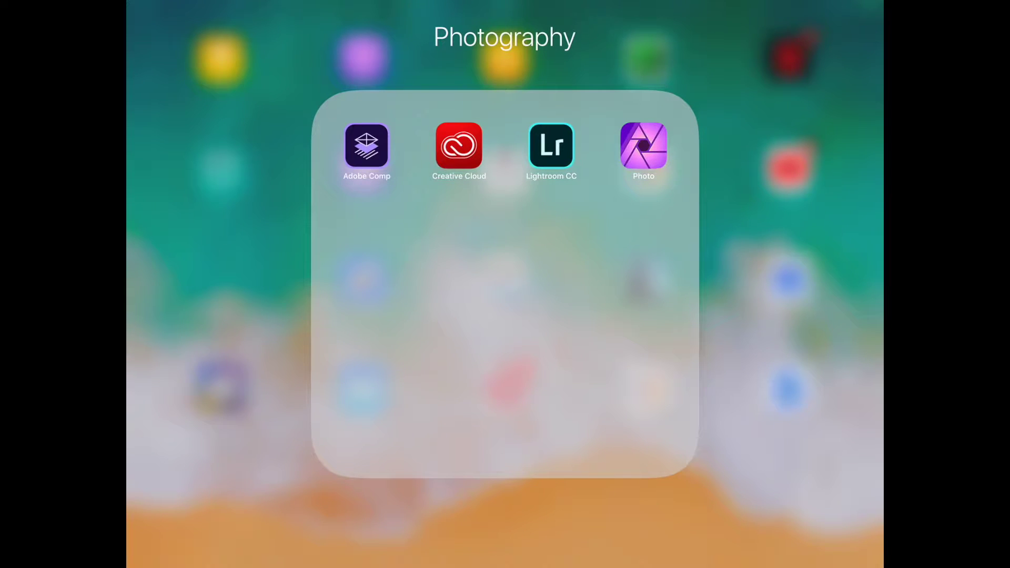
pyautogui.click(551, 146)
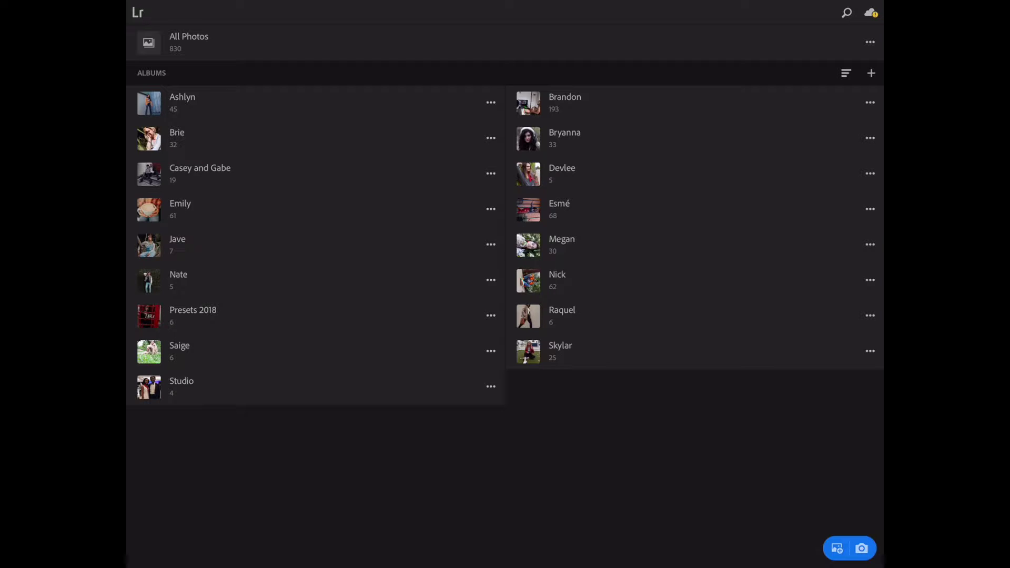
# Step: Cancel deleting the Brandon album and open its 193 photos instead
pyautogui.click(870, 102)
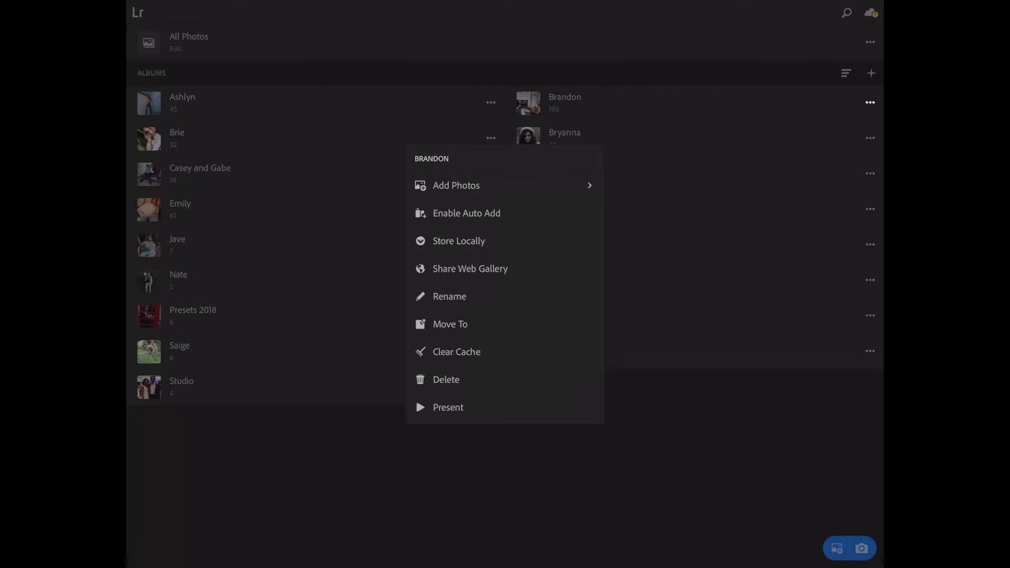
pyautogui.click(446, 379)
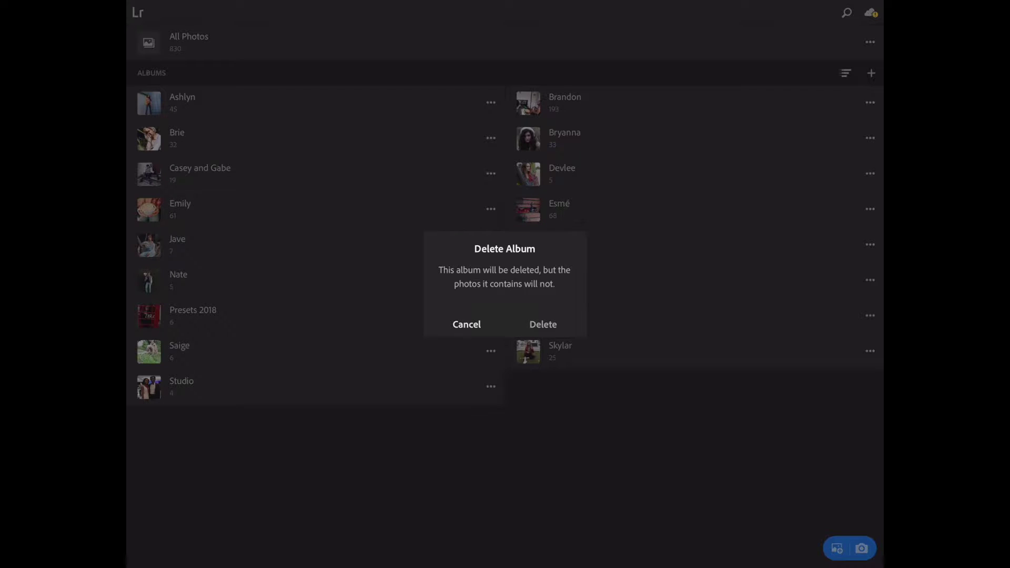
pyautogui.click(467, 324)
pyautogui.click(564, 103)
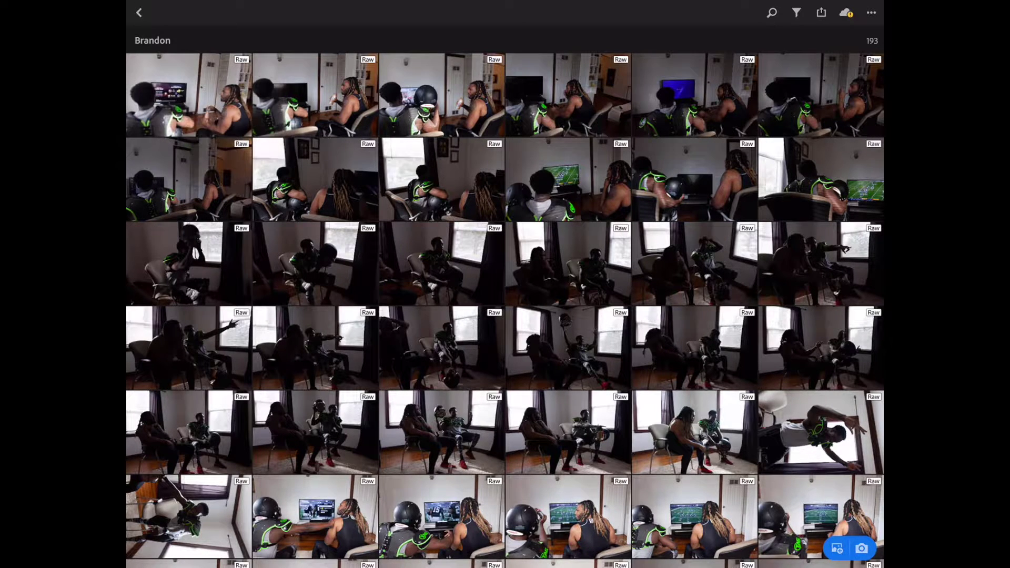
# Step: Select all 193 Brandon photos and permanently delete them, then open the Skylar album
pyautogui.click(871, 13)
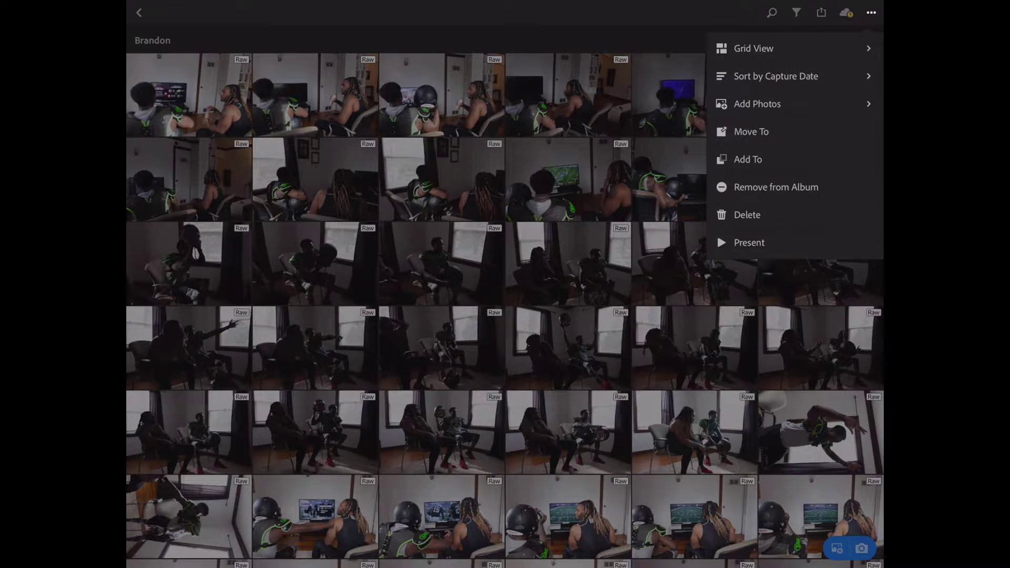
pyautogui.click(747, 215)
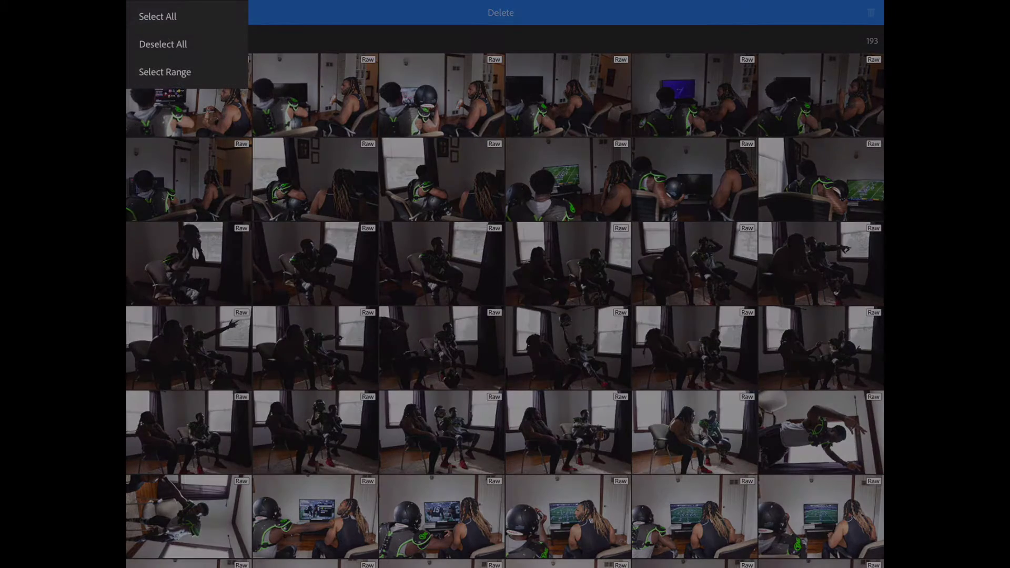
pyautogui.click(188, 94)
pyautogui.scroll(-20, 505, 295)
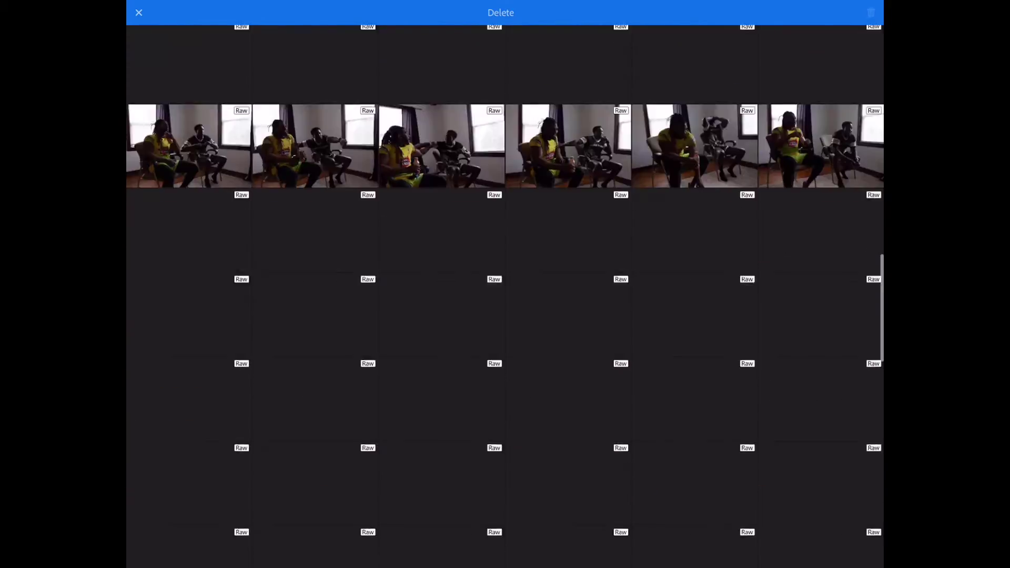
pyautogui.hotkey('ctrl', 'a')
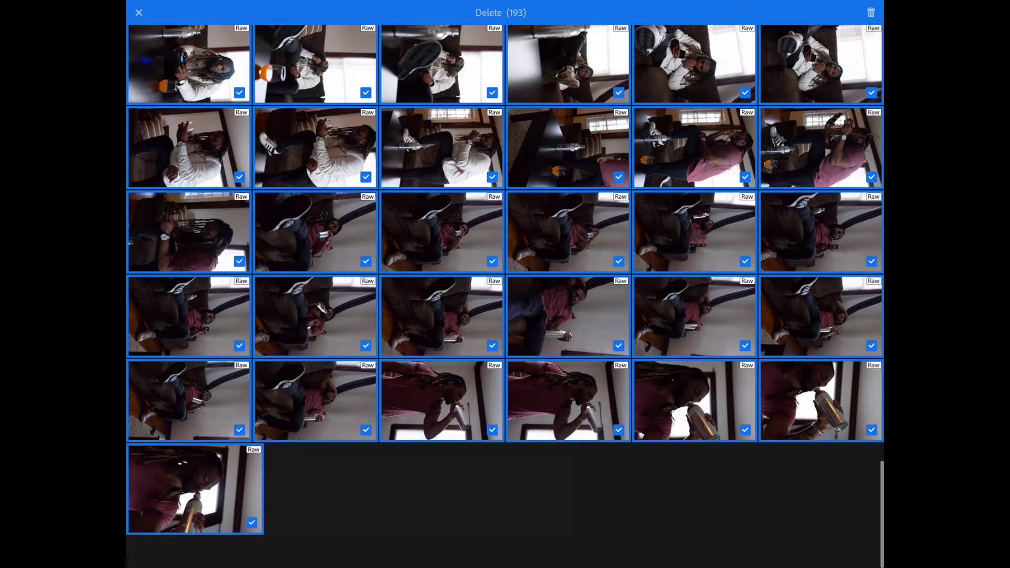
pyautogui.click(871, 12)
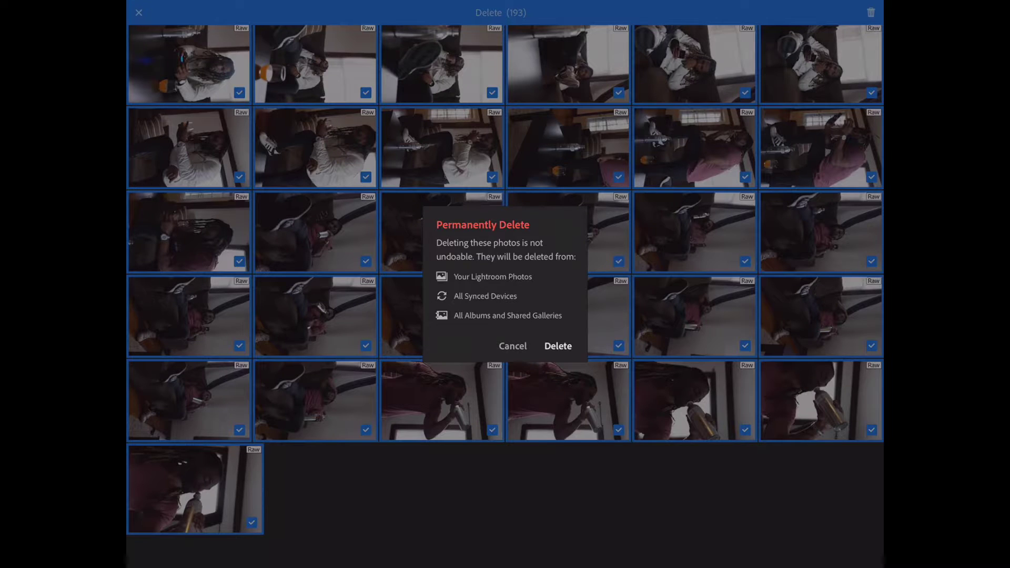
pyautogui.click(558, 346)
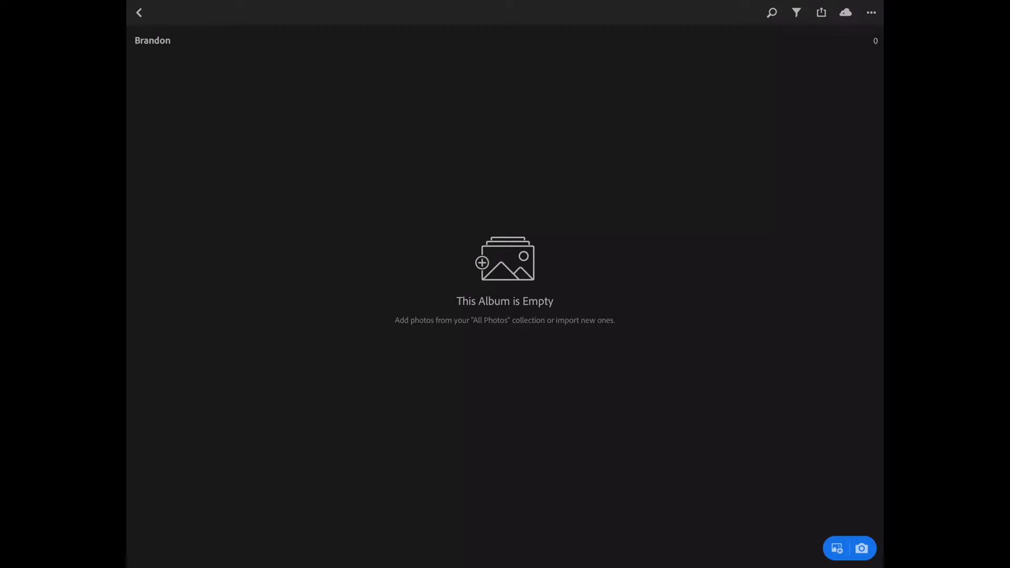
pyautogui.click(139, 13)
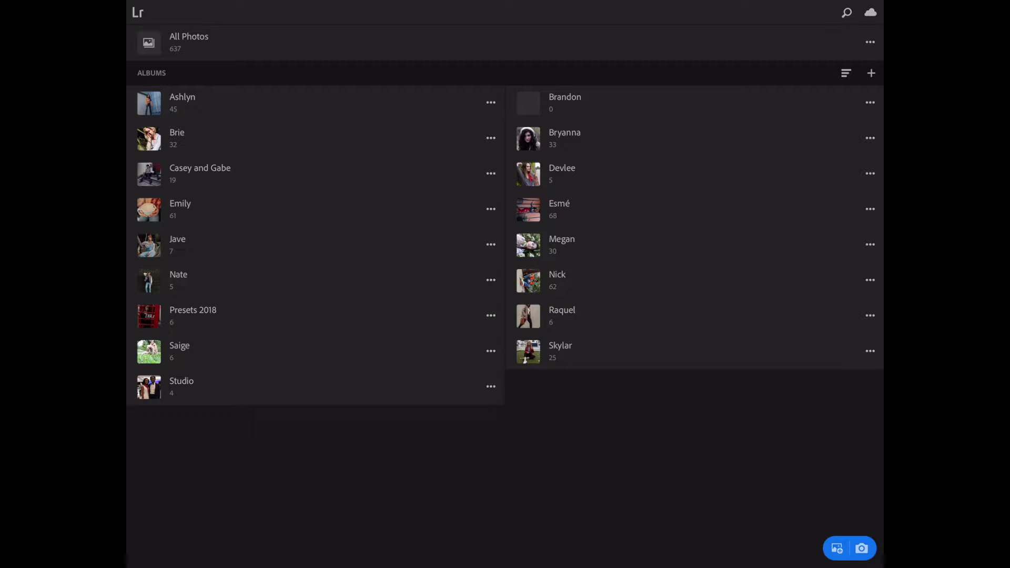
pyautogui.click(560, 350)
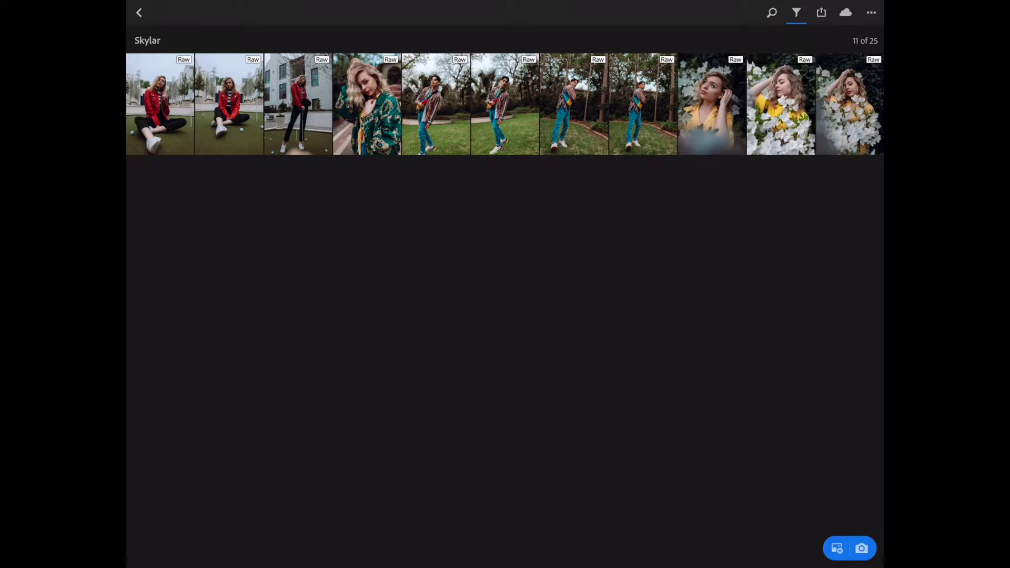
# Step: Glance through the Megan album, then bring up the new album/folder choices
pyautogui.click(139, 13)
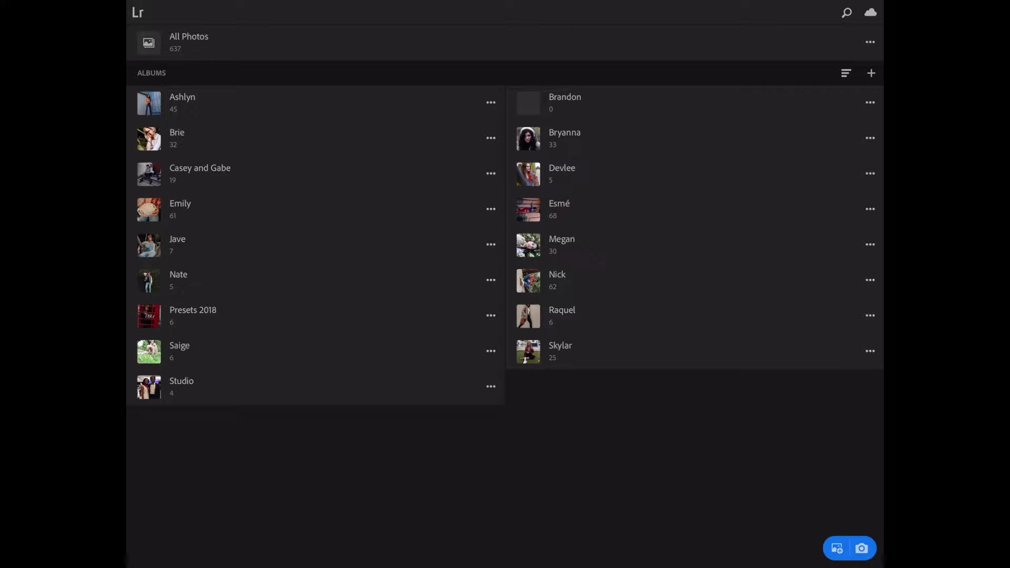
pyautogui.click(562, 244)
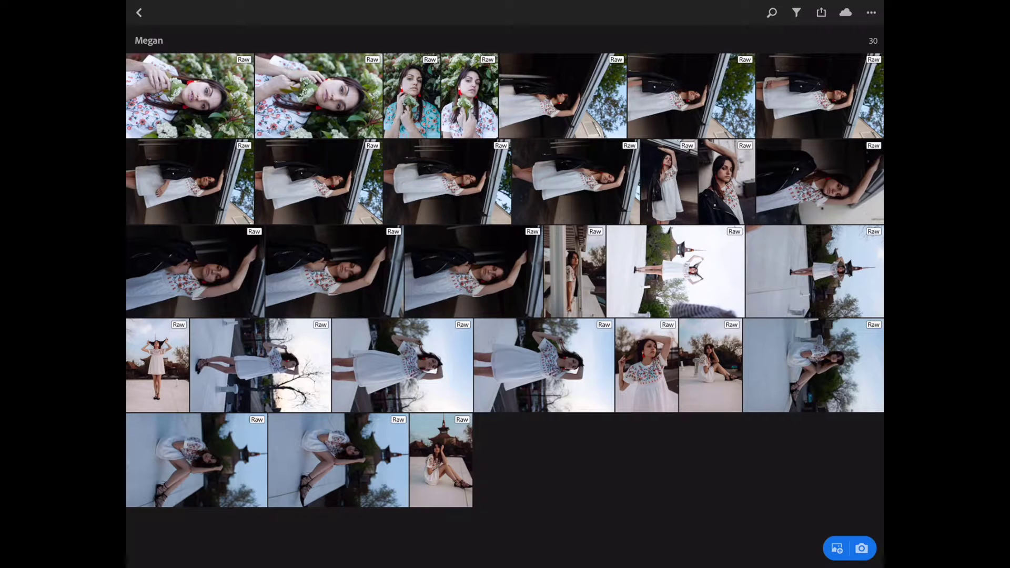
pyautogui.click(139, 13)
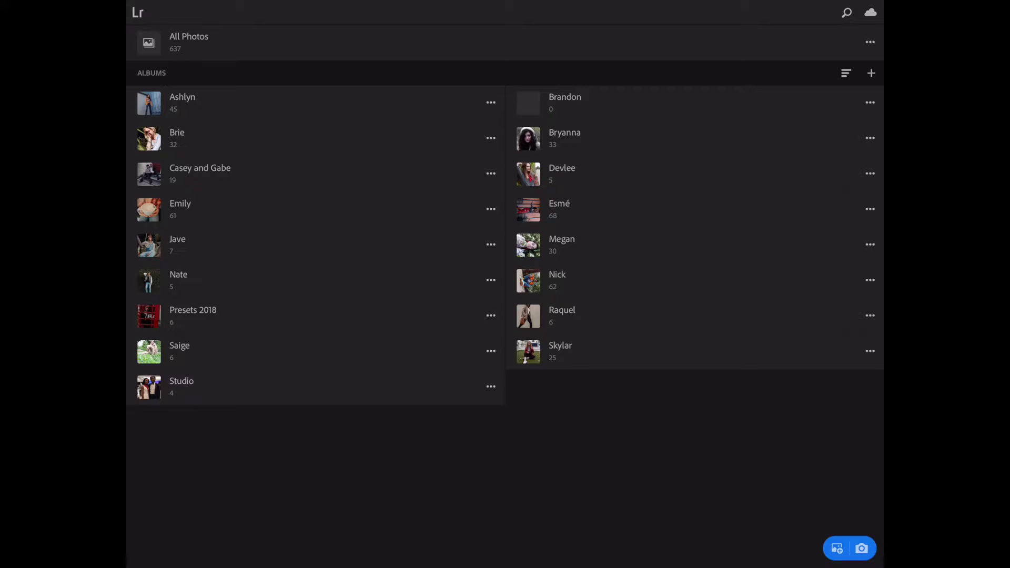
pyautogui.click(871, 72)
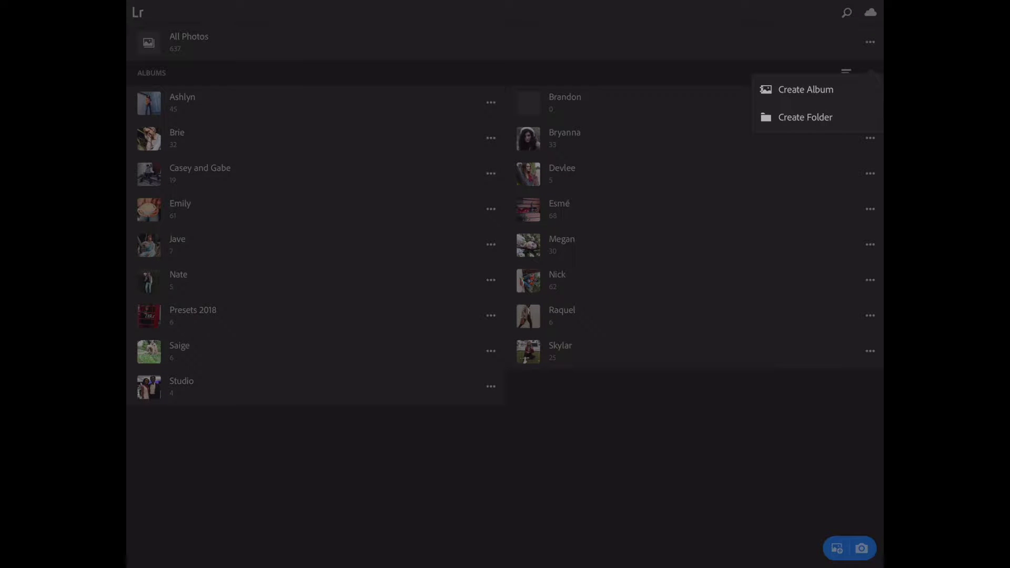
# Step: Create an album named 'IceBlue' and open it
pyautogui.click(805, 89)
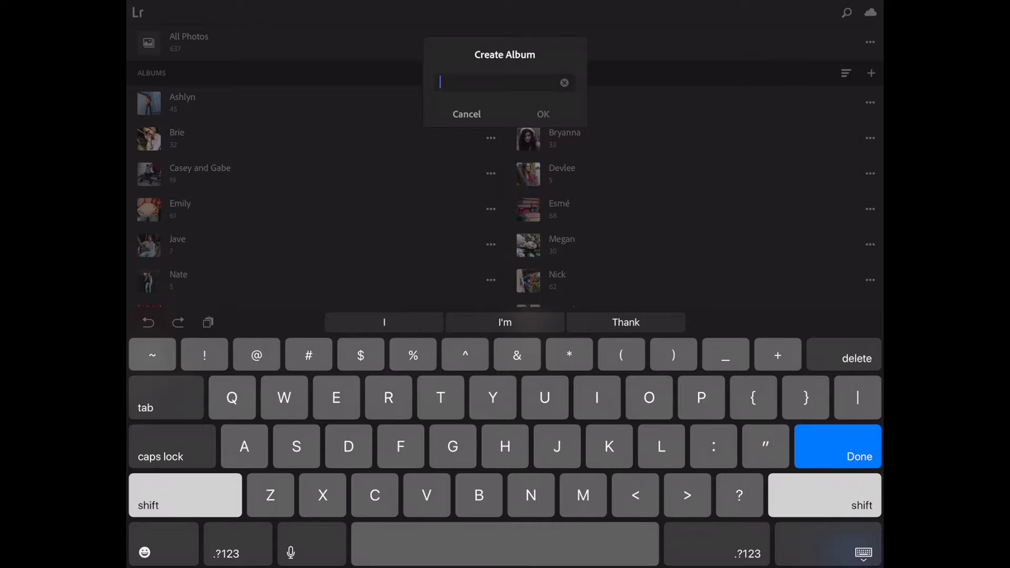
pyautogui.write('Ice')
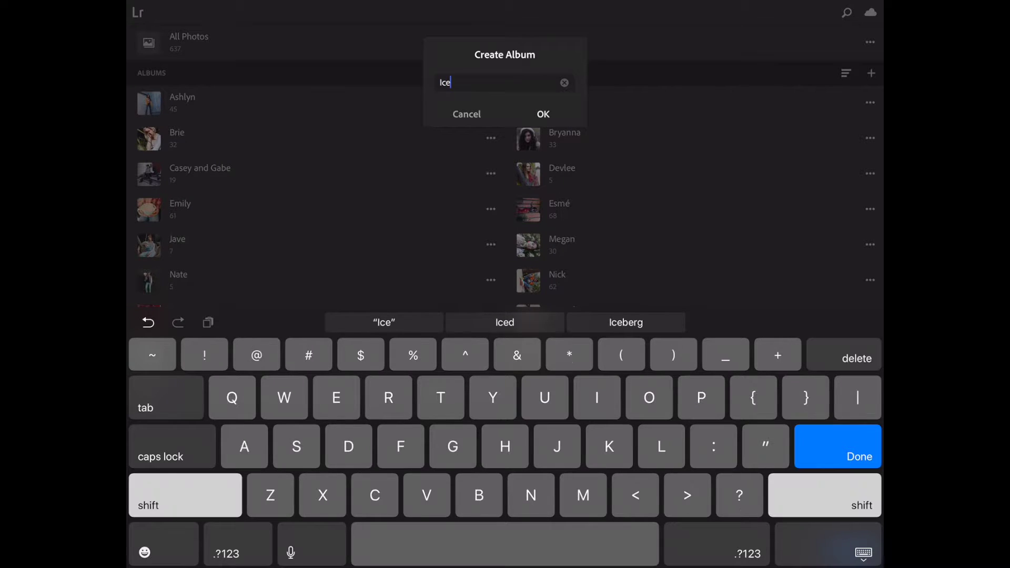
pyautogui.write('Blue')
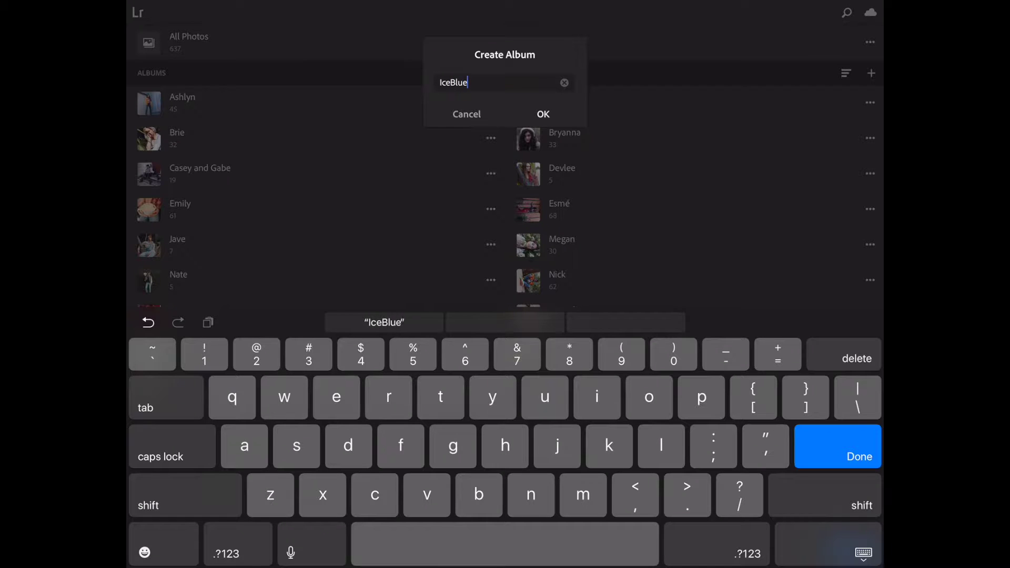
pyautogui.press('Return')
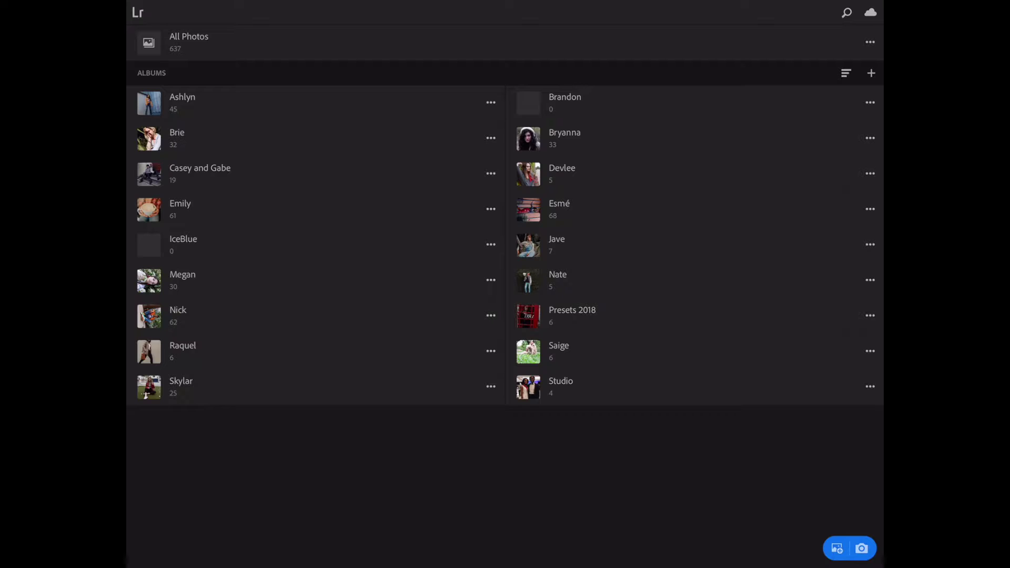
pyautogui.click(183, 244)
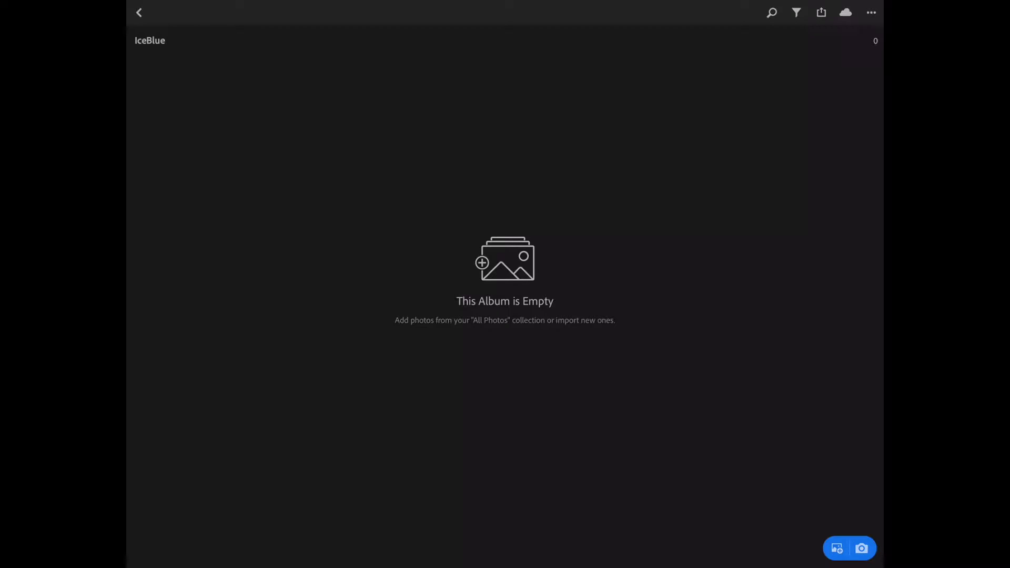
# Step: Open the Camera Roll picker and scroll to find the pink-shirt portraits
pyautogui.click(837, 548)
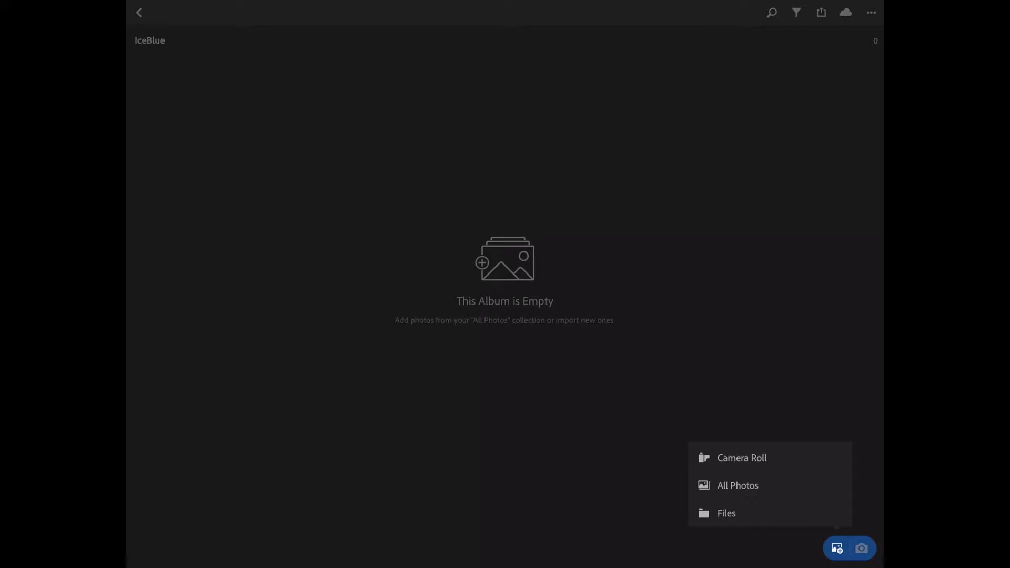
pyautogui.click(742, 458)
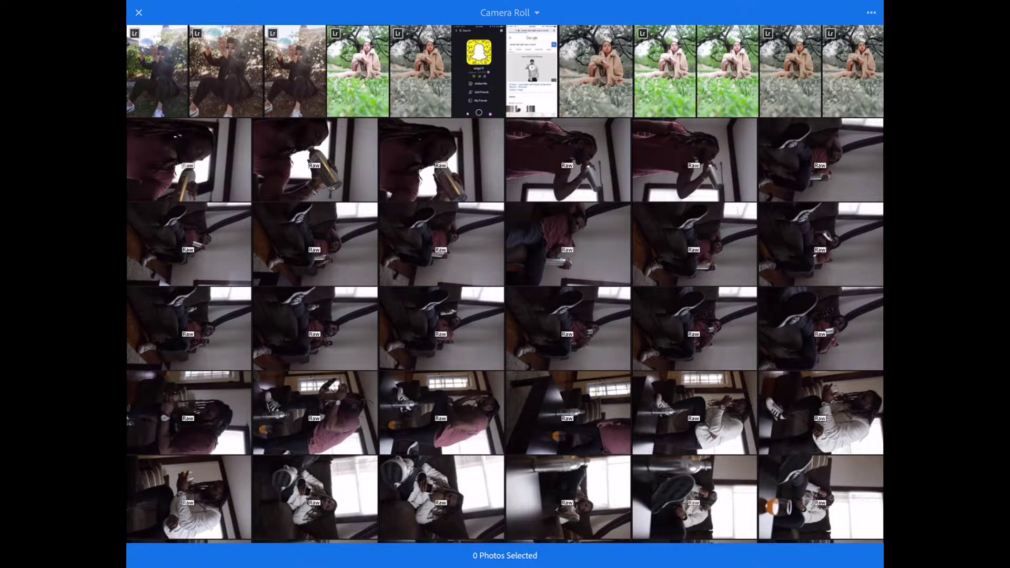
pyautogui.scroll(-3, 505, 284)
pyautogui.scroll(-10, 505, 284)
pyautogui.scroll(-10, 505, 284)
pyautogui.scroll(-10, 505, 284)
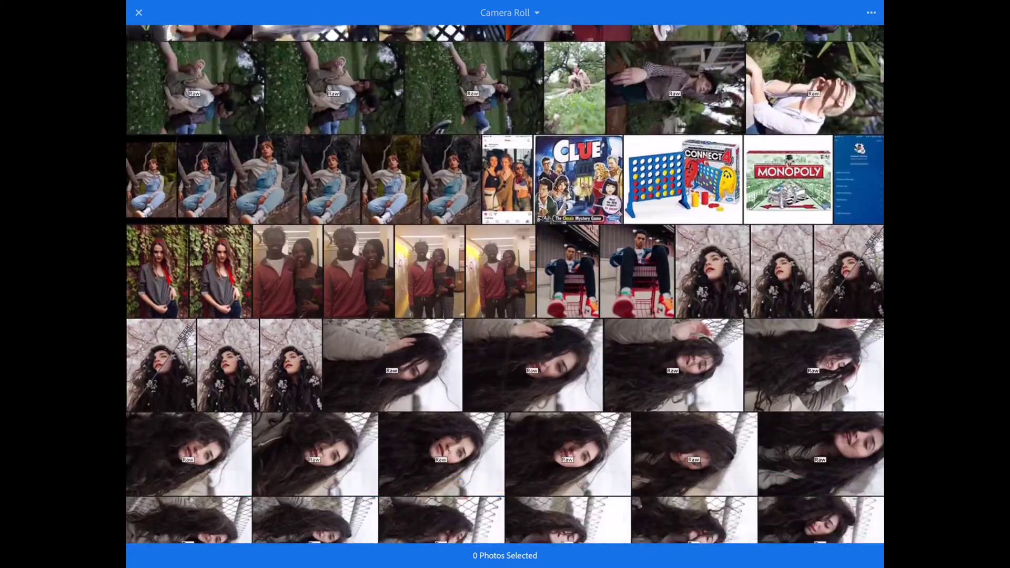
pyautogui.scroll(-5, 505, 284)
pyautogui.scroll(3, 505, 284)
pyautogui.scroll(-10, 505, 284)
pyautogui.scroll(-10, 505, 284)
pyautogui.scroll(-10, 505, 284)
pyautogui.scroll(-10, 505, 284)
pyautogui.scroll(-10, 505, 284)
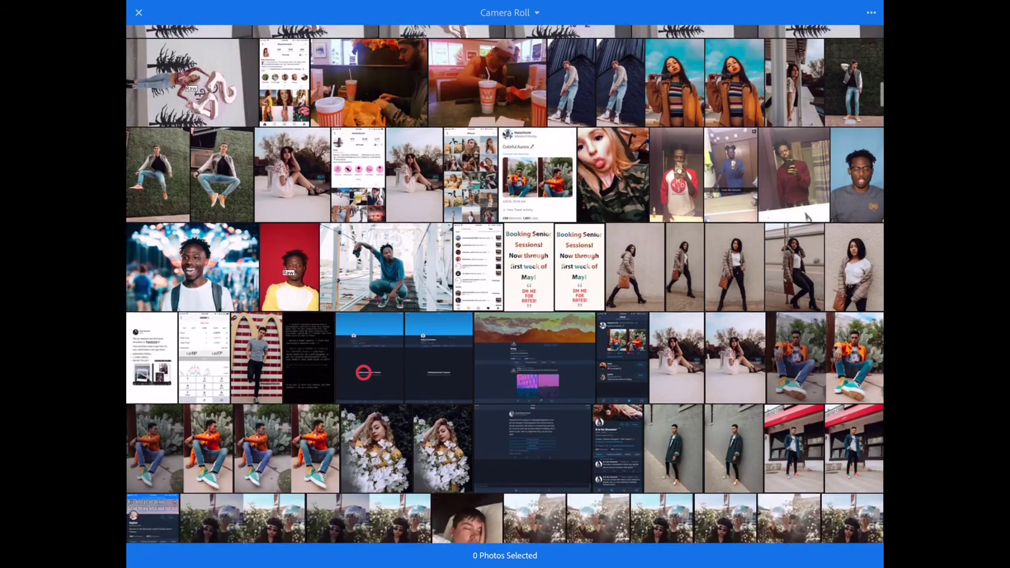
pyautogui.scroll(-10, 505, 284)
pyautogui.scroll(-10, 504, 284)
pyautogui.scroll(-10, 505, 284)
pyautogui.scroll(-10, 505, 284)
pyautogui.scroll(2, 505, 284)
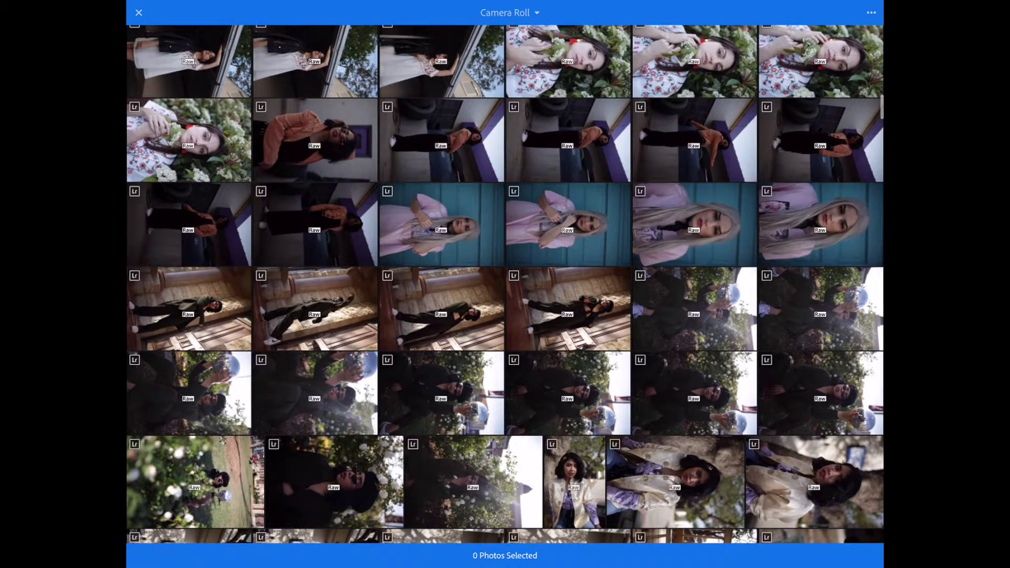
# Step: Add the four pink-shirt portraits to IceBlue and open the sideways close-up
pyautogui.click(441, 224)
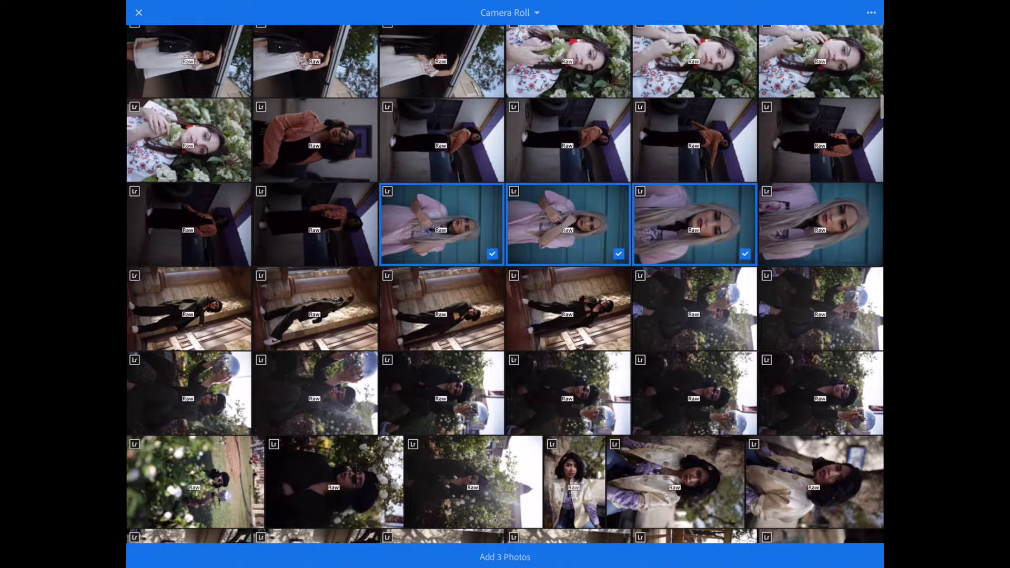
pyautogui.click(820, 224)
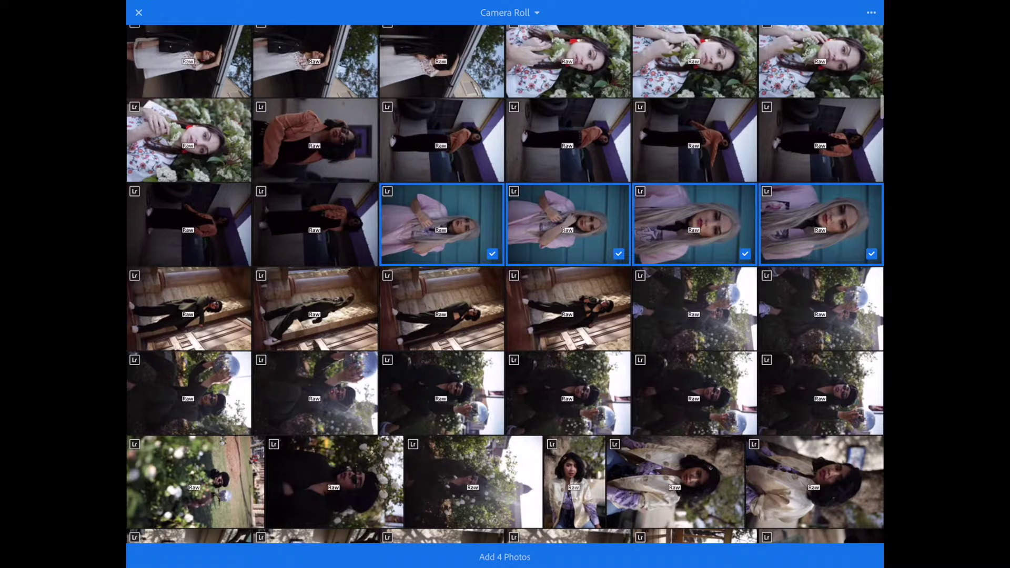
pyautogui.scroll(-10, 505, 284)
pyautogui.scroll(-10, 505, 284)
pyautogui.scroll(5, 505, 284)
pyautogui.scroll(-5, 505, 284)
pyautogui.scroll(15, 505, 284)
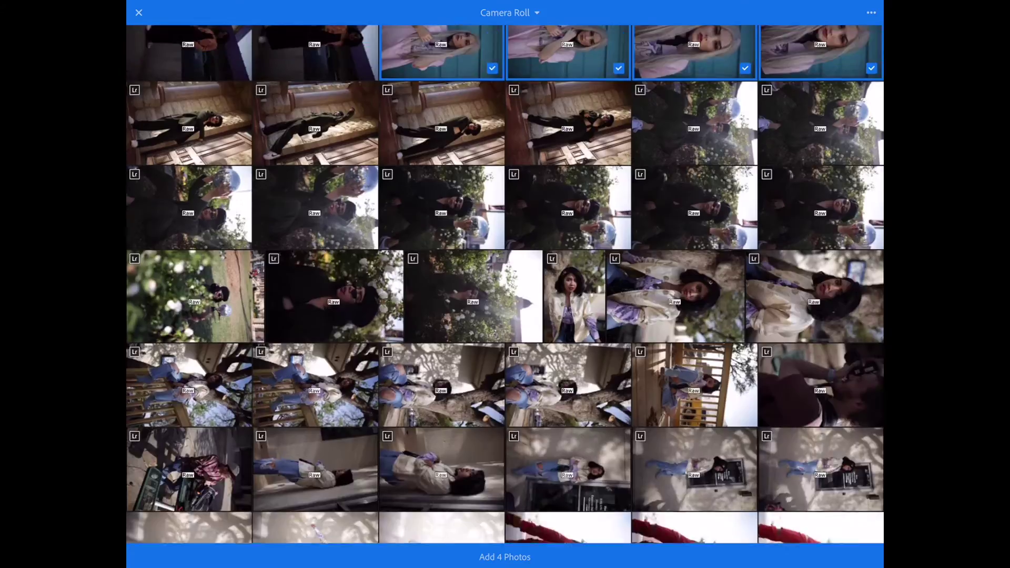
pyautogui.scroll(3, 505, 284)
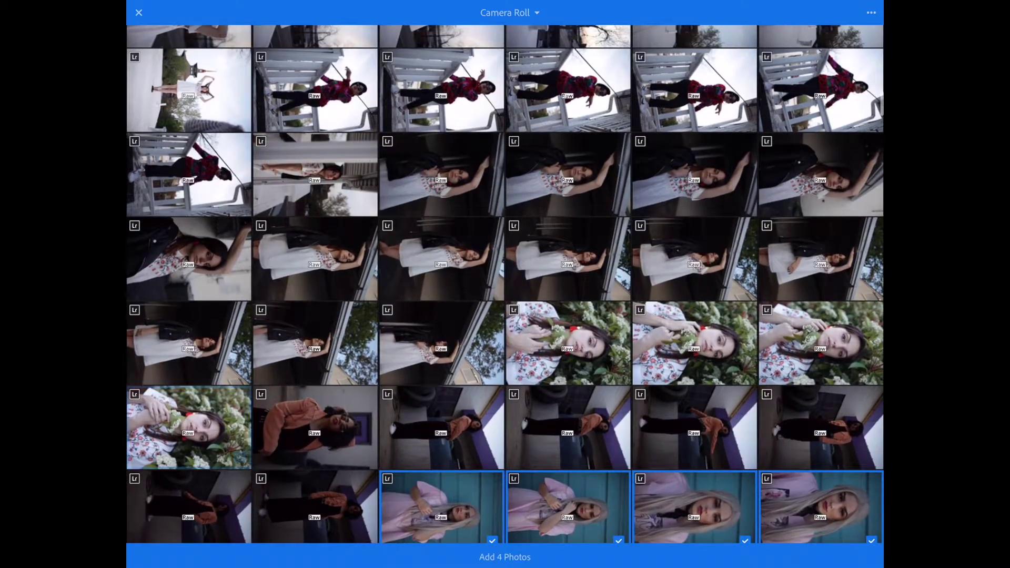
pyautogui.scroll(5, 505, 284)
pyautogui.scroll(-3, 505, 284)
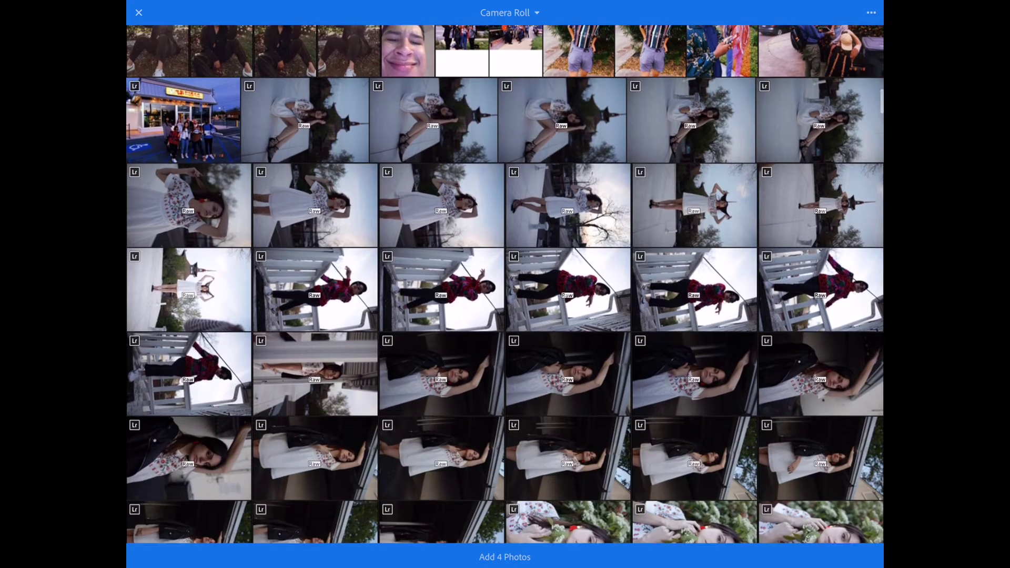
pyautogui.click(505, 556)
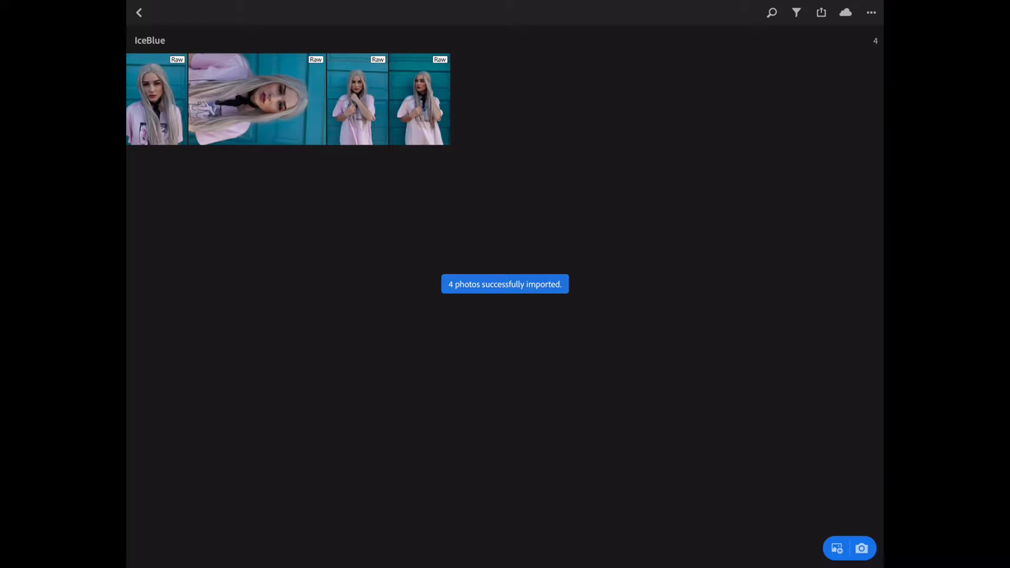
pyautogui.click(256, 99)
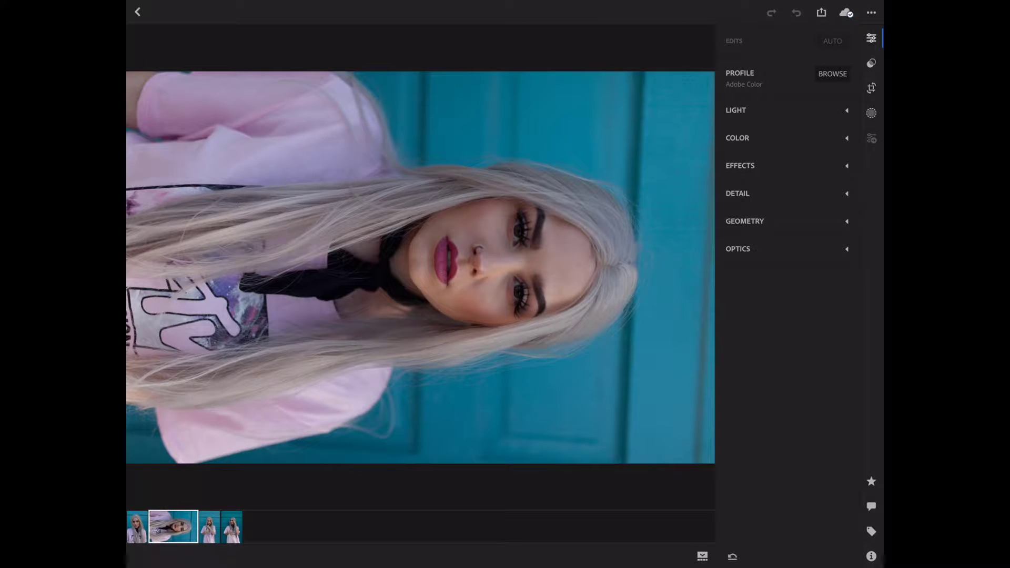
# Step: Rotate the sideways close-up portrait left so it stands upright
pyautogui.click(871, 87)
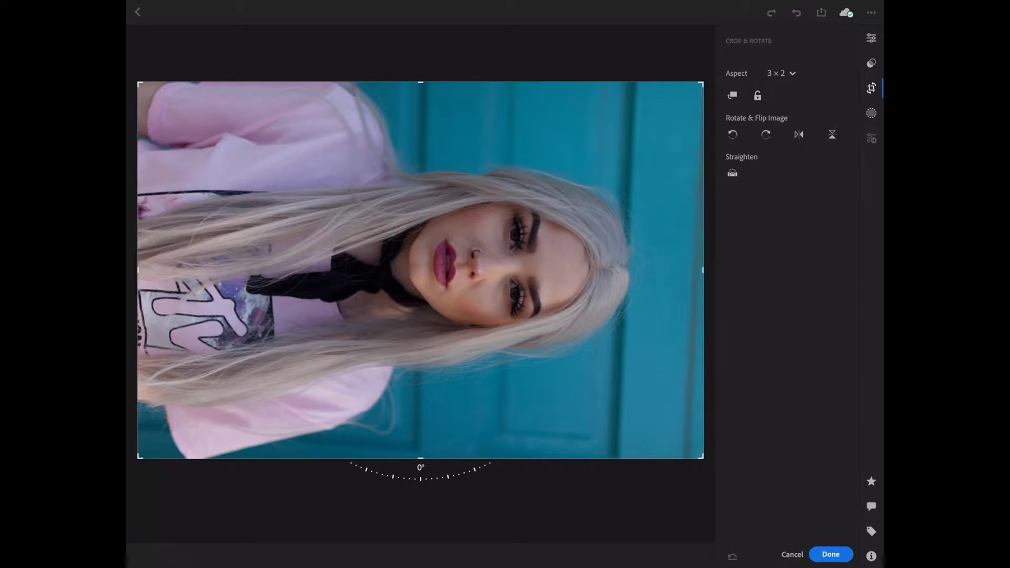
pyautogui.click(732, 134)
pyautogui.click(830, 554)
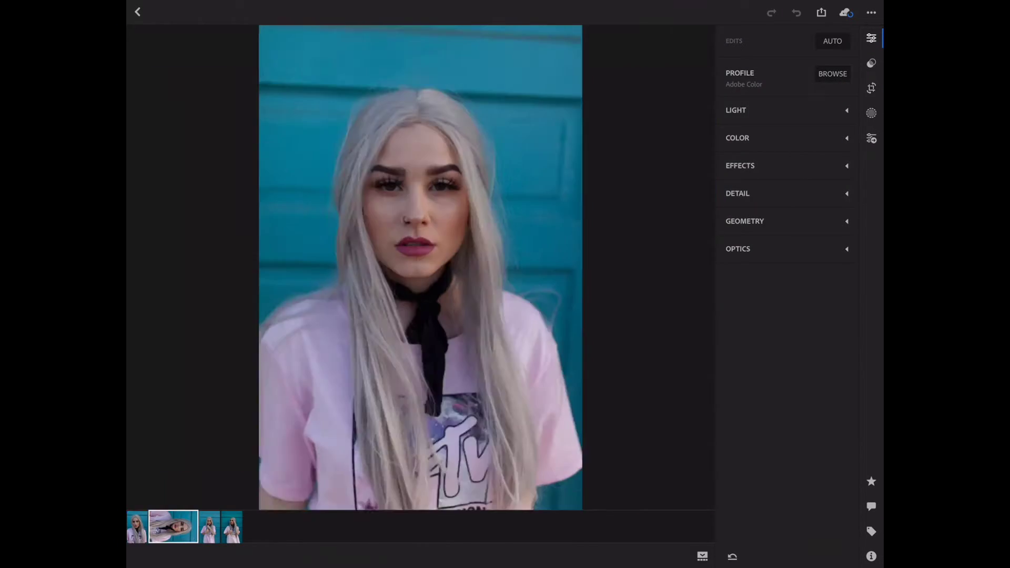
# Step: Reset the fourth photo to its imported state, then step back to the first portrait
pyautogui.click(209, 526)
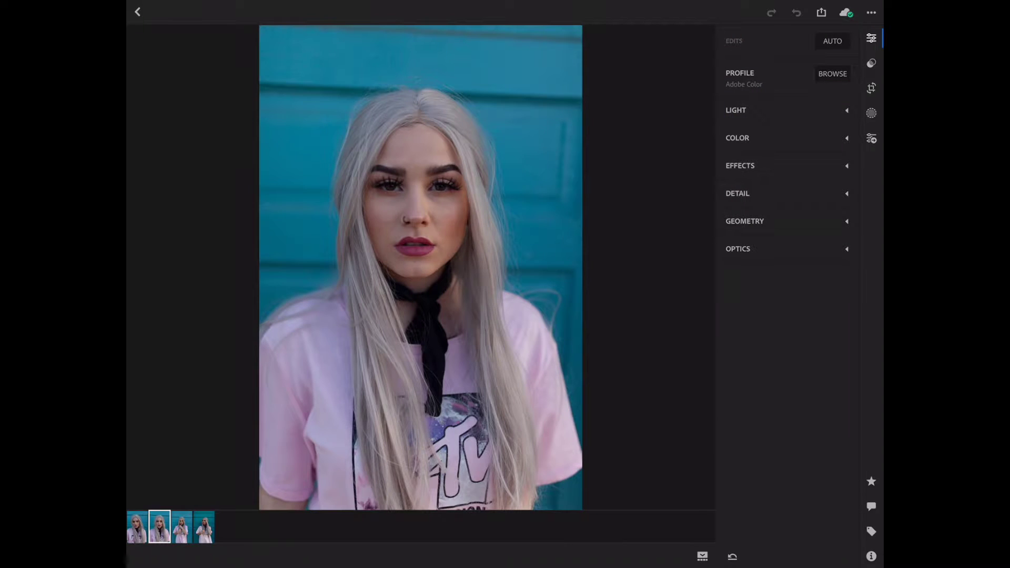
pyautogui.click(204, 526)
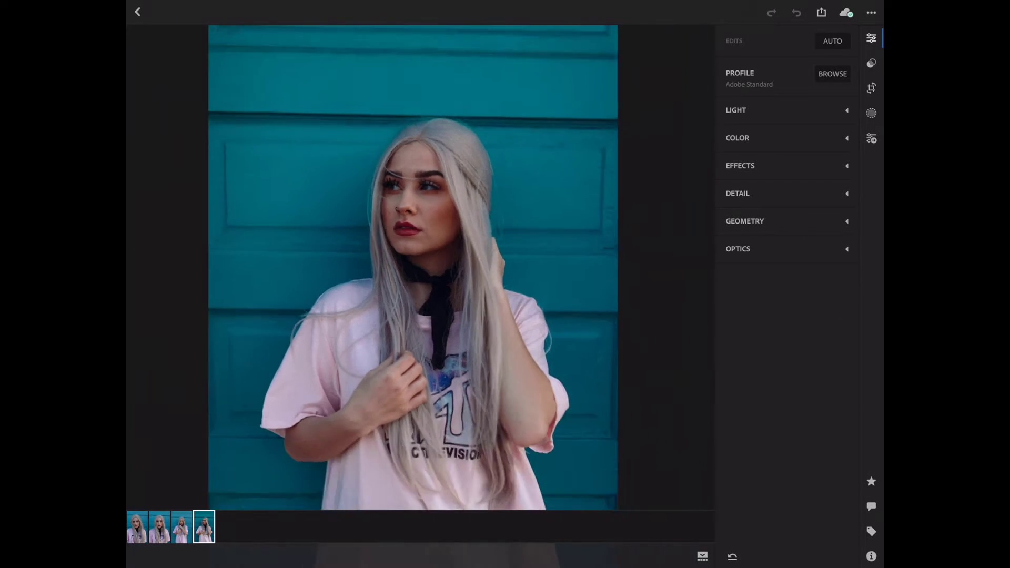
pyautogui.click(737, 138)
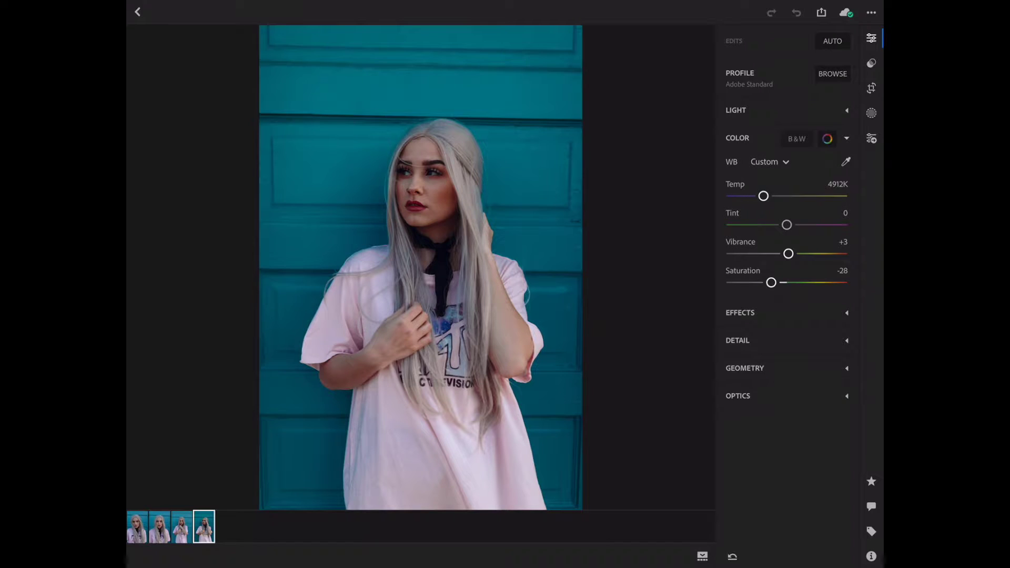
pyautogui.click(736, 109)
pyautogui.click(735, 110)
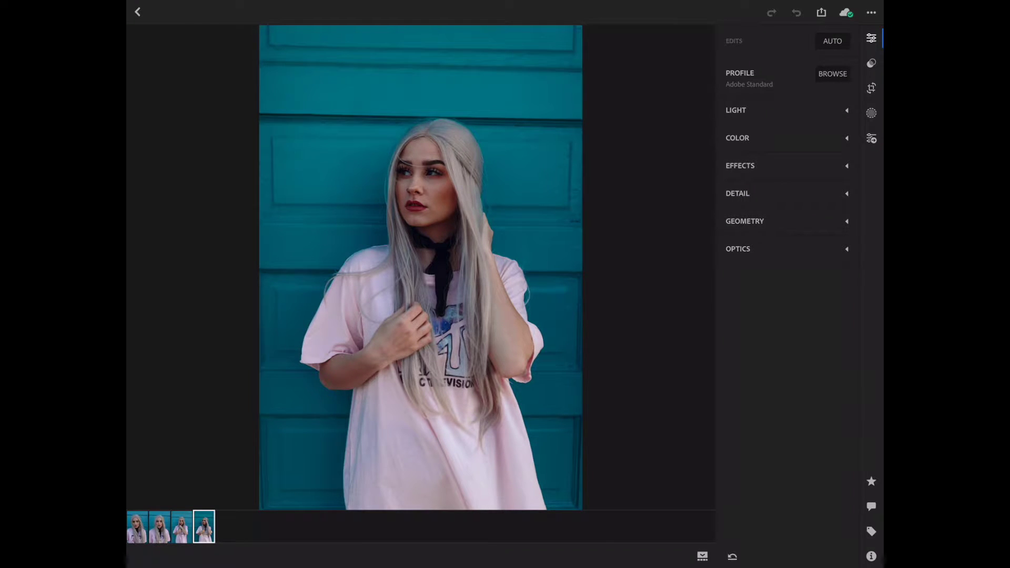
pyautogui.click(732, 556)
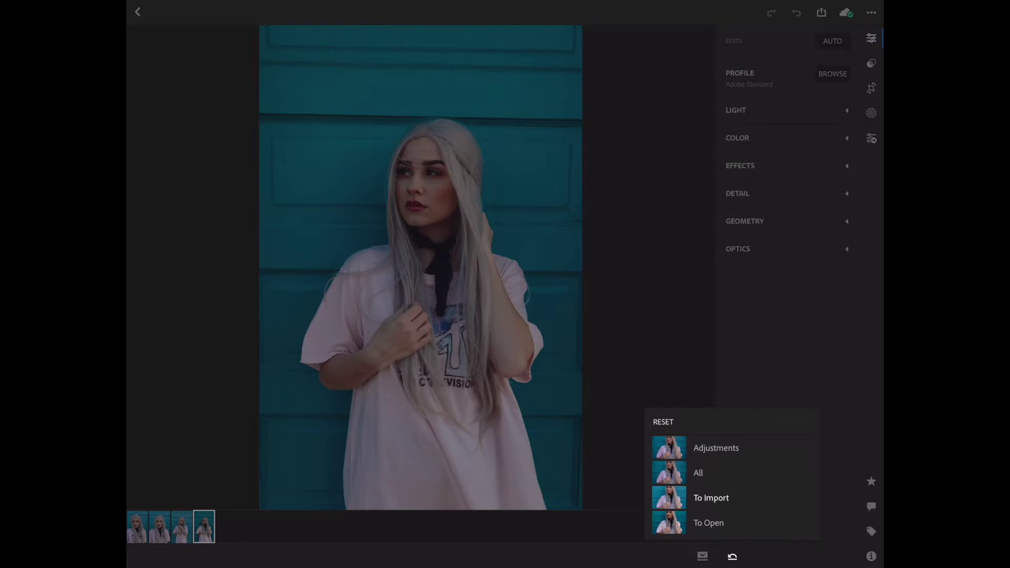
pyautogui.click(698, 472)
pyautogui.press('Left')
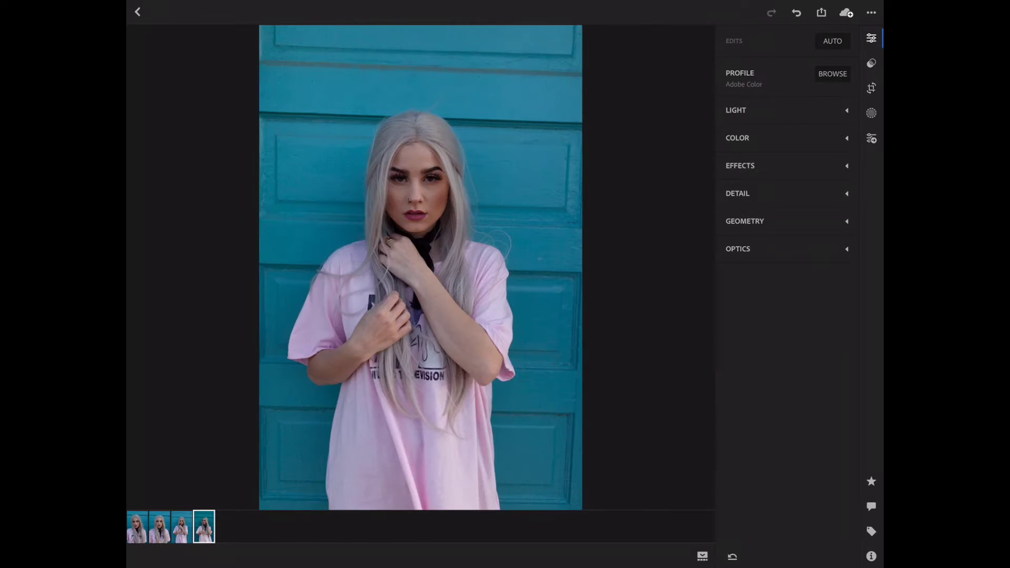
pyautogui.press('Left')
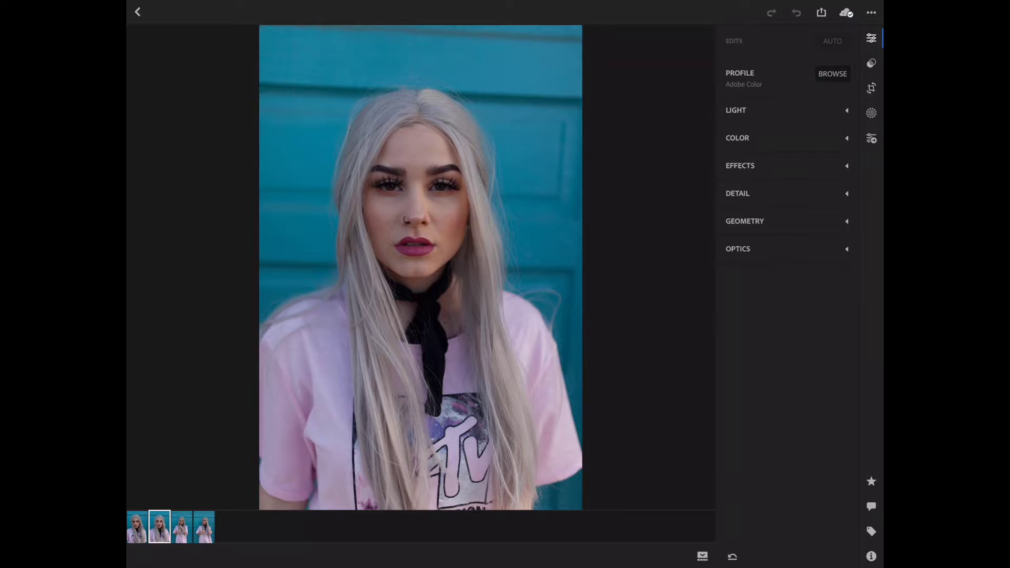
pyautogui.press('Left')
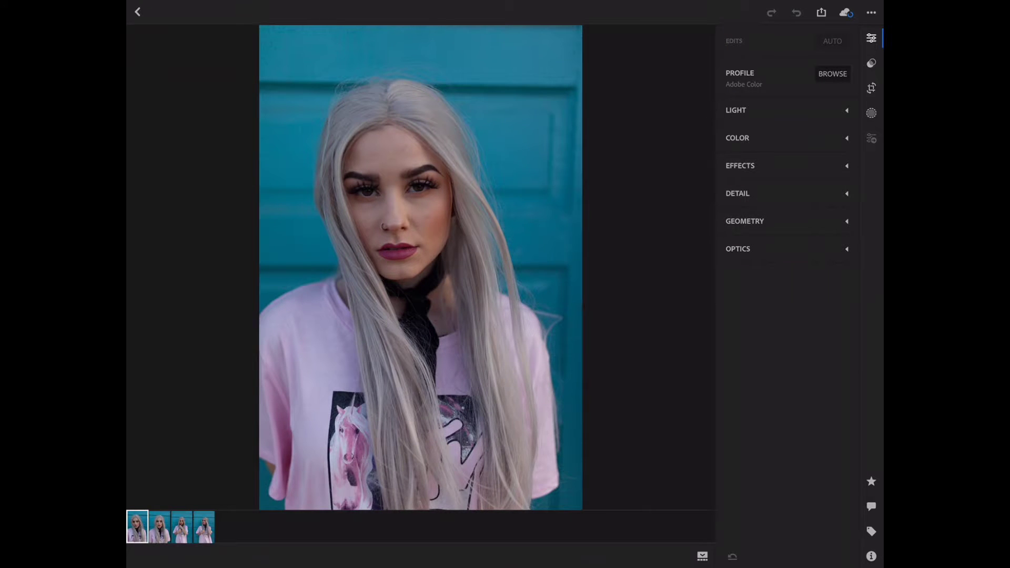
# Step: Zoom into the first portrait's face to check the skin closely
pyautogui.doubleClick(389, 231)
pyautogui.moveTo(315, 263)
pyautogui.mouseDown()
pyautogui.moveTo(368, 324)
pyautogui.moveTo(407, 405)
pyautogui.mouseUp()
pyautogui.scroll(3, 420, 263)
pyautogui.scroll(-3, 421, 263)
pyautogui.scroll(-1, 421, 263)
pyautogui.scroll(-2, 420, 263)
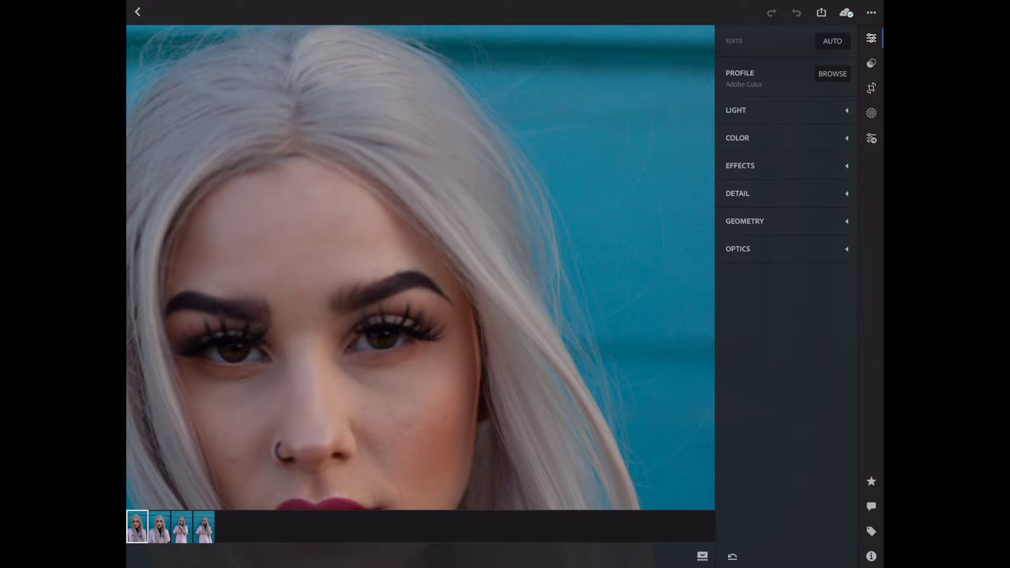
pyautogui.scroll(3, 420, 263)
pyautogui.scroll(-1, 421, 263)
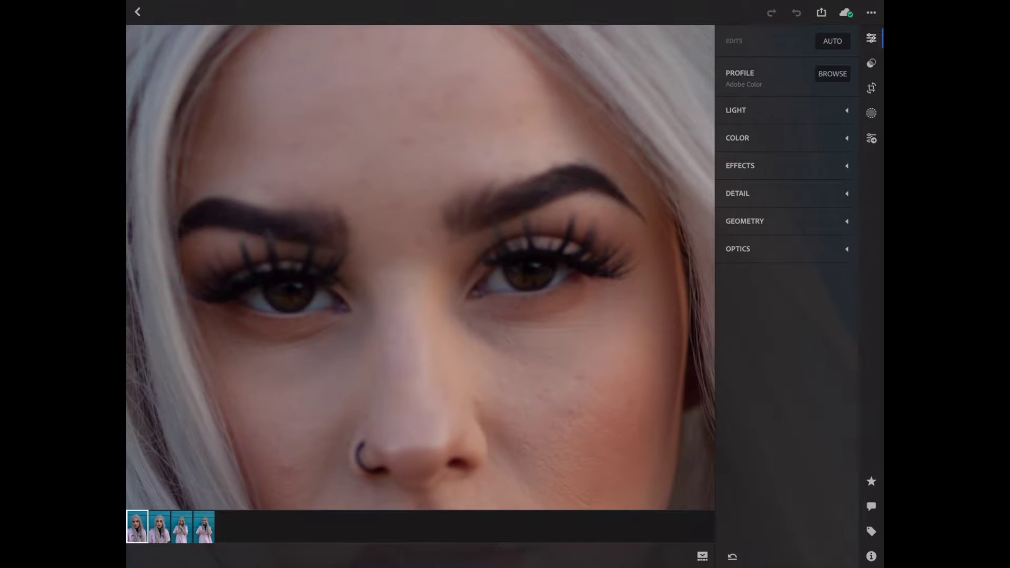
# Step: Move to the upright close-up portrait and zoom in on its skin
pyautogui.press('Right')
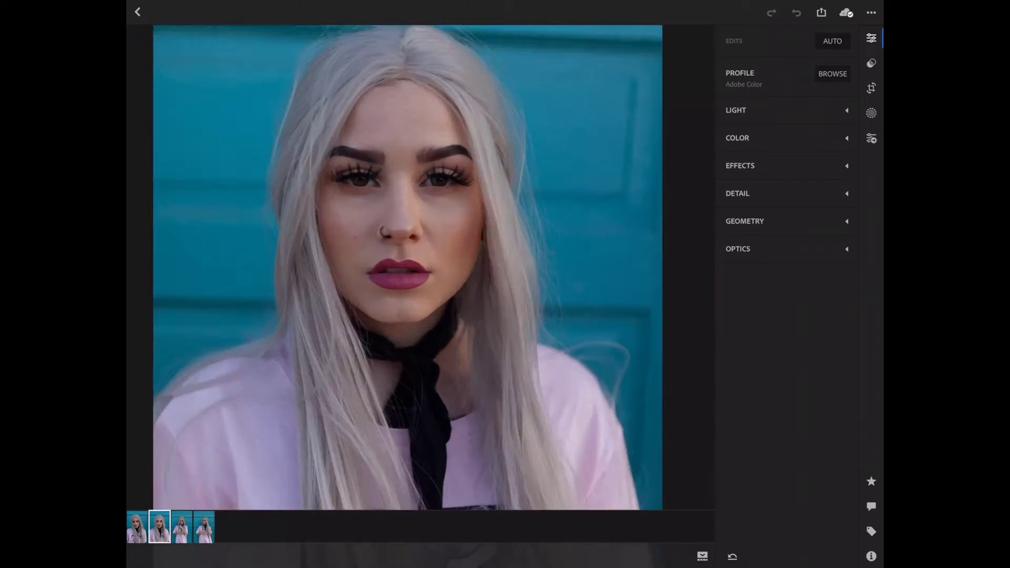
pyautogui.scroll(-2, 421, 263)
pyautogui.scroll(2, 420, 263)
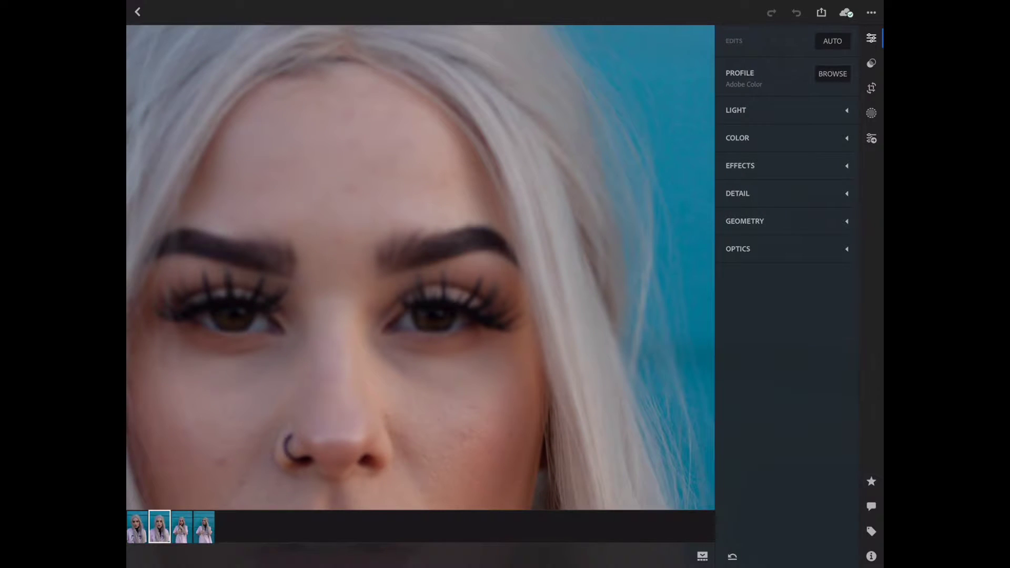
pyautogui.scroll(-2, 420, 268)
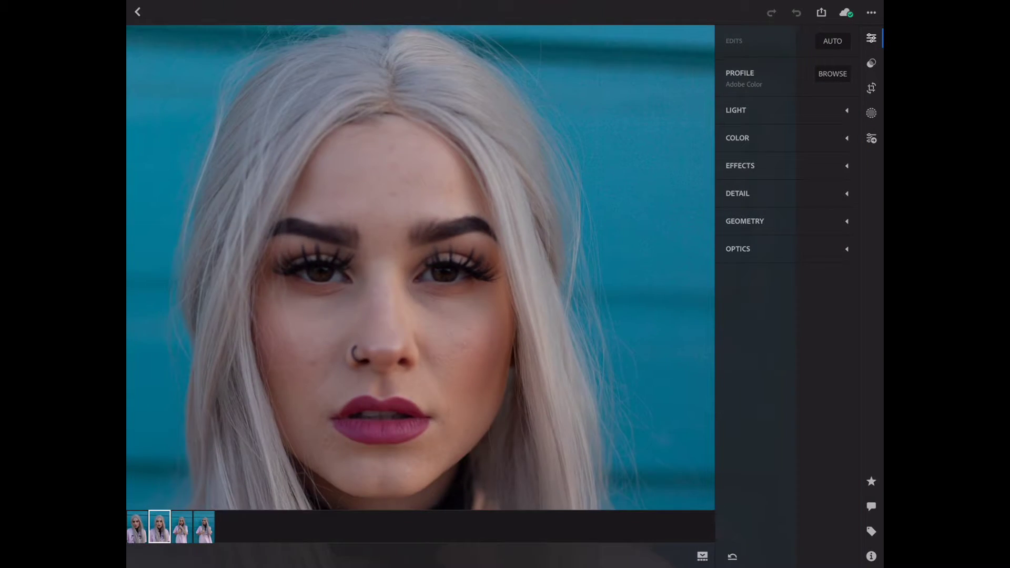
pyautogui.scroll(-1, 421, 268)
pyautogui.scroll(-1, 421, 267)
pyautogui.scroll(-1, 421, 267)
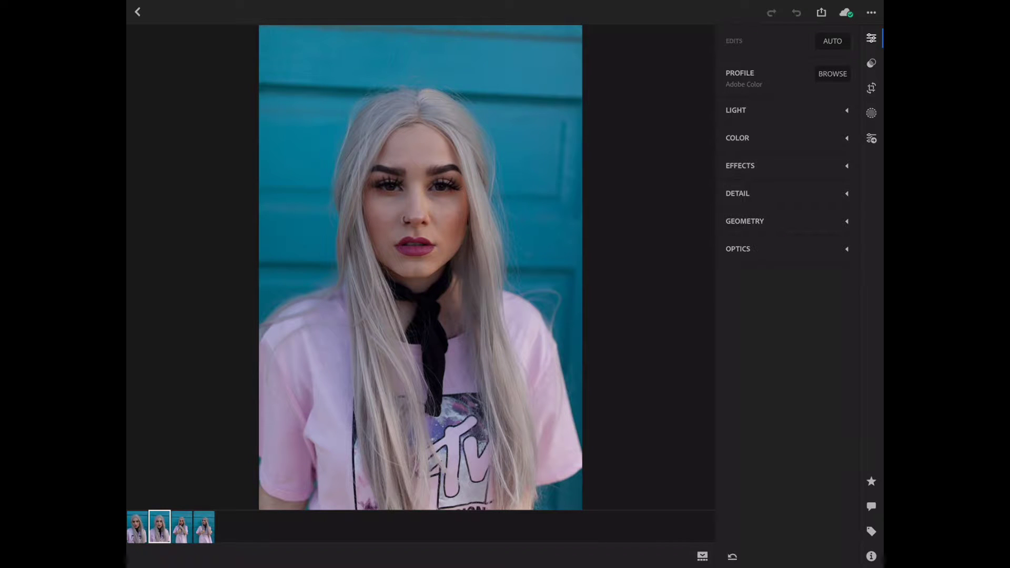
pyautogui.click(871, 481)
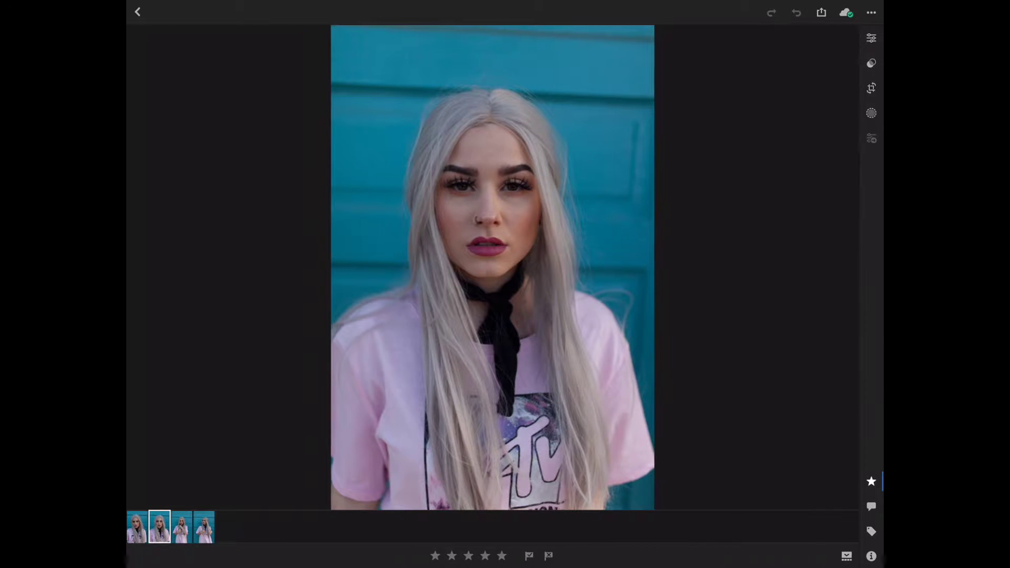
# Step: Give photos 2 and 4 five stars, checking photo 3 zoomed, then exit to the grid
pyautogui.press('5')
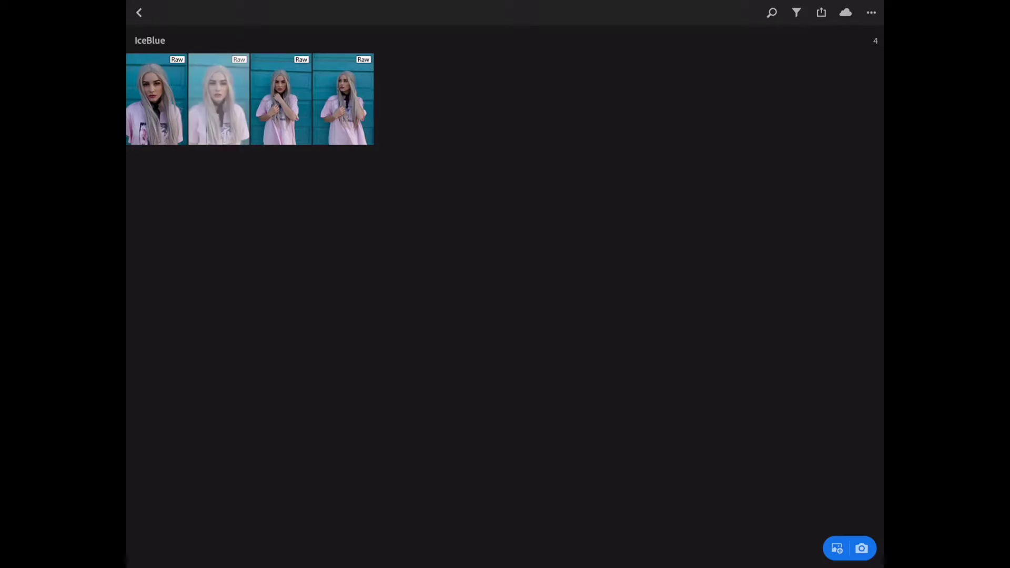
pyautogui.press('Right')
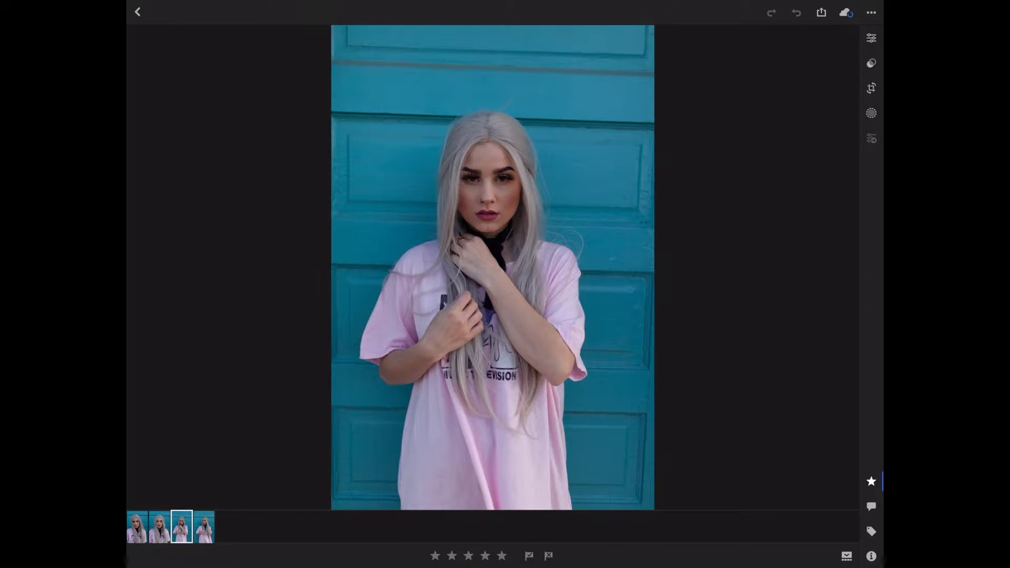
pyautogui.press('z')
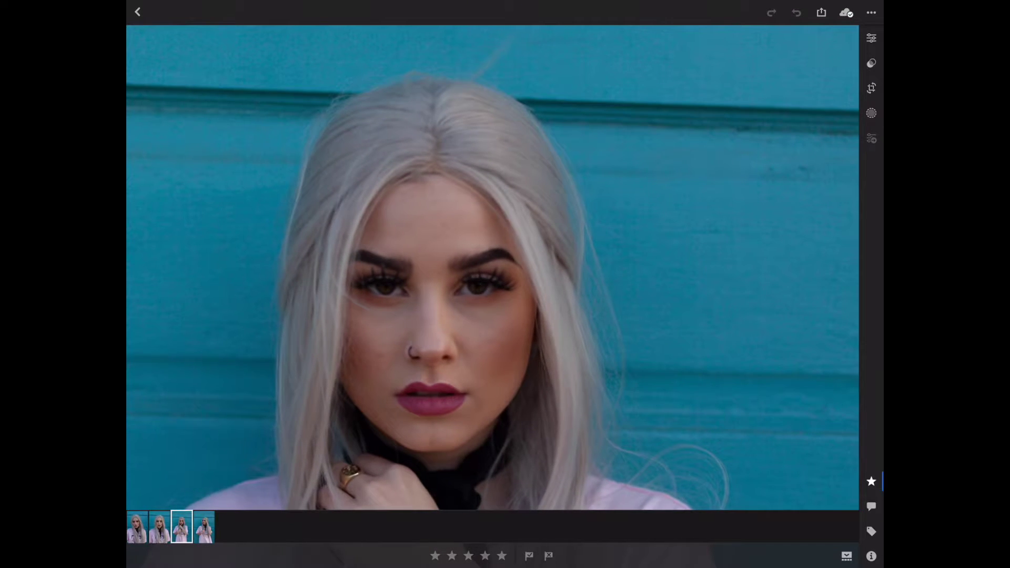
pyautogui.press('z')
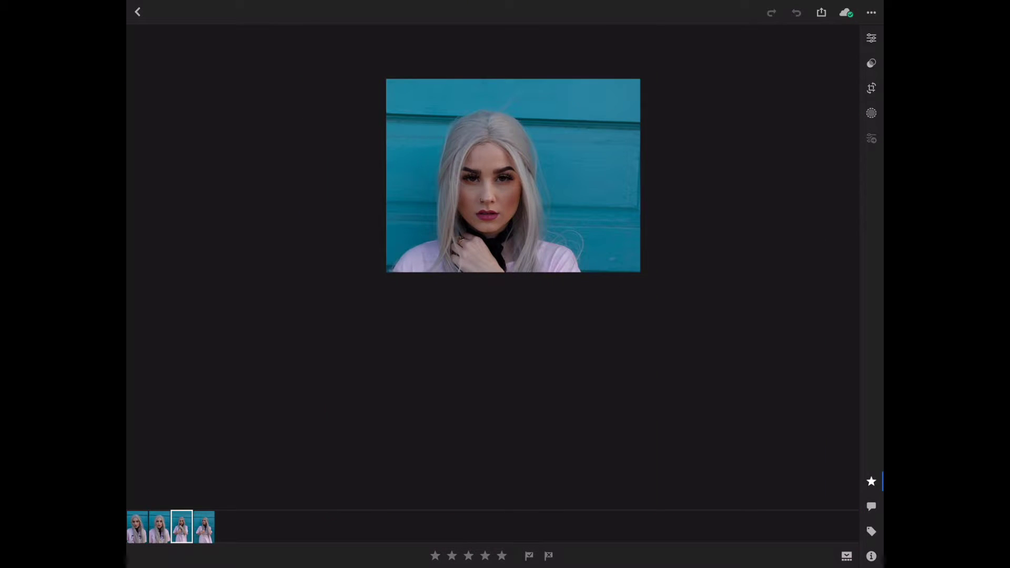
pyautogui.press('Right')
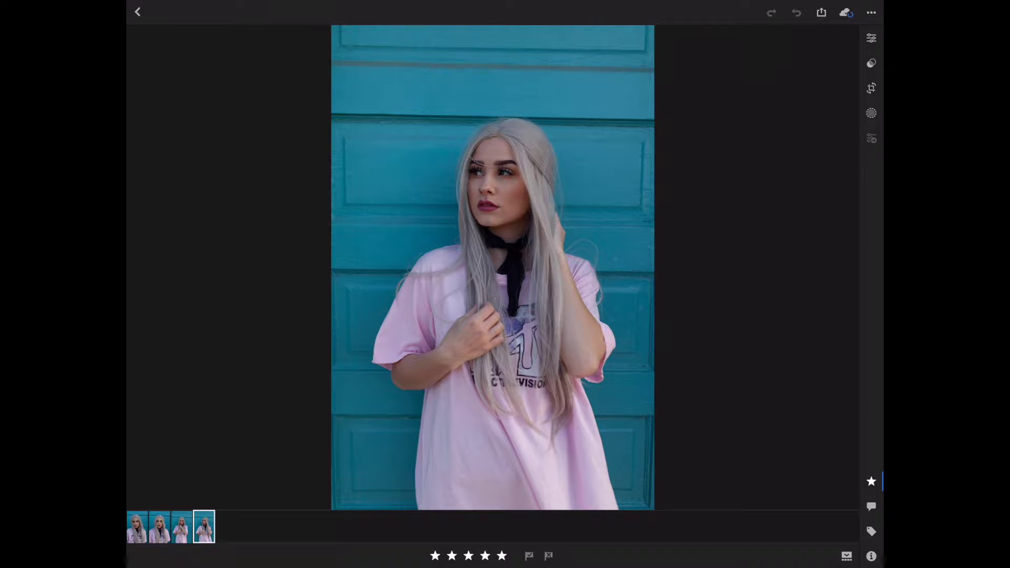
pyautogui.press('5')
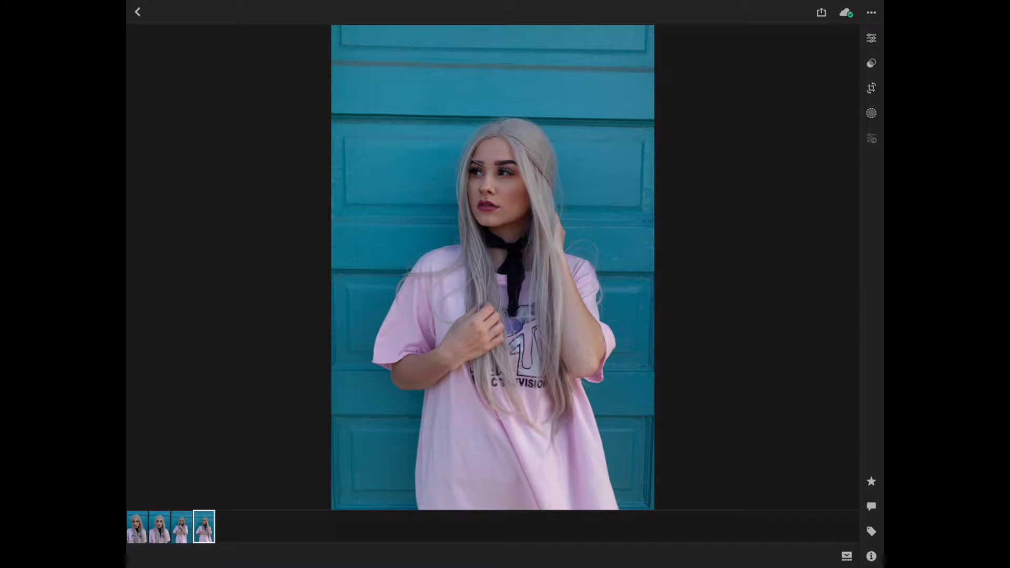
pyautogui.press('Escape')
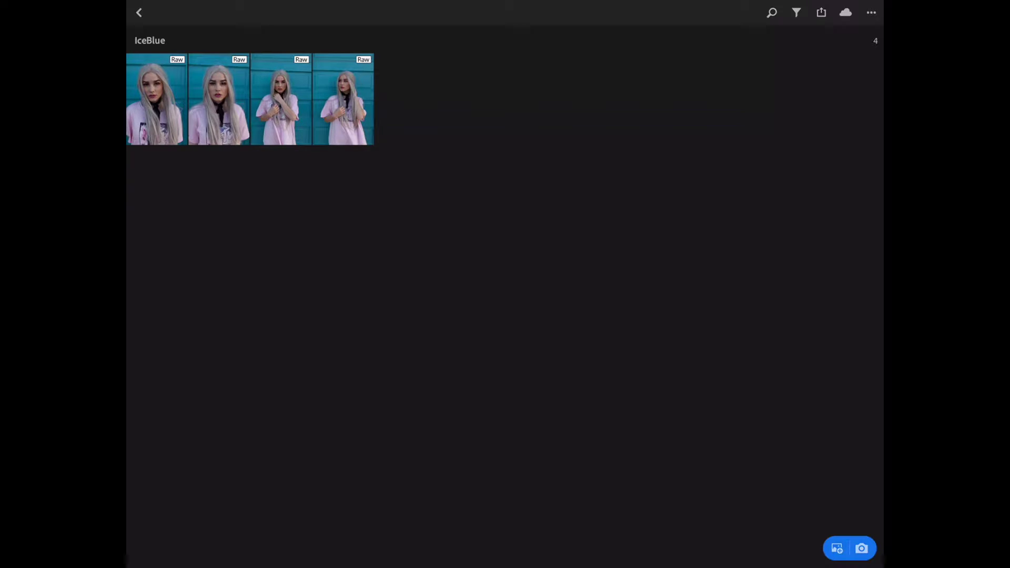
# Step: Filter IceBlue to its five-star photos, close the filter, and return to Albums
pyautogui.click(797, 12)
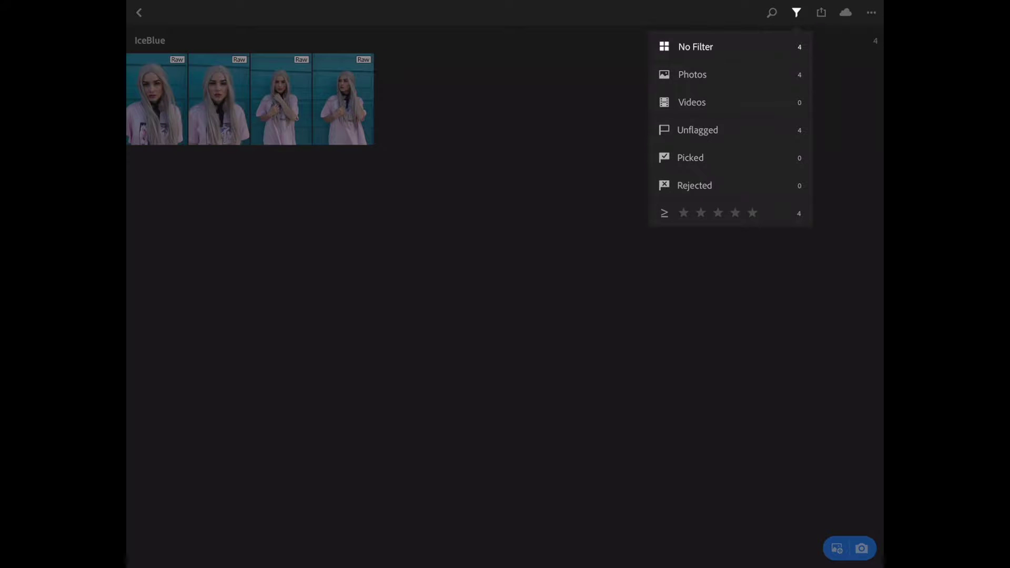
pyautogui.click(753, 212)
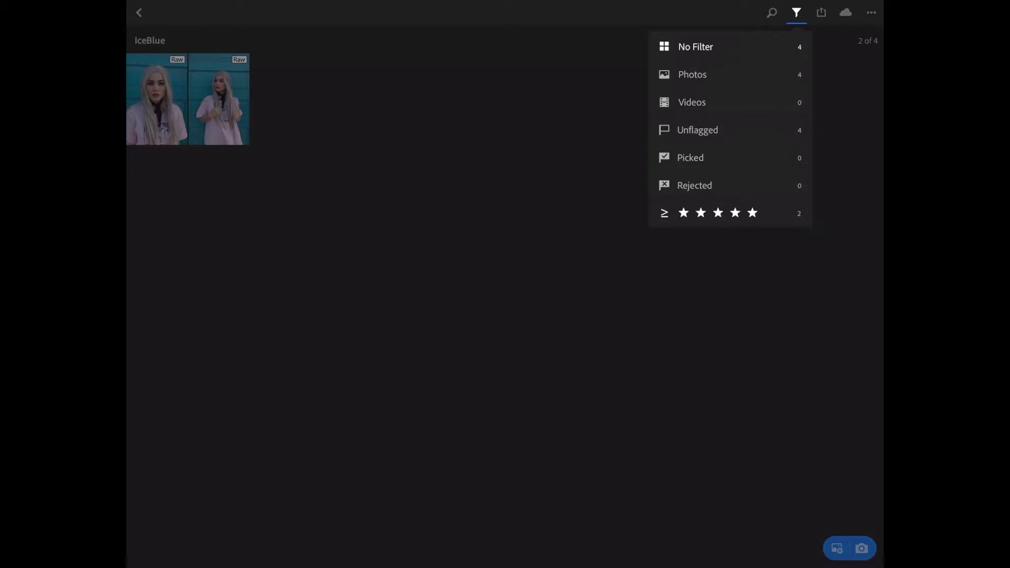
pyautogui.click(796, 12)
pyautogui.click(139, 12)
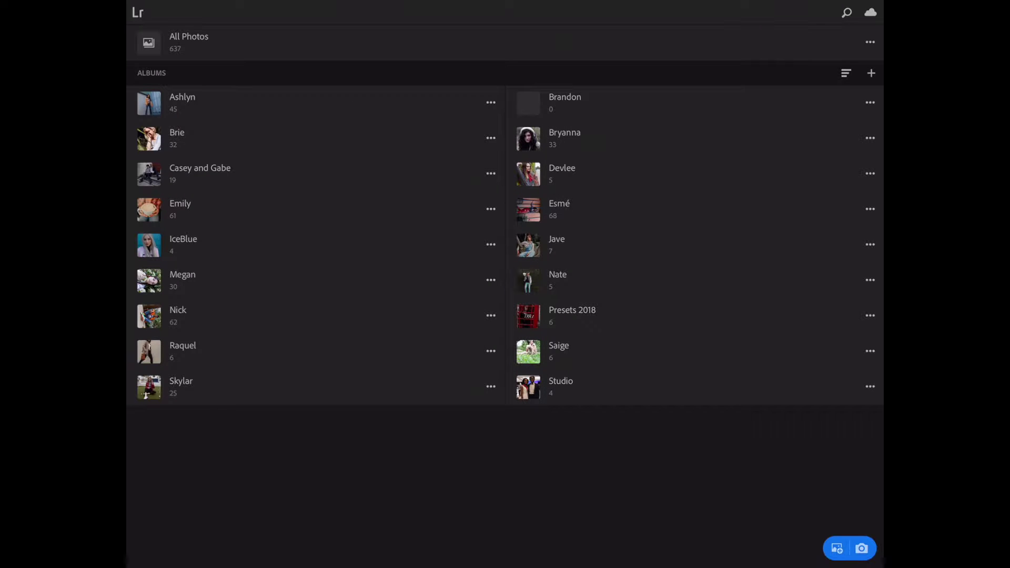
# Step: Copy the edit settings from the red phone-booth photo in the Presets 2018 album
pyautogui.click(572, 315)
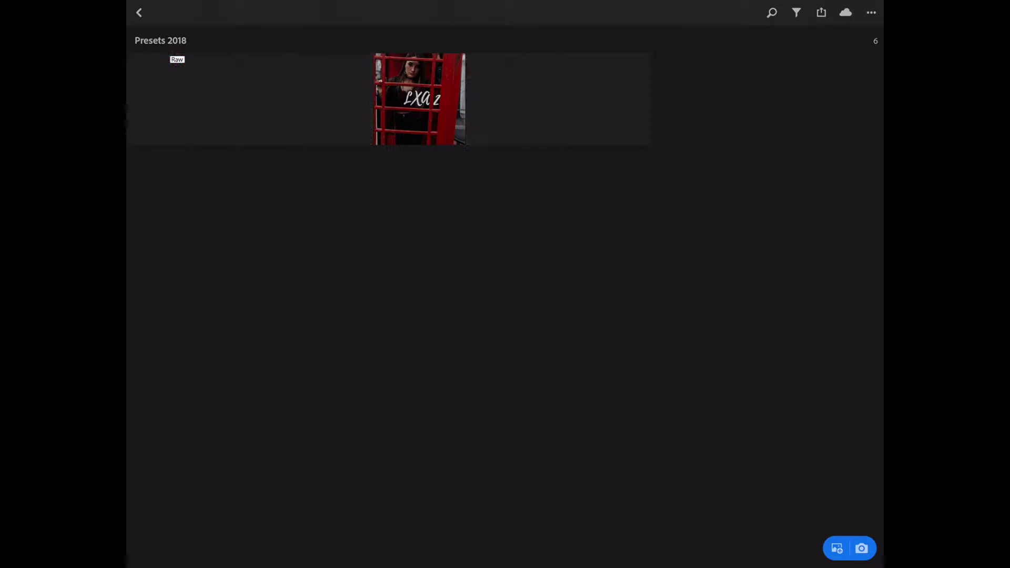
pyautogui.click(156, 98)
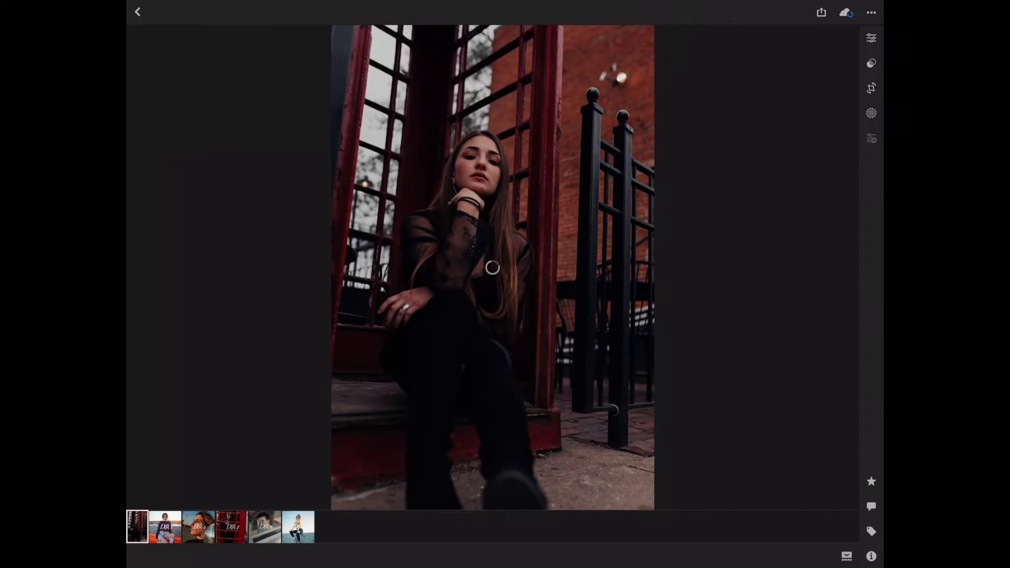
pyautogui.click(871, 12)
pyautogui.click(761, 216)
pyautogui.click(555, 406)
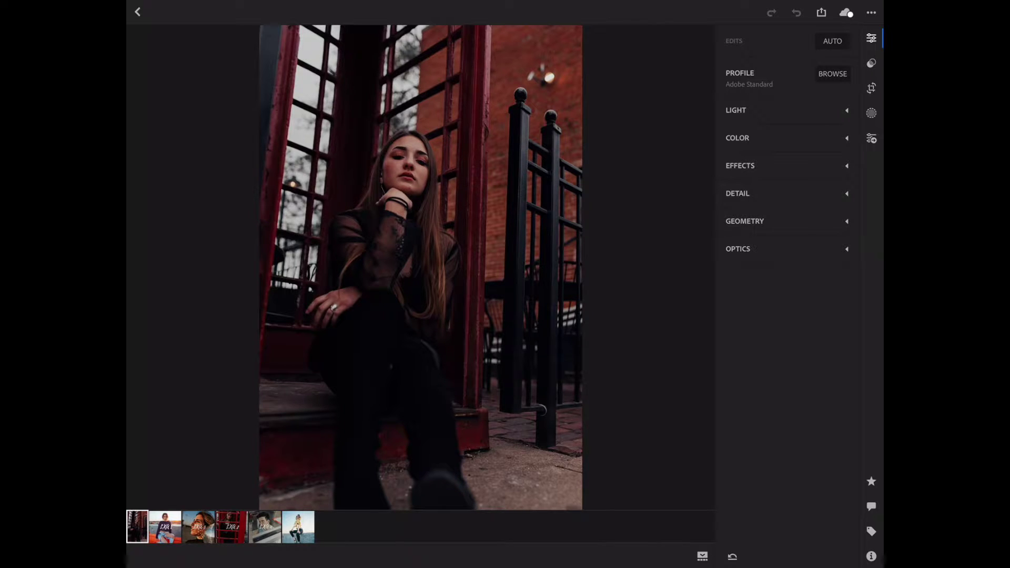
# Step: Paste the copied settings onto the first portrait in the IceBlue album
pyautogui.click(137, 11)
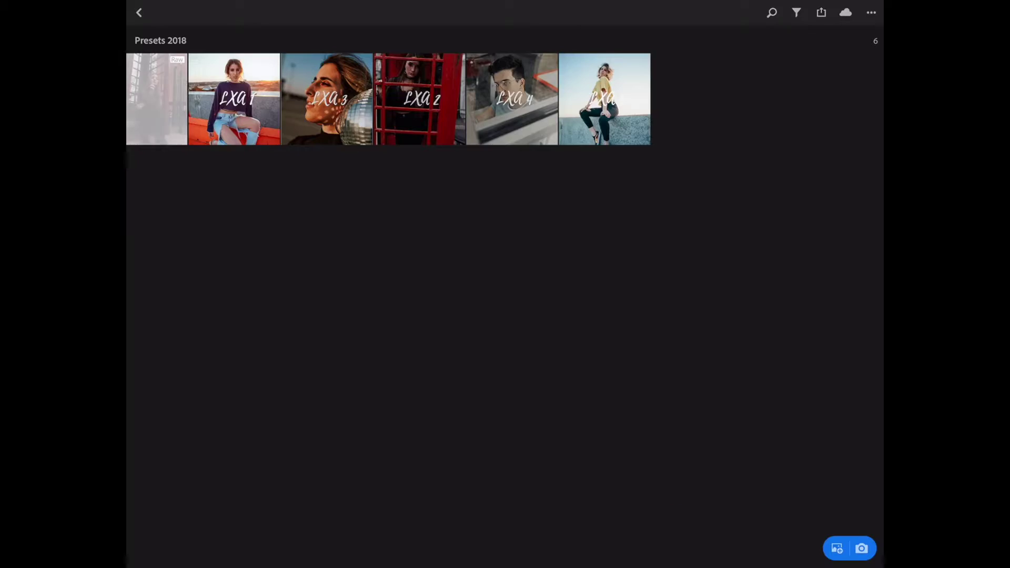
pyautogui.click(137, 11)
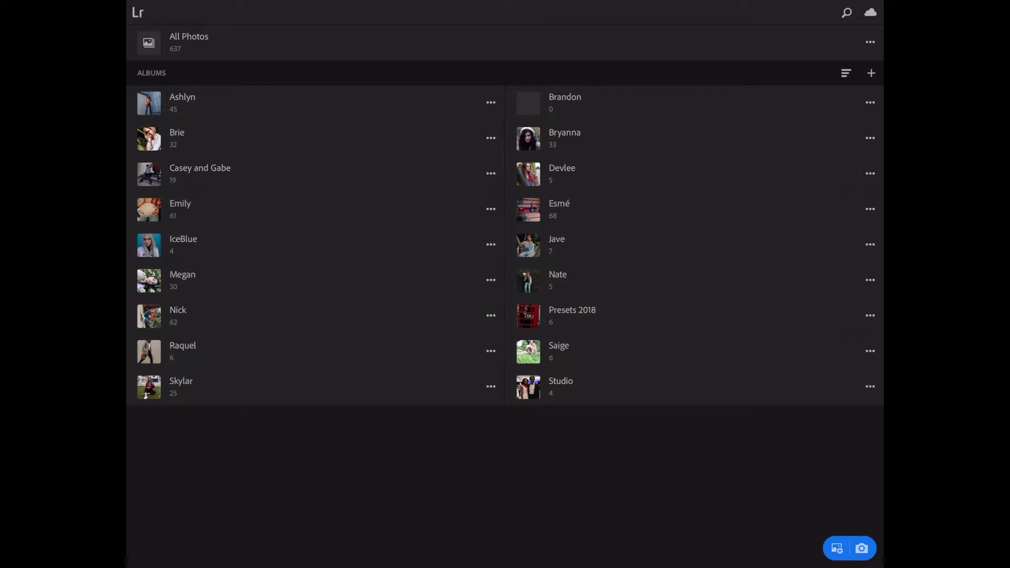
pyautogui.click(158, 245)
pyautogui.click(158, 99)
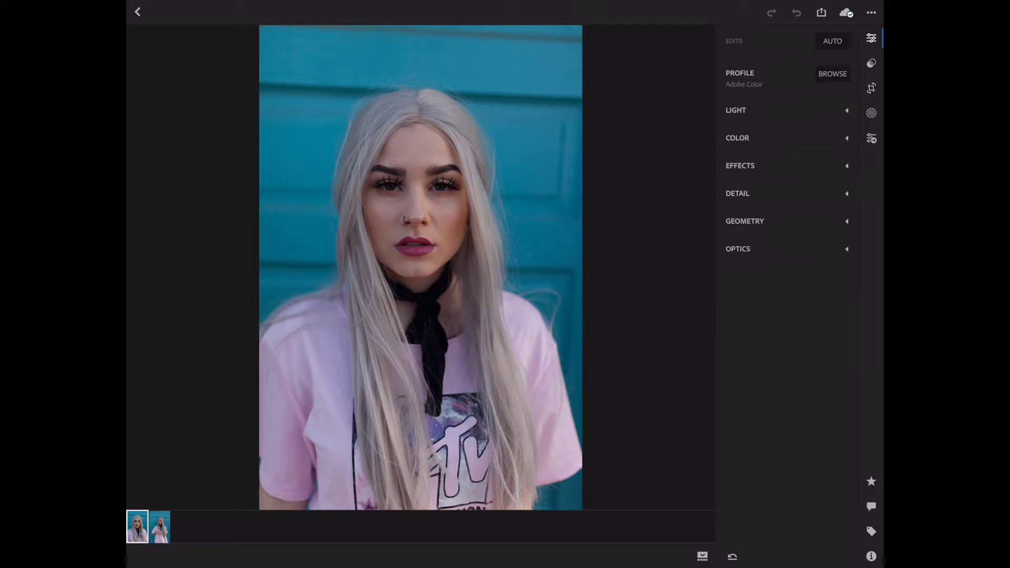
pyautogui.click(871, 12)
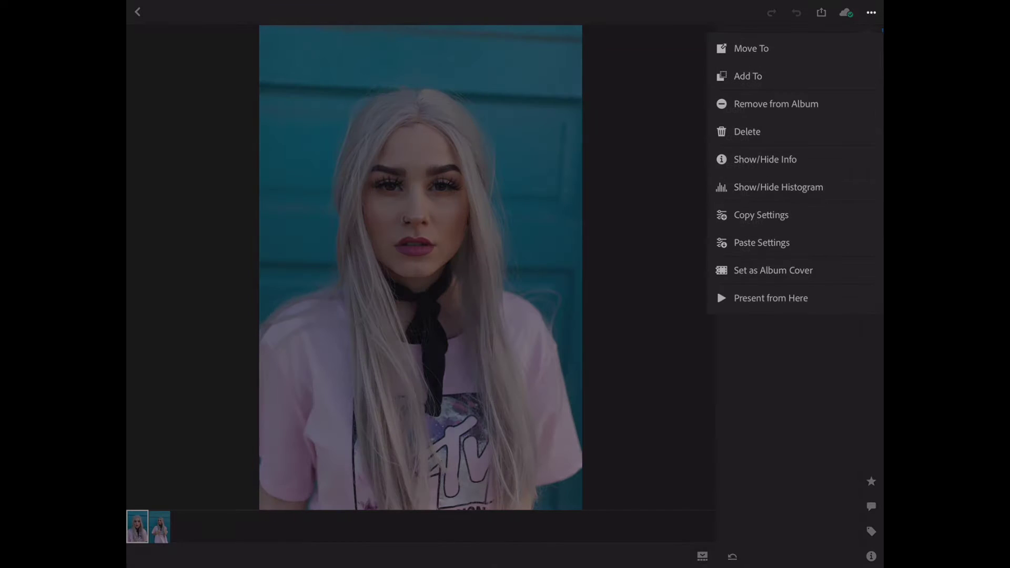
pyautogui.click(420, 268)
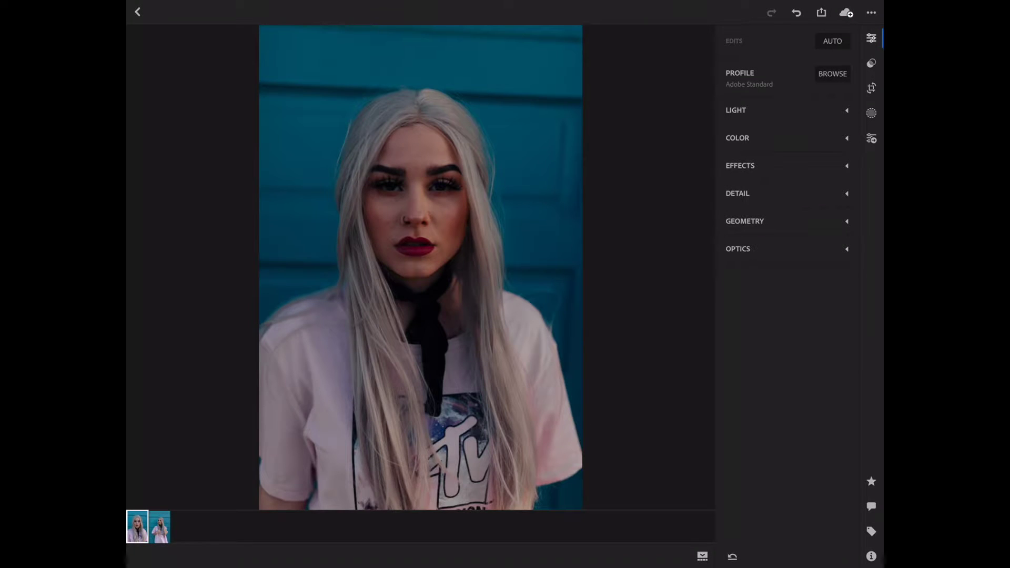
pyautogui.moveTo(505, 565); pyautogui.dragTo(505, 315)
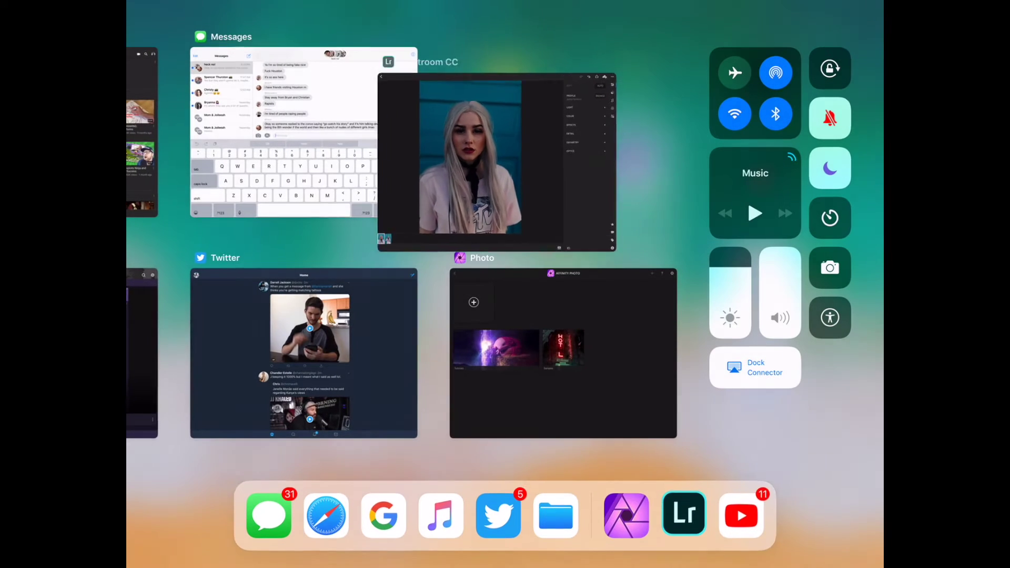
pyautogui.click(564, 132)
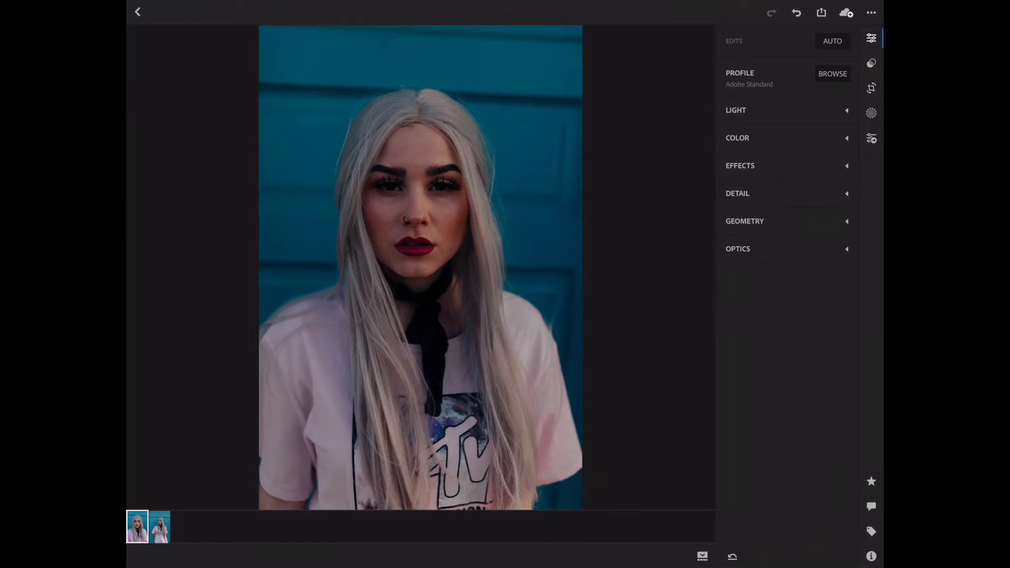
# Step: In the Light panel, keep Exposure at 0.00, pull Highlights to -88 and raise Blacks to +57
pyautogui.click(784, 110)
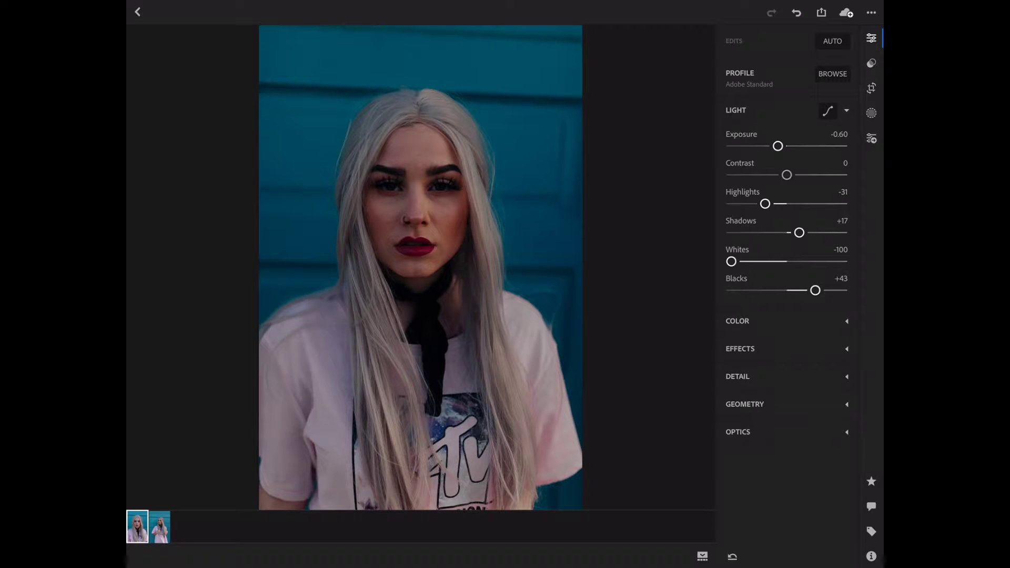
pyautogui.moveTo(778, 146); pyautogui.dragTo(788, 146)
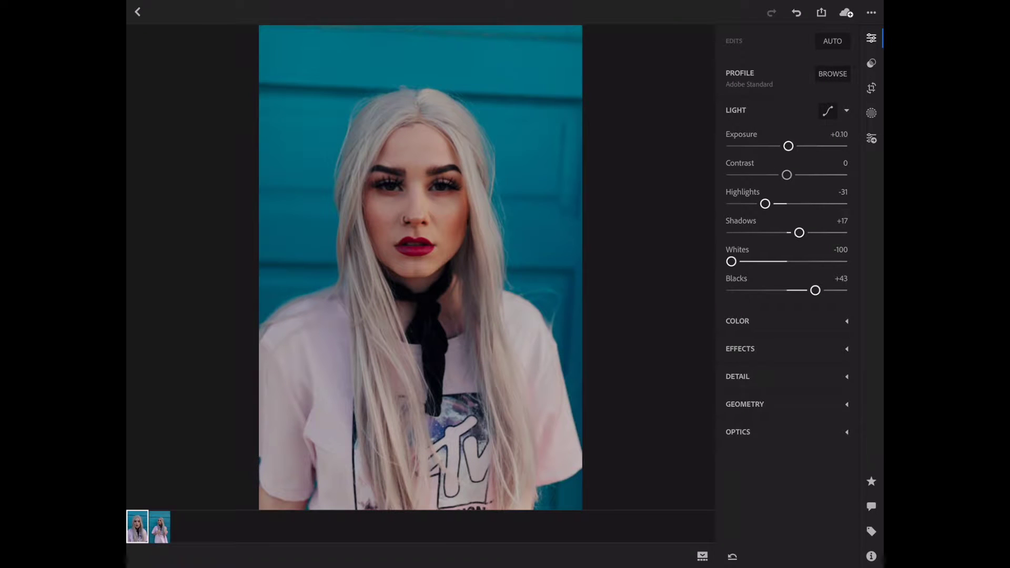
pyautogui.moveTo(788, 146); pyautogui.dragTo(786, 145)
pyautogui.moveTo(765, 204); pyautogui.dragTo(736, 203)
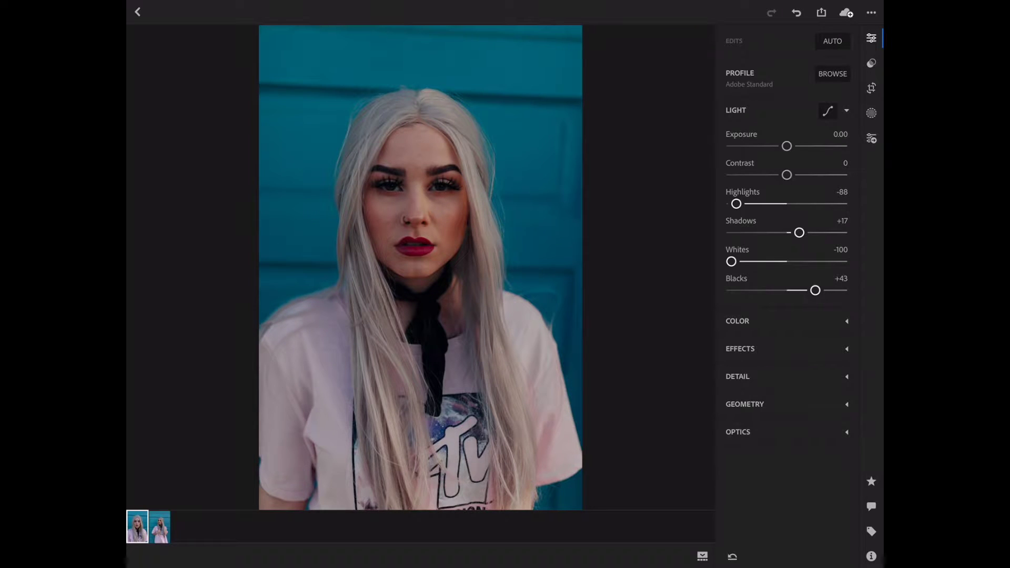
pyautogui.moveTo(816, 290)
pyautogui.mouseDown()
pyautogui.moveTo(807, 291)
pyautogui.moveTo(822, 291)
pyautogui.mouseUp()
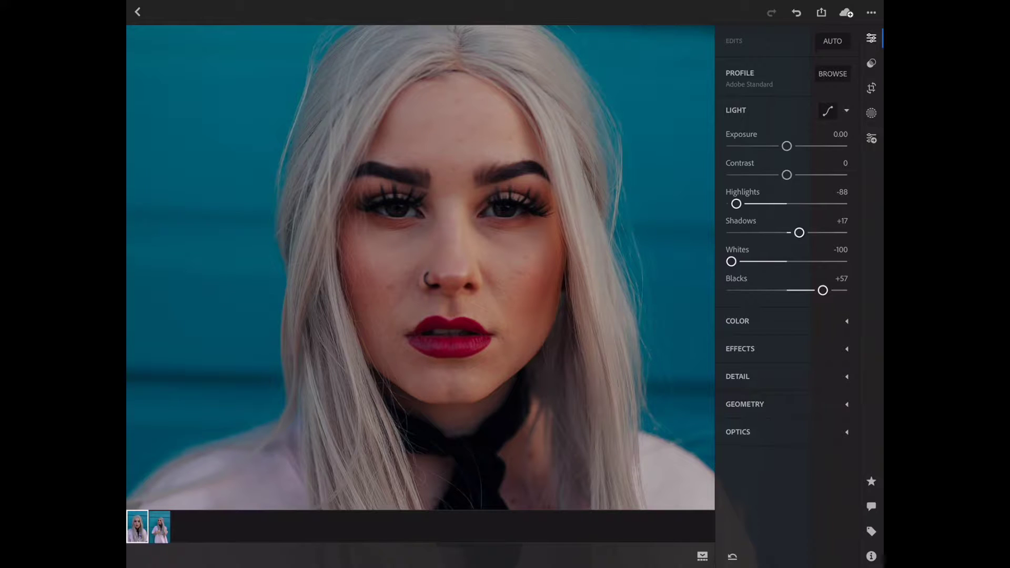
pyautogui.click(740, 349)
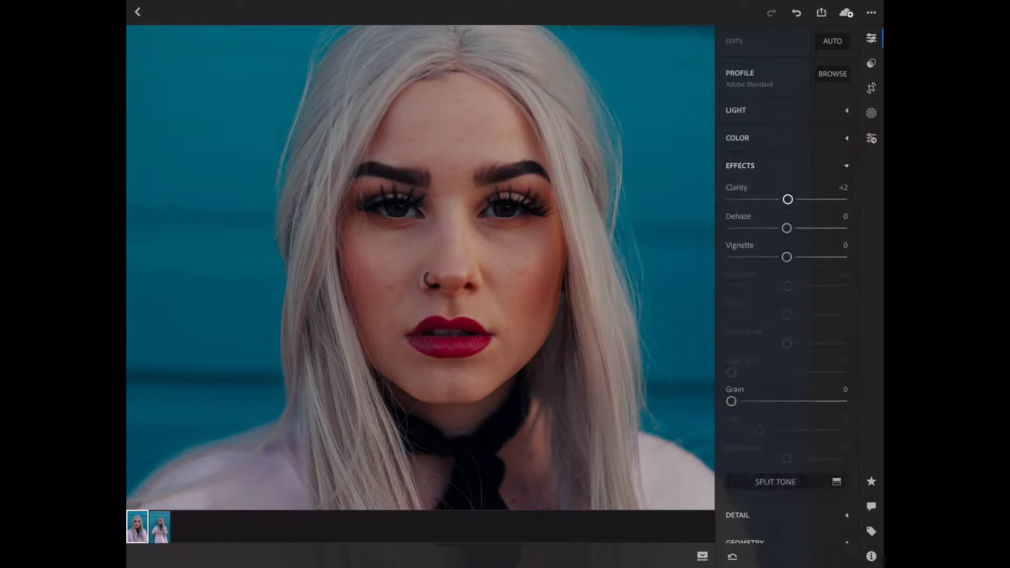
# Step: In Color Mix, lower orange saturation to about -1 and shift orange hue to -6
pyautogui.click(737, 138)
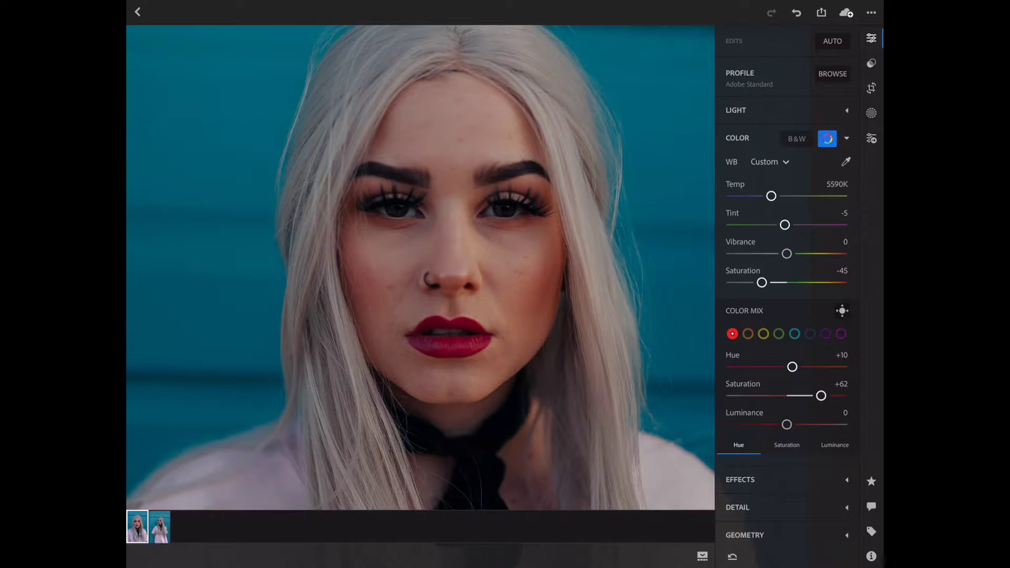
pyautogui.click(748, 333)
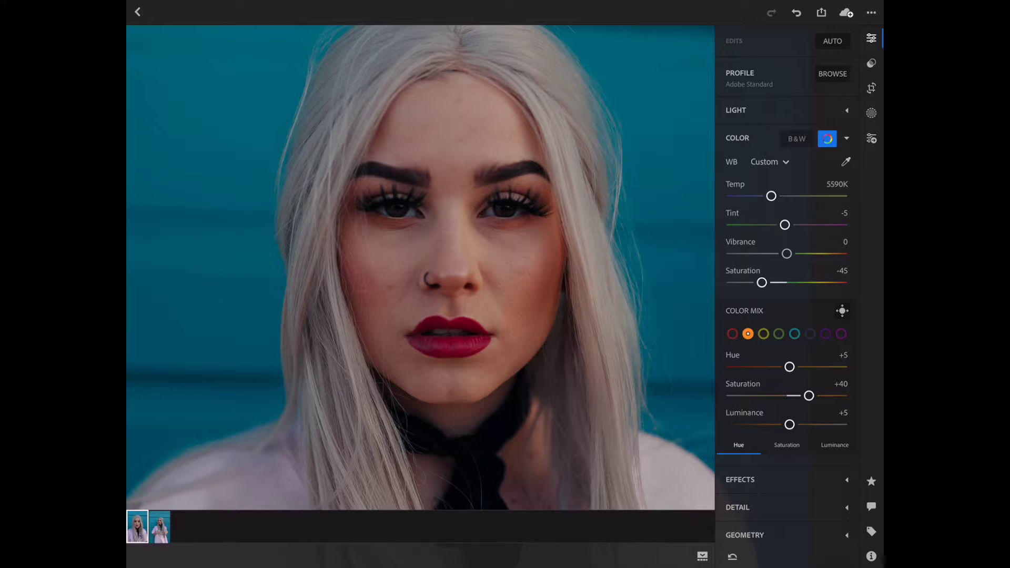
pyautogui.moveTo(809, 396); pyautogui.dragTo(794, 395)
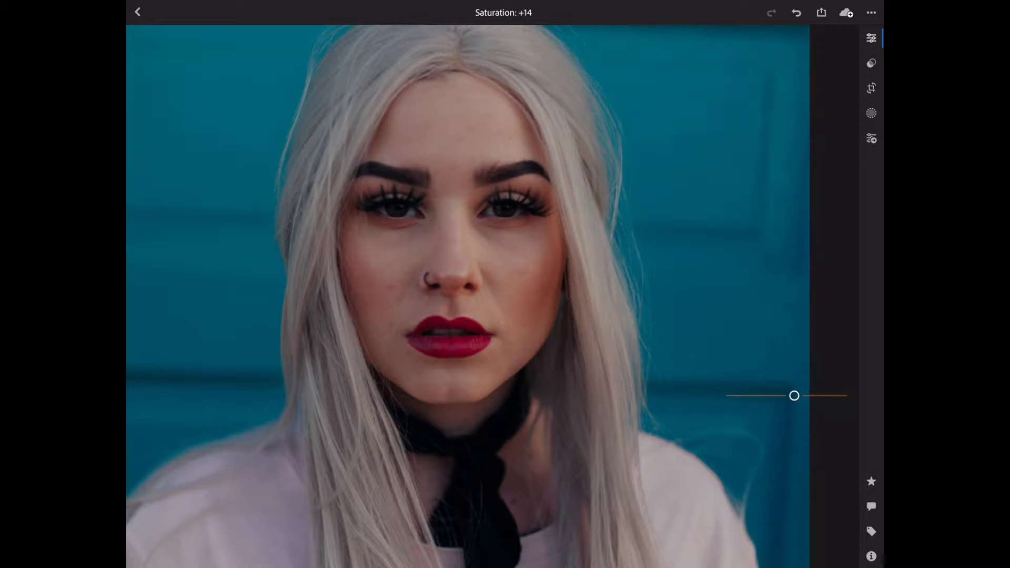
pyautogui.moveTo(794, 396)
pyautogui.mouseDown()
pyautogui.moveTo(766, 396)
pyautogui.moveTo(789, 395)
pyautogui.mouseUp()
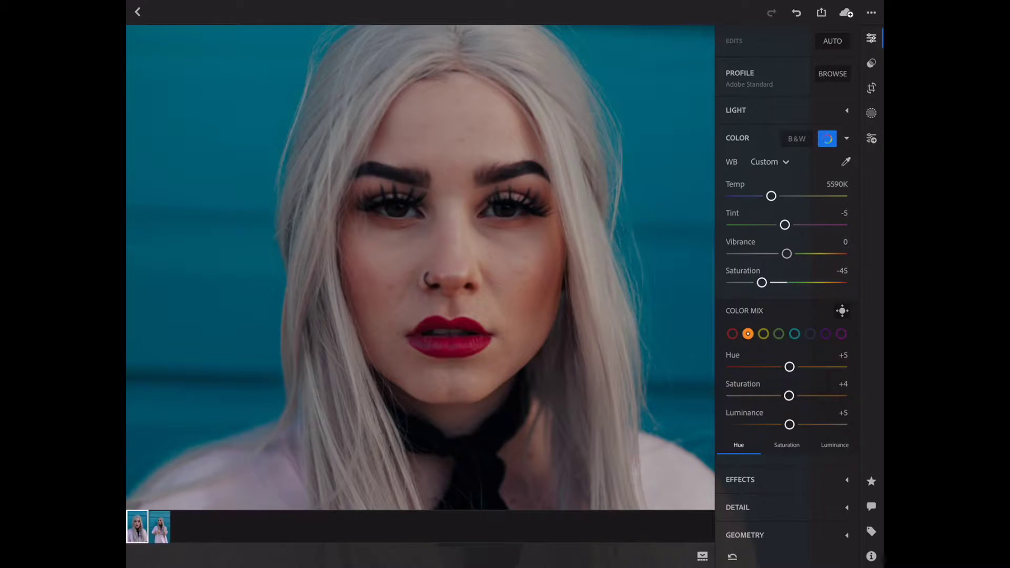
pyautogui.moveTo(789, 396); pyautogui.dragTo(789, 395)
pyautogui.moveTo(789, 396); pyautogui.dragTo(787, 395)
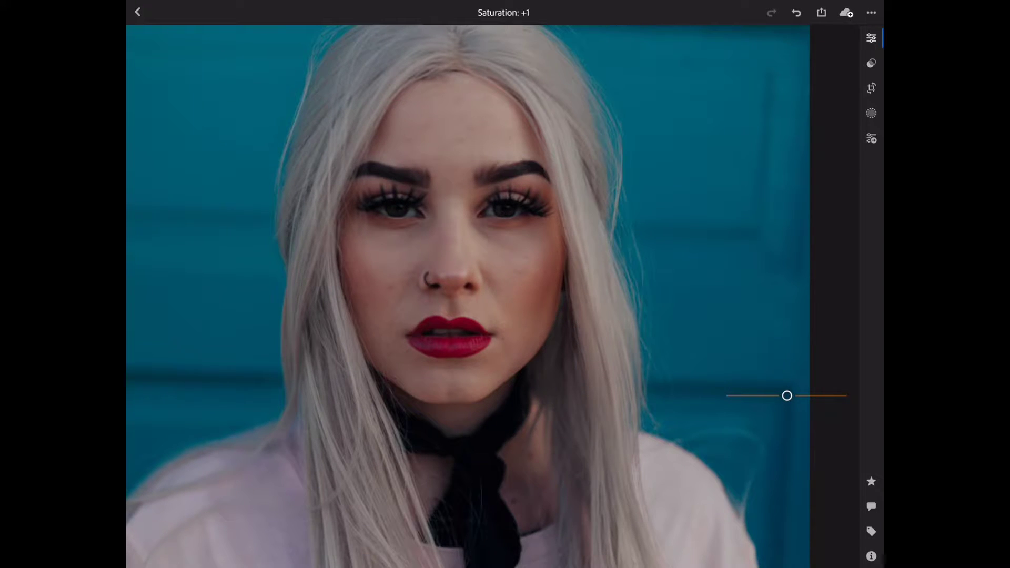
pyautogui.moveTo(787, 396); pyautogui.dragTo(786, 396)
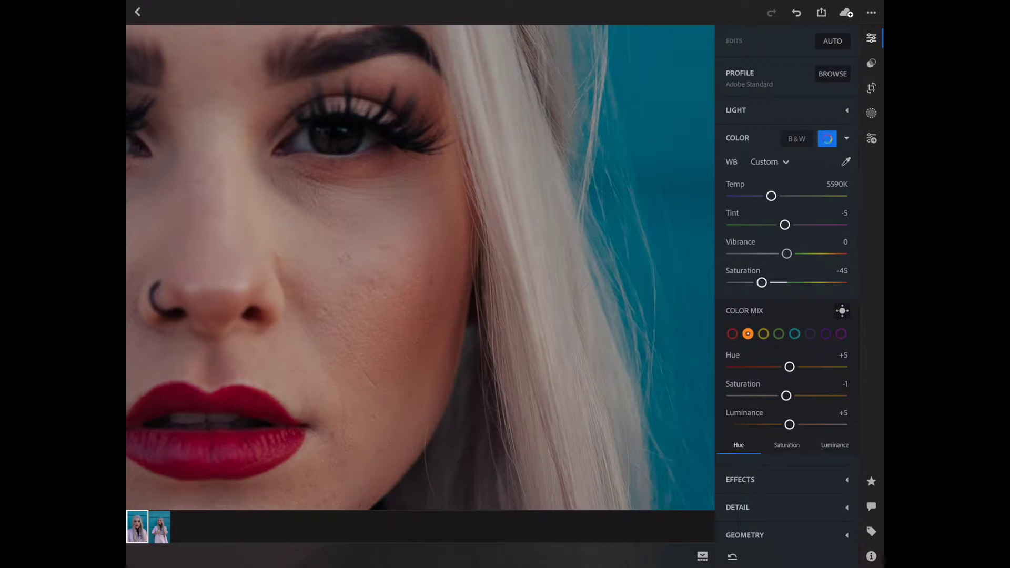
pyautogui.moveTo(789, 367); pyautogui.dragTo(783, 367)
# Step: Cut red saturation from +62 to +5, then fit the photo and compare with the original
pyautogui.click(733, 334)
pyautogui.moveTo(821, 396); pyautogui.dragTo(777, 395)
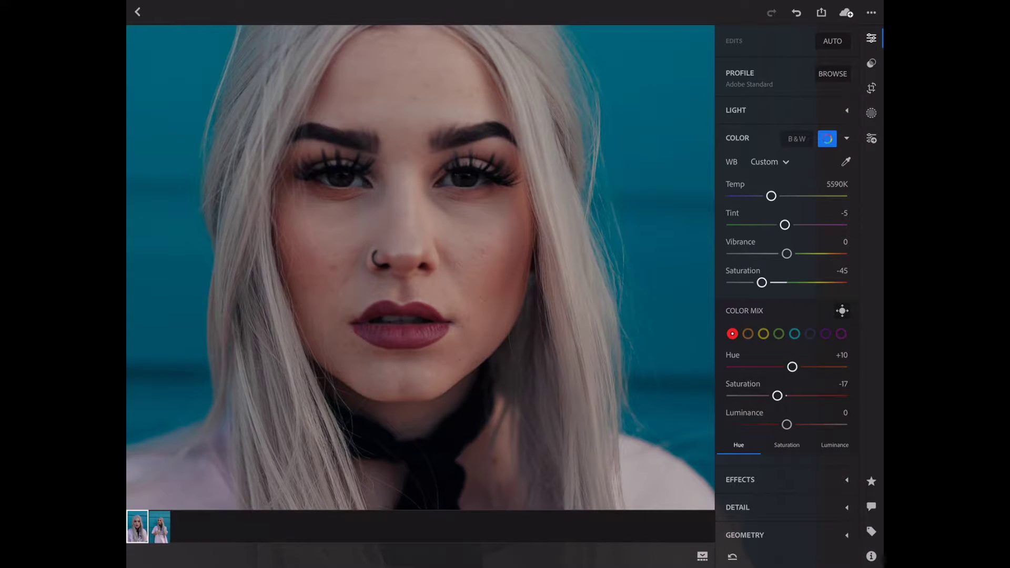
pyautogui.moveTo(777, 395); pyautogui.dragTo(789, 396)
pyautogui.press('z')
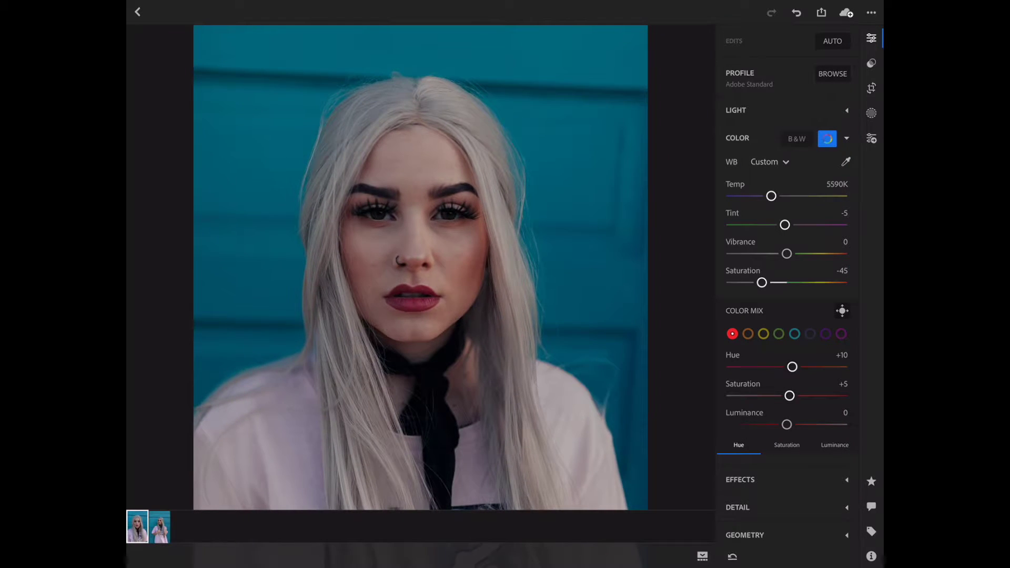
pyautogui.press('\\')
pyautogui.press('\\')
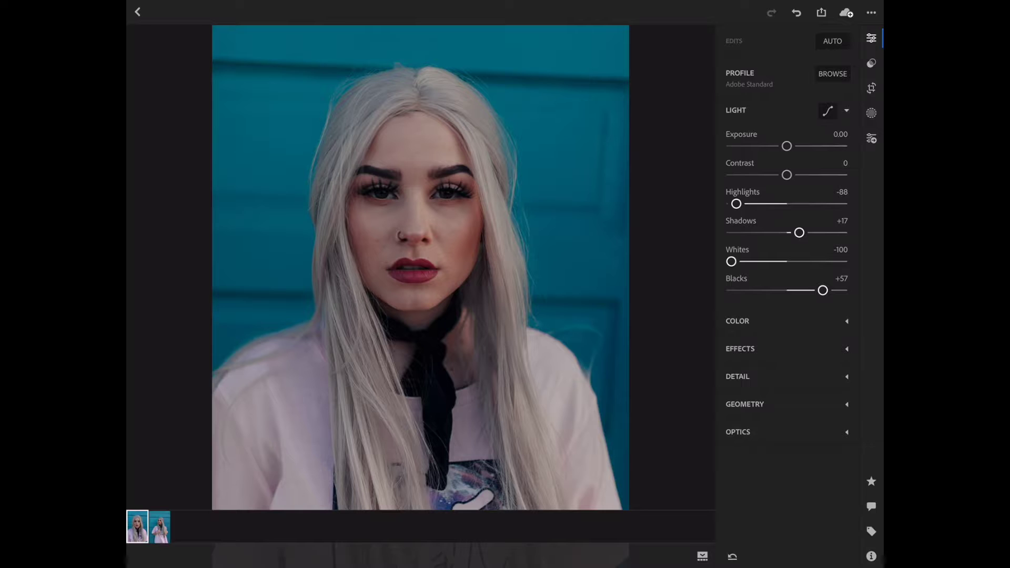
# Step: Set Highlights -100, Whites -100, Shadows -1 and Blacks +46, checking against the original
pyautogui.moveTo(736, 204); pyautogui.dragTo(731, 204)
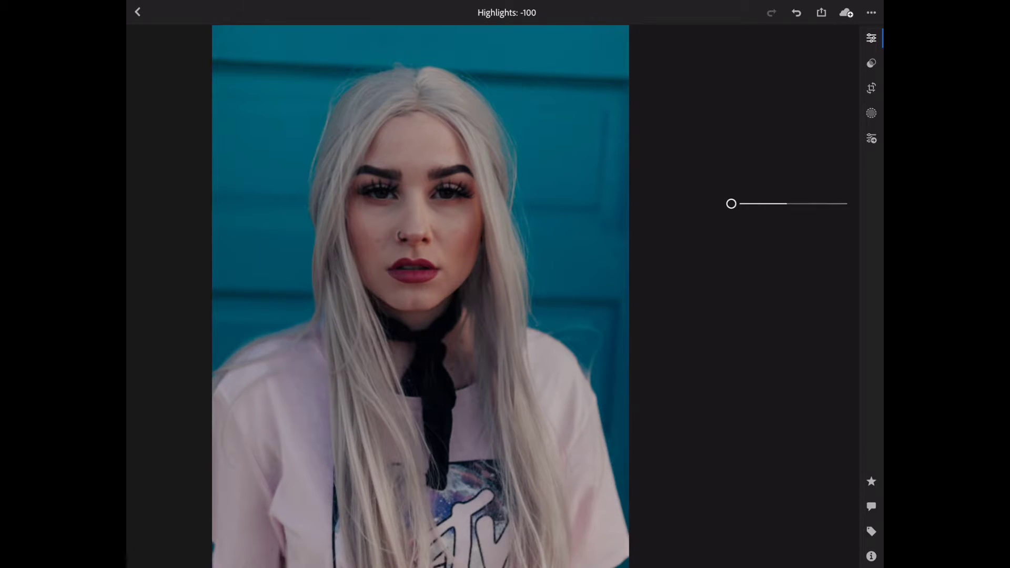
pyautogui.moveTo(799, 232)
pyautogui.mouseDown()
pyautogui.moveTo(815, 232)
pyautogui.moveTo(776, 232)
pyautogui.moveTo(785, 232)
pyautogui.mouseUp()
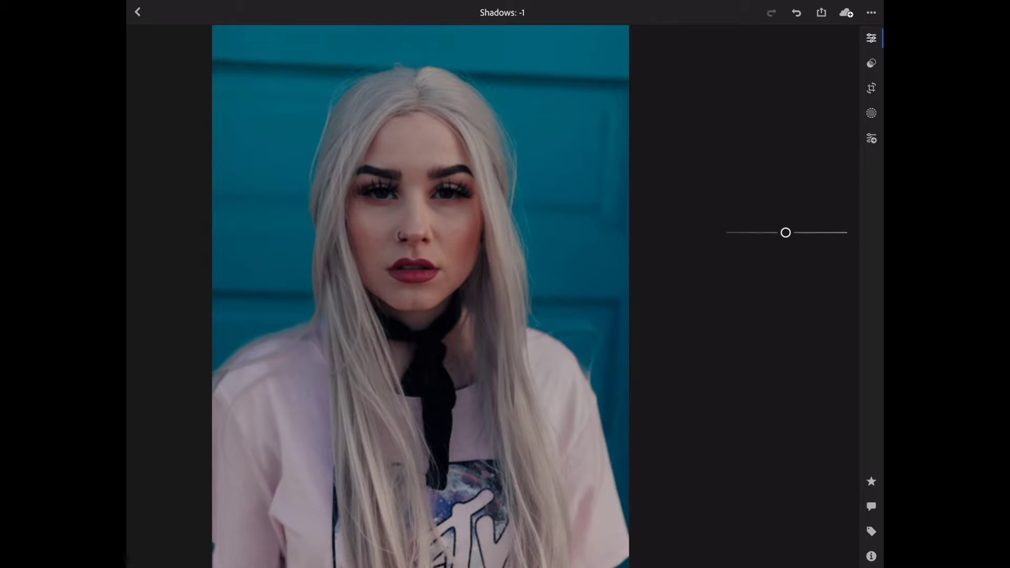
pyautogui.moveTo(823, 290)
pyautogui.mouseDown()
pyautogui.moveTo(802, 290)
pyautogui.moveTo(817, 290)
pyautogui.mouseUp()
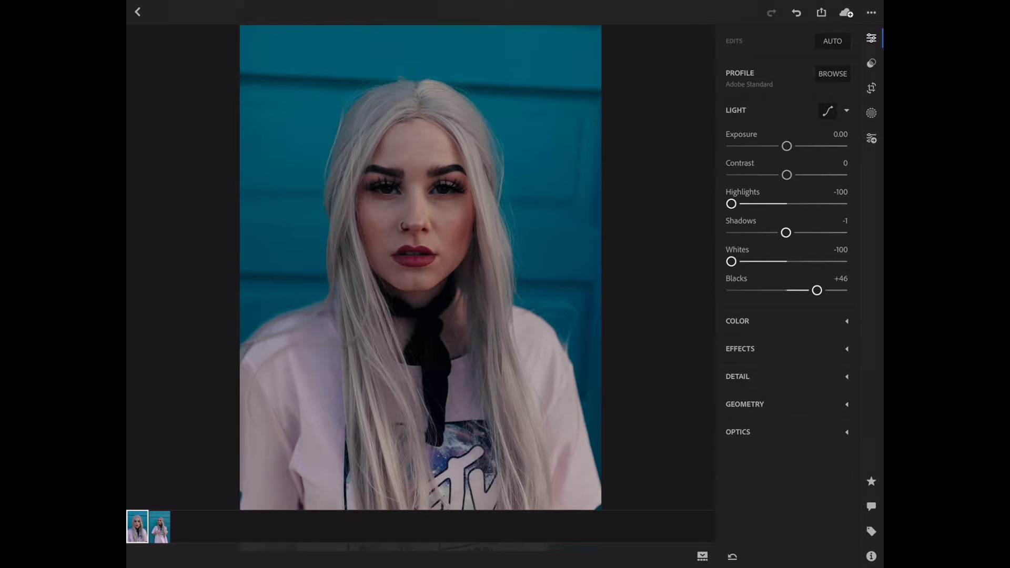
pyautogui.press('\\')
pyautogui.scroll(2, 420, 269)
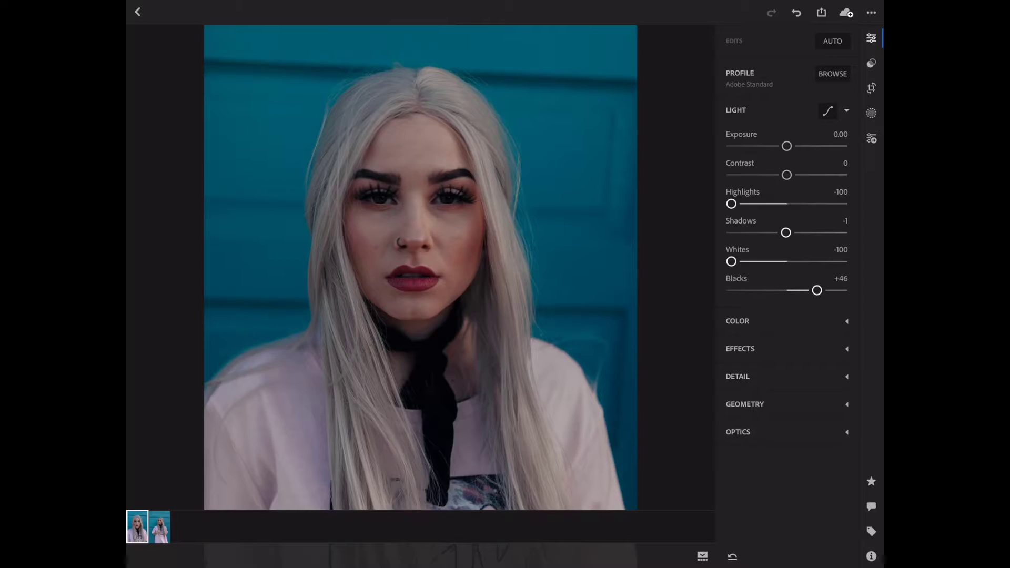
# Step: Set iOS notification previews to Never in Settings, then switch back to Lightroom
pyautogui.press('super+h')
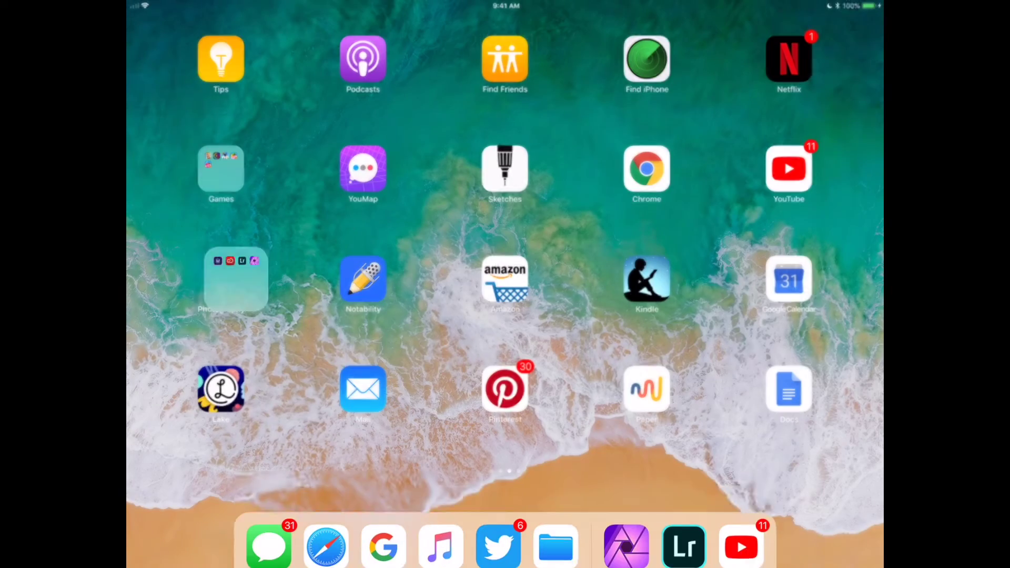
pyautogui.press('super+h')
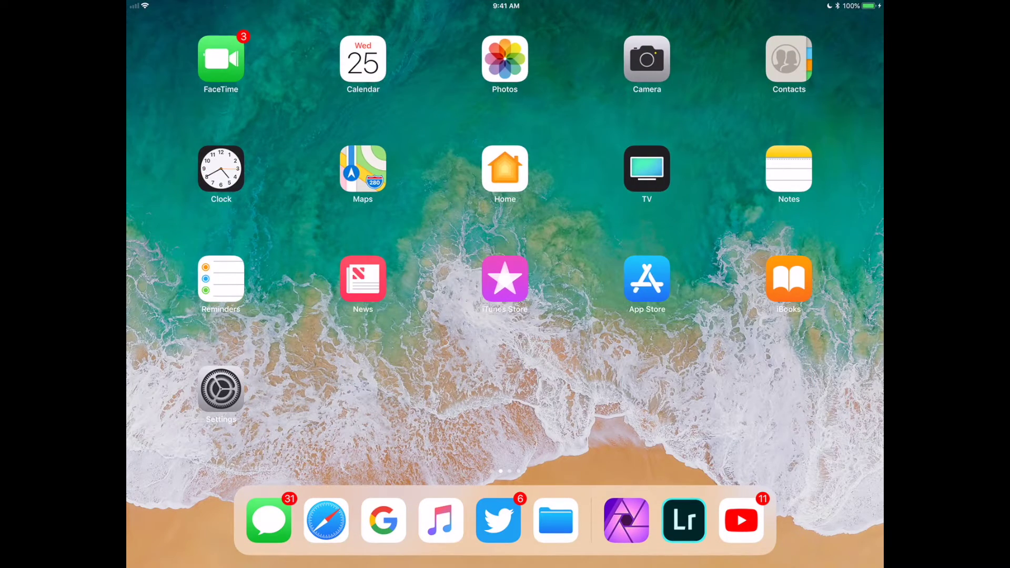
pyautogui.click(221, 389)
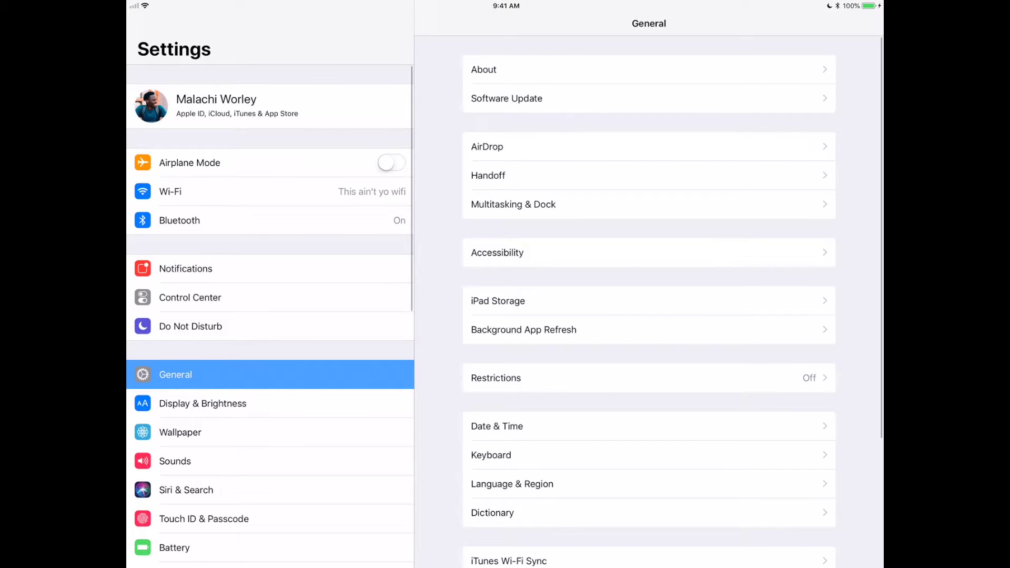
pyautogui.click(186, 268)
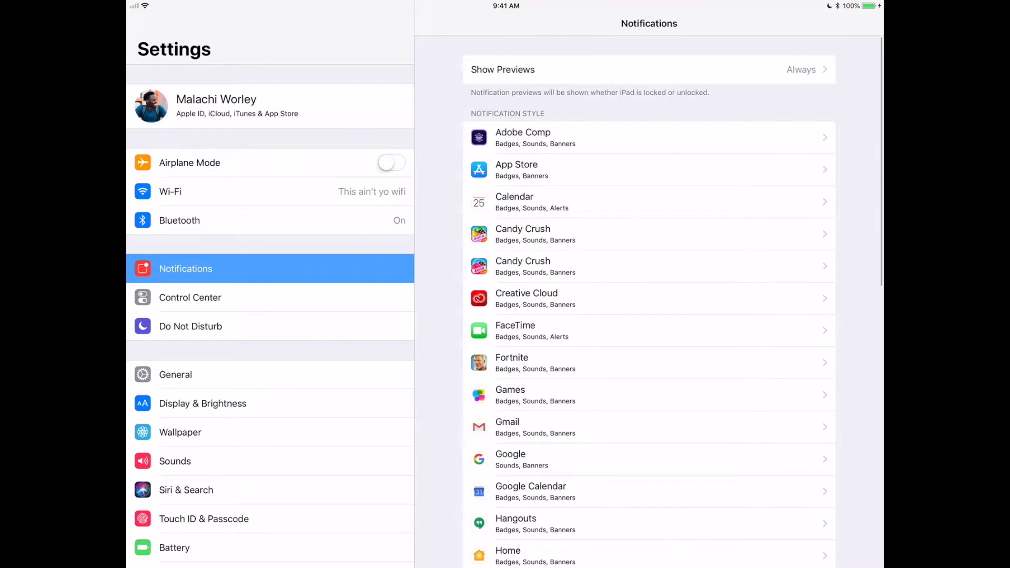
pyautogui.click(518, 69)
pyautogui.click(483, 126)
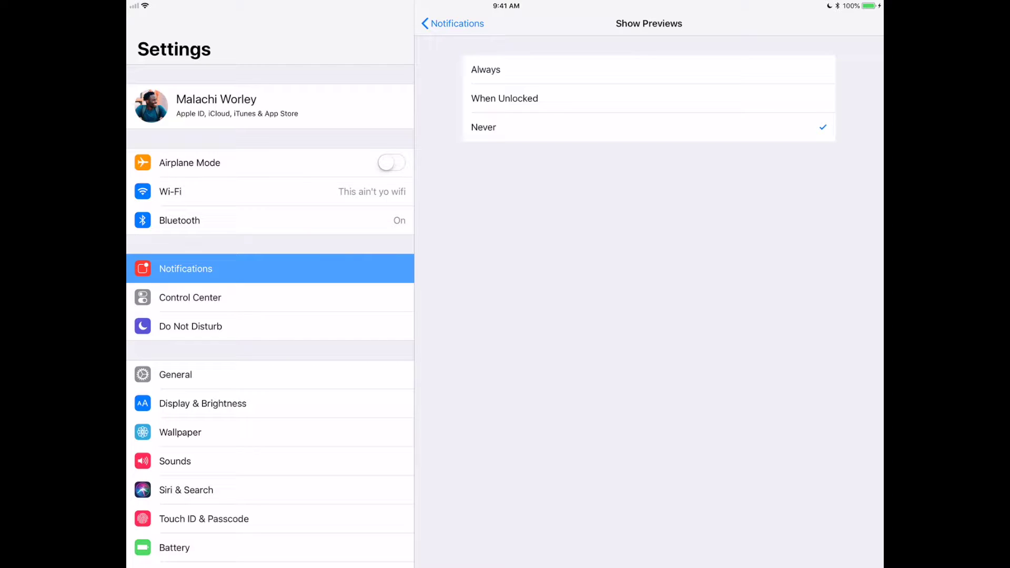
pyautogui.press('super+h')
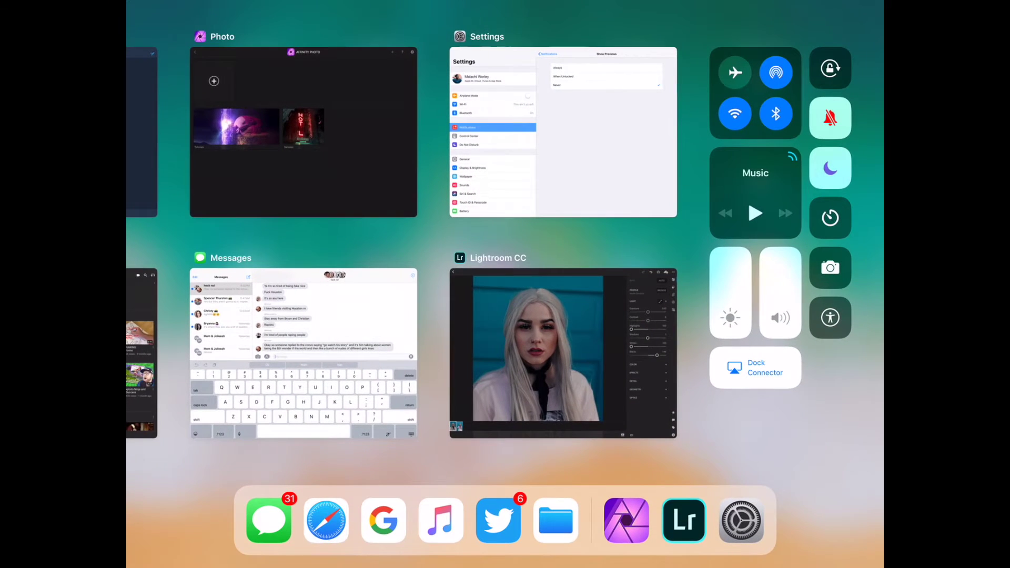
pyautogui.click(563, 353)
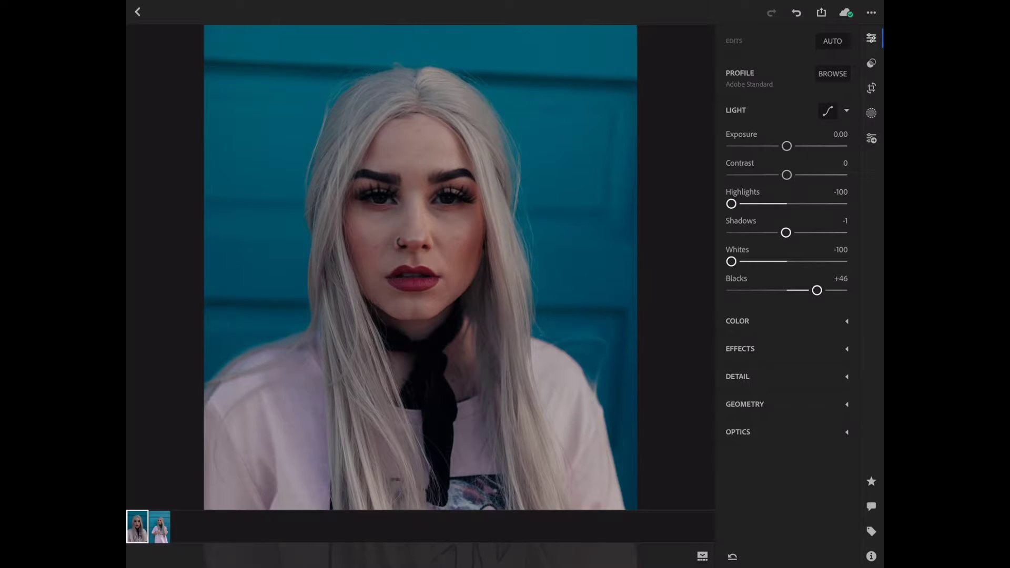
# Step: Paste the copied edits onto the second photo and raise its Blacks to +100
pyautogui.press('Right')
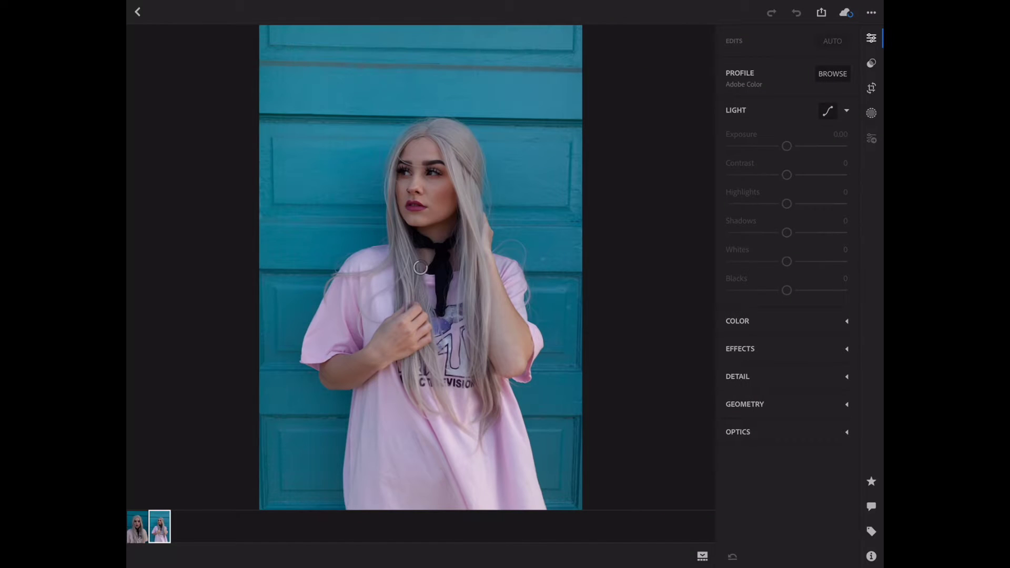
pyautogui.click(871, 12)
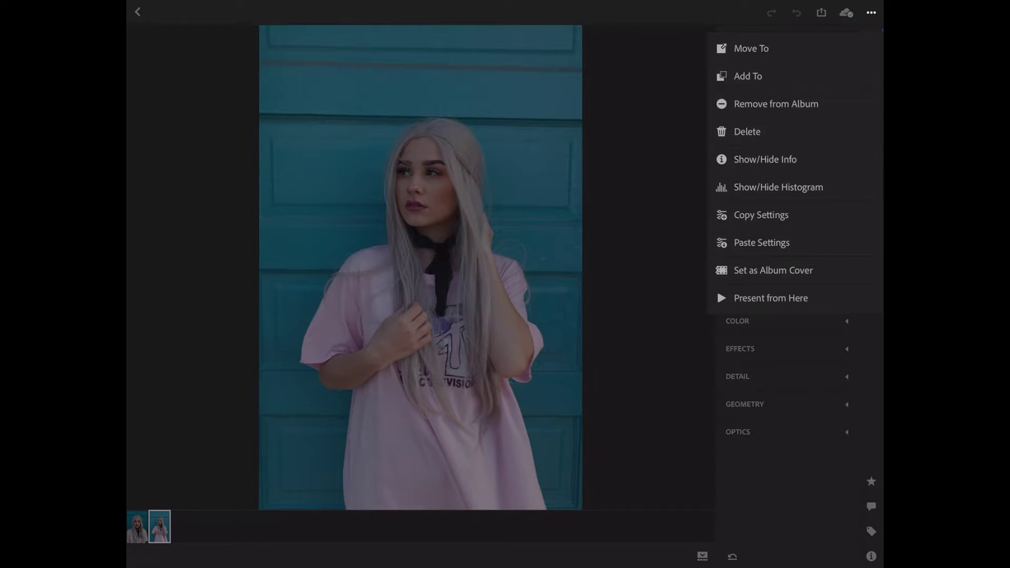
pyautogui.click(762, 242)
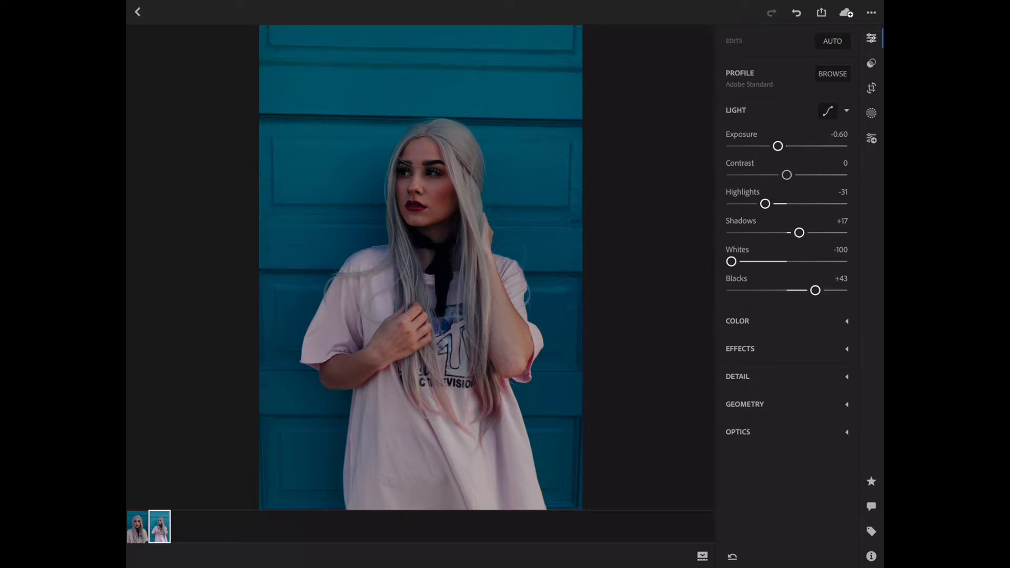
pyautogui.moveTo(815, 290)
pyautogui.mouseDown()
pyautogui.moveTo(773, 290)
pyautogui.moveTo(843, 291)
pyautogui.mouseUp()
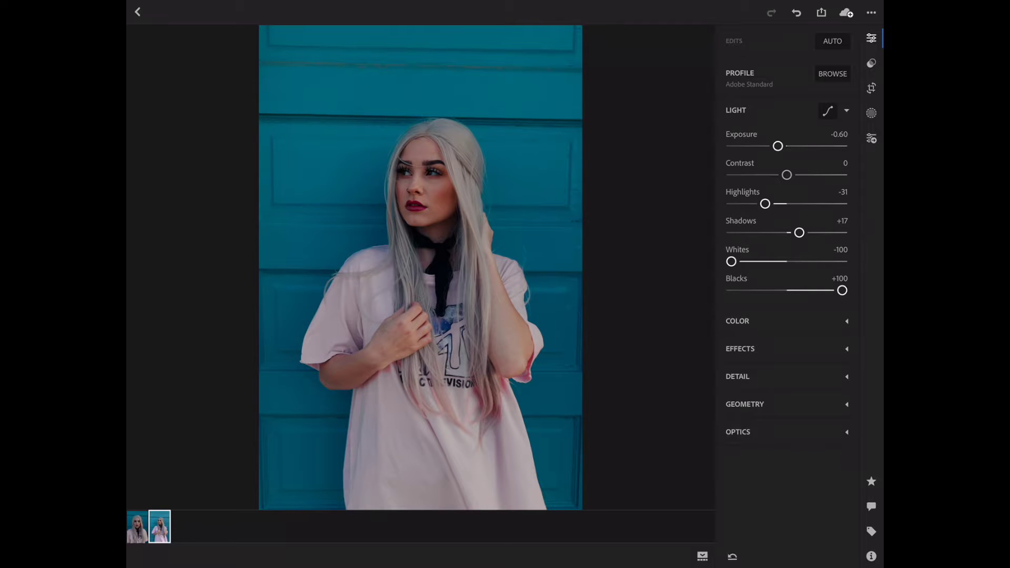
pyautogui.scroll(2, 410, 237)
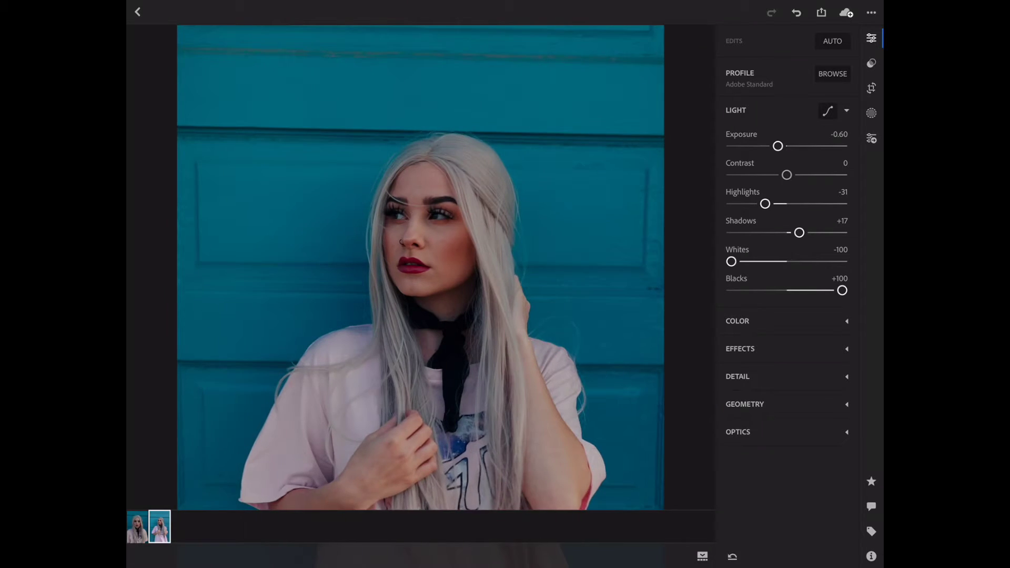
pyautogui.scroll(2, 410, 237)
pyautogui.scroll(2, 410, 237)
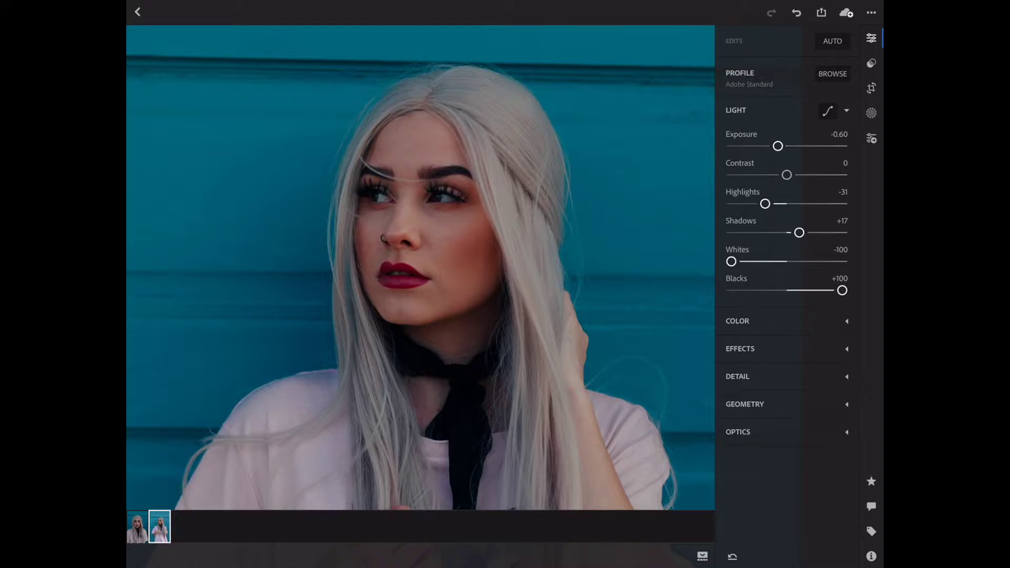
pyautogui.click(737, 321)
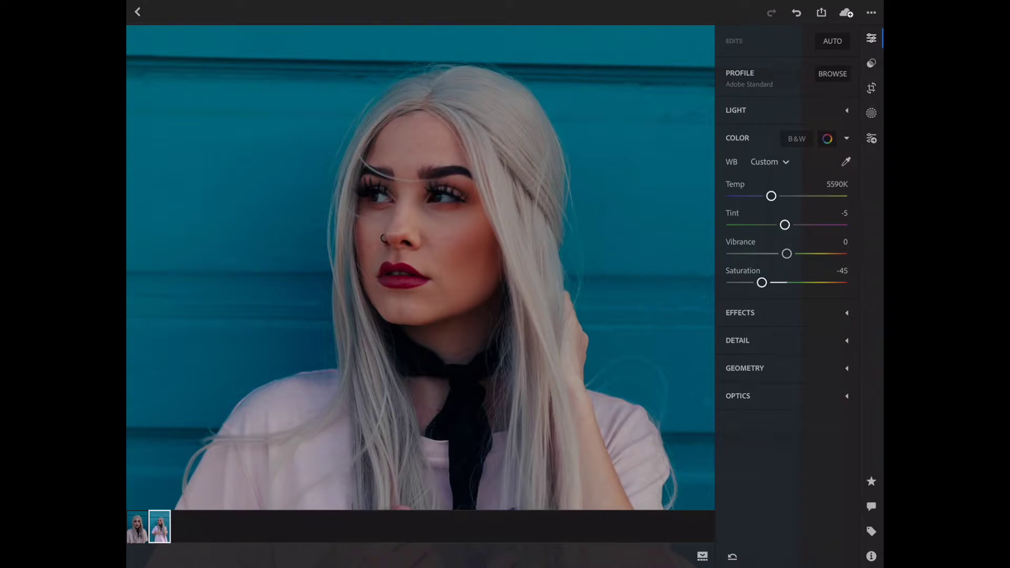
# Step: In Color Mix, lower the half-length portrait's orange saturation to +23
pyautogui.click(826, 139)
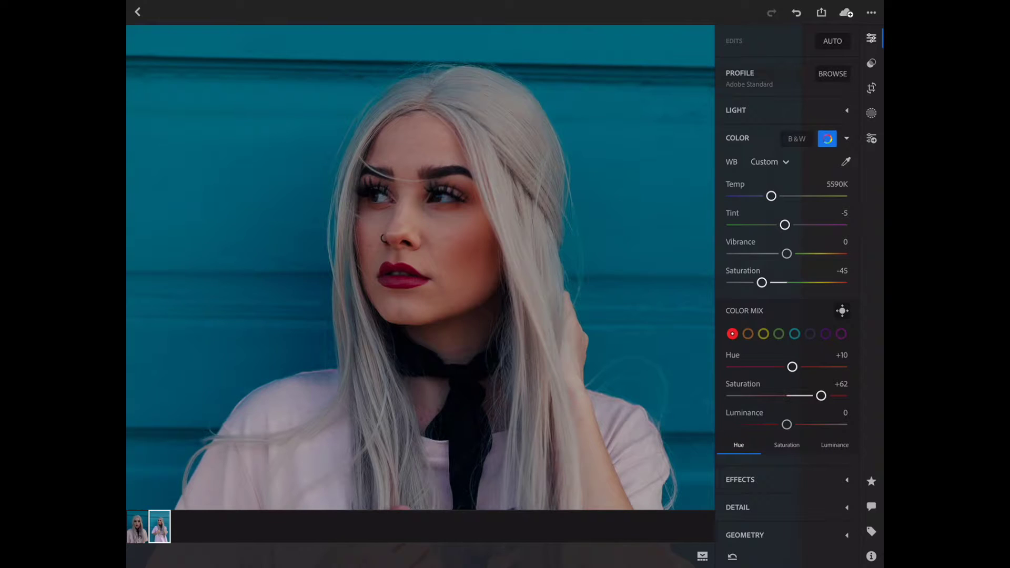
pyautogui.click(748, 334)
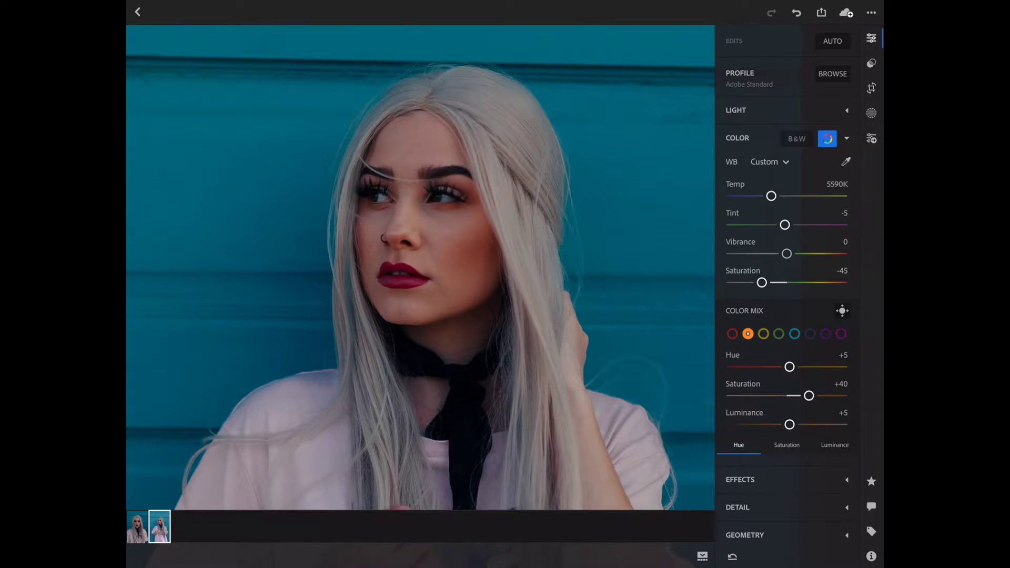
pyautogui.moveTo(808, 395); pyautogui.dragTo(799, 396)
pyautogui.click(821, 12)
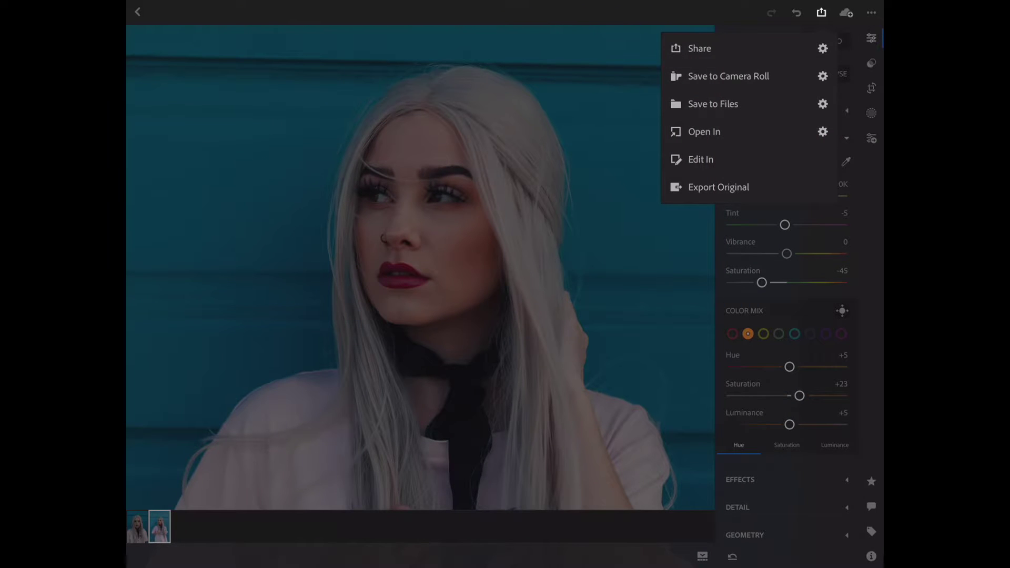
# Step: Export the portrait through Open In at the confirmed size and send it to Affinity Photo
pyautogui.click(704, 131)
pyautogui.click(504, 284)
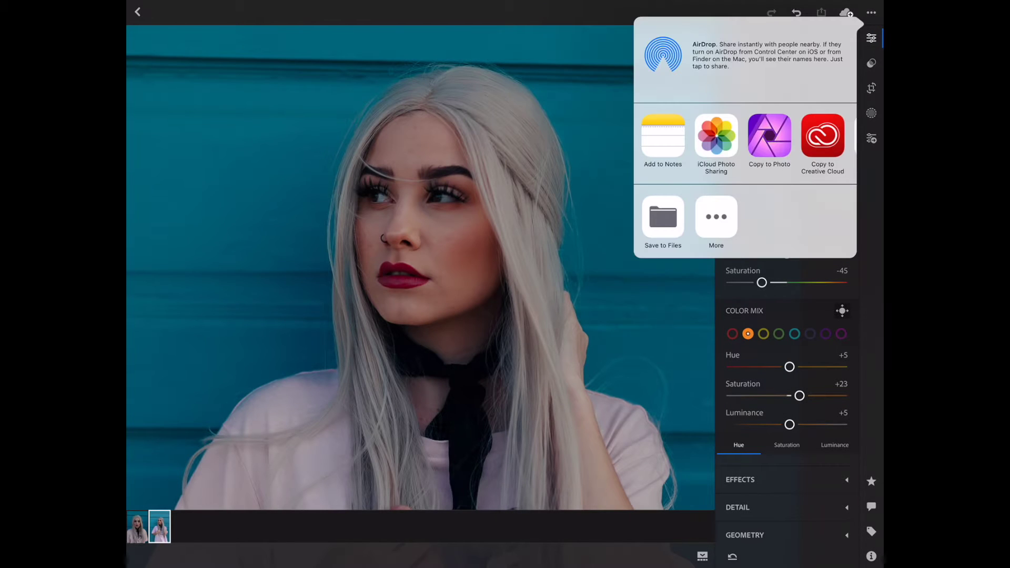
pyautogui.click(769, 135)
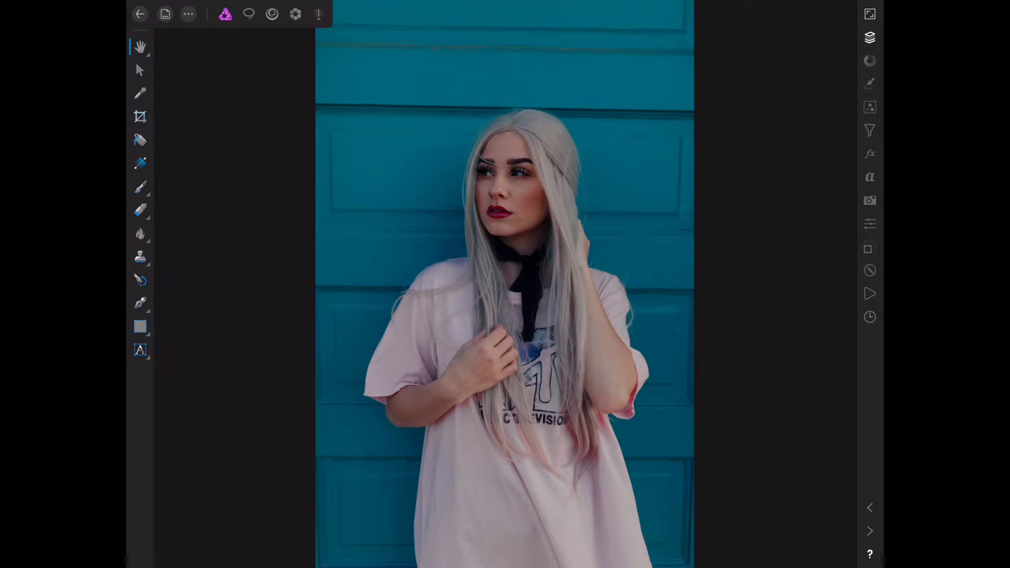
# Step: Group the top Background layer and select the Background layer inside the new group
pyautogui.click(869, 37)
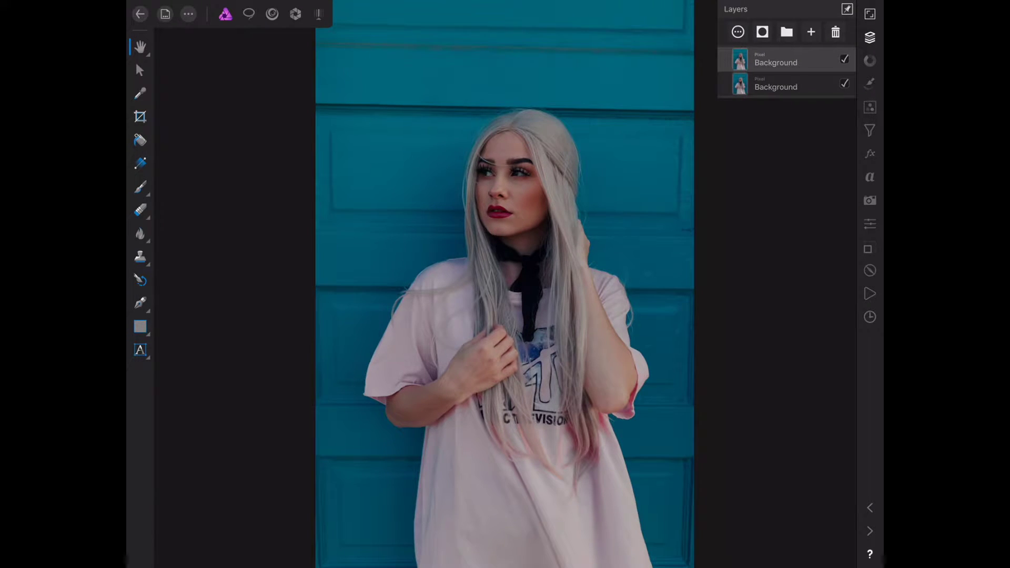
pyautogui.click(869, 130)
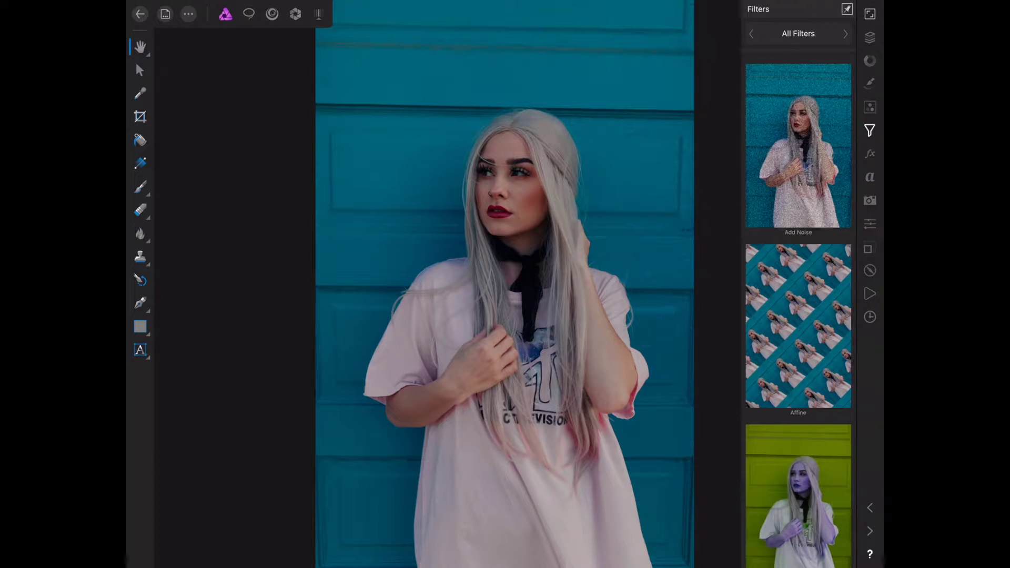
pyautogui.click(869, 37)
pyautogui.hotkey('ctrl', 'g')
pyautogui.click(723, 59)
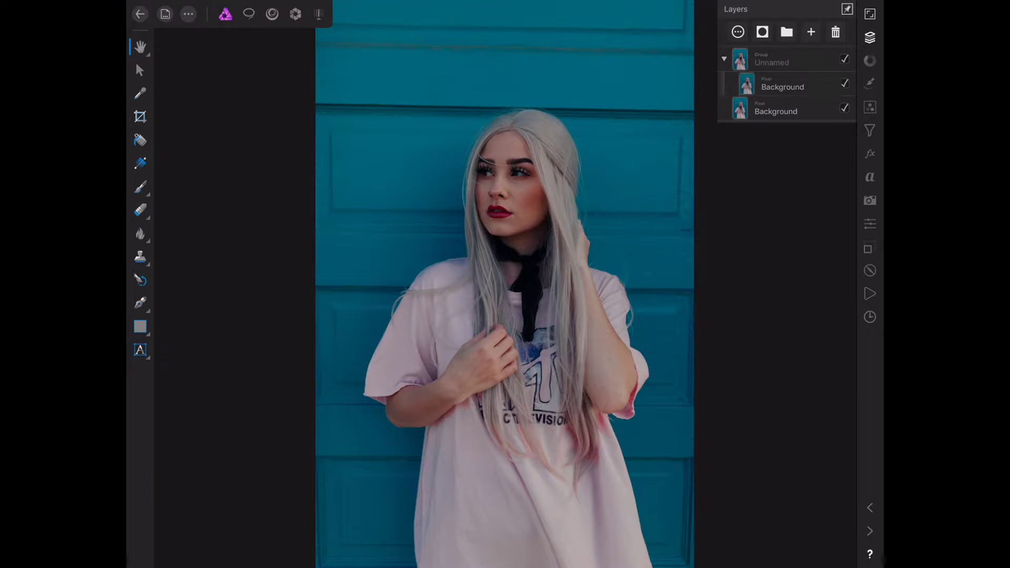
pyautogui.click(782, 86)
# Step: Scroll the Filters list down to Frequency Separation and apply it to the layer
pyautogui.click(869, 130)
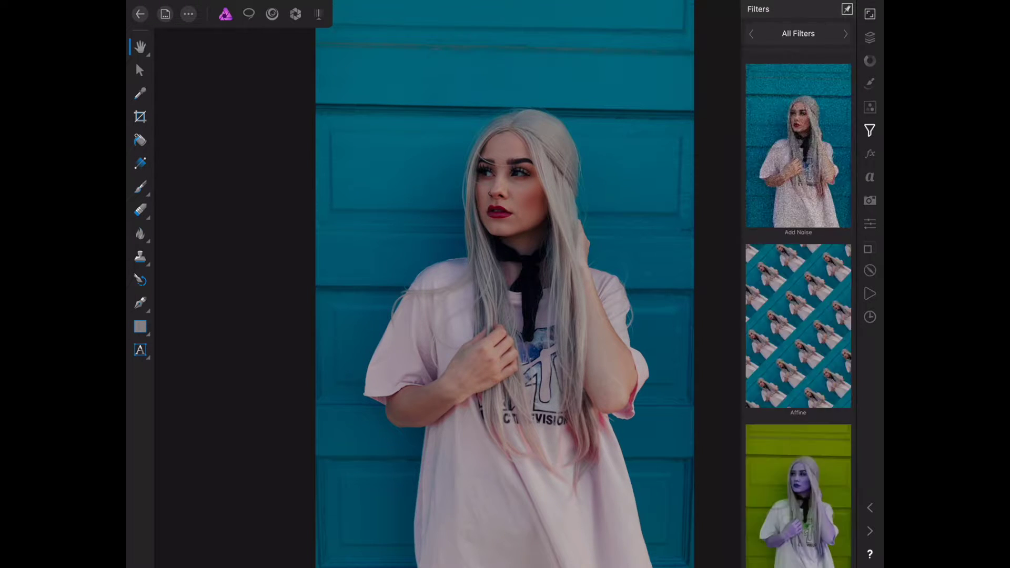
pyautogui.scroll(-10, 798, 310)
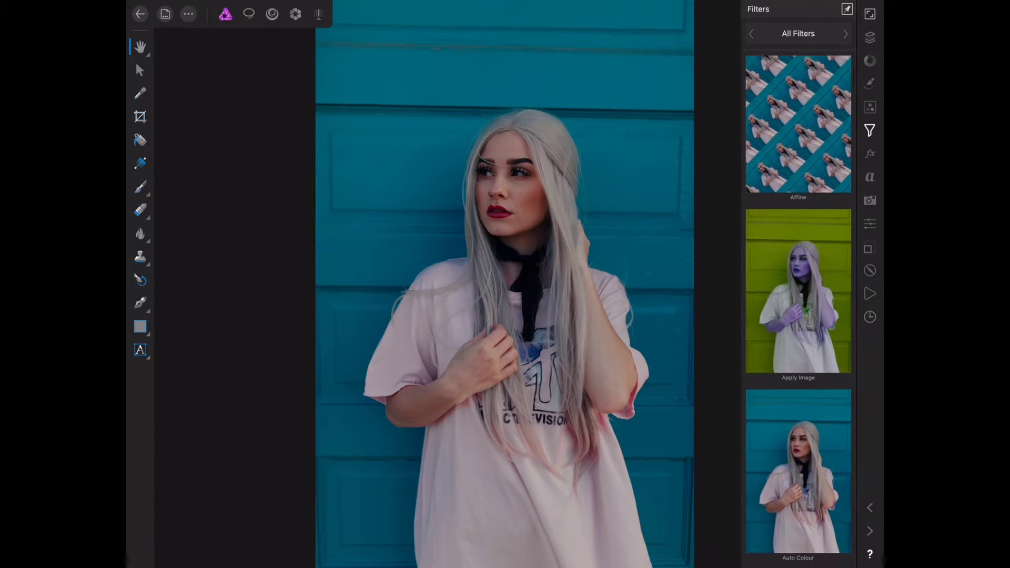
pyautogui.scroll(-3, 798, 311)
pyautogui.scroll(-5, 798, 310)
pyautogui.scroll(-5, 798, 311)
pyautogui.scroll(-5, 798, 310)
pyautogui.scroll(-5, 798, 311)
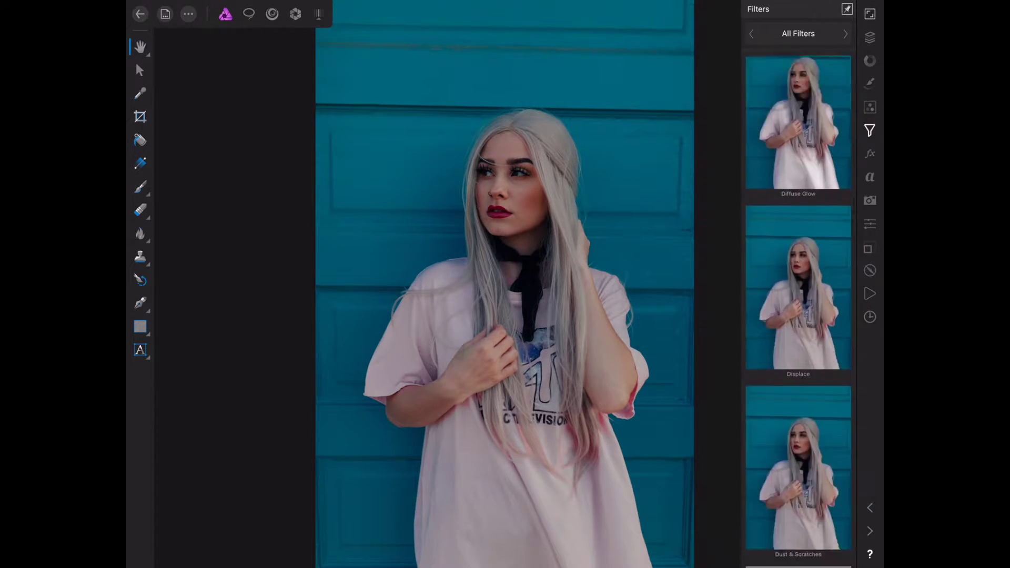
pyautogui.scroll(-5, 798, 310)
pyautogui.scroll(-5, 798, 311)
pyautogui.scroll(-5, 798, 311)
pyautogui.scroll(-3, 797, 310)
pyautogui.scroll(-2, 798, 310)
pyautogui.scroll(-2, 798, 310)
pyautogui.scroll(-2, 798, 310)
pyautogui.click(798, 296)
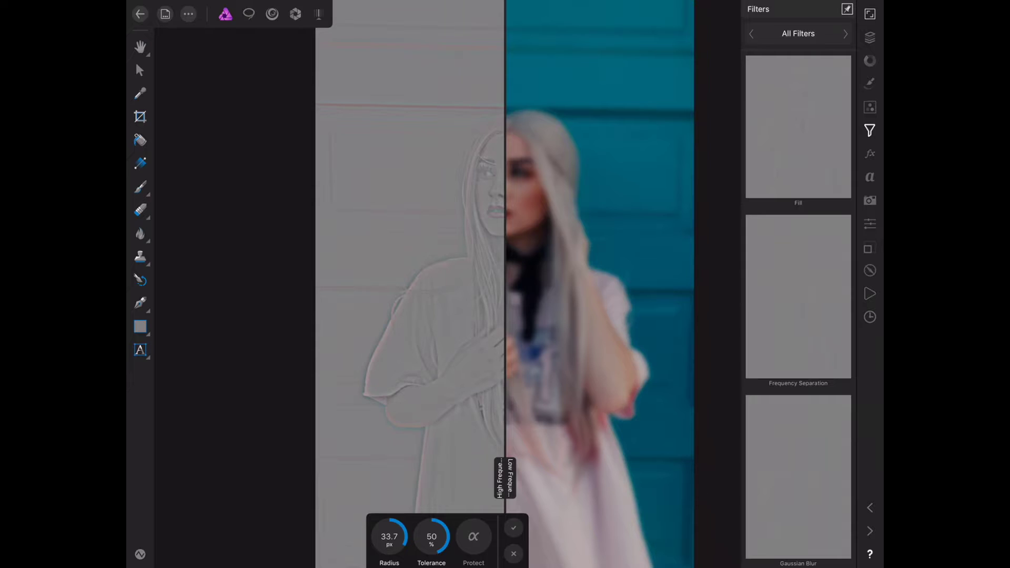
# Step: Set the Frequency Separation radius to about 2.4 px and apply the filter
pyautogui.scroll(3, 515, 168)
pyautogui.scroll(2, 515, 169)
pyautogui.moveTo(389, 536)
pyautogui.mouseDown()
pyautogui.moveTo(368, 542)
pyautogui.moveTo(400, 534)
pyautogui.mouseUp()
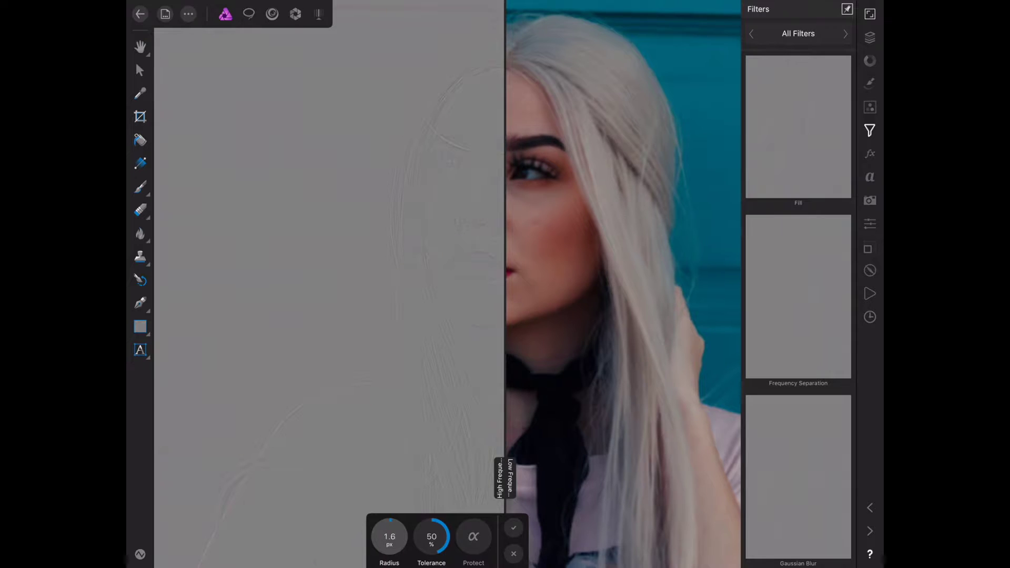
pyautogui.moveTo(389, 536); pyautogui.dragTo(397, 535)
pyautogui.moveTo(389, 537); pyautogui.dragTo(400, 534)
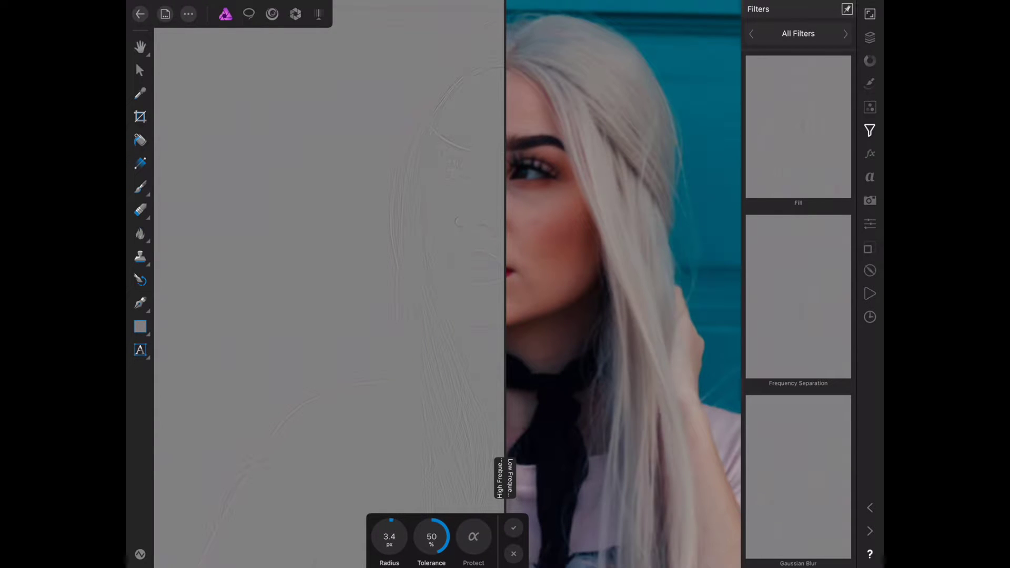
pyautogui.moveTo(389, 536); pyautogui.dragTo(382, 537)
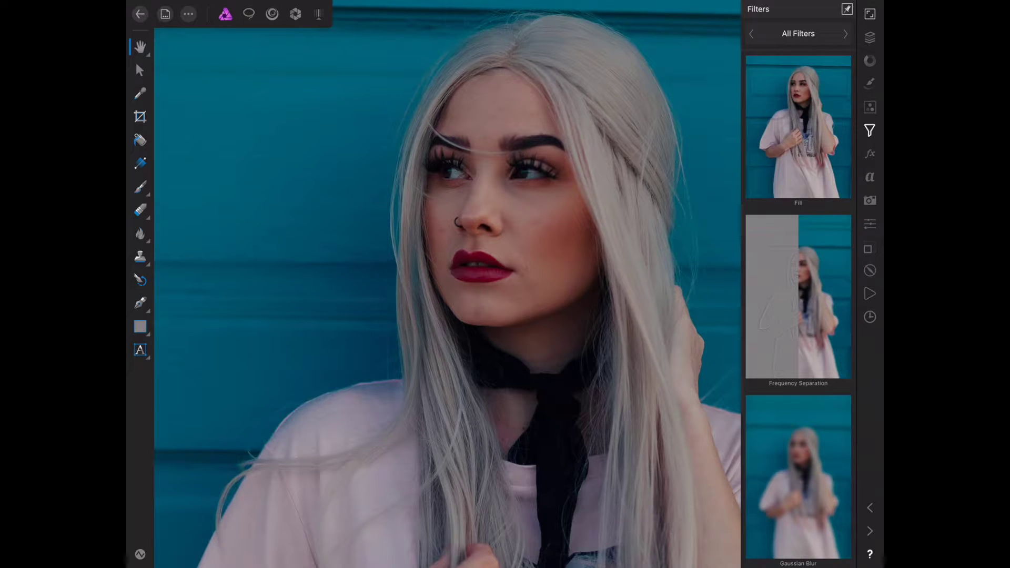
pyautogui.click(869, 37)
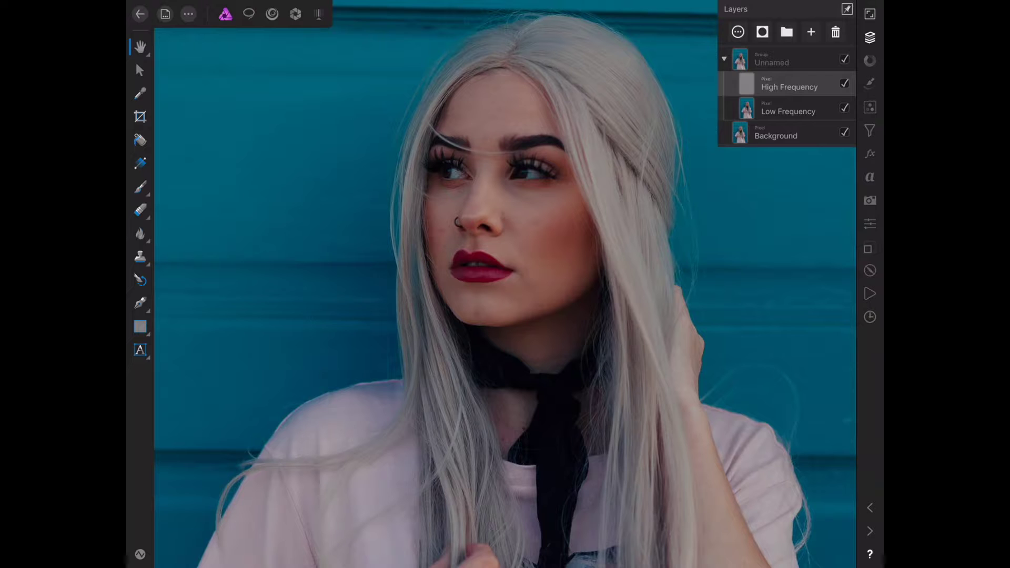
# Step: Hide the High Frequency layer, zoom into the lips and chin, and switch to the Patch tool
pyautogui.hotkey('ctrl', 'z')
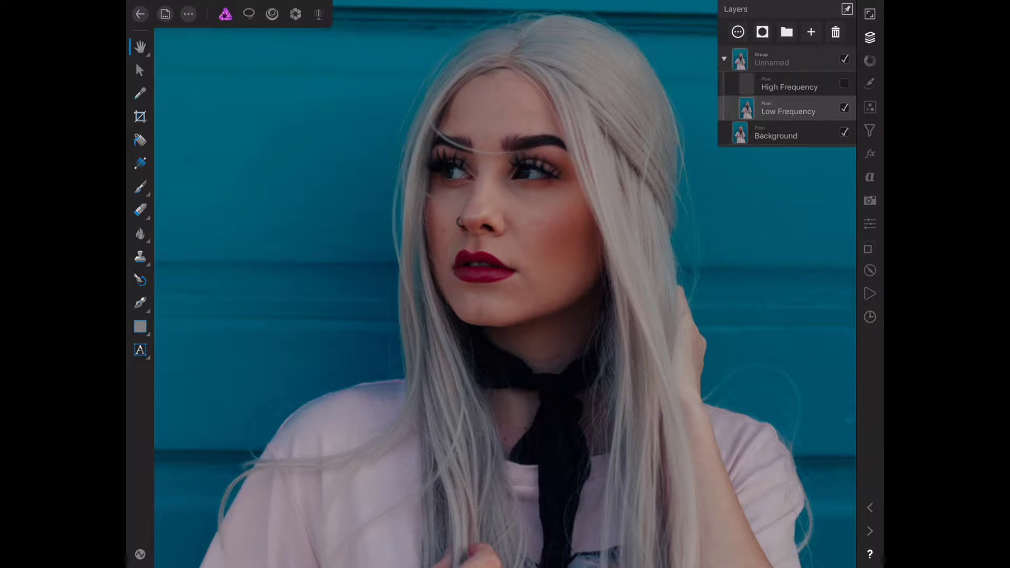
pyautogui.scroll(5, 505, 284)
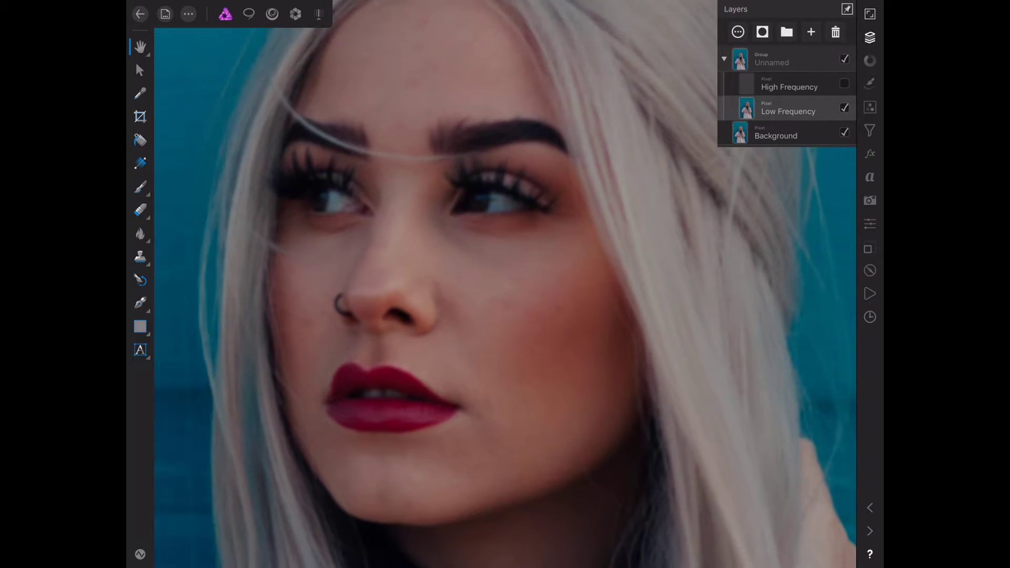
pyautogui.scroll(5, 500, 526)
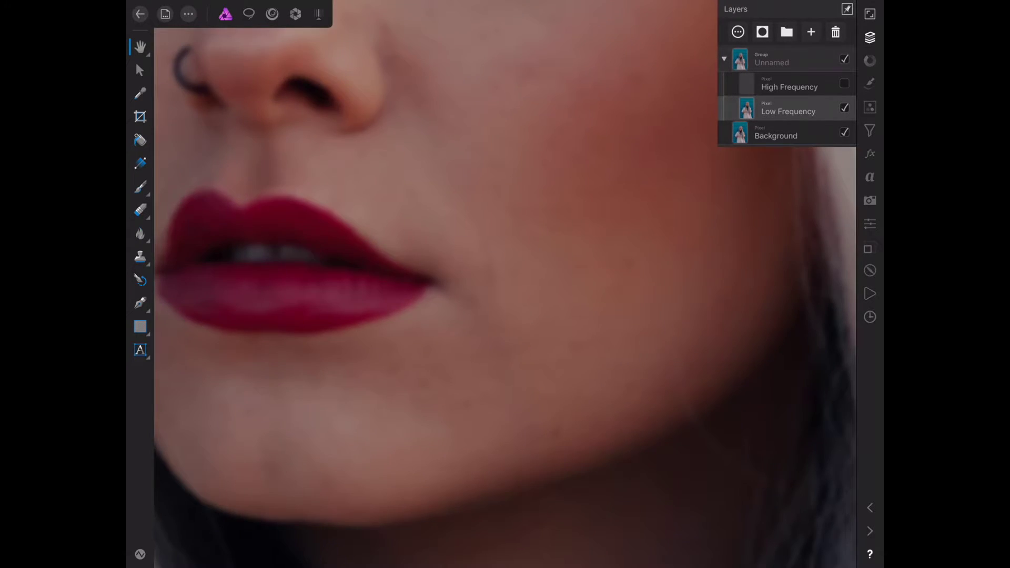
pyautogui.click(140, 256)
pyautogui.click(211, 245)
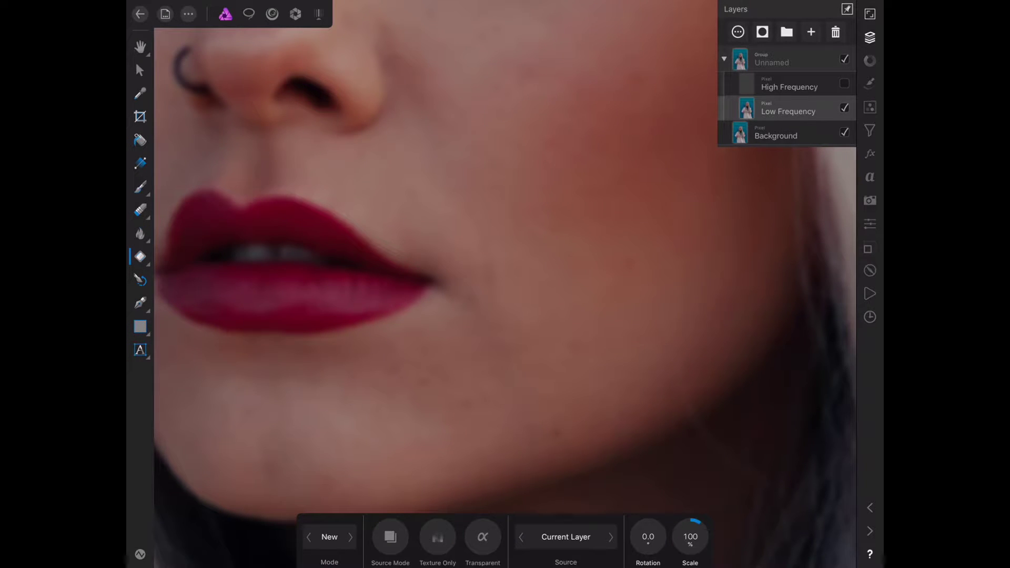
# Step: Patch a small uneven spot on the chin and outline a cheek area
pyautogui.moveTo(566, 422); pyautogui.dragTo(562, 421)
pyautogui.click(555, 434)
pyautogui.click(555, 434)
pyautogui.scroll(-3, 368, 263)
pyautogui.moveTo(541, 268)
pyautogui.mouseDown()
pyautogui.moveTo(555, 303)
pyautogui.moveTo(545, 330)
pyautogui.moveTo(528, 294)
pyautogui.moveTo(537, 269)
pyautogui.mouseUp()
pyautogui.press('Escape')
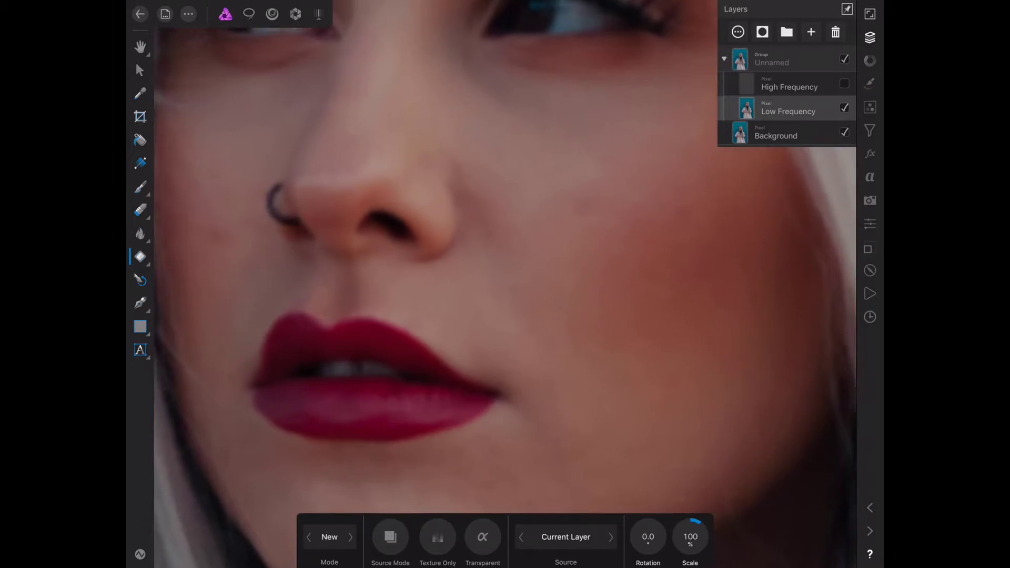
pyautogui.scroll(5, 504, 284)
pyautogui.scroll(-2, 504, 284)
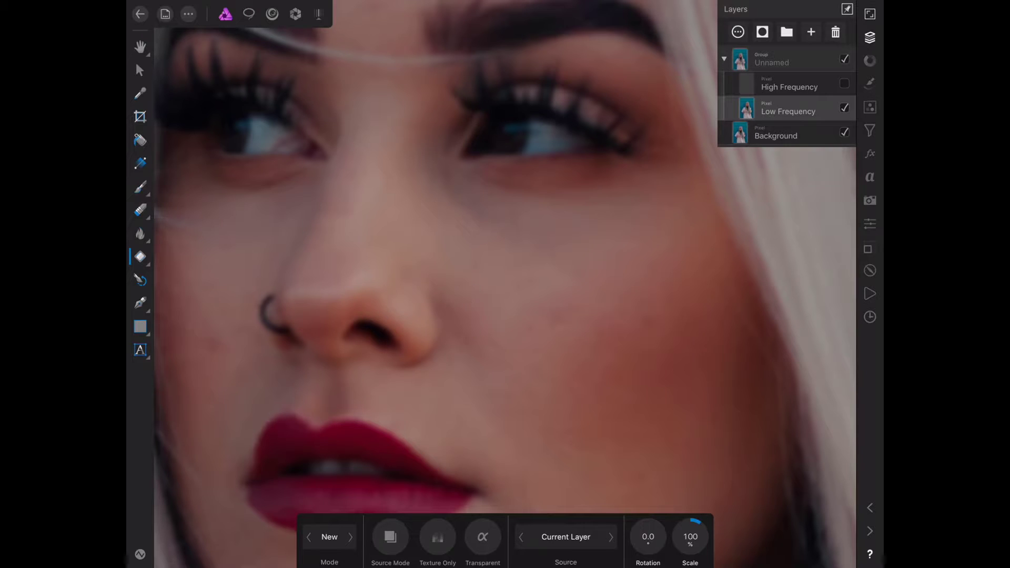
# Step: Patch spots on the cheek beside the nose with nearby smooth skin
pyautogui.moveTo(468, 296); pyautogui.dragTo(456, 308)
pyautogui.hotkey('ctrl', 'd')
pyautogui.moveTo(494, 252)
pyautogui.mouseDown()
pyautogui.moveTo(465, 271)
pyautogui.moveTo(492, 245)
pyautogui.mouseUp()
pyautogui.moveTo(531, 274); pyautogui.dragTo(497, 300)
pyautogui.moveTo(501, 247); pyautogui.dragTo(489, 266)
pyautogui.moveTo(547, 291)
pyautogui.mouseDown()
pyautogui.moveTo(531, 301)
pyautogui.moveTo(546, 273)
pyautogui.mouseUp()
pyautogui.scroll(-2, 505, 284)
pyautogui.scroll(-3, 505, 284)
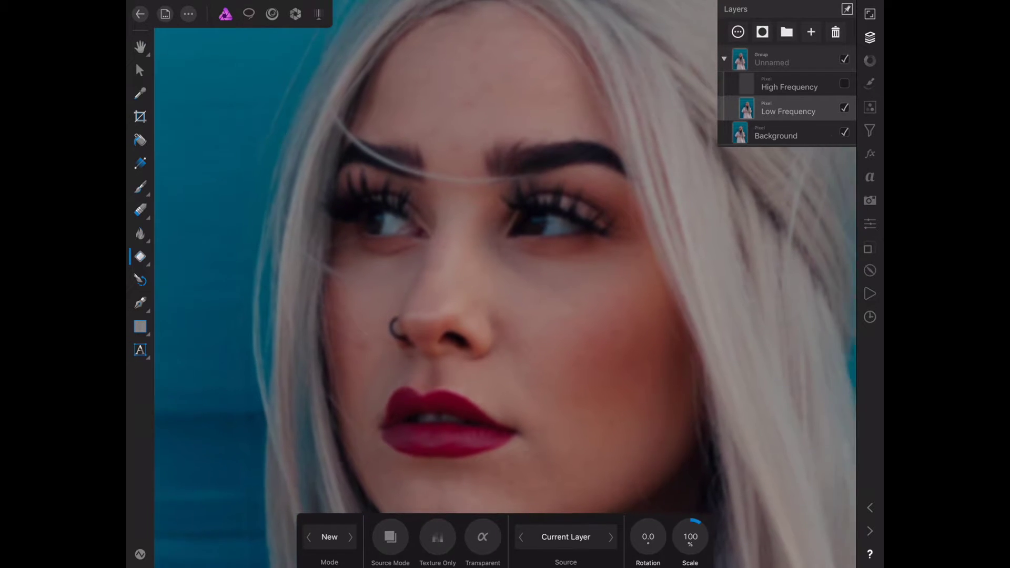
pyautogui.scroll(2, 505, 284)
pyautogui.scroll(2, 505, 284)
# Step: Patch several more uneven cheek areas with smoother surrounding skin
pyautogui.moveTo(502, 279); pyautogui.dragTo(546, 297)
pyautogui.scroll(-2, 505, 284)
pyautogui.scroll(2, 505, 284)
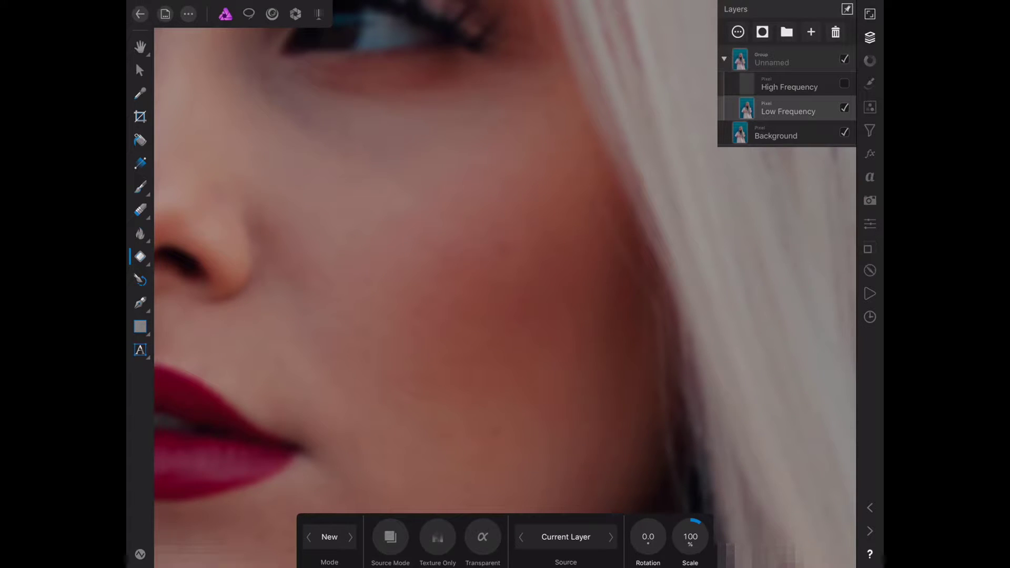
pyautogui.scroll(-2, 505, 285)
pyautogui.scroll(-1, 505, 284)
pyautogui.moveTo(528, 247)
pyautogui.mouseDown()
pyautogui.moveTo(521, 270)
pyautogui.moveTo(505, 273)
pyautogui.mouseUp()
pyautogui.scroll(3, 505, 284)
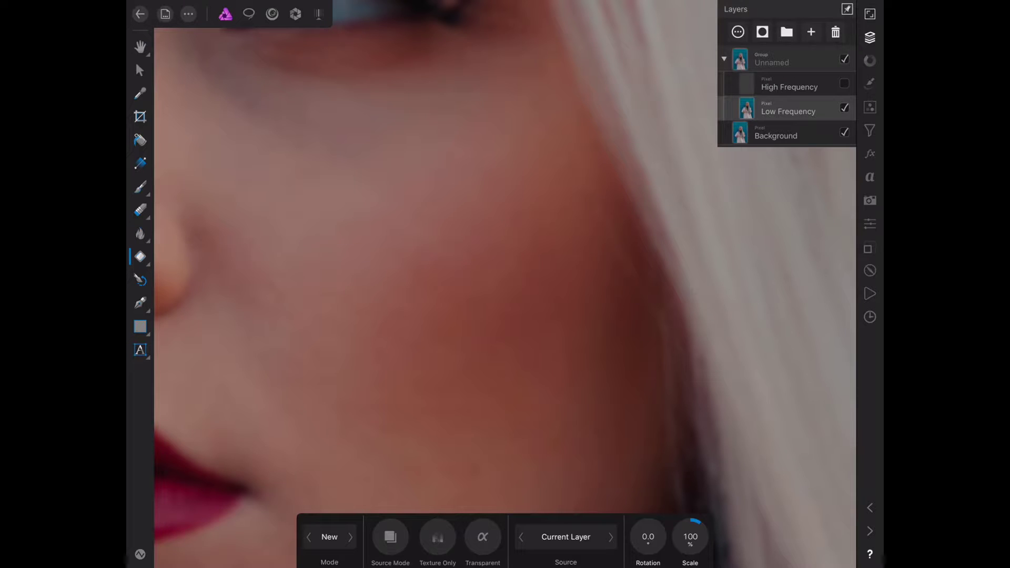
pyautogui.scroll(-3, 505, 284)
pyautogui.scroll(1, 505, 284)
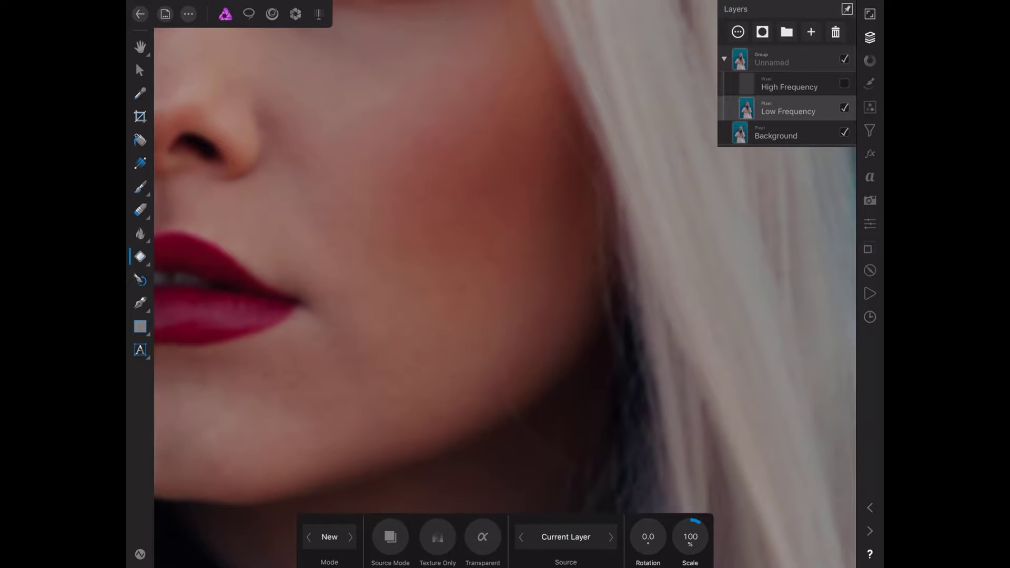
pyautogui.moveTo(475, 278)
pyautogui.mouseDown()
pyautogui.moveTo(457, 296)
pyautogui.moveTo(479, 263)
pyautogui.mouseUp()
pyautogui.scroll(-3, 505, 284)
pyautogui.scroll(4, 505, 284)
# Step: Blend further uneven cheek areas into nearby skin with patches
pyautogui.moveTo(456, 294); pyautogui.dragTo(479, 263)
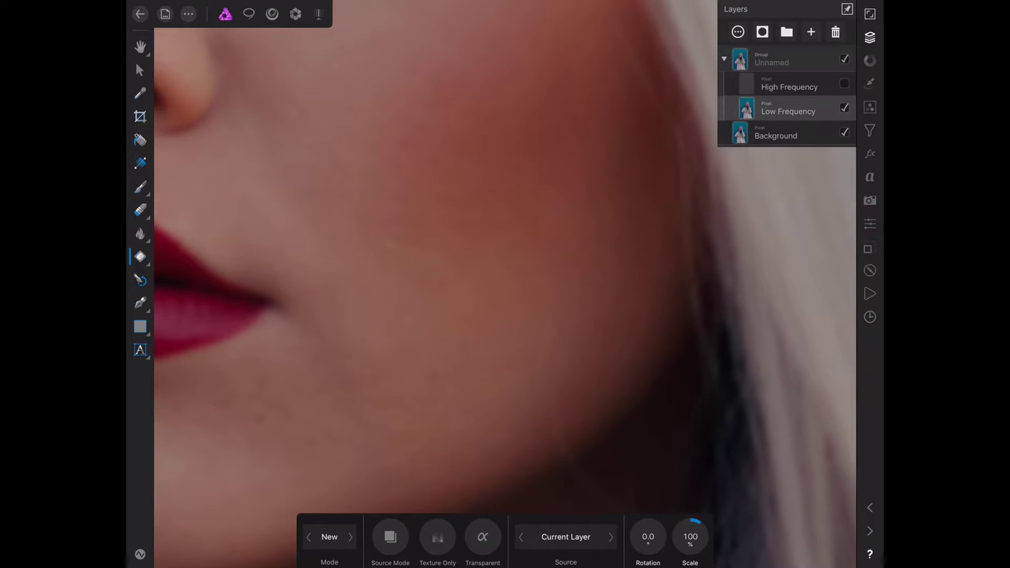
pyautogui.scroll(-3, 505, 284)
pyautogui.scroll(3, 463, 293)
pyautogui.moveTo(473, 328); pyautogui.dragTo(458, 315)
pyautogui.scroll(-3, 473, 284)
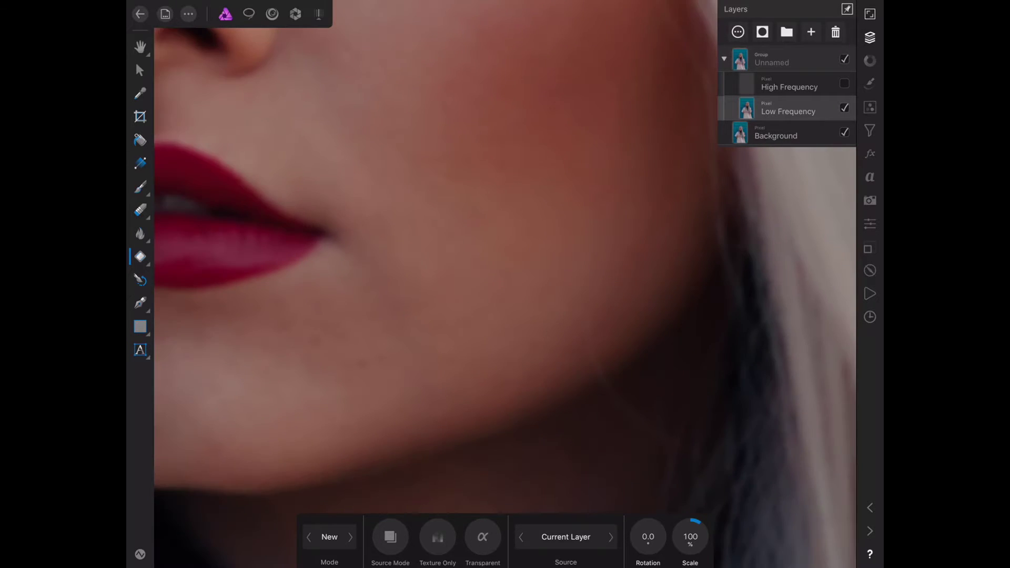
pyautogui.scroll(3, 474, 315)
pyautogui.moveTo(466, 303); pyautogui.dragTo(453, 296)
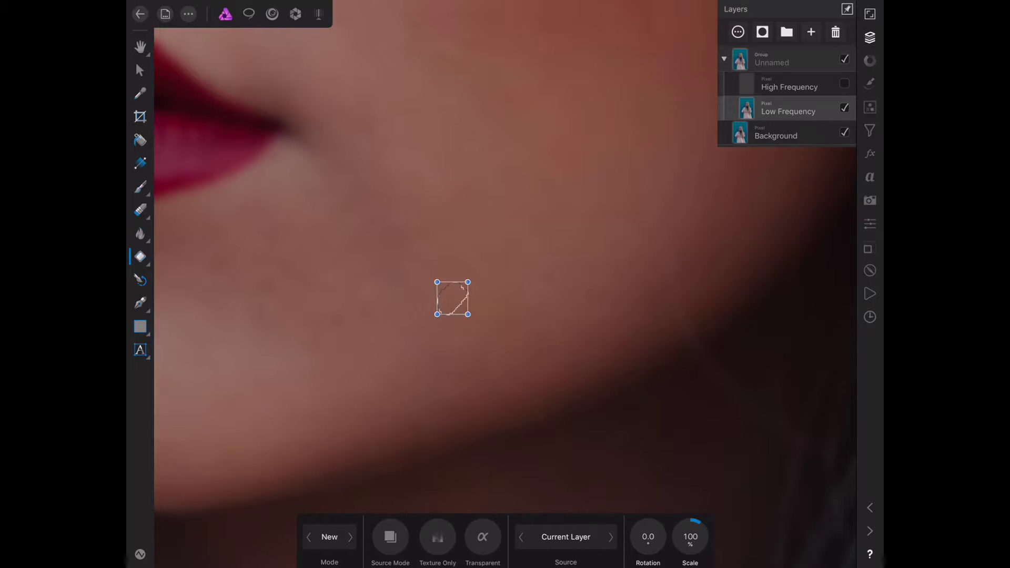
pyautogui.moveTo(455, 343); pyautogui.dragTo(453, 339)
pyautogui.moveTo(366, 310); pyautogui.dragTo(368, 307)
# Step: Smooth two more cheek areas and patch a stretch of the chin
pyautogui.scroll(2, 473, 263)
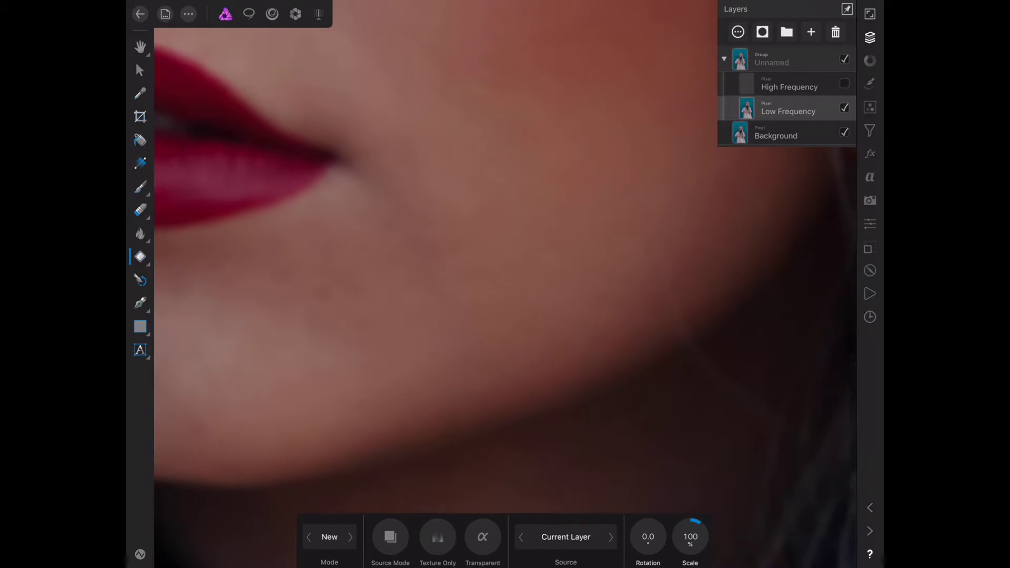
pyautogui.scroll(1, 473, 263)
pyautogui.moveTo(439, 220); pyautogui.dragTo(436, 221)
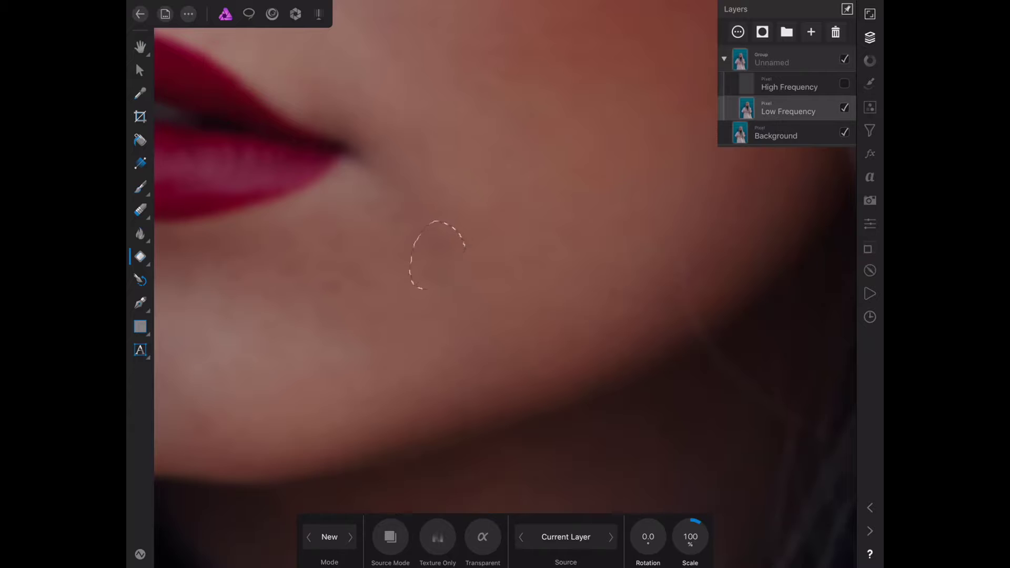
pyautogui.moveTo(439, 258); pyautogui.dragTo(442, 248)
pyautogui.scroll(-3, 453, 263)
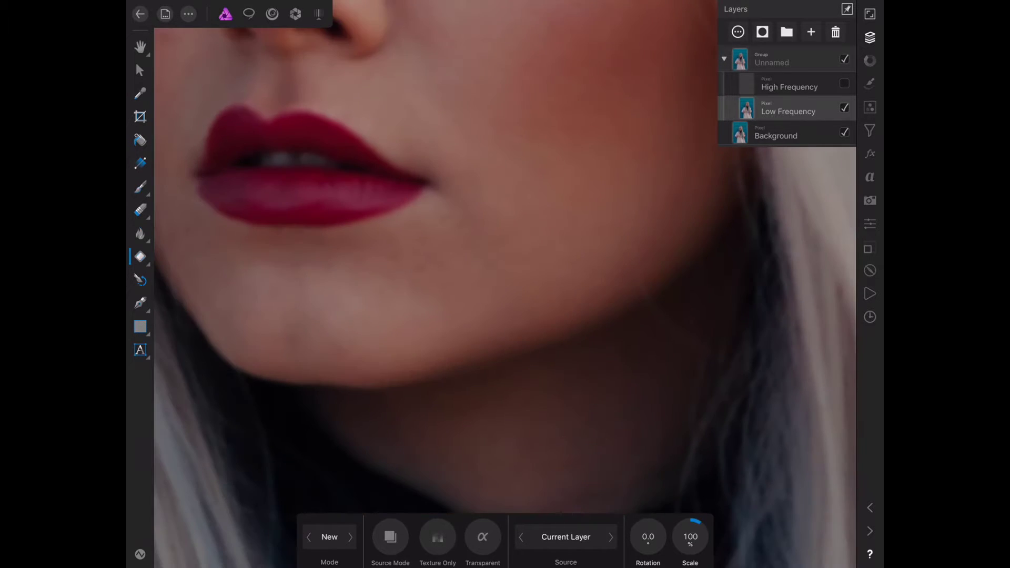
pyautogui.moveTo(427, 256); pyautogui.dragTo(410, 273)
pyautogui.moveTo(414, 256); pyautogui.dragTo(415, 248)
pyautogui.scroll(3, 468, 234)
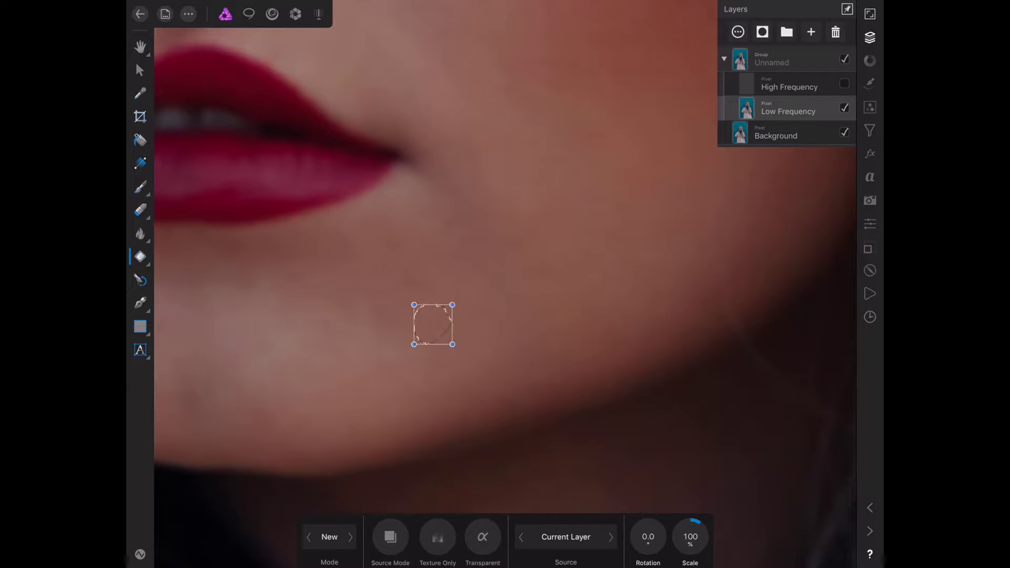
pyautogui.scroll(-2, 505, 284)
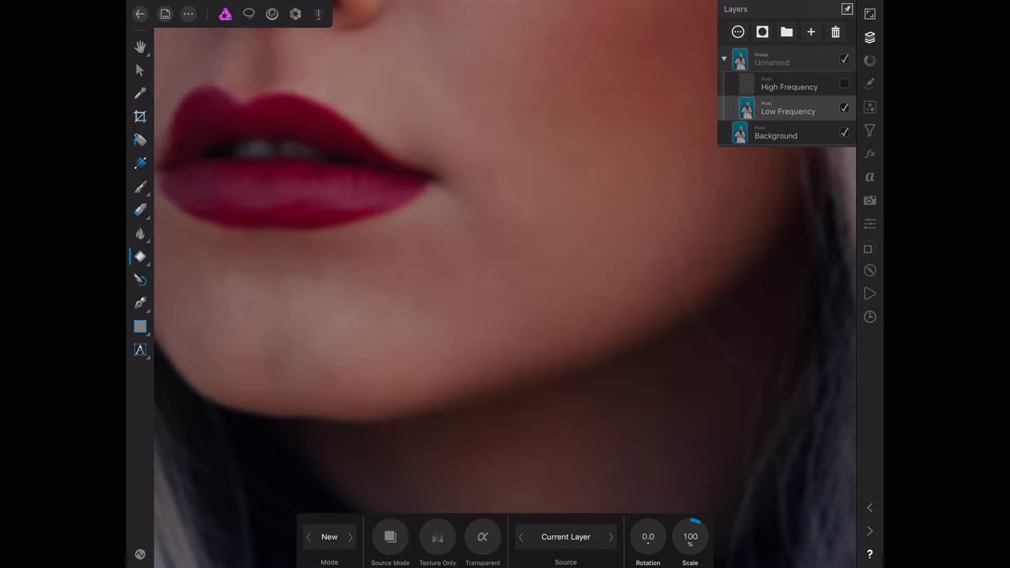
# Step: Patch uneven areas on the chin with smooth skin
pyautogui.moveTo(521, 266); pyautogui.dragTo(519, 280)
pyautogui.scroll(-3, 505, 284)
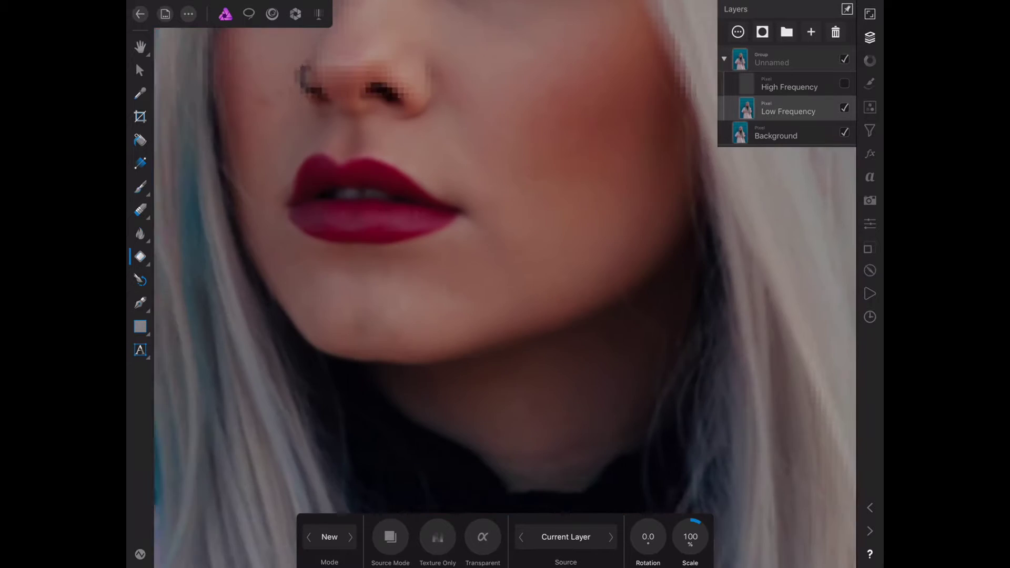
pyautogui.scroll(-3, 505, 284)
pyautogui.scroll(-1, 505, 284)
pyautogui.scroll(3, 505, 284)
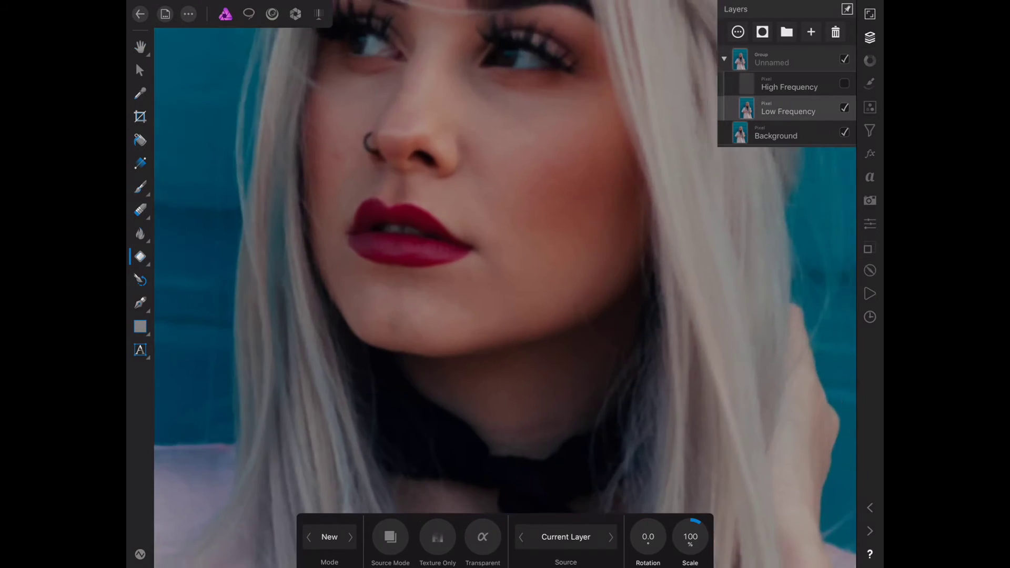
pyautogui.scroll(3, 505, 284)
pyautogui.scroll(-1, 505, 284)
pyautogui.moveTo(392, 369); pyautogui.dragTo(436, 379)
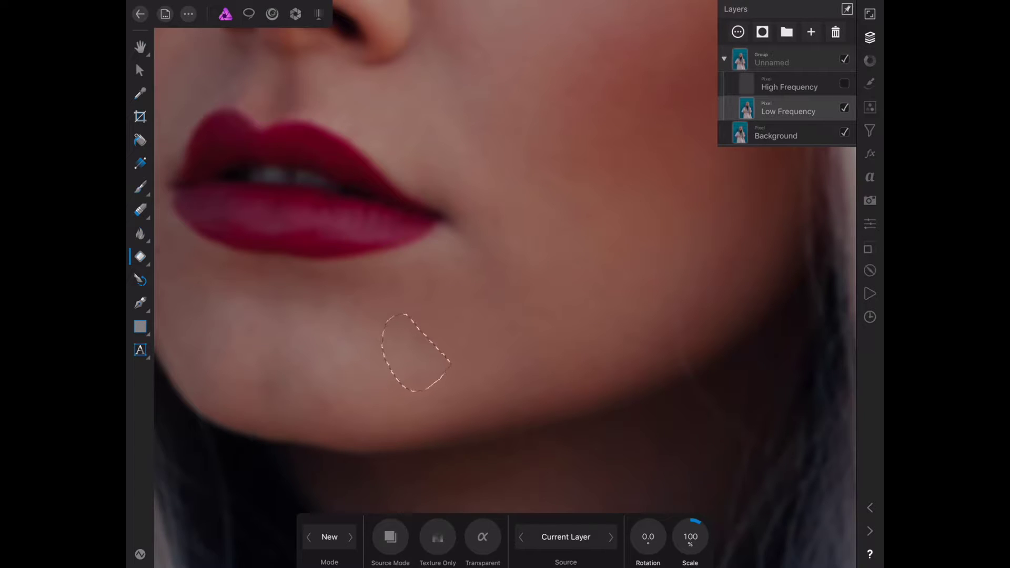
pyautogui.scroll(-3, 505, 284)
pyautogui.scroll(-1, 505, 284)
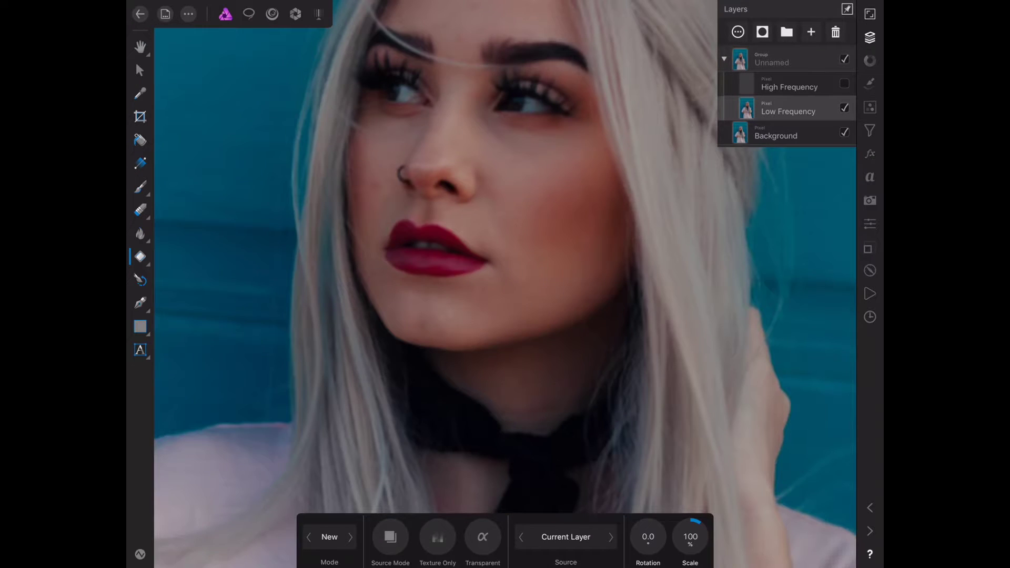
pyautogui.scroll(2, 504, 284)
pyautogui.scroll(2, 505, 284)
pyautogui.scroll(2, 505, 284)
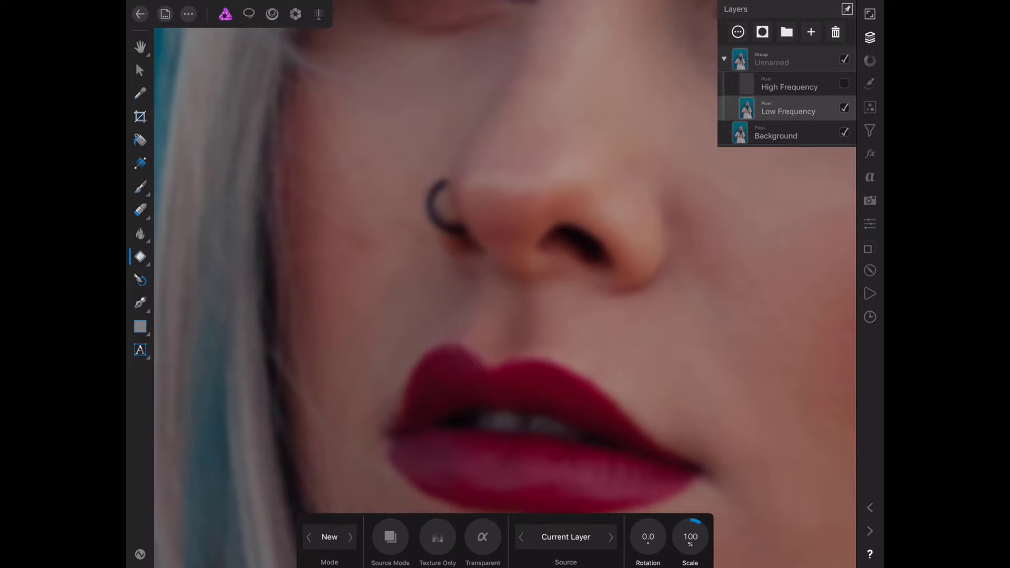
# Step: Heal a cheek blemish and a chin blemish, then clear the leftover outlines
pyautogui.moveTo(372, 232); pyautogui.dragTo(368, 235)
pyautogui.scroll(-3, 505, 284)
pyautogui.scroll(2, 505, 284)
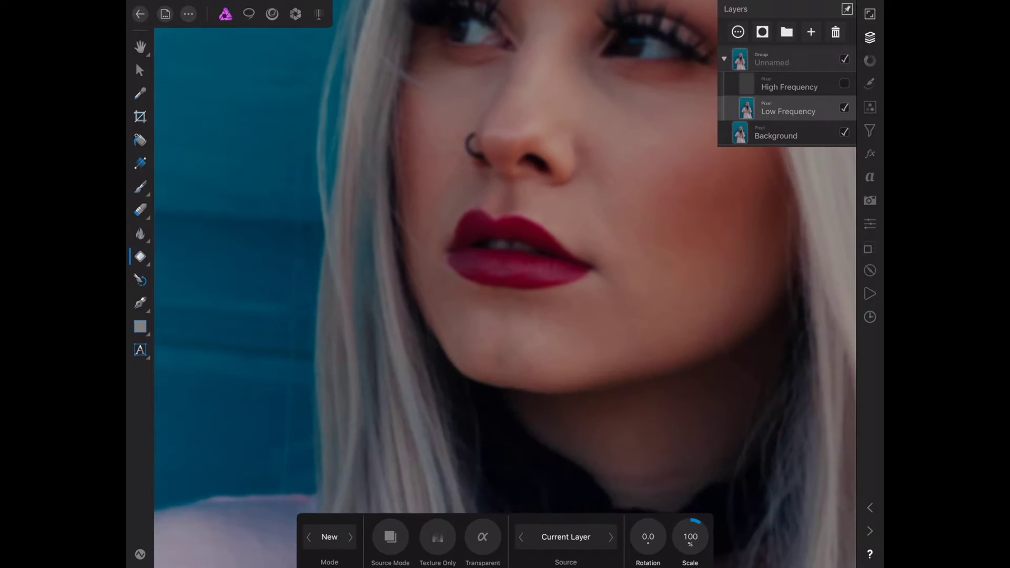
pyautogui.scroll(3, 505, 284)
pyautogui.moveTo(512, 375); pyautogui.dragTo(488, 384)
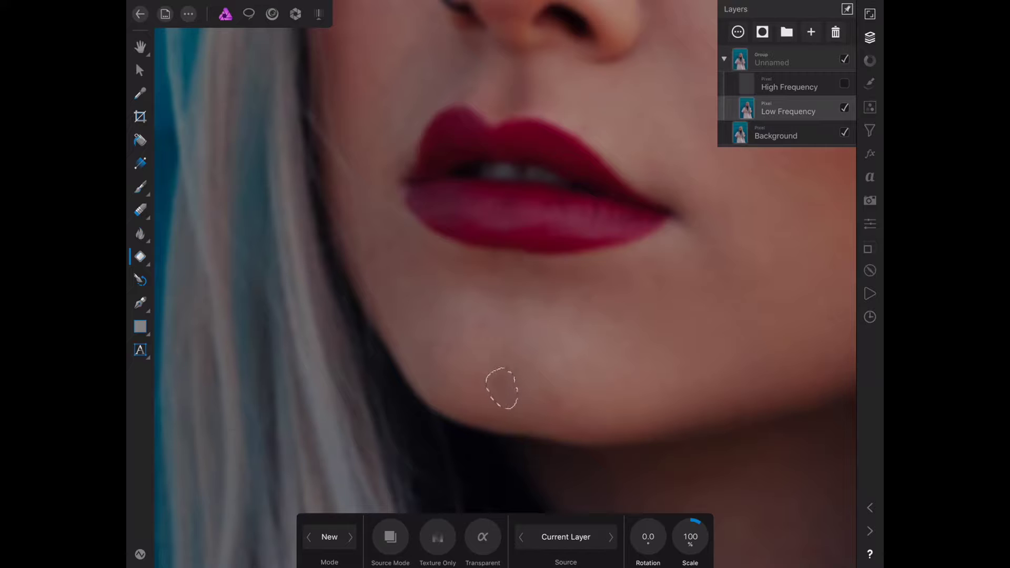
pyautogui.click(554, 398)
pyautogui.click(481, 323)
pyautogui.scroll(-3, 505, 263)
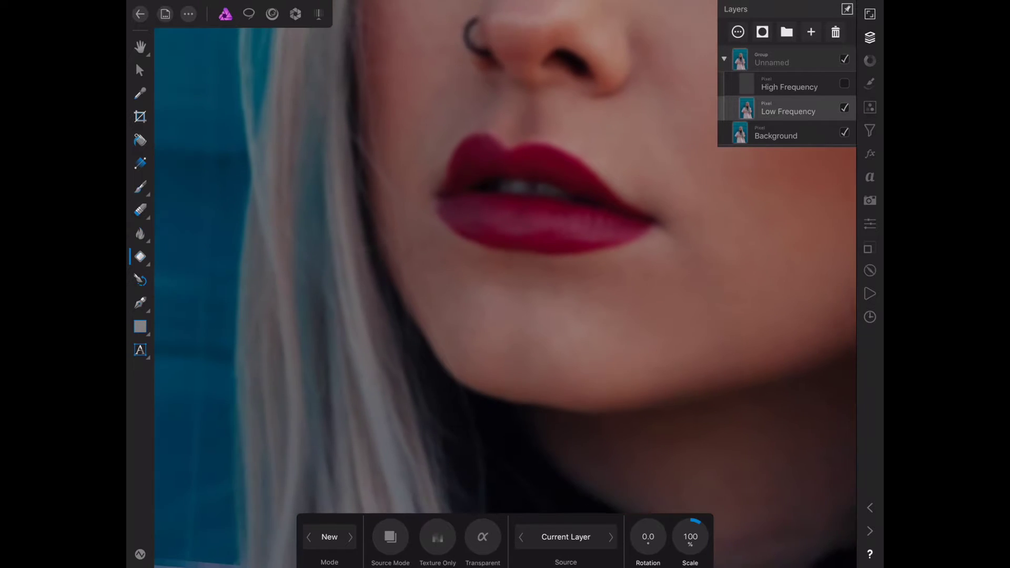
pyautogui.scroll(4, 505, 263)
# Step: Patch an area below the lips and a small spot on the cheek
pyautogui.moveTo(444, 268); pyautogui.dragTo(448, 274)
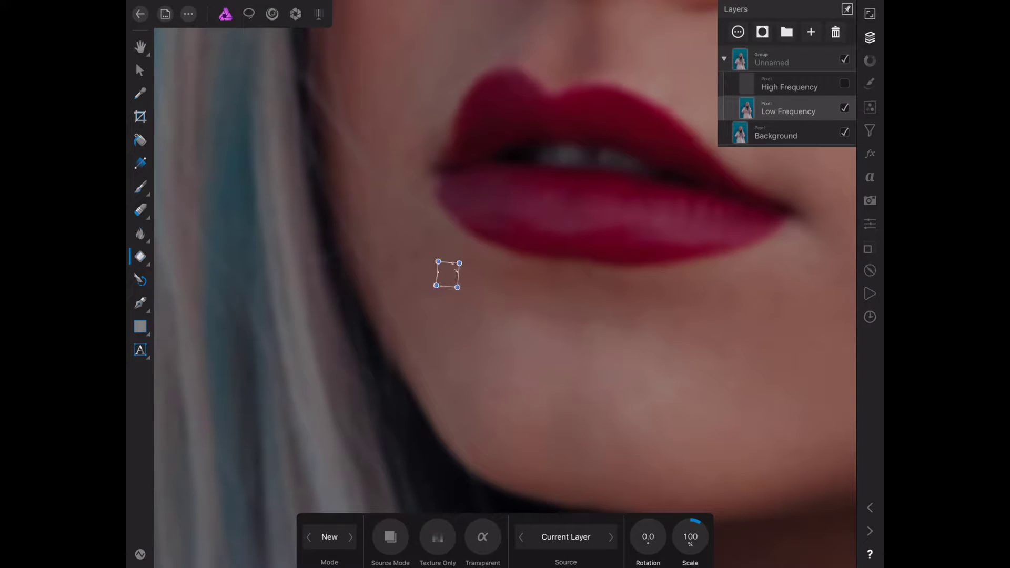
pyautogui.moveTo(421, 241); pyautogui.dragTo(450, 305)
pyautogui.scroll(-3, 504, 263)
pyautogui.scroll(4, 505, 263)
pyautogui.moveTo(440, 255)
pyautogui.mouseDown()
pyautogui.moveTo(426, 274)
pyautogui.moveTo(457, 302)
pyautogui.mouseUp()
pyautogui.scroll(2, 505, 263)
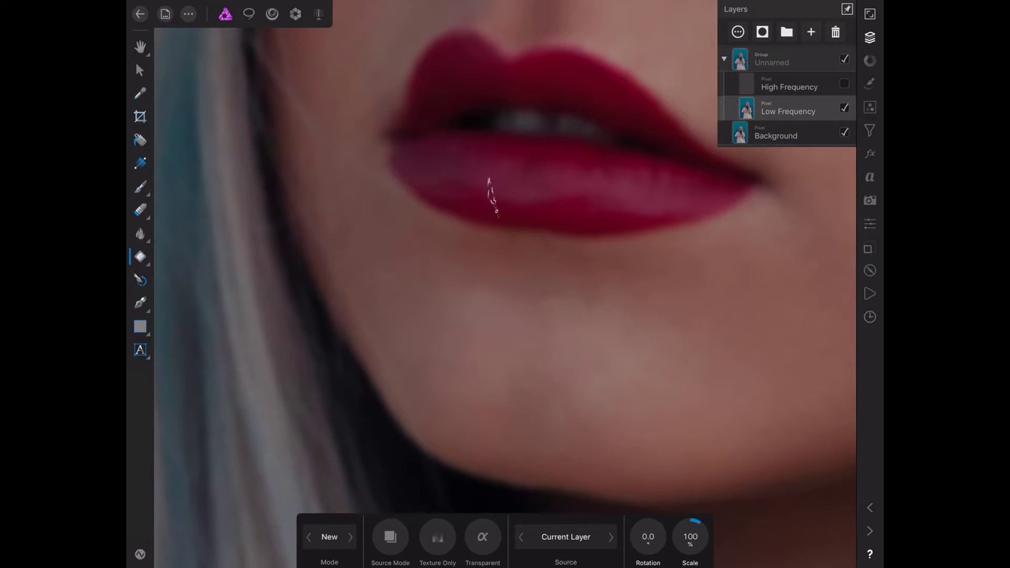
pyautogui.scroll(-3, 430, 217)
pyautogui.scroll(-2, 430, 217)
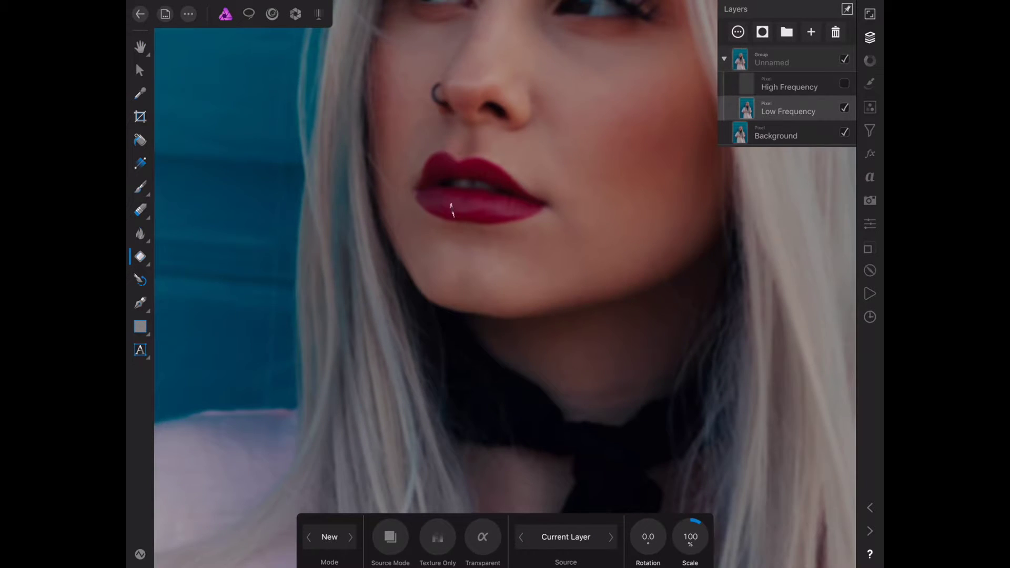
pyautogui.scroll(2, 502, 275)
pyautogui.scroll(2, 501, 276)
pyautogui.scroll(2, 474, 211)
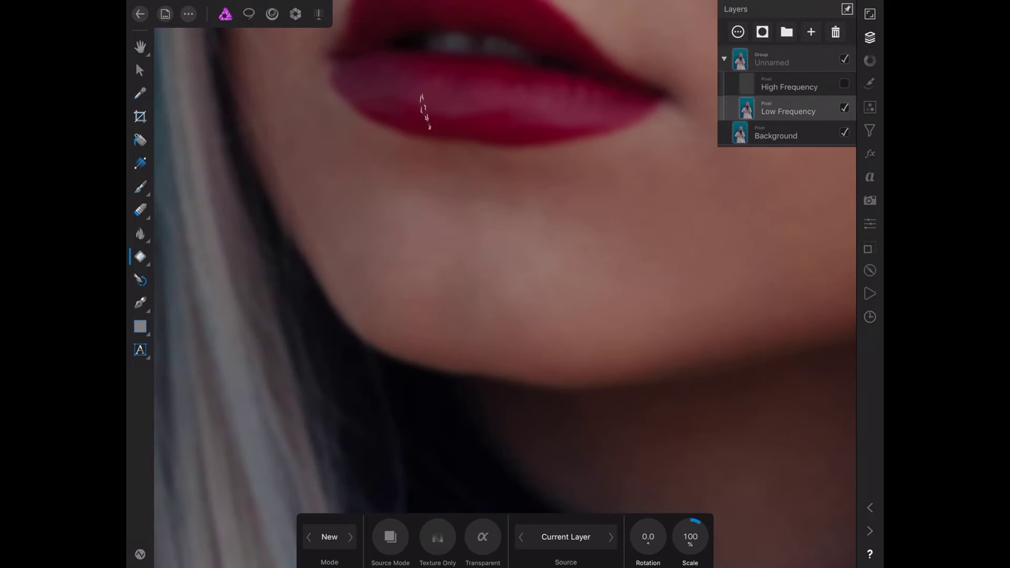
# Step: Outline another blemish on the chin for patching
pyautogui.moveTo(392, 250); pyautogui.dragTo(389, 293)
pyautogui.scroll(-2, 505, 284)
pyautogui.scroll(-3, 505, 284)
pyautogui.scroll(-2, 505, 284)
pyautogui.scroll(2, 526, 237)
pyautogui.scroll(1, 526, 237)
pyautogui.scroll(2, 526, 236)
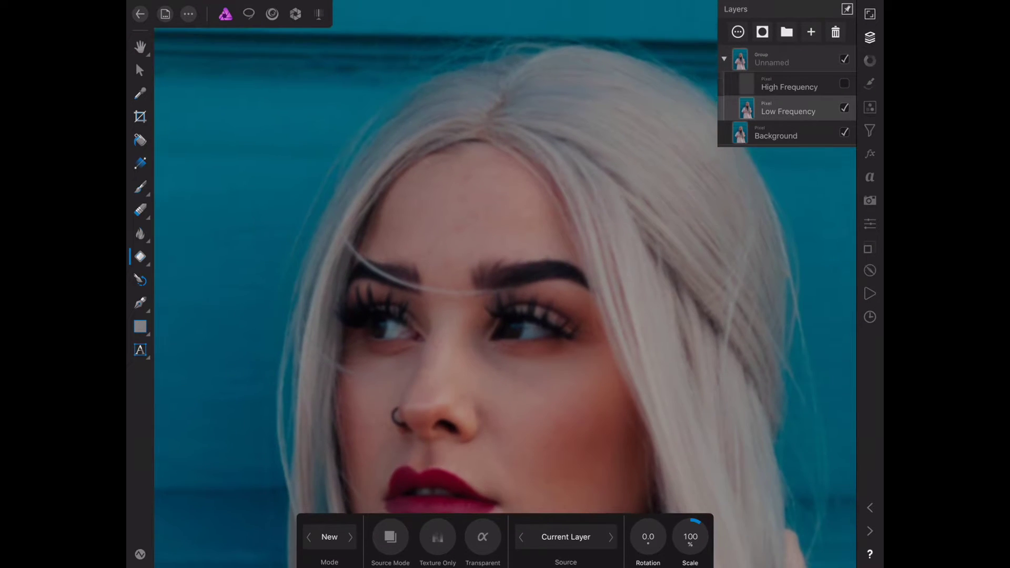
# Step: Patch a series of small spots across the forehead
pyautogui.scroll(2, 515, 142)
pyautogui.scroll(1, 515, 142)
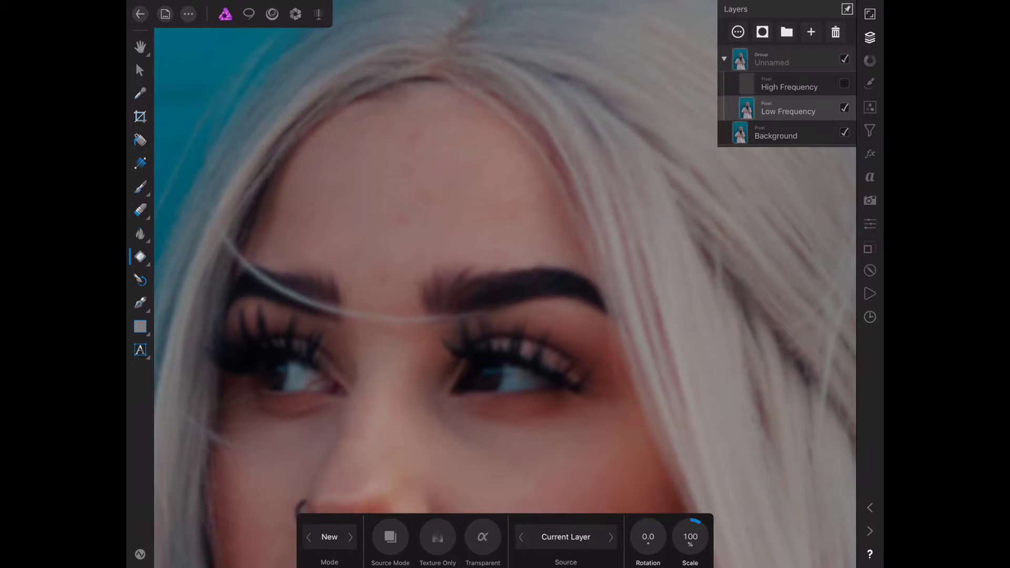
pyautogui.click(401, 219)
pyautogui.click(397, 214)
pyautogui.click(384, 280)
pyautogui.click(356, 252)
pyautogui.click(334, 224)
pyautogui.click(336, 179)
pyautogui.click(410, 160)
pyautogui.click(419, 197)
pyautogui.click(461, 170)
pyautogui.moveTo(523, 181); pyautogui.dragTo(505, 198)
# Step: Outline patches on the upper forehead and above the eyebrows, discarding one near the hairline
pyautogui.moveTo(500, 150); pyautogui.dragTo(434, 139)
pyautogui.moveTo(423, 88)
pyautogui.mouseDown()
pyautogui.moveTo(459, 107)
pyautogui.moveTo(458, 92)
pyautogui.mouseUp()
pyautogui.hotkey('ctrl', 'd')
pyautogui.moveTo(515, 241); pyautogui.dragTo(566, 255)
pyautogui.moveTo(493, 226)
pyautogui.mouseDown()
pyautogui.moveTo(526, 245)
pyautogui.moveTo(493, 226)
pyautogui.mouseUp()
pyautogui.moveTo(422, 241)
pyautogui.mouseDown()
pyautogui.moveTo(419, 259)
pyautogui.moveTo(389, 263)
pyautogui.mouseUp()
pyautogui.moveTo(432, 219); pyautogui.dragTo(429, 226)
# Step: Patch an area above the left brow, then undo that patch
pyautogui.scroll(3, 505, 284)
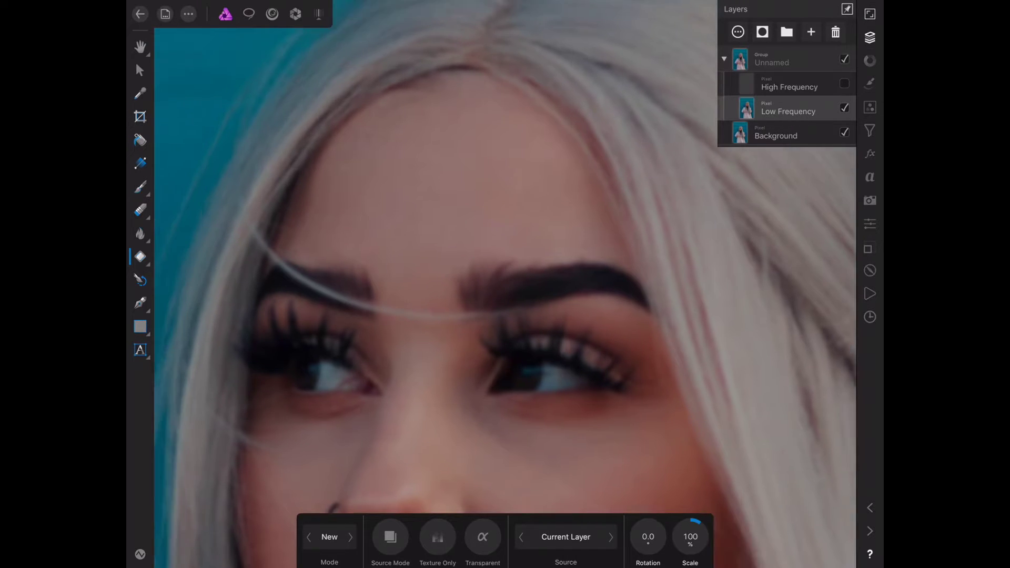
pyautogui.moveTo(424, 207); pyautogui.dragTo(371, 252)
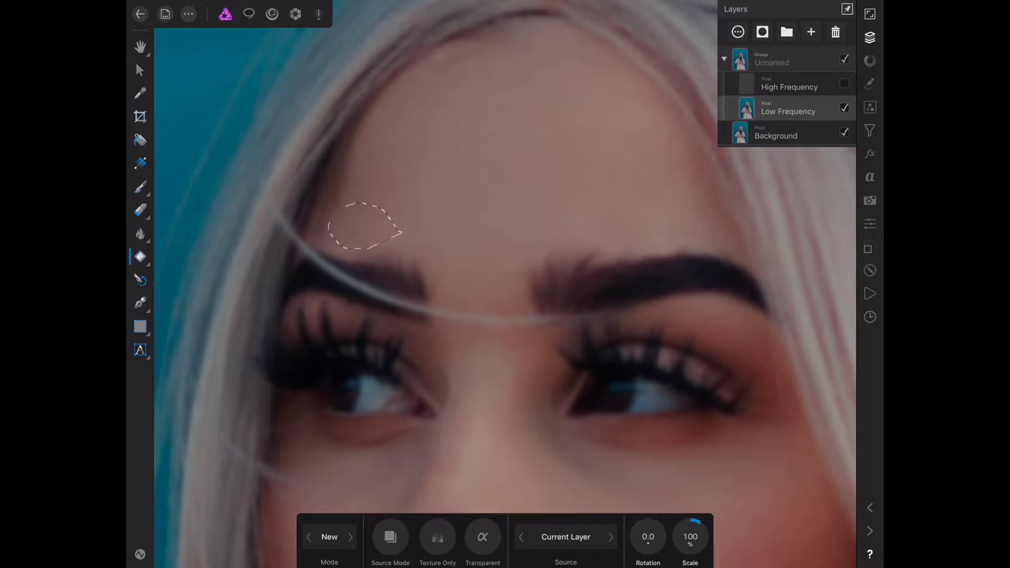
pyautogui.click(365, 230)
pyautogui.click(869, 508)
pyautogui.click(869, 508)
# Step: Patch the brow centre and a round forehead area onto clean skin
pyautogui.moveTo(481, 190); pyautogui.dragTo(476, 188)
pyautogui.click(471, 205)
pyautogui.moveTo(518, 153); pyautogui.dragTo(513, 154)
pyautogui.moveTo(463, 197); pyautogui.dragTo(457, 198)
pyautogui.click(453, 226)
pyautogui.scroll(-3, 505, 284)
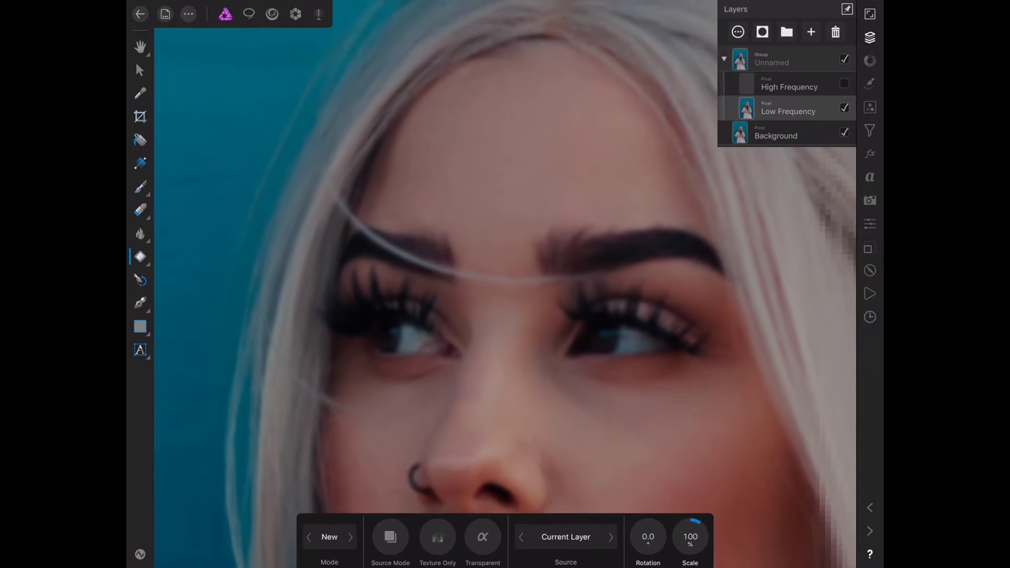
pyautogui.moveTo(558, 156); pyautogui.dragTo(552, 158)
pyautogui.scroll(-3, 505, 284)
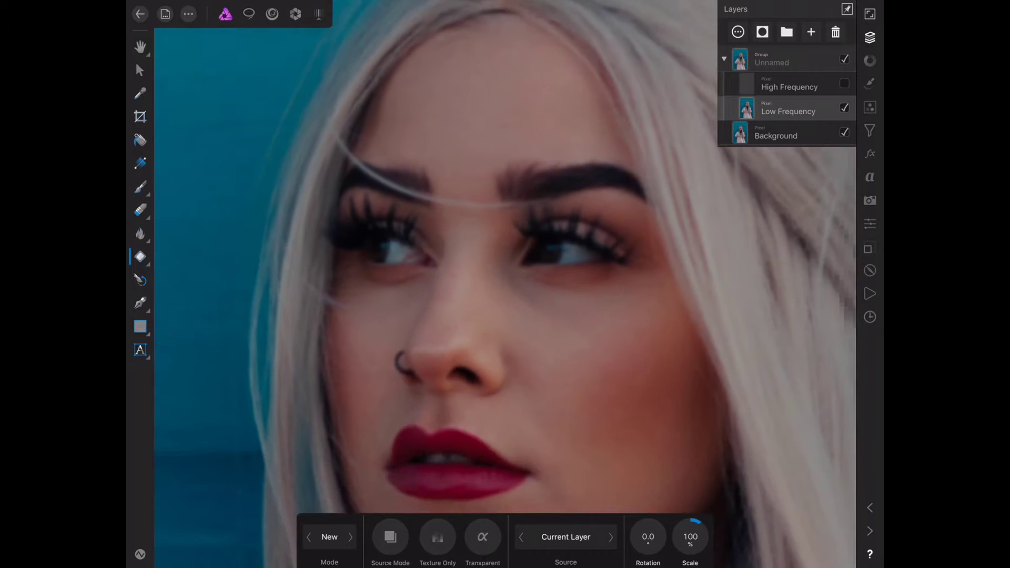
pyautogui.scroll(3, 465, 393)
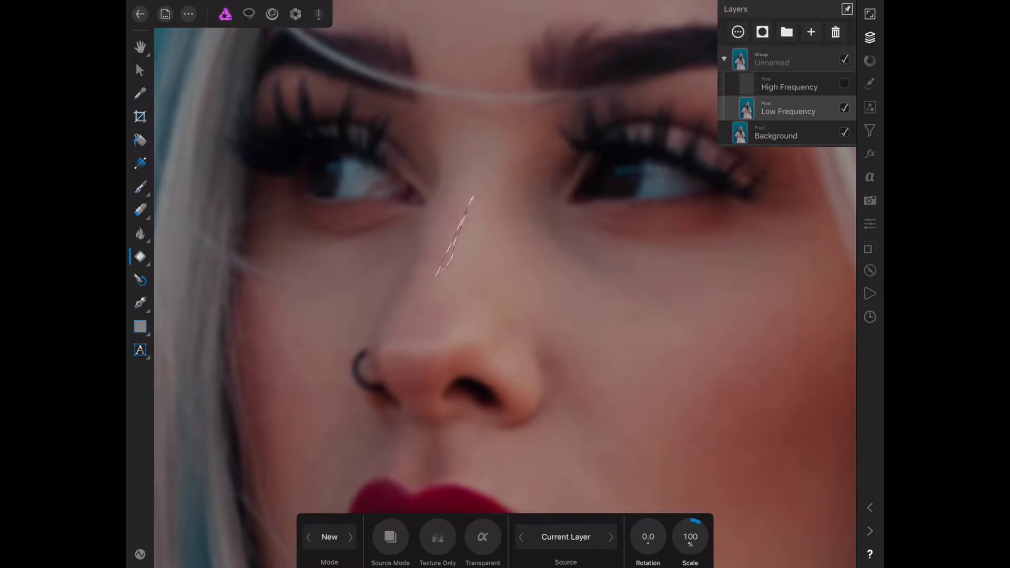
# Step: Outline and patch uneven areas along the bridge of the nose
pyautogui.moveTo(465, 217); pyautogui.dragTo(488, 247)
pyautogui.moveTo(462, 184); pyautogui.dragTo(459, 185)
pyautogui.moveTo(457, 281); pyautogui.dragTo(448, 279)
pyautogui.moveTo(475, 257)
pyautogui.mouseDown()
pyautogui.moveTo(428, 291)
pyautogui.moveTo(475, 260)
pyautogui.mouseUp()
pyautogui.click(436, 304)
pyautogui.moveTo(445, 260); pyautogui.dragTo(421, 295)
pyautogui.scroll(-5, 505, 284)
pyautogui.scroll(-3, 505, 284)
pyautogui.scroll(-2, 505, 284)
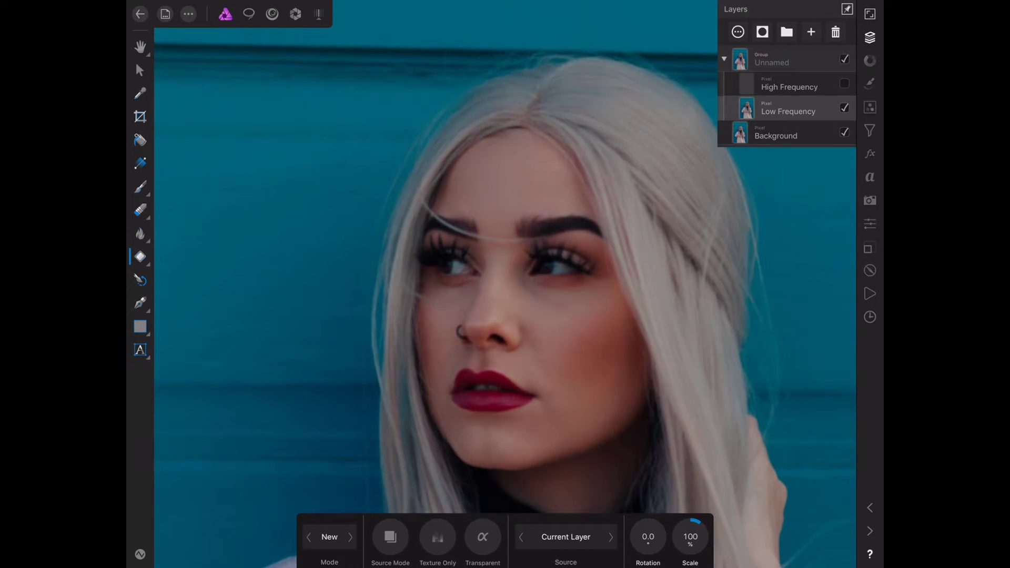
# Step: Undo the last patch stroke and zoom in on the nose bridge
pyautogui.scroll(-2, 505, 284)
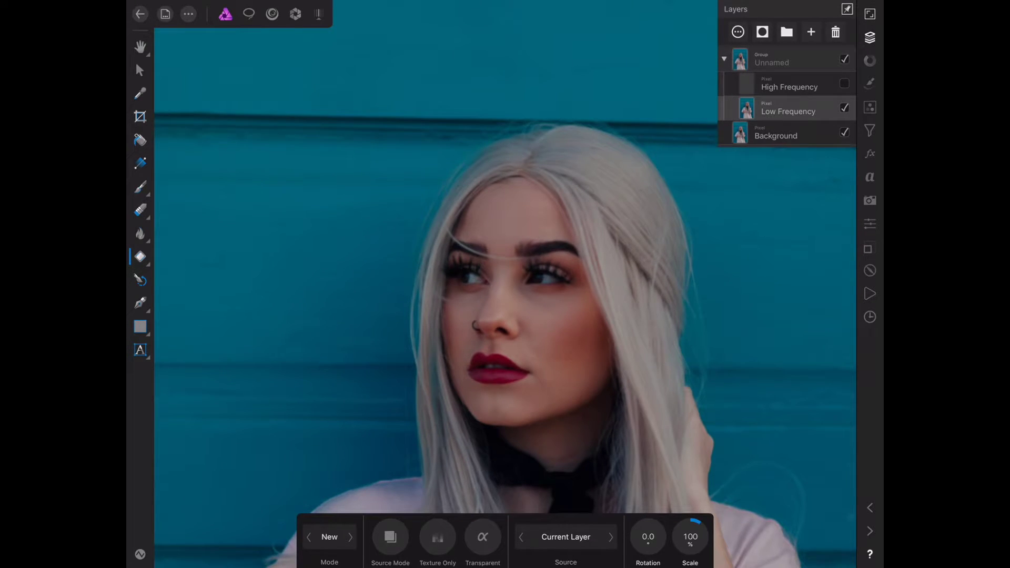
pyautogui.hotkey('ctrl', 'z')
pyautogui.rightClick(490, 304)
pyautogui.click(486, 308)
pyautogui.scroll(1, 556, 377)
pyautogui.scroll(1, 556, 377)
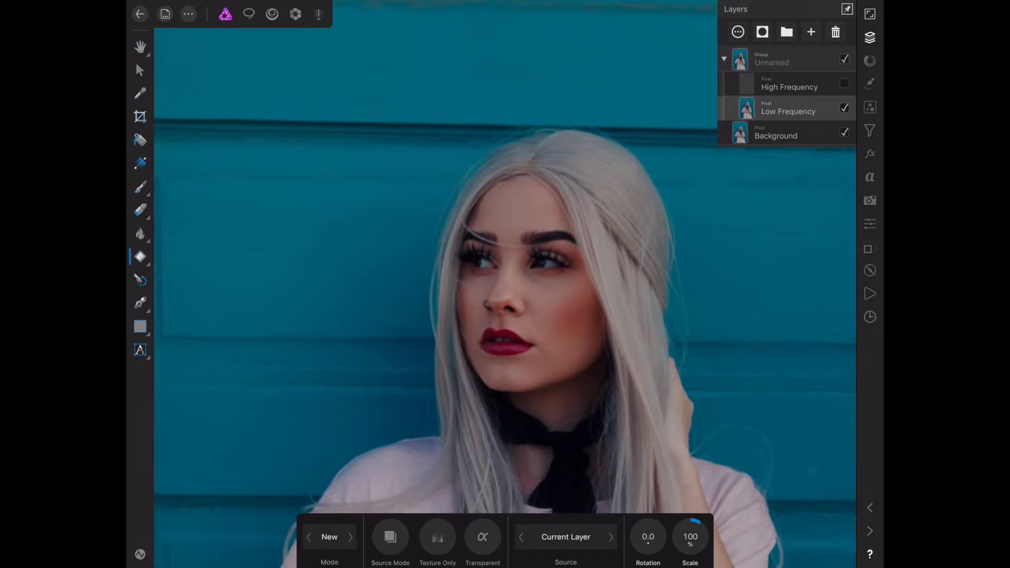
pyautogui.scroll(1, 556, 377)
pyautogui.scroll(1, 555, 377)
pyautogui.scroll(1, 556, 377)
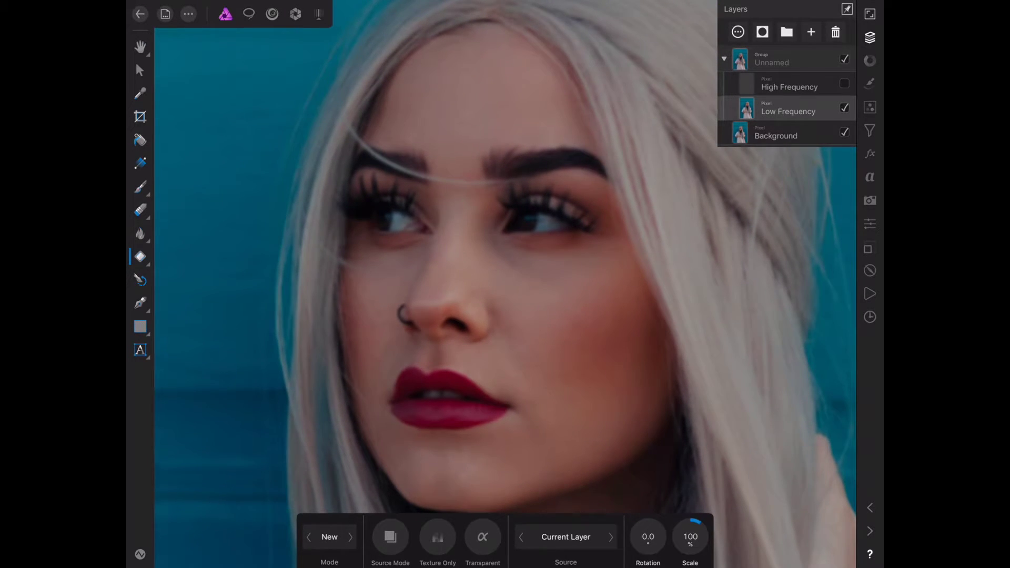
pyautogui.scroll(2, 471, 229)
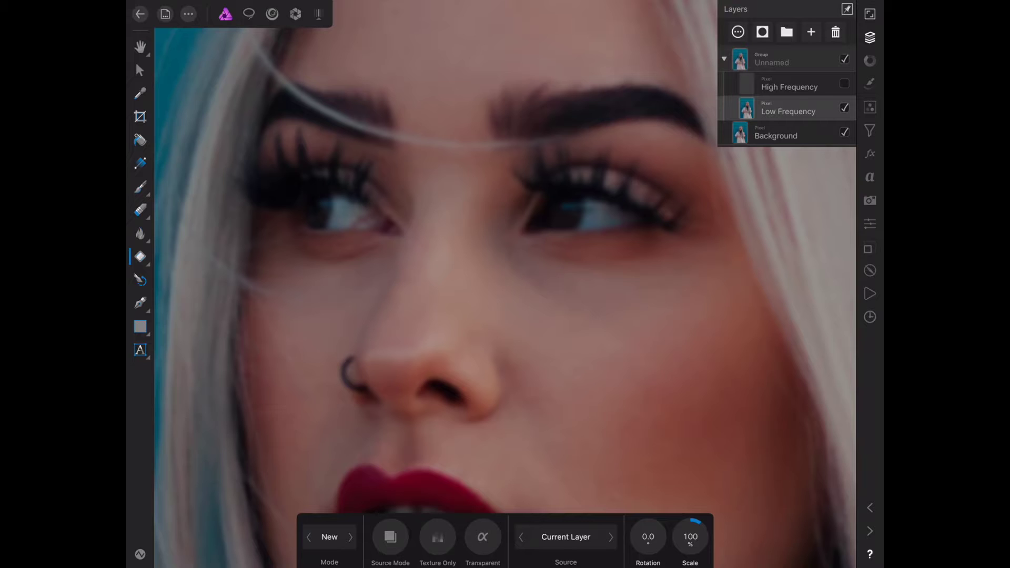
pyautogui.scroll(3, 413, 284)
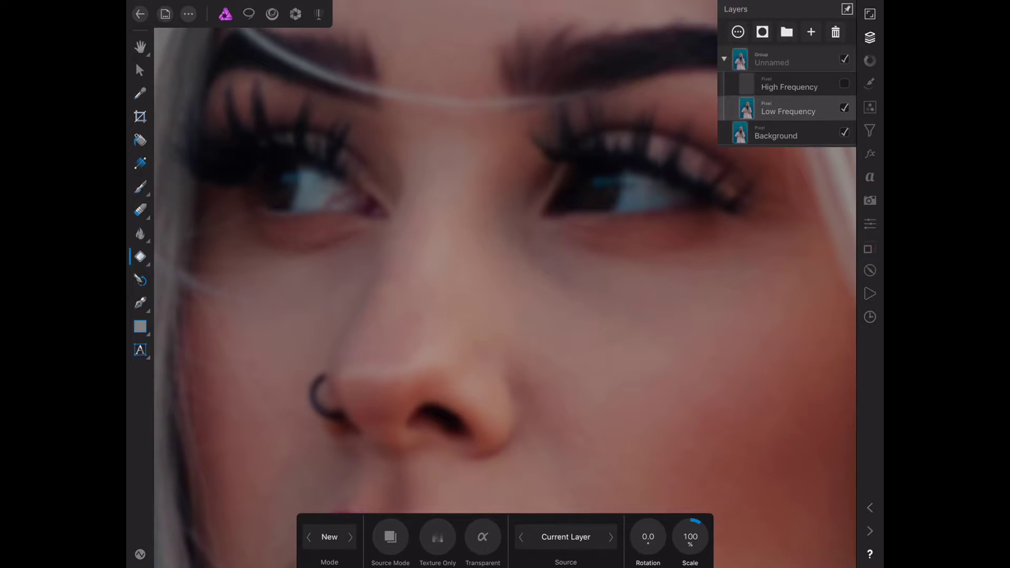
# Step: Patch the nose bridge in Source Mode, sampling skin just below the nose, then clear the selection
pyautogui.moveTo(442, 226); pyautogui.dragTo(429, 278)
pyautogui.click(389, 536)
pyautogui.moveTo(440, 252); pyautogui.dragTo(436, 287)
pyautogui.moveTo(439, 253); pyautogui.dragTo(422, 347)
pyautogui.moveTo(439, 252)
pyautogui.mouseDown()
pyautogui.moveTo(417, 336)
pyautogui.moveTo(453, 226)
pyautogui.mouseUp()
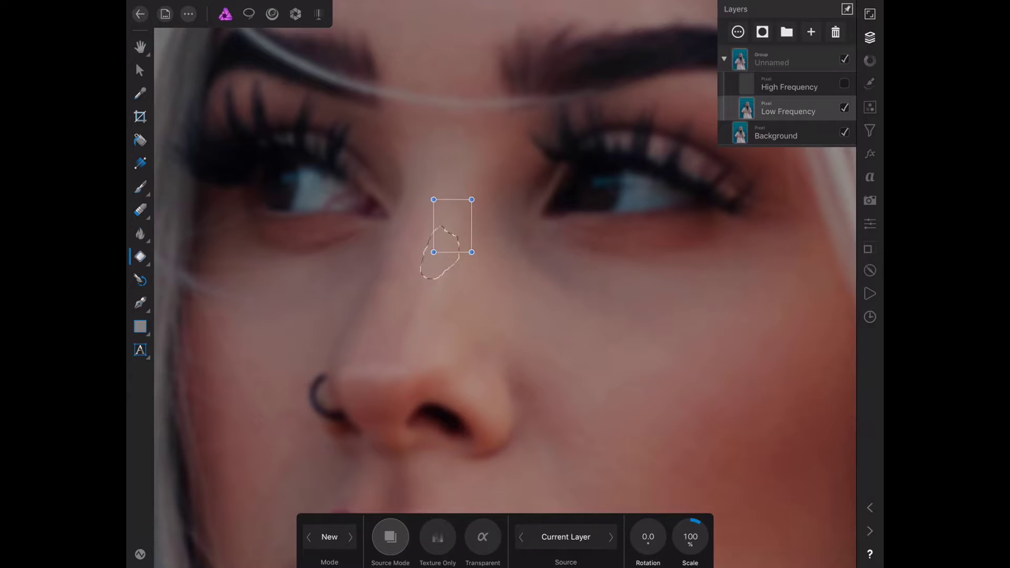
pyautogui.click(442, 247)
pyautogui.click(494, 210)
# Step: Discard a trial nose-bridge selection and turn off Source Mode sampling
pyautogui.scroll(-5, 505, 284)
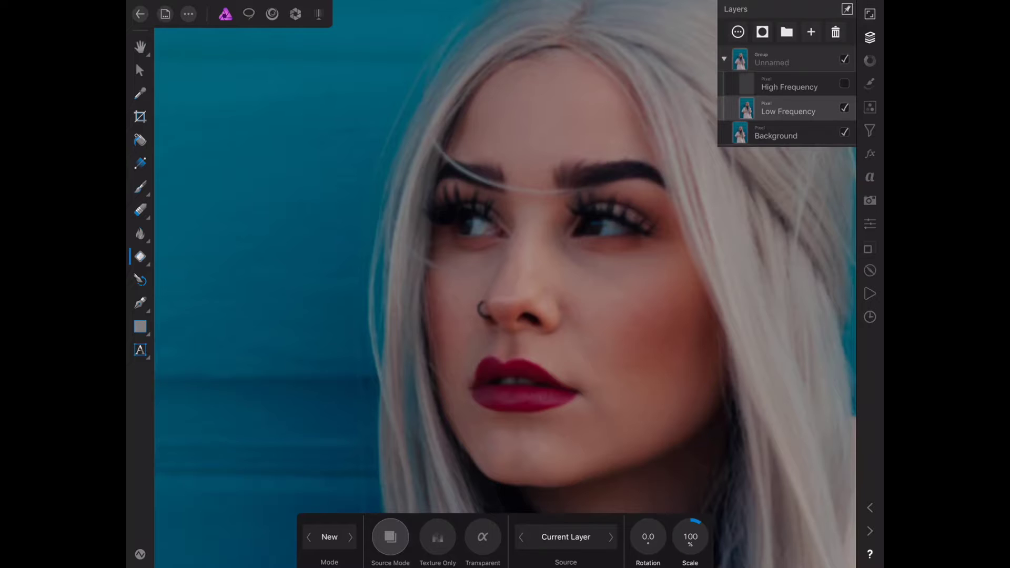
pyautogui.scroll(5, 600, 263)
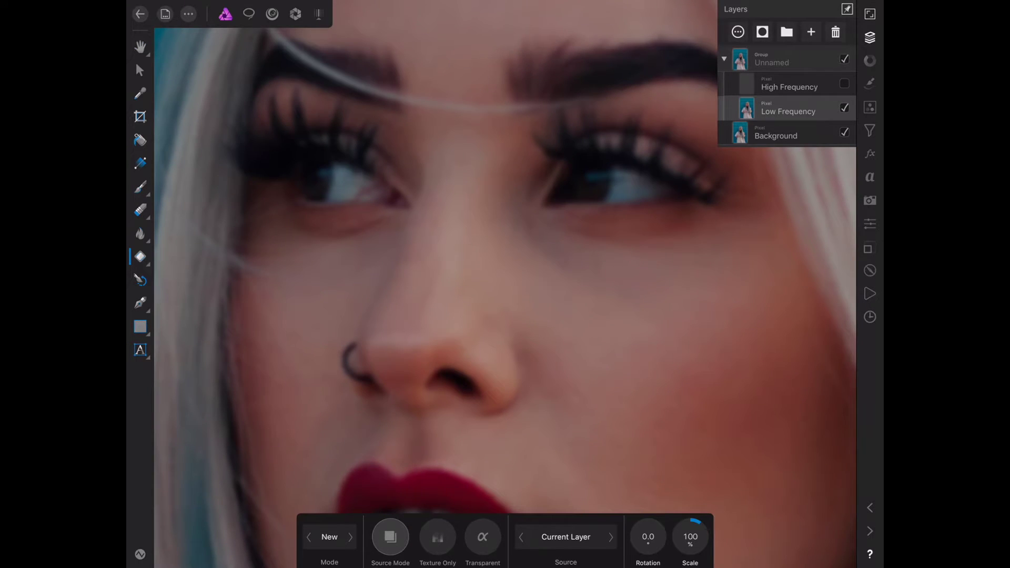
pyautogui.moveTo(456, 215); pyautogui.dragTo(452, 217)
pyautogui.click(870, 508)
pyautogui.click(391, 536)
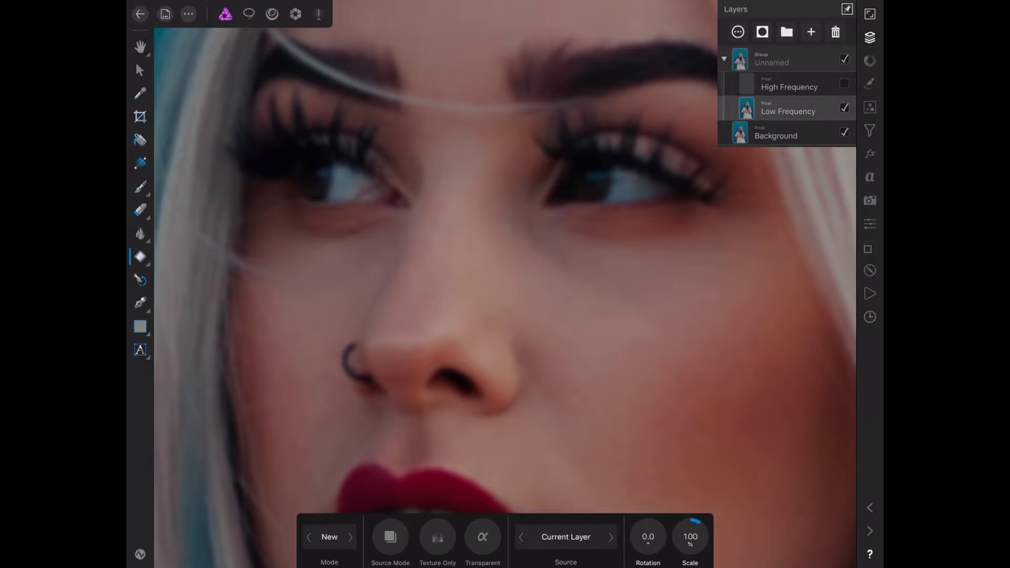
# Step: Patch three small spots on the nose bridge and make the High Frequency layer visible
pyautogui.moveTo(440, 325); pyautogui.dragTo(447, 315)
pyautogui.moveTo(429, 247); pyautogui.dragTo(455, 253)
pyautogui.moveTo(512, 220); pyautogui.dragTo(512, 250)
pyautogui.scroll(-5, 505, 284)
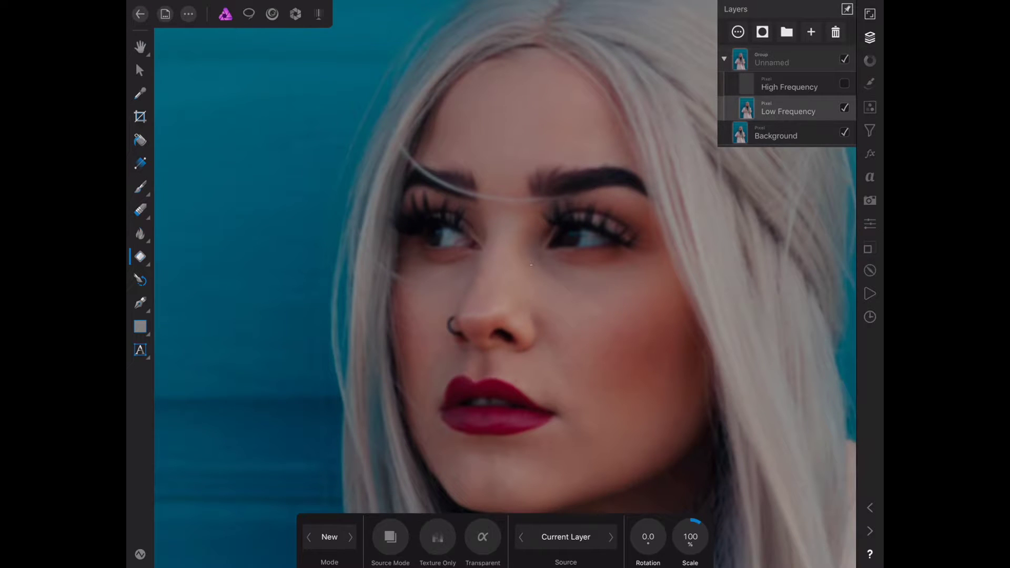
pyautogui.click(844, 83)
pyautogui.scroll(-3, 505, 284)
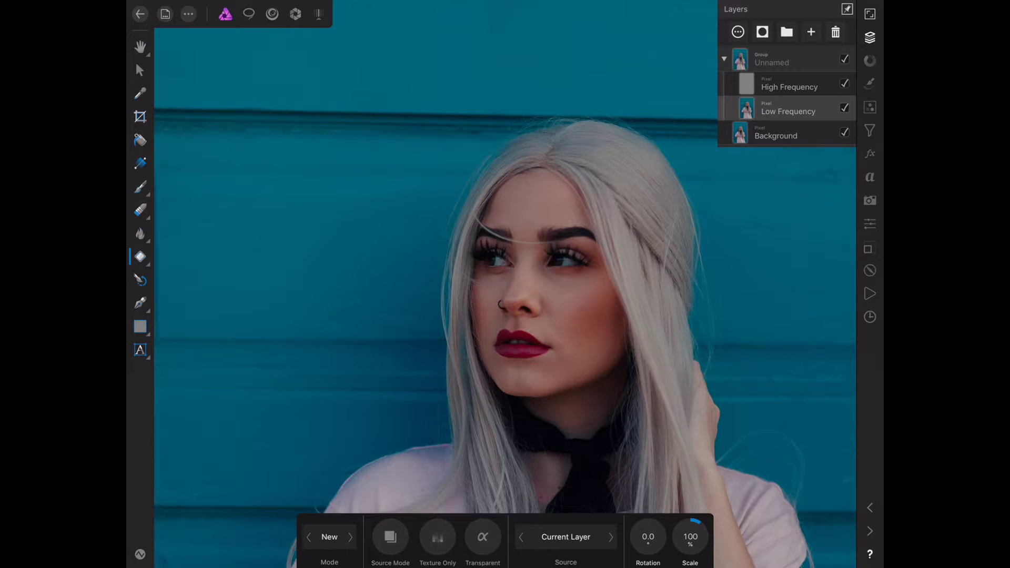
# Step: Undo the last change and hide the High Frequency layer again
pyautogui.click(869, 507)
pyautogui.click(844, 83)
pyautogui.scroll(5, 575, 271)
pyautogui.scroll(3, 575, 271)
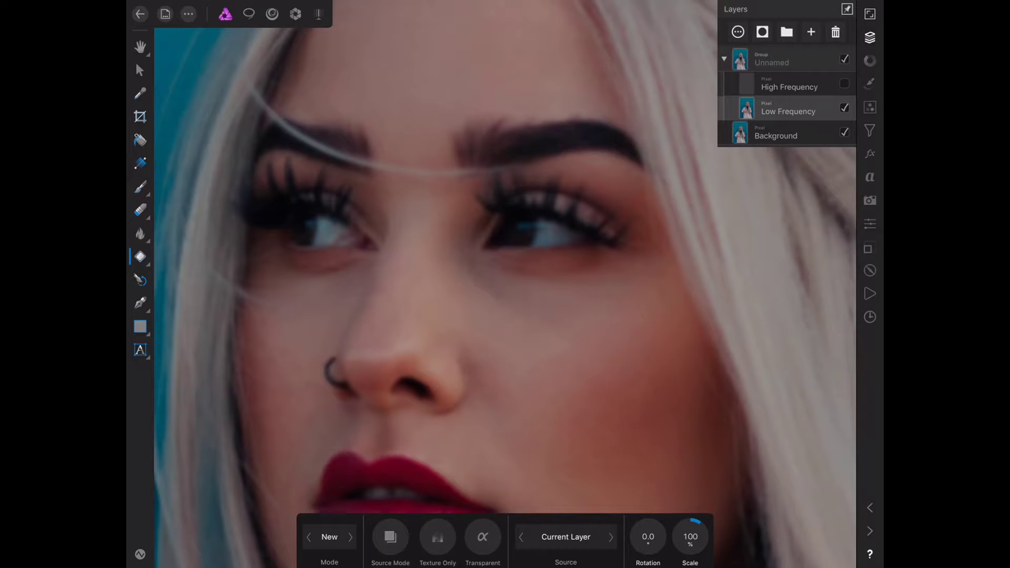
pyautogui.scroll(-3, 504, 258)
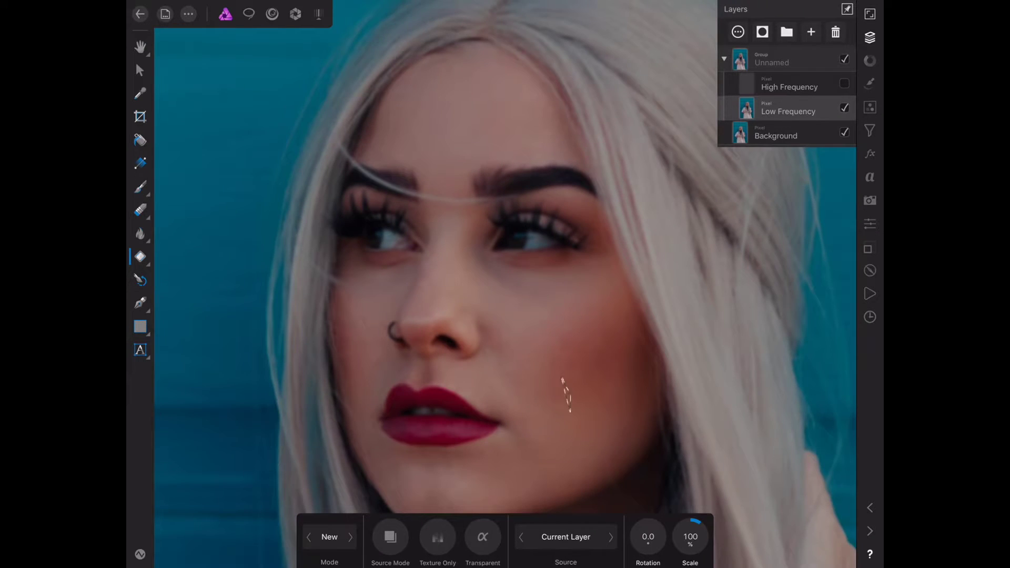
pyautogui.scroll(-1, 515, 154)
pyautogui.scroll(-5, 515, 153)
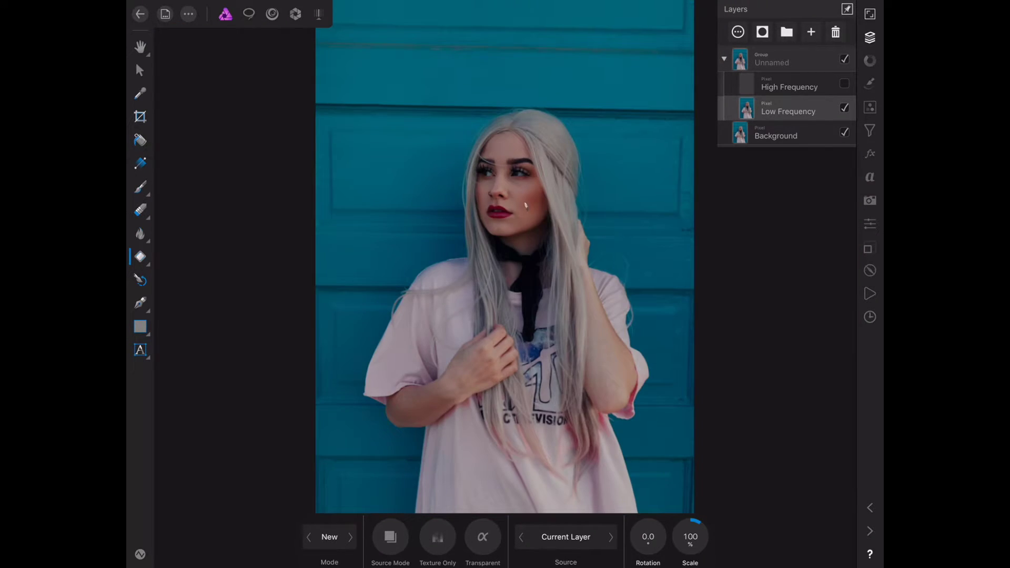
# Step: Bring up quick actions over the face, then close the Layers list
pyautogui.click(525, 205)
pyautogui.scroll(5, 505, 190)
pyautogui.scroll(5, 505, 189)
pyautogui.scroll(1, 505, 190)
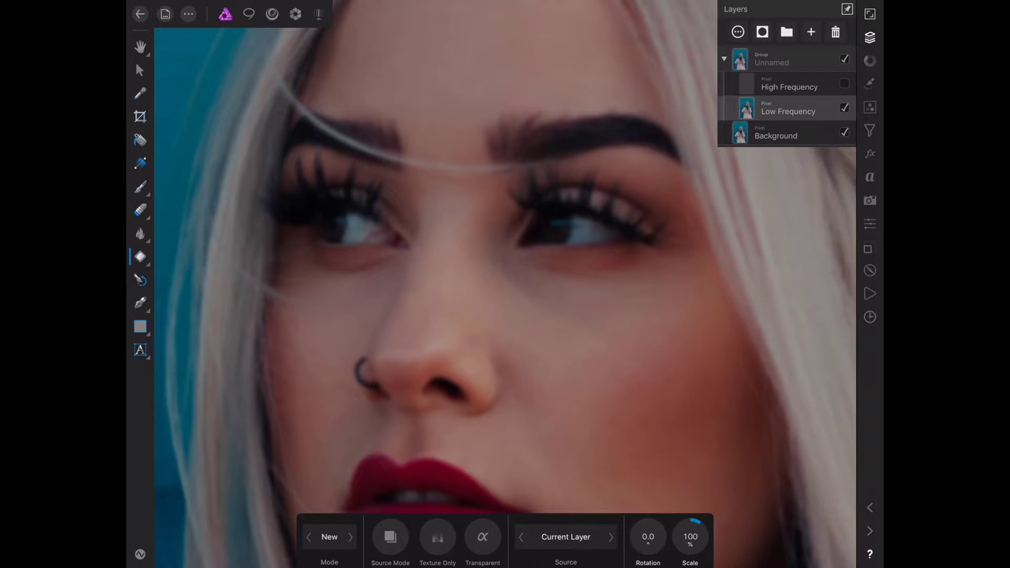
pyautogui.scroll(-3, 480, 174)
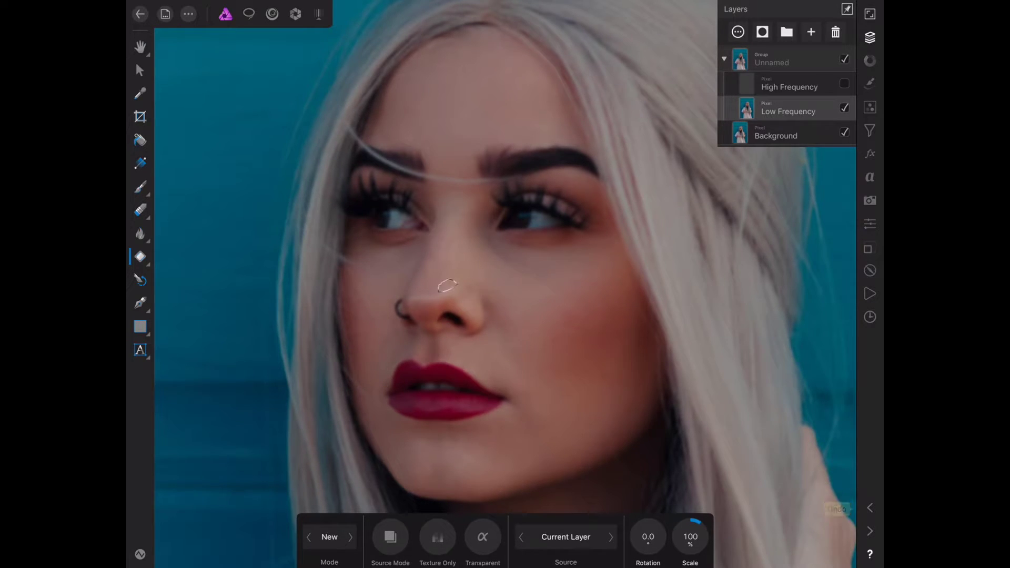
pyautogui.click(450, 246)
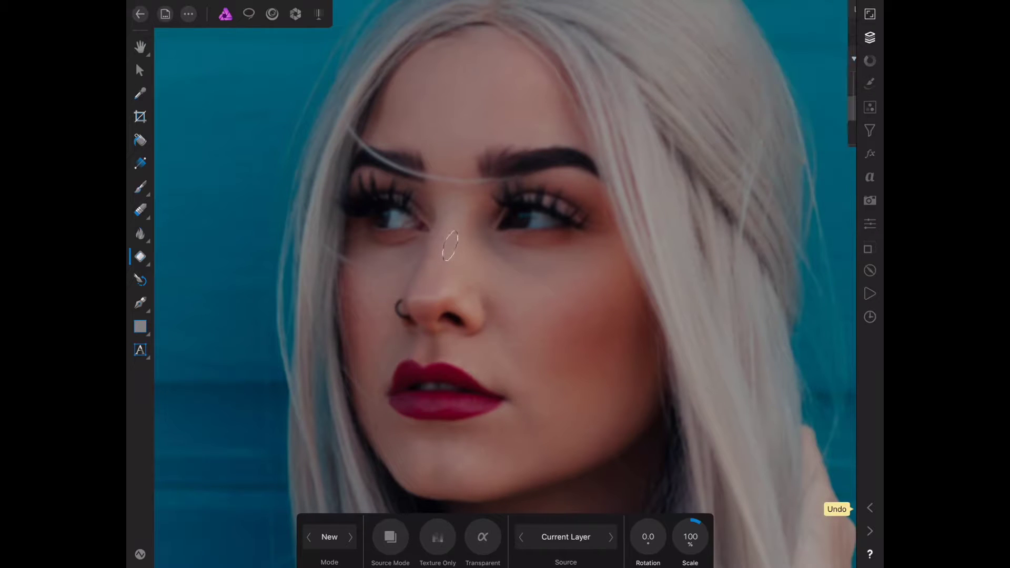
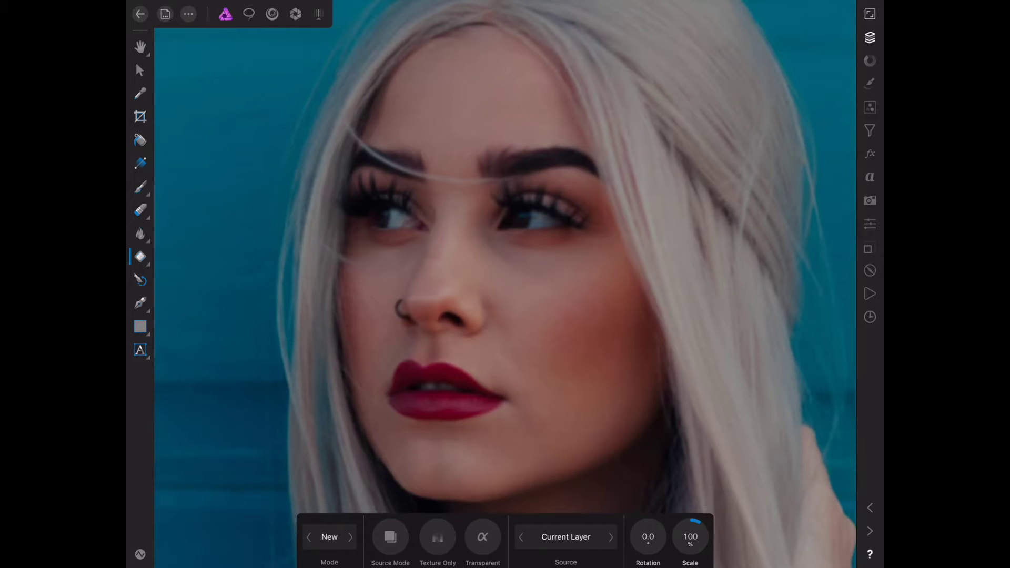
# Step: Patch a blemish on the nose bridge with nearby clean skin
pyautogui.scroll(-5, 505, 284)
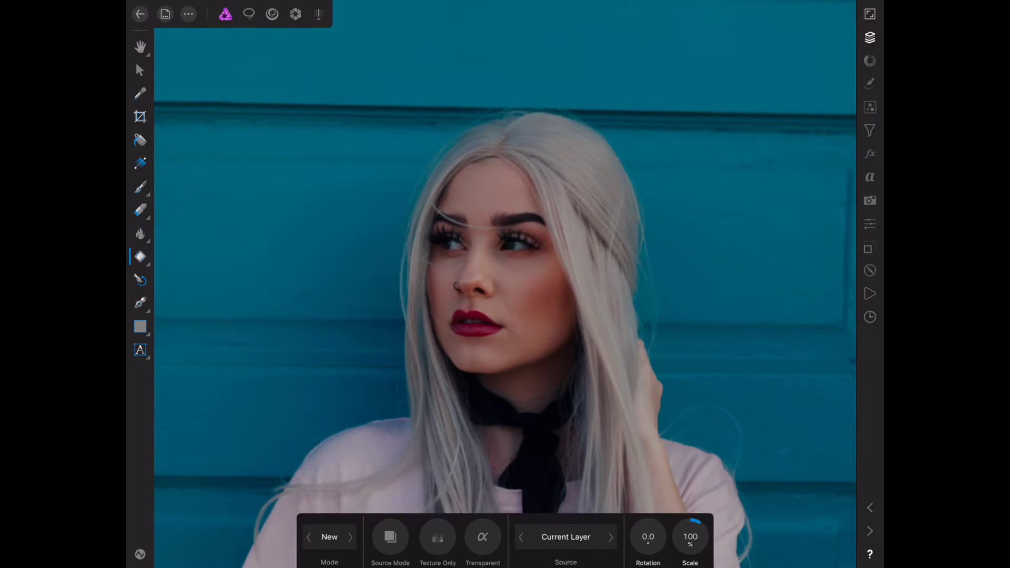
pyautogui.scroll(3, 494, 255)
pyautogui.scroll(2, 494, 255)
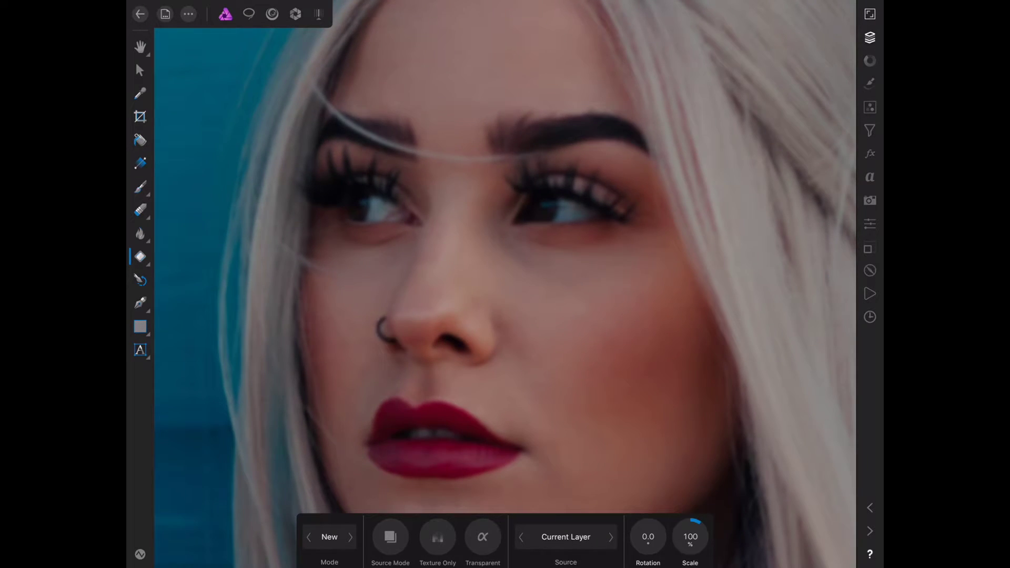
pyautogui.scroll(2, 442, 319)
pyautogui.moveTo(421, 241); pyautogui.dragTo(424, 238)
pyautogui.hotkey('ctrl', 'd')
pyautogui.moveTo(436, 245); pyautogui.dragTo(439, 265)
pyautogui.click(440, 252)
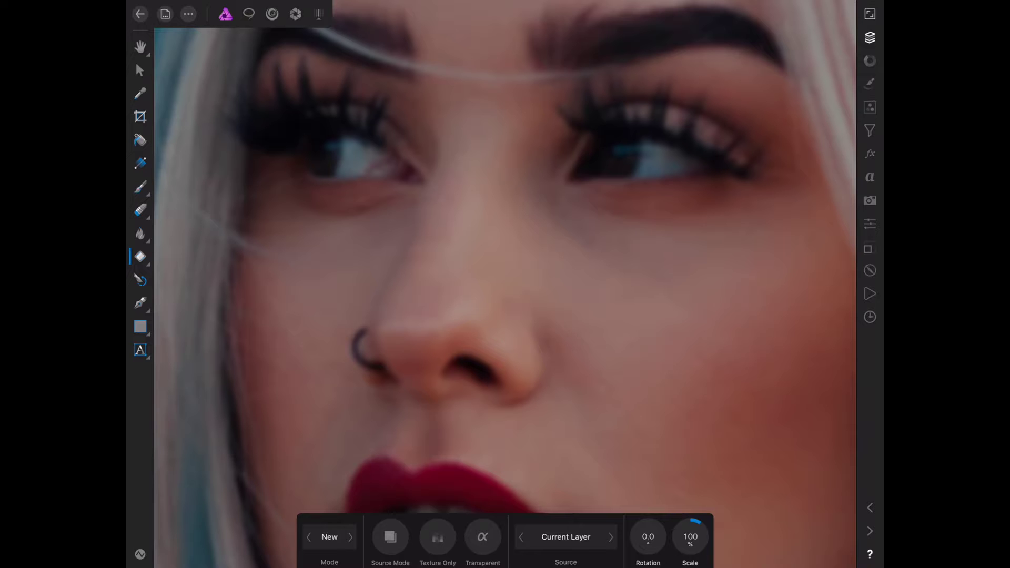
# Step: Patch a small spot just under her eye with clean skin
pyautogui.scroll(-3, 504, 284)
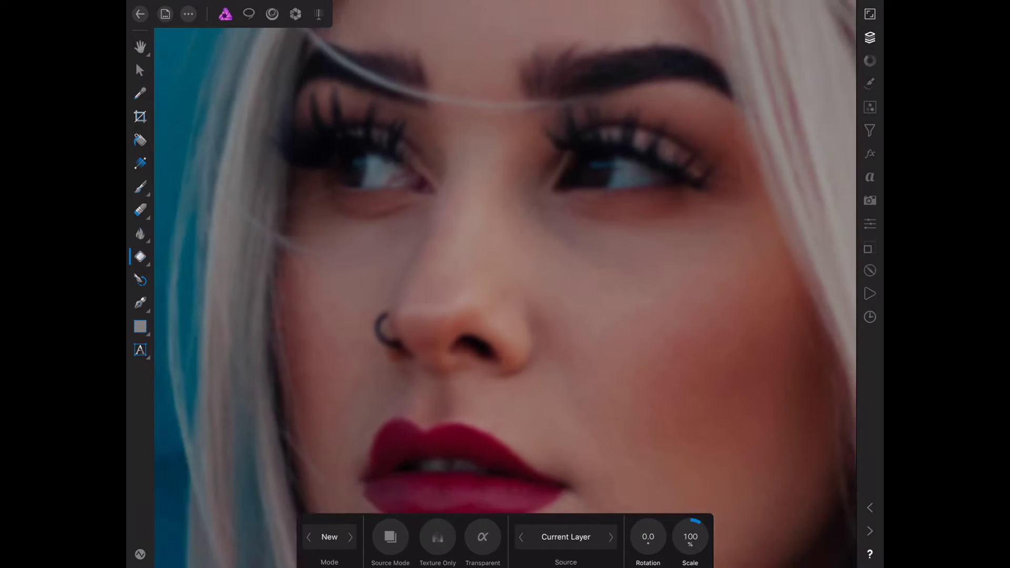
pyautogui.scroll(3, 526, 284)
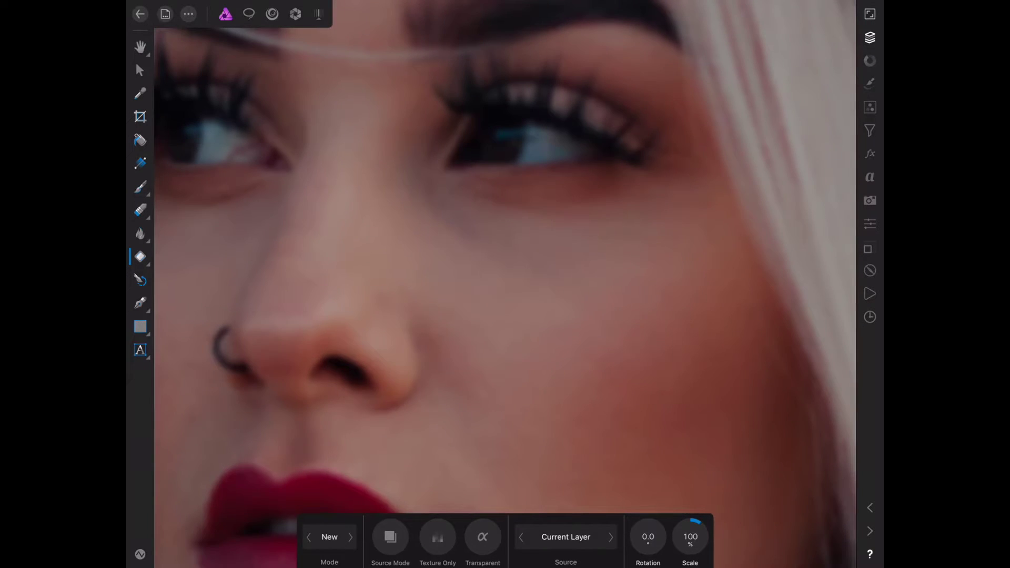
pyautogui.moveTo(662, 223)
pyautogui.mouseDown()
pyautogui.moveTo(621, 235)
pyautogui.moveTo(508, 220)
pyautogui.moveTo(451, 198)
pyautogui.moveTo(433, 202)
pyautogui.moveTo(447, 255)
pyautogui.moveTo(495, 276)
pyautogui.moveTo(608, 294)
pyautogui.mouseUp()
pyautogui.hotkey('ctrl', 'd')
pyautogui.moveTo(652, 207)
pyautogui.mouseDown()
pyautogui.moveTo(615, 213)
pyautogui.moveTo(663, 234)
pyautogui.moveTo(631, 229)
pyautogui.mouseUp()
pyautogui.hotkey('ctrl', 'd')
pyautogui.hotkey('ctrl', 'd')
# Step: Patch the small spot on the white of the left-hand eye with clean pixels
pyautogui.scroll(-5, 505, 284)
pyautogui.scroll(5, 452, 205)
pyautogui.scroll(3, 453, 205)
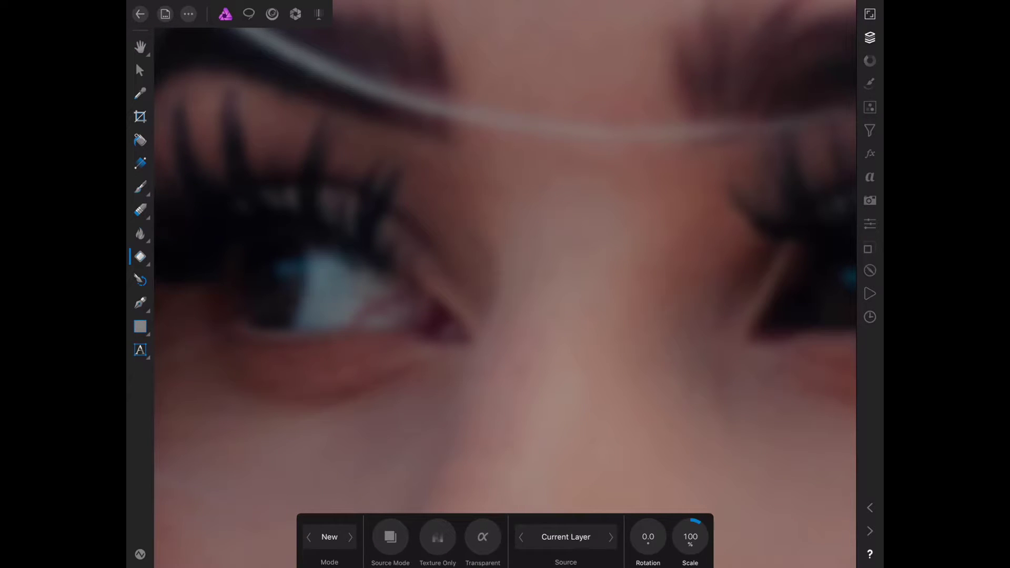
pyautogui.moveTo(369, 297); pyautogui.dragTo(346, 316)
pyautogui.moveTo(371, 298)
pyautogui.mouseDown()
pyautogui.moveTo(387, 285)
pyautogui.moveTo(369, 295)
pyautogui.mouseUp()
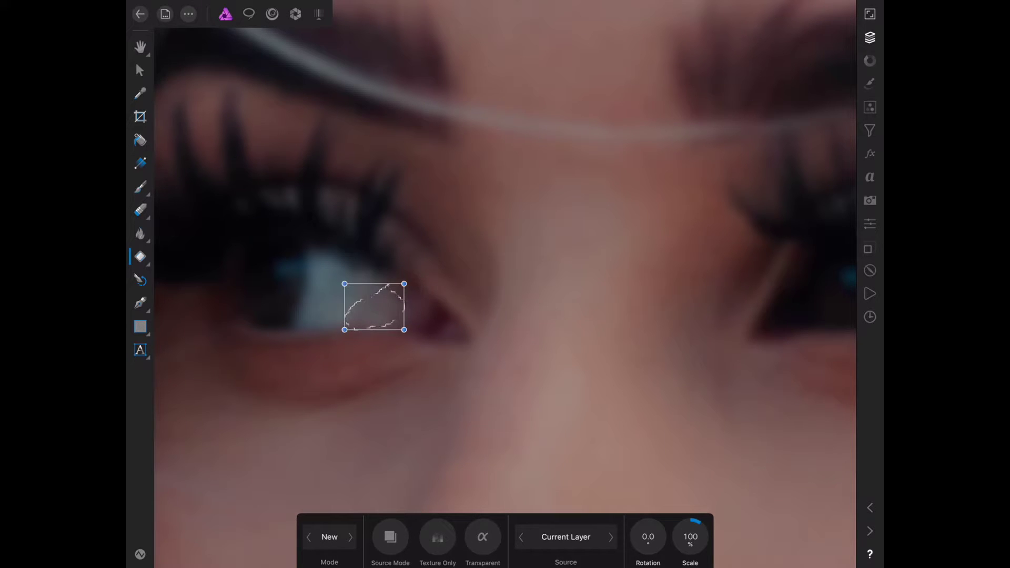
pyautogui.moveTo(364, 298); pyautogui.dragTo(363, 298)
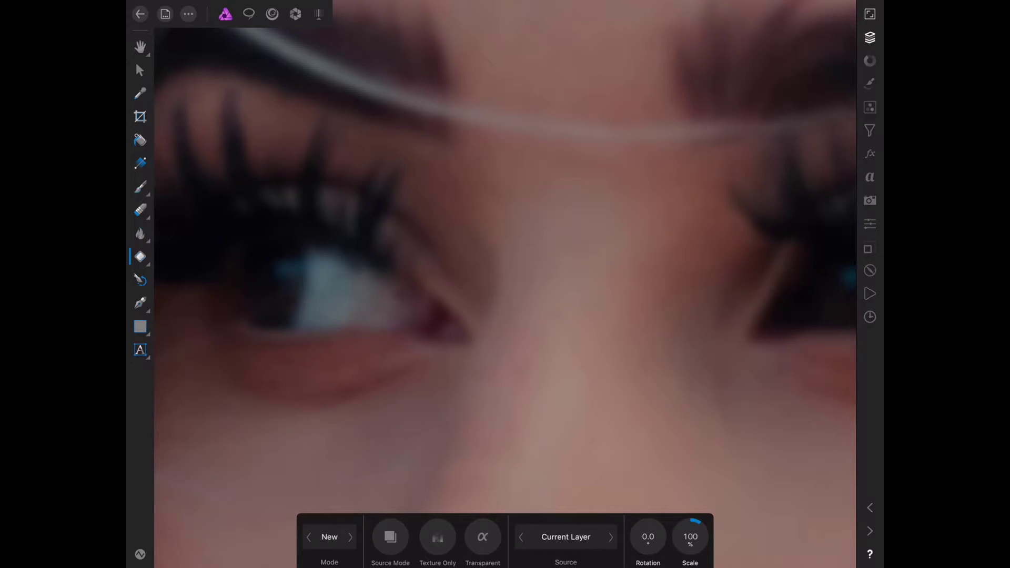
pyautogui.moveTo(348, 311); pyautogui.dragTo(366, 297)
# Step: Outline an oval area on her cheek for patching, undoing back to the oval
pyautogui.scroll(-3, 505, 263)
pyautogui.scroll(3, 504, 263)
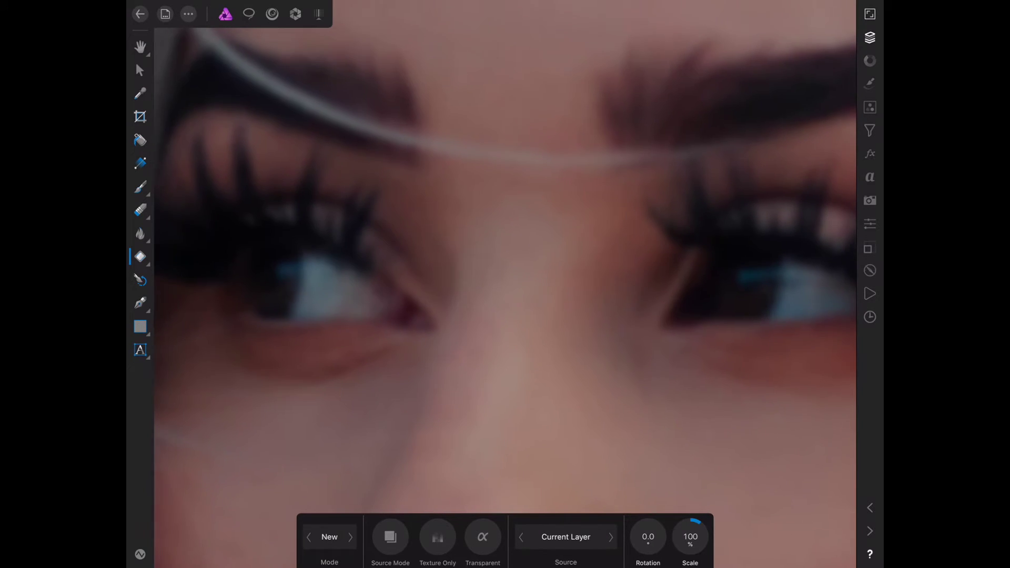
pyautogui.scroll(-3, 505, 284)
pyautogui.scroll(3, 668, 421)
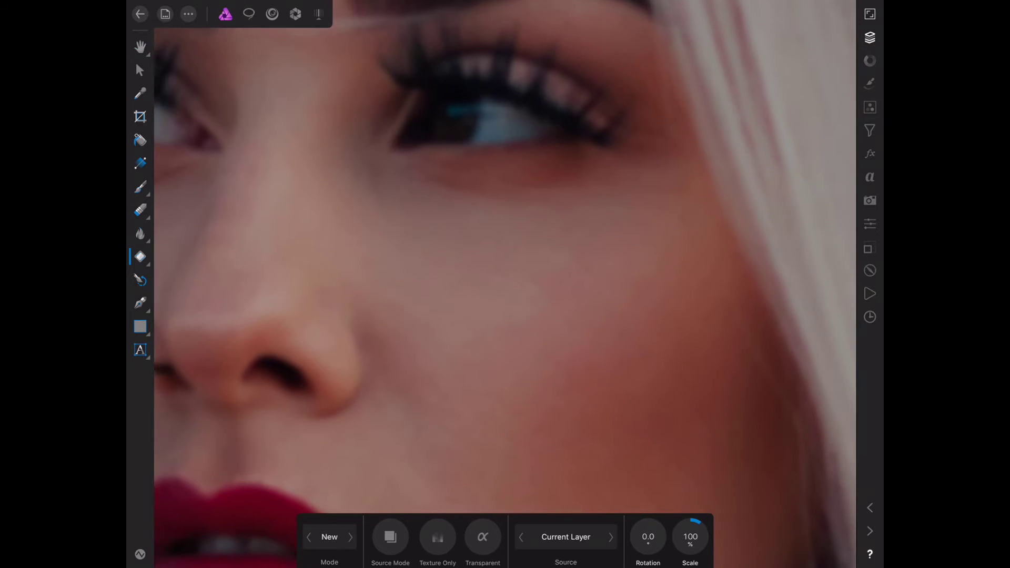
pyautogui.moveTo(664, 307); pyautogui.dragTo(667, 313)
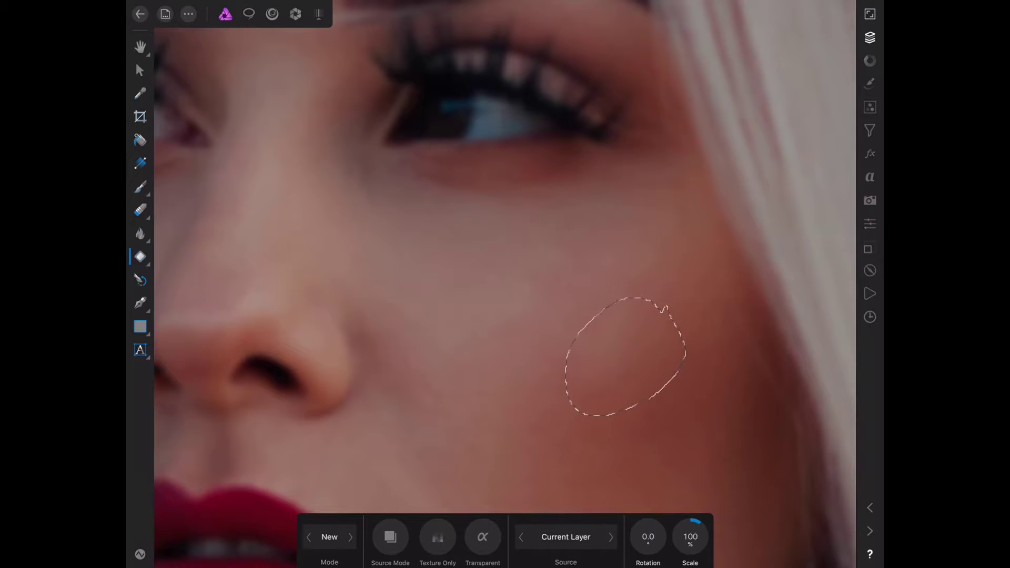
pyautogui.hotkey('ctrl', 'd')
pyautogui.click(870, 508)
pyautogui.click(869, 507)
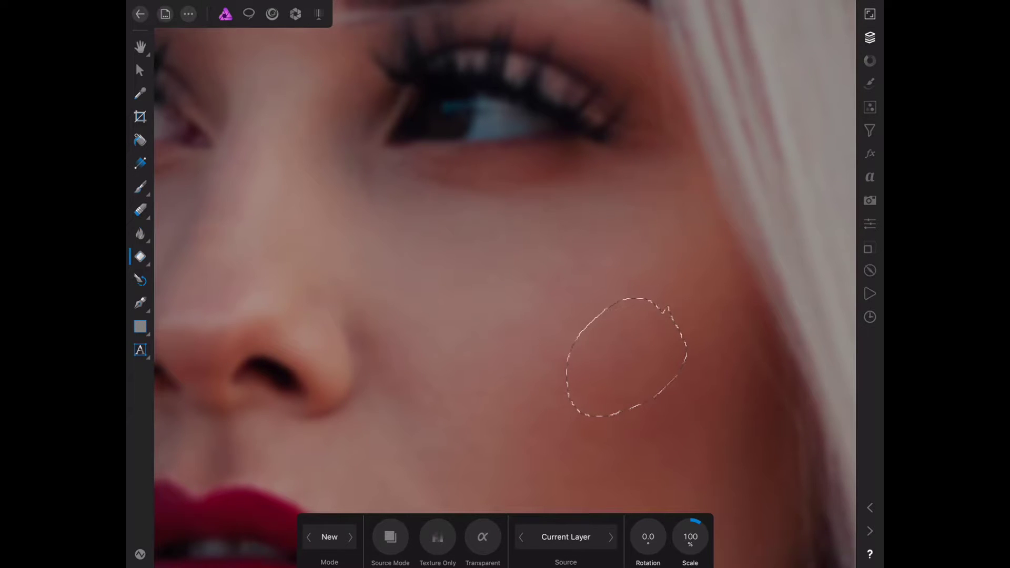
pyautogui.click(727, 376)
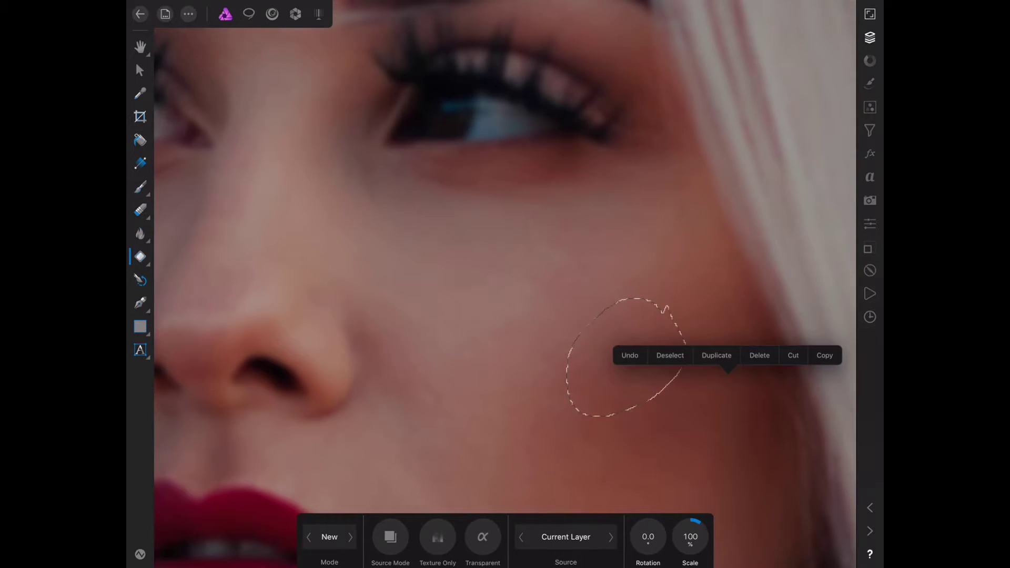
pyautogui.scroll(-5, 505, 284)
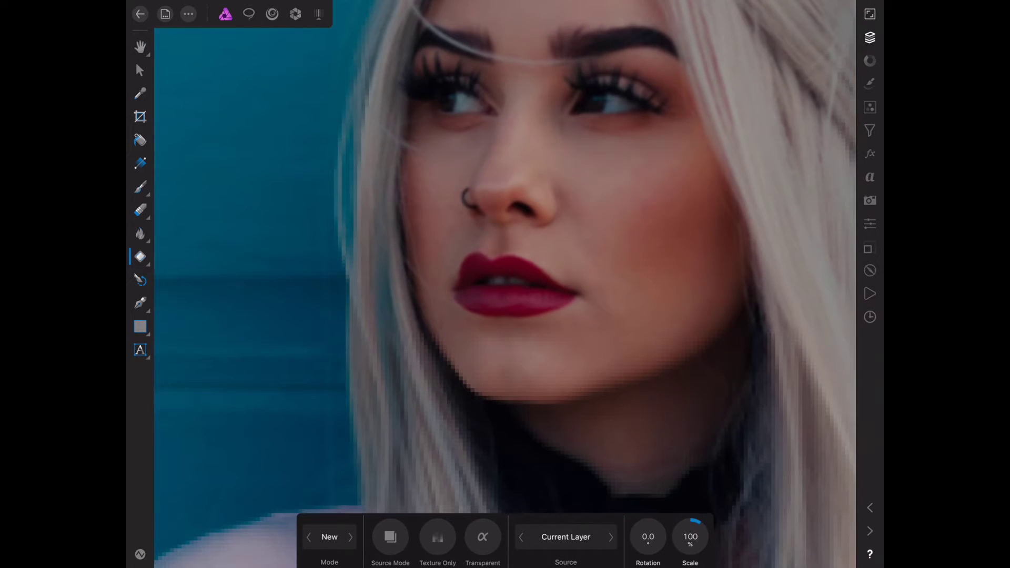
# Step: Patch the blemish on the cheek beside the lips with skin from the chin
pyautogui.scroll(5, 422, 265)
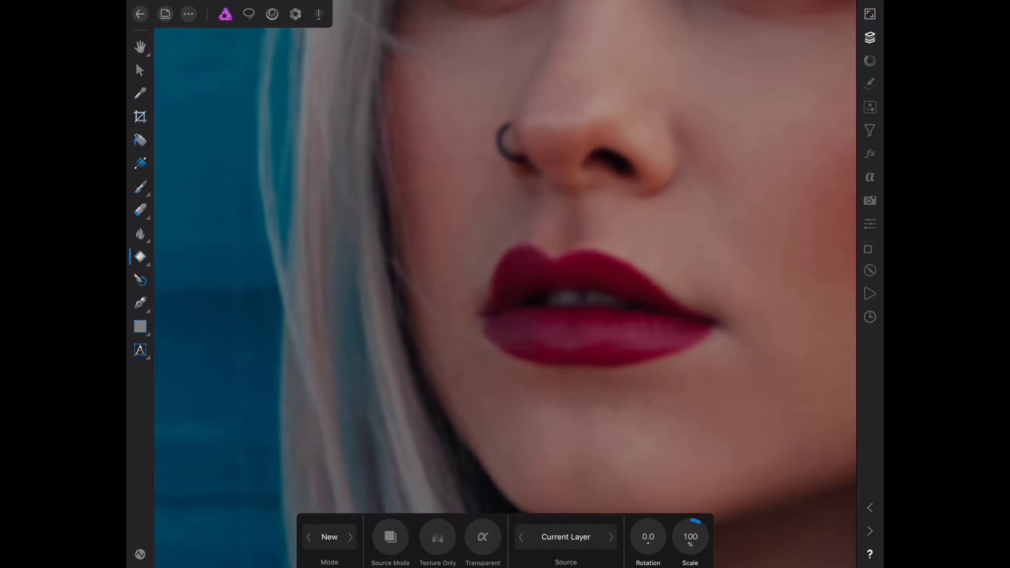
pyautogui.moveTo(475, 202)
pyautogui.mouseDown()
pyautogui.moveTo(441, 258)
pyautogui.moveTo(484, 260)
pyautogui.mouseUp()
pyautogui.scroll(-2, 473, 253)
pyautogui.scroll(-2, 473, 253)
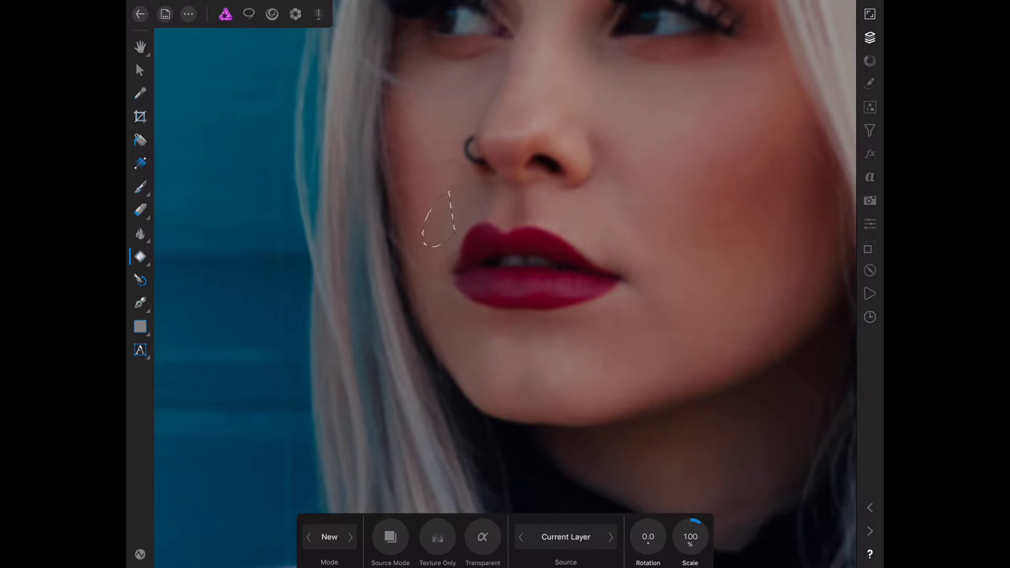
pyautogui.moveTo(438, 218); pyautogui.dragTo(562, 368)
pyautogui.scroll(1, 405, 42)
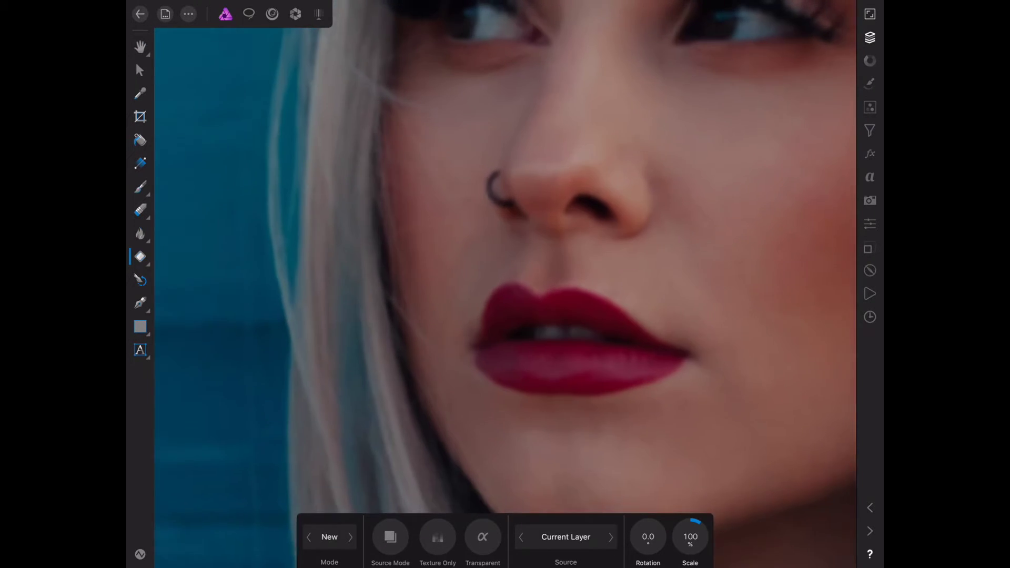
pyautogui.scroll(2, 405, 42)
# Step: Heal the spots beside the nostril and lower down the cheek with the Inpainting brush
pyautogui.moveTo(455, 260); pyautogui.dragTo(450, 365)
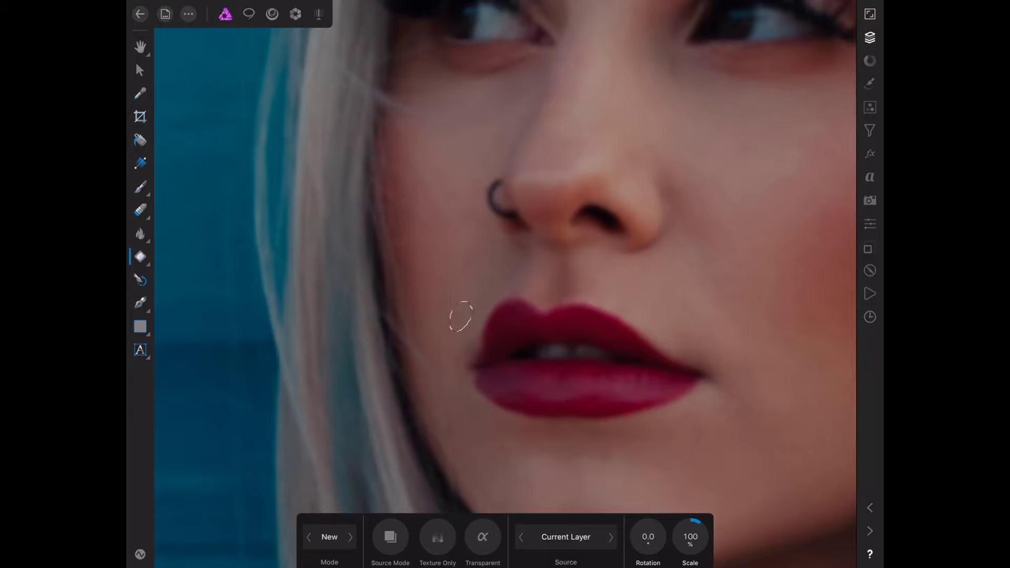
pyautogui.moveTo(465, 331); pyautogui.dragTo(466, 354)
pyautogui.moveTo(473, 200); pyautogui.dragTo(468, 225)
pyautogui.scroll(-5, 505, 284)
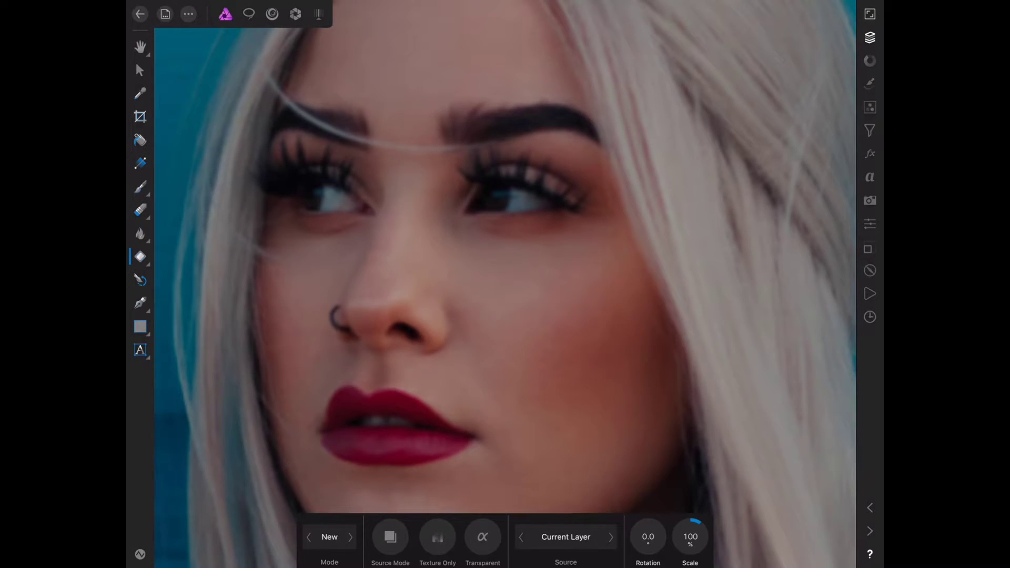
pyautogui.moveTo(489, 366); pyautogui.dragTo(473, 398)
pyautogui.moveTo(646, 407); pyautogui.dragTo(613, 271)
pyautogui.scroll(5, 526, 369)
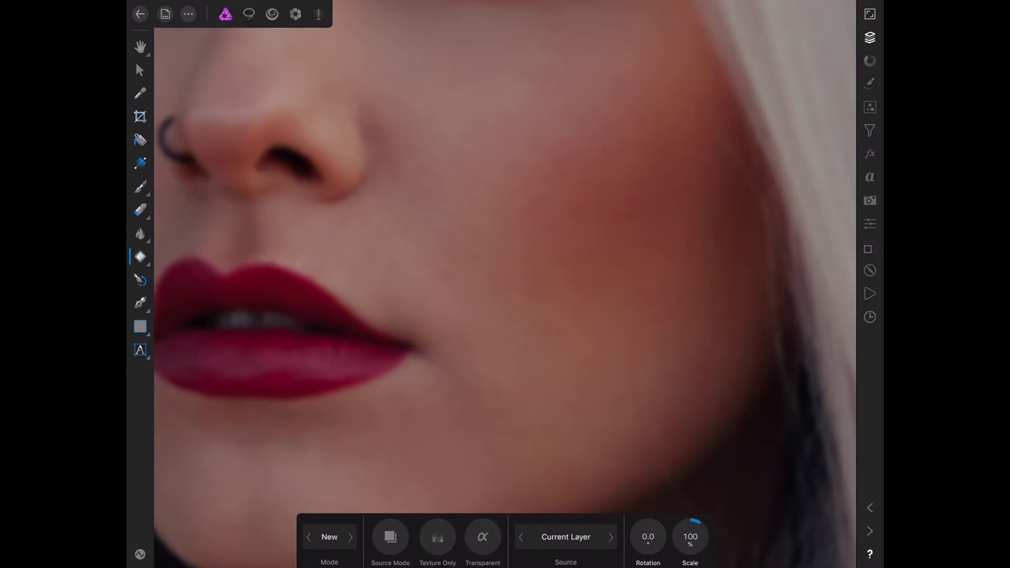
pyautogui.moveTo(415, 195); pyautogui.dragTo(410, 258)
pyautogui.moveTo(408, 192); pyautogui.dragTo(389, 232)
pyautogui.moveTo(406, 194); pyautogui.dragTo(395, 243)
pyautogui.scroll(-5, 505, 284)
pyautogui.scroll(-3, 505, 284)
pyautogui.scroll(-2, 505, 284)
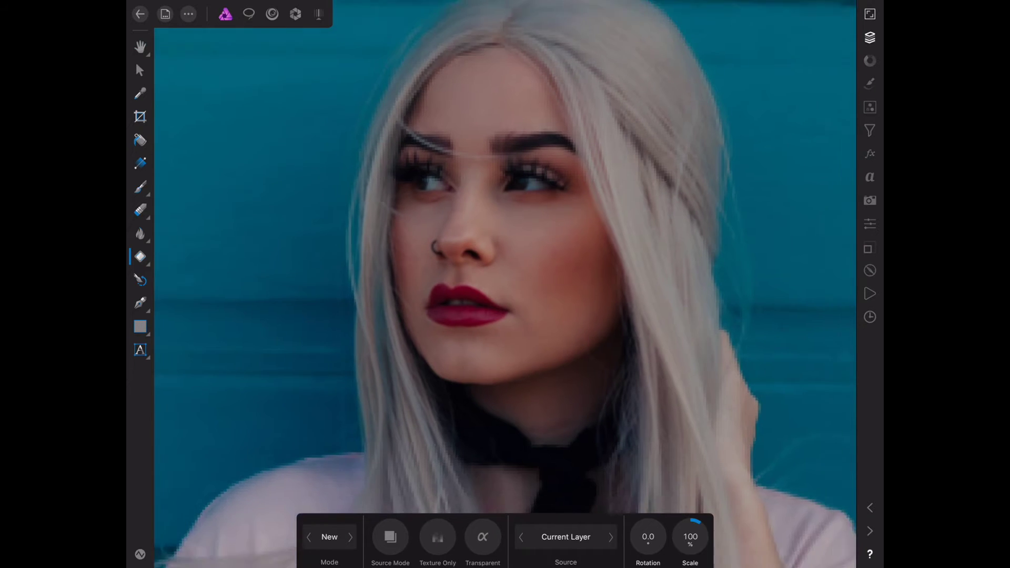
pyautogui.scroll(2, 505, 284)
pyautogui.scroll(2, 505, 284)
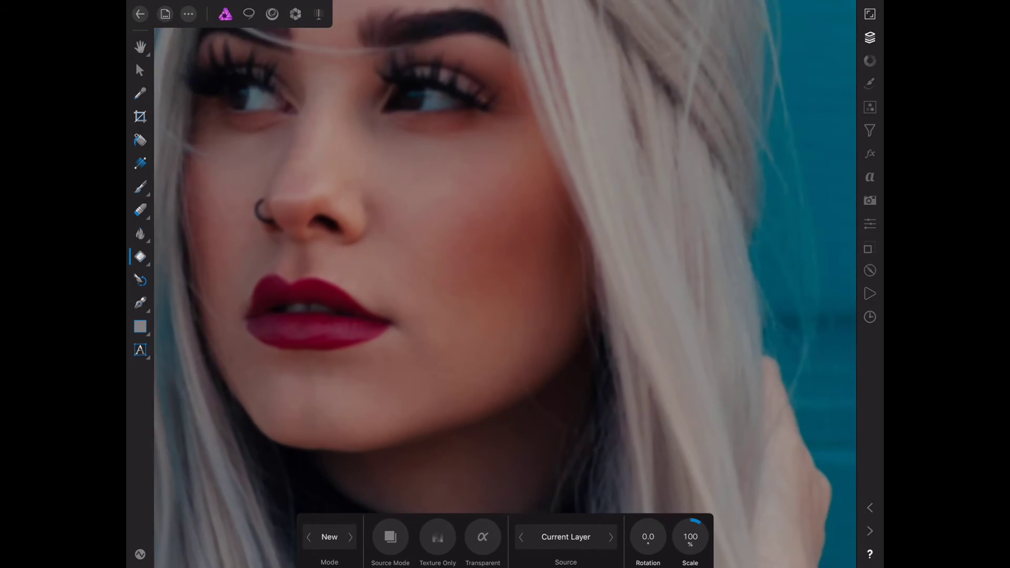
pyautogui.scroll(3, 505, 284)
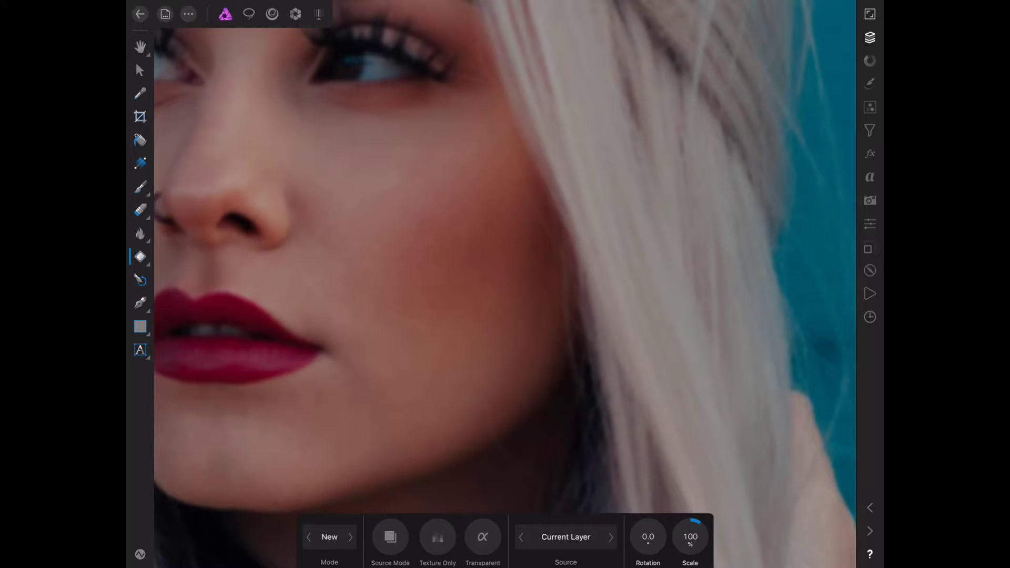
pyautogui.moveTo(415, 160); pyautogui.dragTo(443, 132)
pyautogui.scroll(-5, 505, 284)
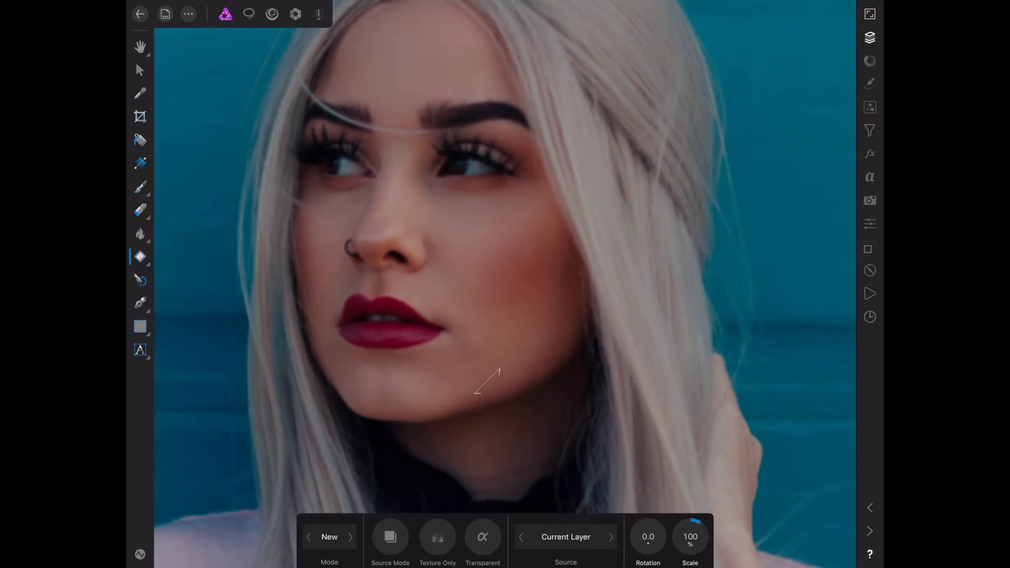
pyautogui.click(486, 382)
pyautogui.click(503, 280)
pyautogui.scroll(3, 347, 361)
pyautogui.scroll(3, 347, 360)
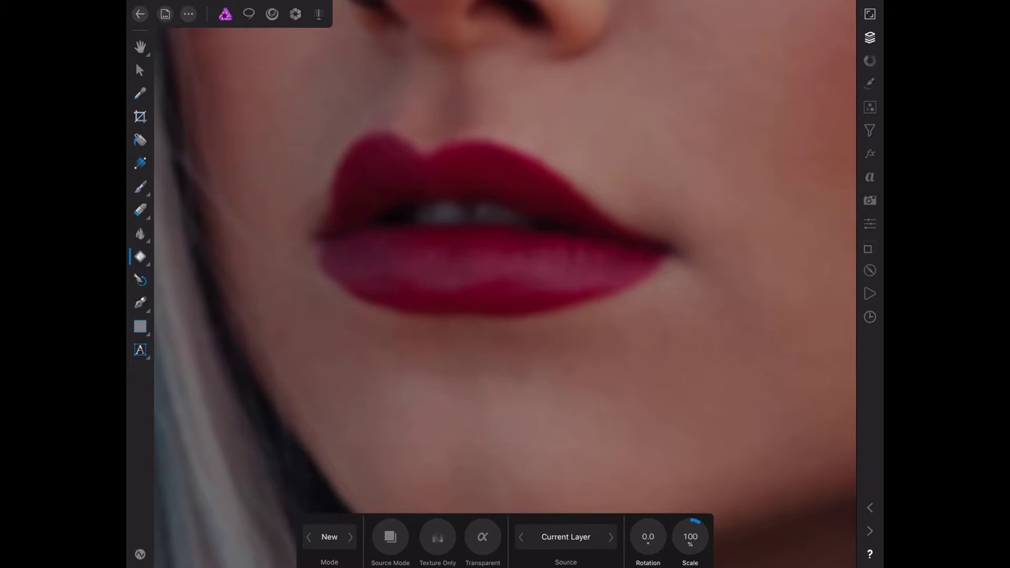
pyautogui.scroll(-2, 547, 366)
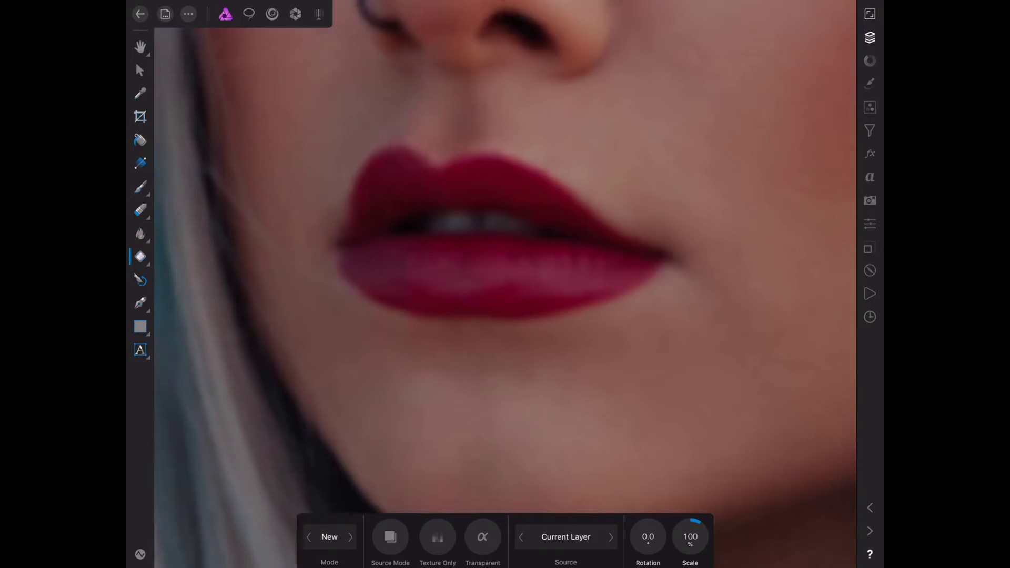
pyautogui.scroll(-3, 547, 366)
pyautogui.scroll(-3, 505, 284)
pyautogui.scroll(-2, 505, 284)
pyautogui.scroll(-1, 505, 284)
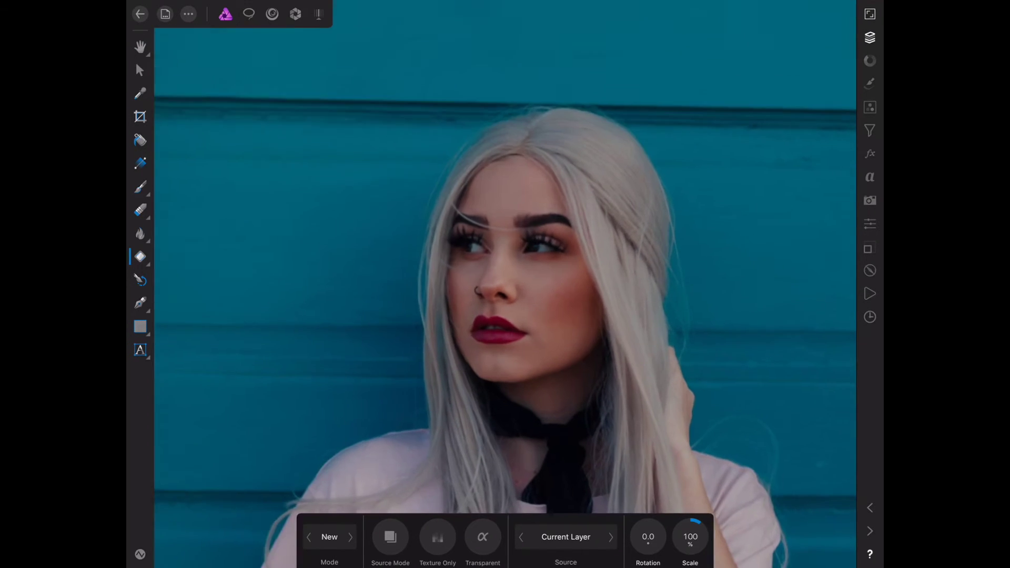
pyautogui.scroll(-2, 505, 284)
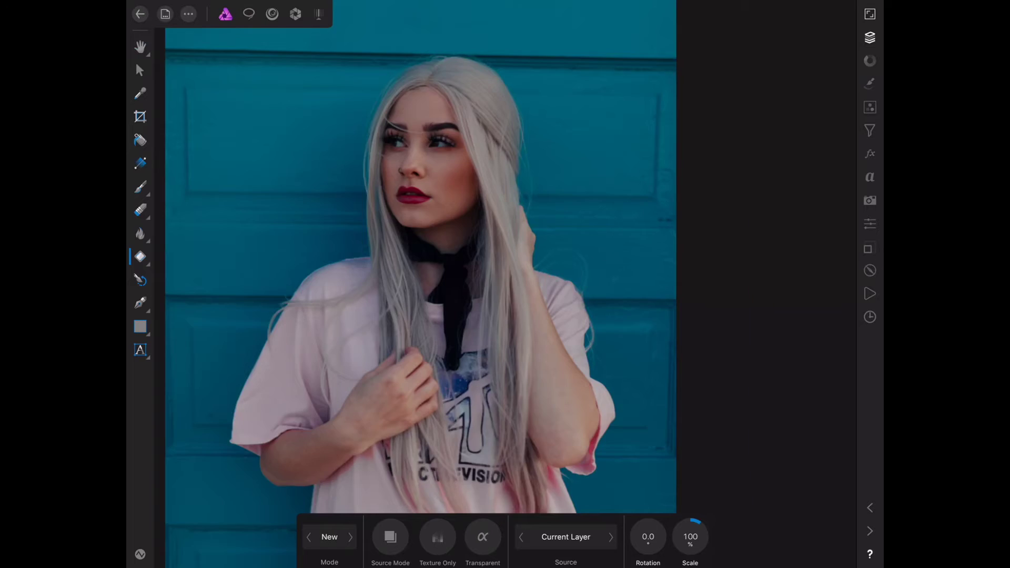
# Step: Clone nearby skin over the small dark mole on her neck
pyautogui.scroll(2, 453, 284)
pyautogui.scroll(3, 452, 284)
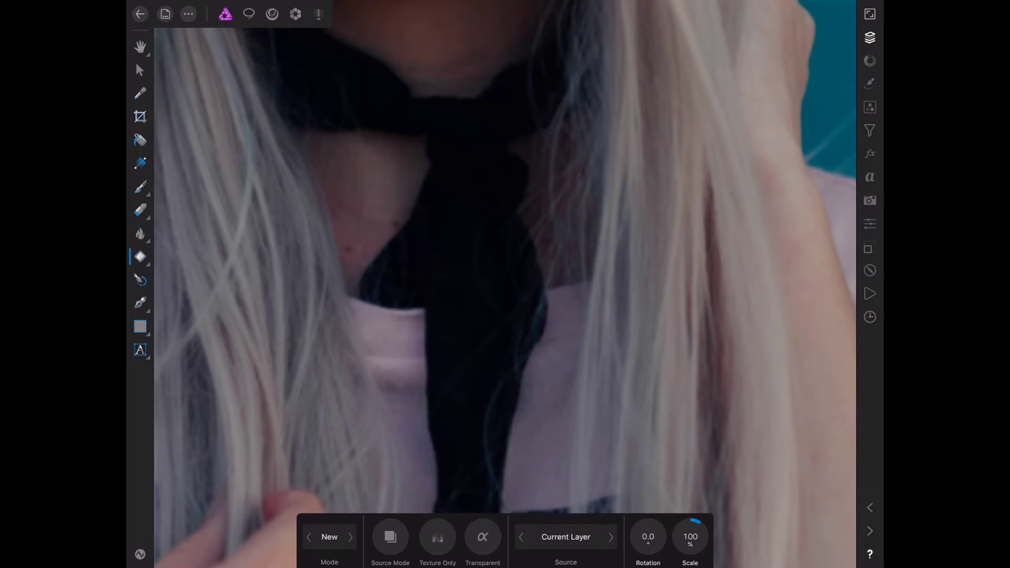
pyautogui.scroll(2, 368, 263)
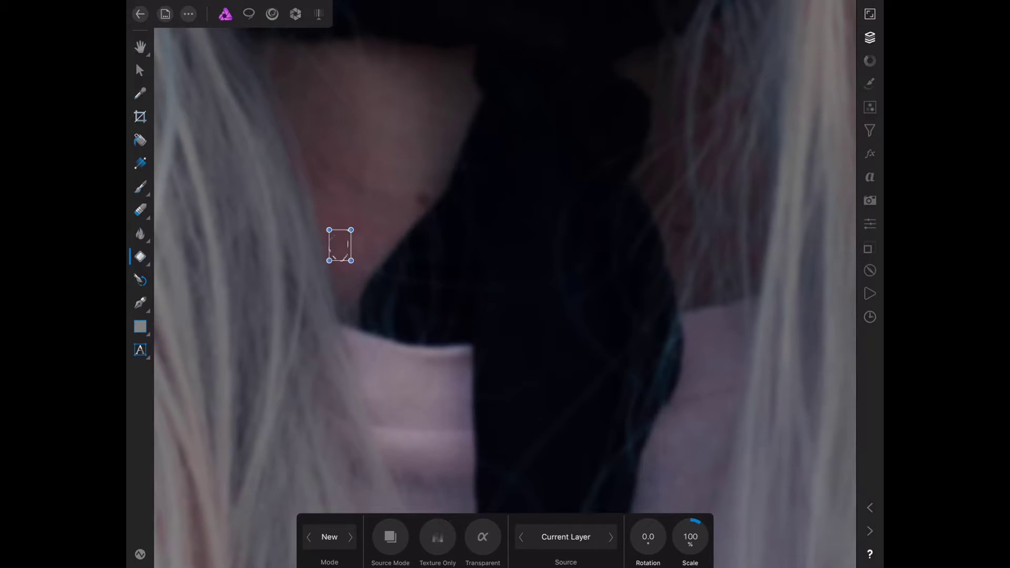
pyautogui.click(422, 199)
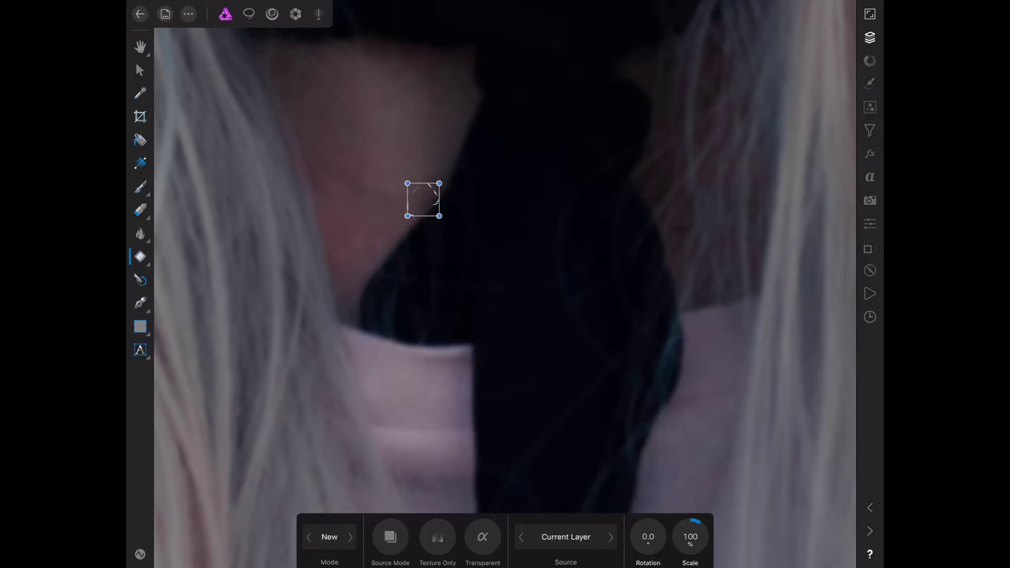
pyautogui.scroll(-3, 505, 263)
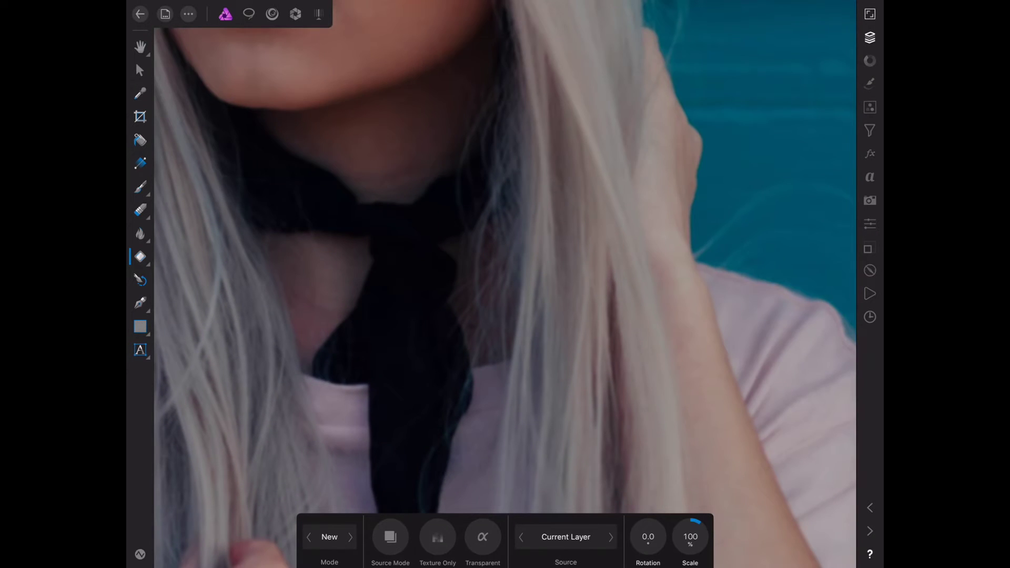
pyautogui.scroll(-3, 505, 284)
pyautogui.scroll(-2, 505, 284)
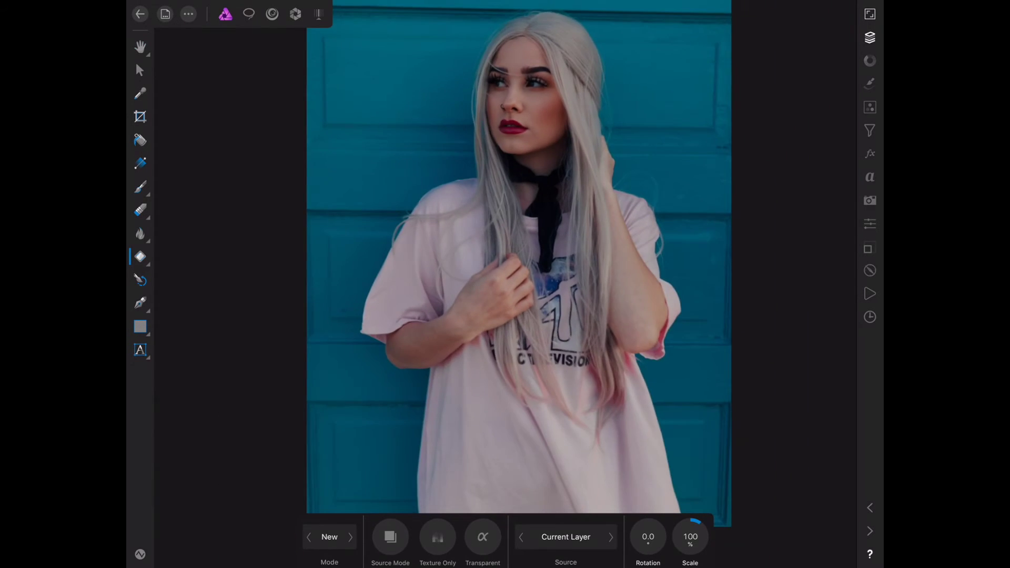
pyautogui.scroll(5, 473, 306)
pyautogui.scroll(2, 448, 241)
pyautogui.scroll(3, 448, 242)
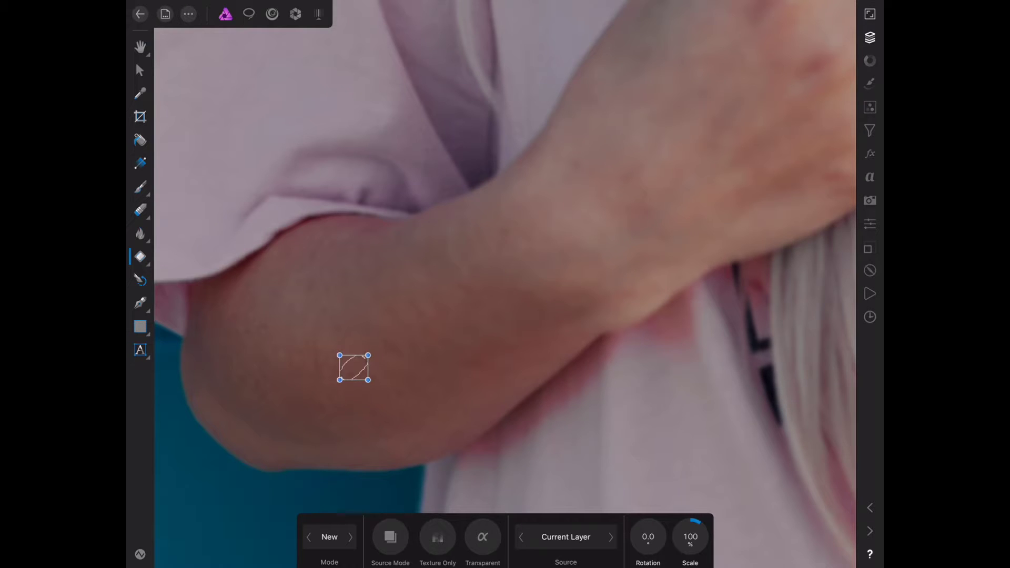
# Step: Show the Layers panel for the portrait
pyautogui.scroll(-3, 354, 367)
pyautogui.scroll(-3, 430, 317)
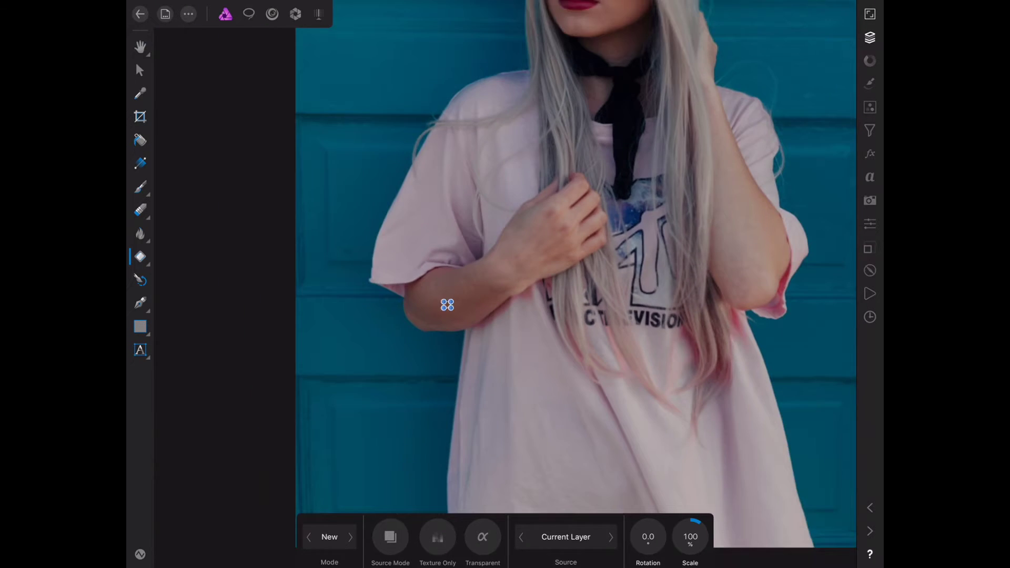
pyautogui.scroll(1, 205, 300)
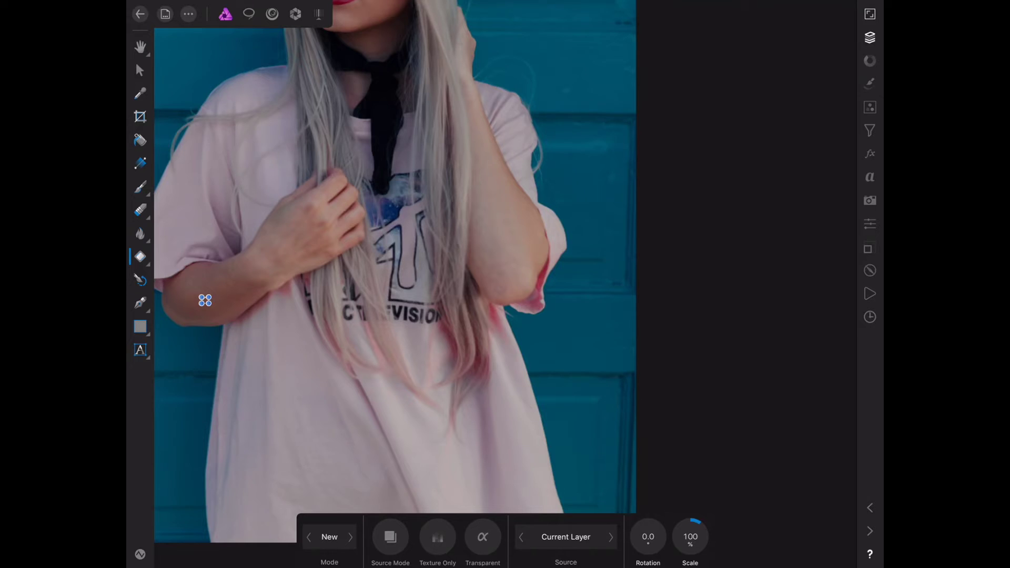
pyautogui.scroll(-3, 204, 300)
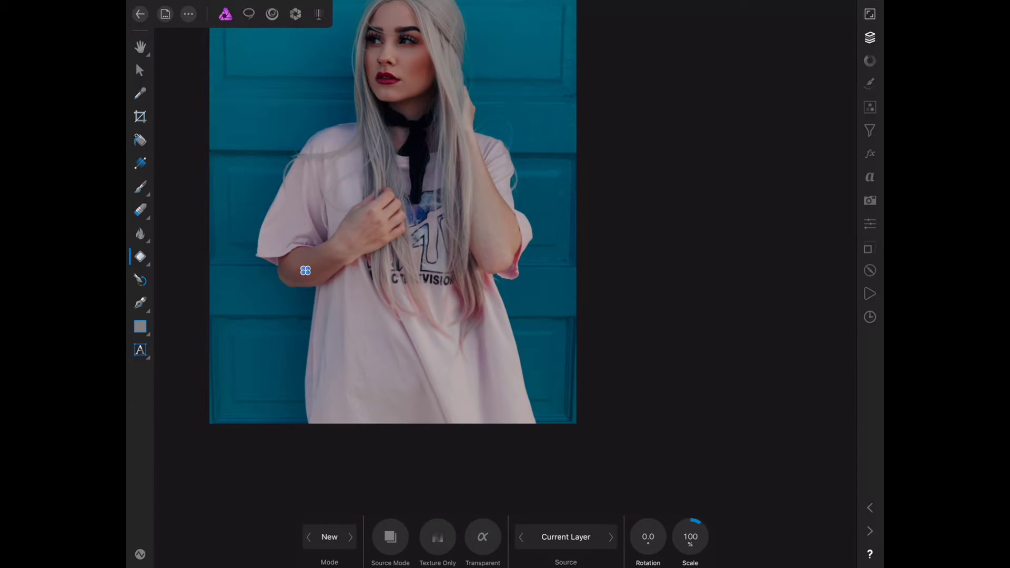
pyautogui.click(869, 36)
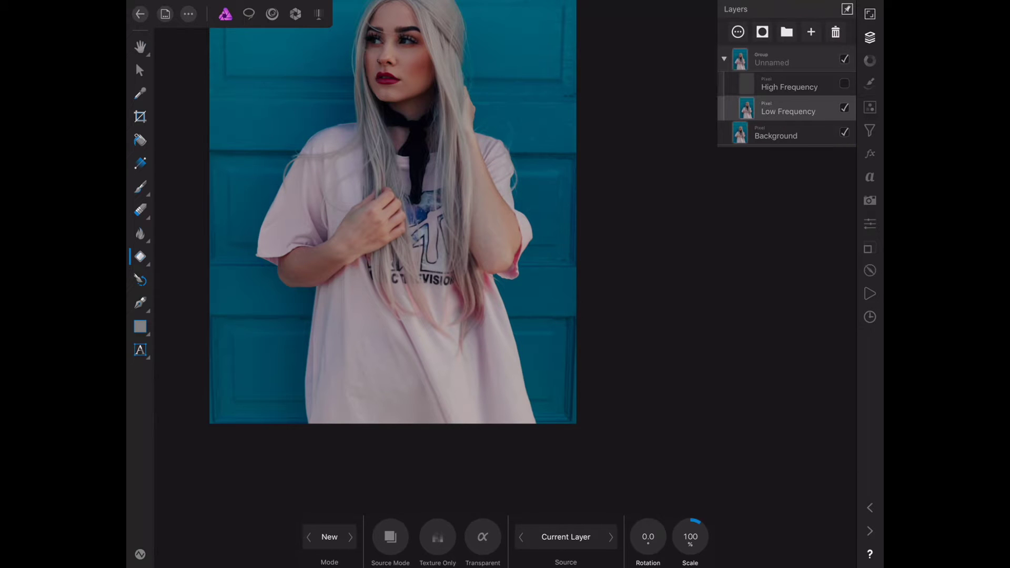
# Step: Make the High Frequency layer visible and select it as the working layer
pyautogui.click(845, 83)
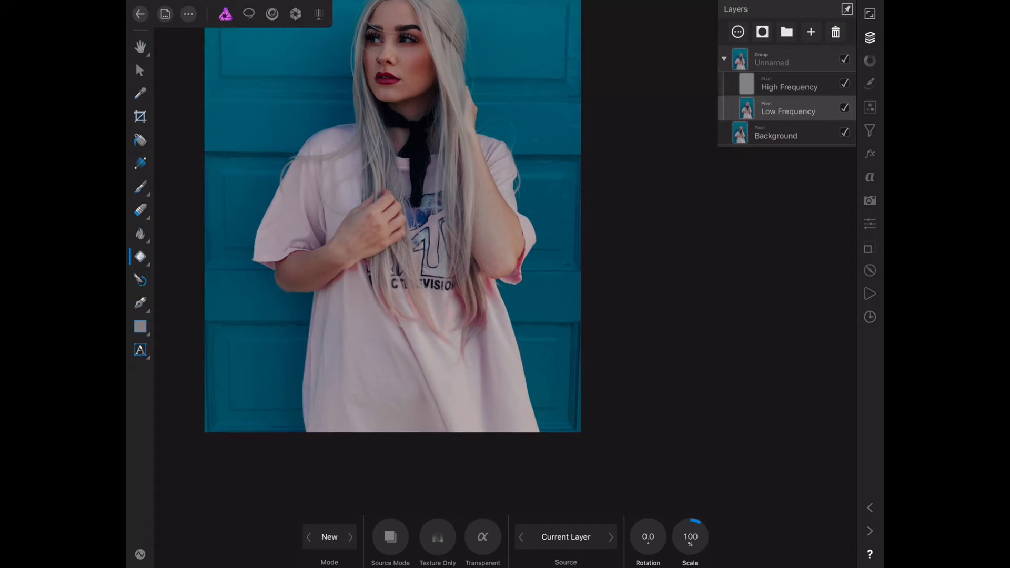
pyautogui.scroll(5, 400, 210)
pyautogui.scroll(2, 488, 167)
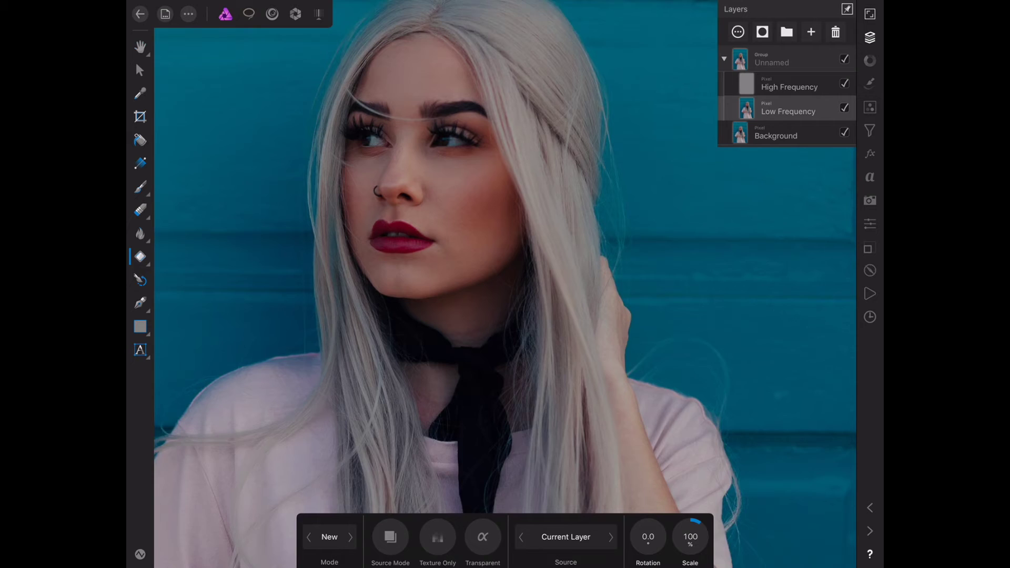
pyautogui.scroll(2, 488, 167)
pyautogui.scroll(2, 530, 145)
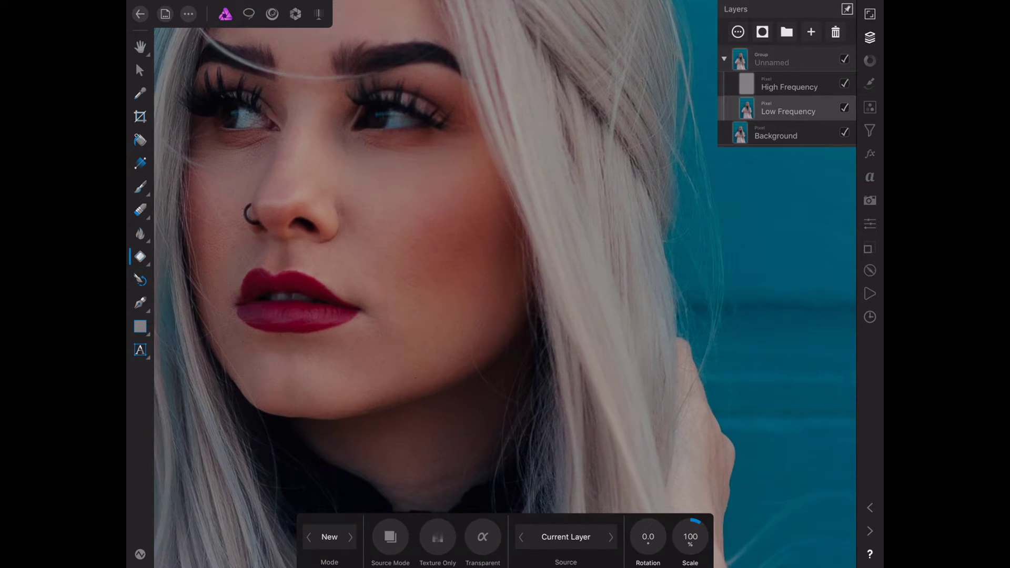
pyautogui.scroll(1, 530, 146)
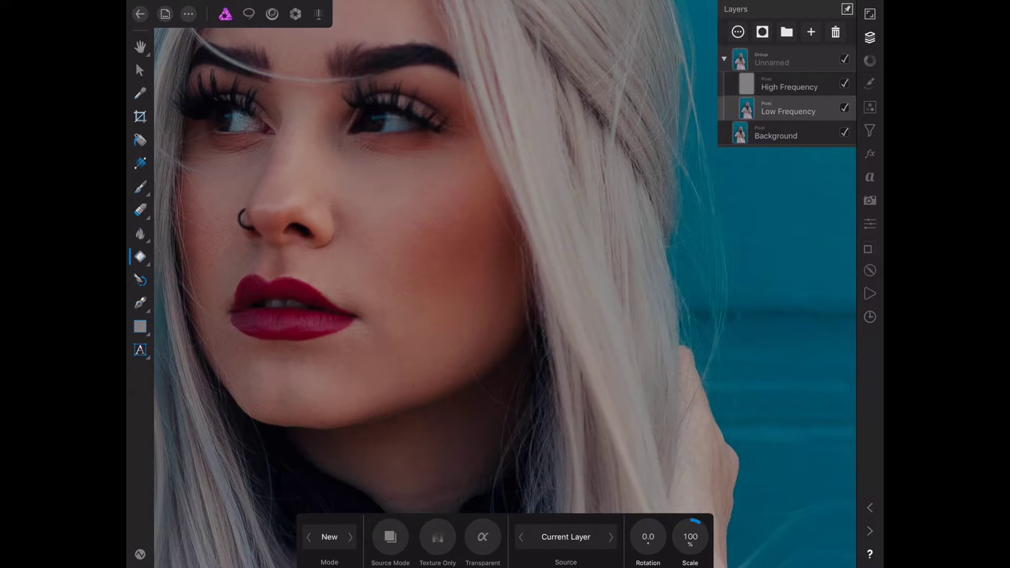
pyautogui.click(789, 85)
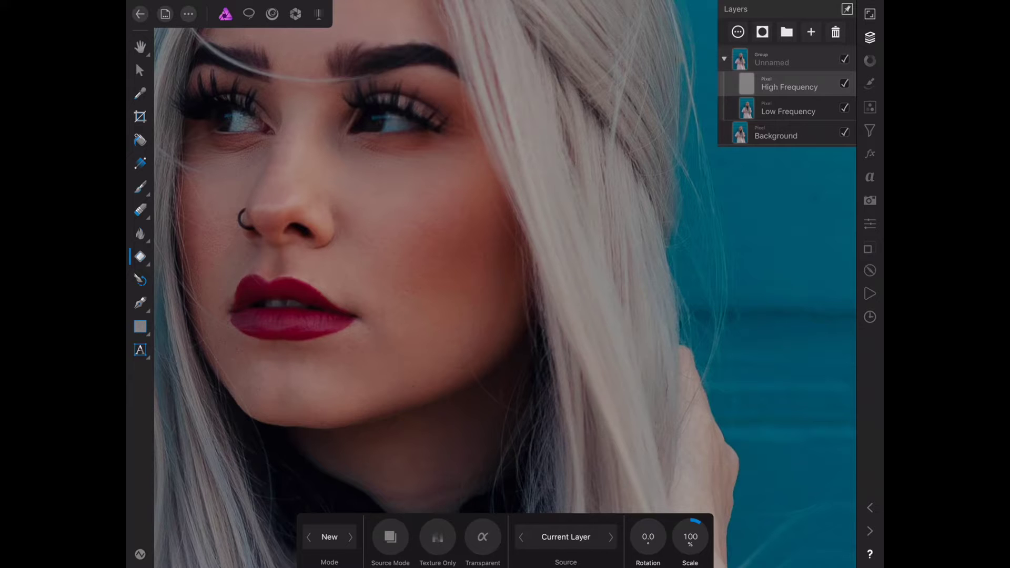
pyautogui.scroll(3, 373, 305)
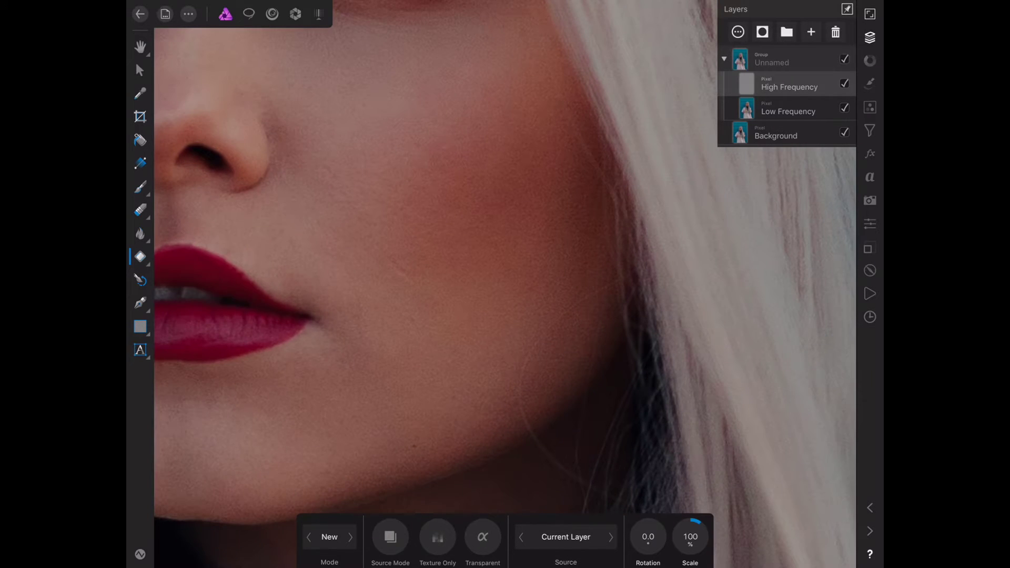
# Step: Patch rough cheek areas near the nose and lower on the cheek
pyautogui.moveTo(326, 208)
pyautogui.mouseDown()
pyautogui.moveTo(363, 279)
pyautogui.moveTo(317, 239)
pyautogui.mouseUp()
pyautogui.hotkey('ctrl', 'd')
pyautogui.moveTo(307, 158); pyautogui.dragTo(424, 289)
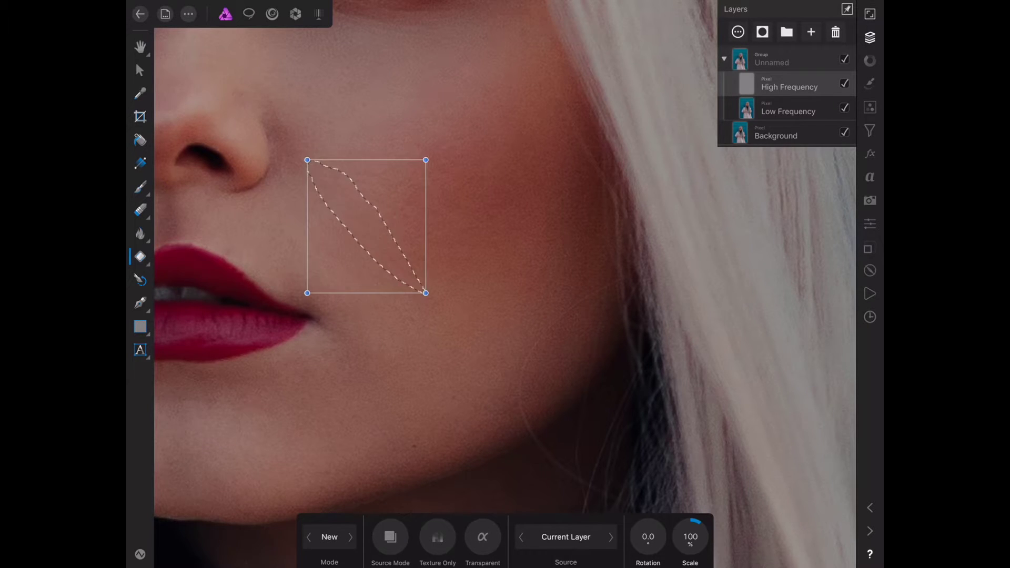
pyautogui.hotkey('ctrl', 'd')
pyautogui.moveTo(316, 150); pyautogui.dragTo(321, 152)
pyautogui.hotkey('ctrl', 'd')
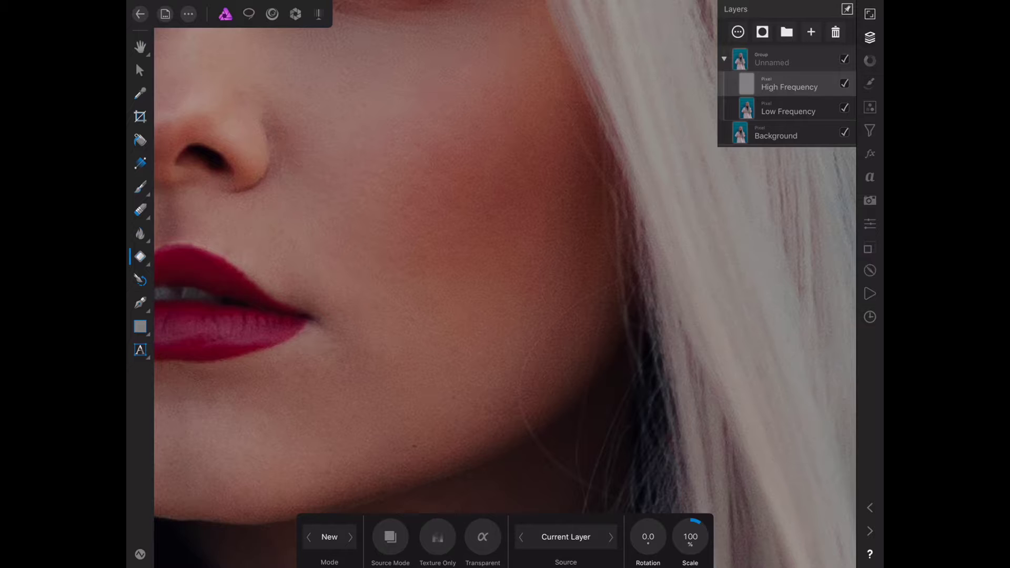
pyautogui.moveTo(408, 433); pyautogui.dragTo(416, 447)
pyautogui.hotkey('ctrl', 'd')
pyautogui.moveTo(453, 392); pyautogui.dragTo(463, 421)
pyautogui.hotkey('ctrl', 'd')
# Step: Patch a lens-shaped cheek area and a spot lower on the chin
pyautogui.moveTo(405, 294); pyautogui.dragTo(420, 347)
pyautogui.hotkey('ctrl', 'd')
pyautogui.moveTo(337, 240); pyautogui.dragTo(326, 263)
pyautogui.hotkey('ctrl', 'd')
pyautogui.moveTo(305, 381); pyautogui.dragTo(316, 380)
pyautogui.hotkey('ctrl', 'd')
# Step: Smooth the skin under the right-hand eye and the adjacent cheek areas
pyautogui.hscroll(-5, 505, 284)
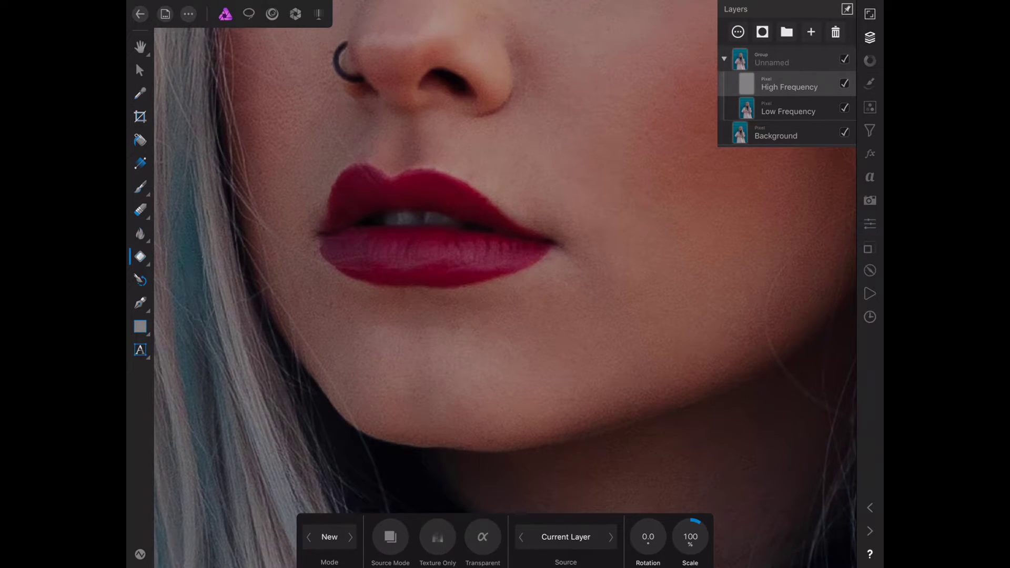
pyautogui.scroll(5, 505, 284)
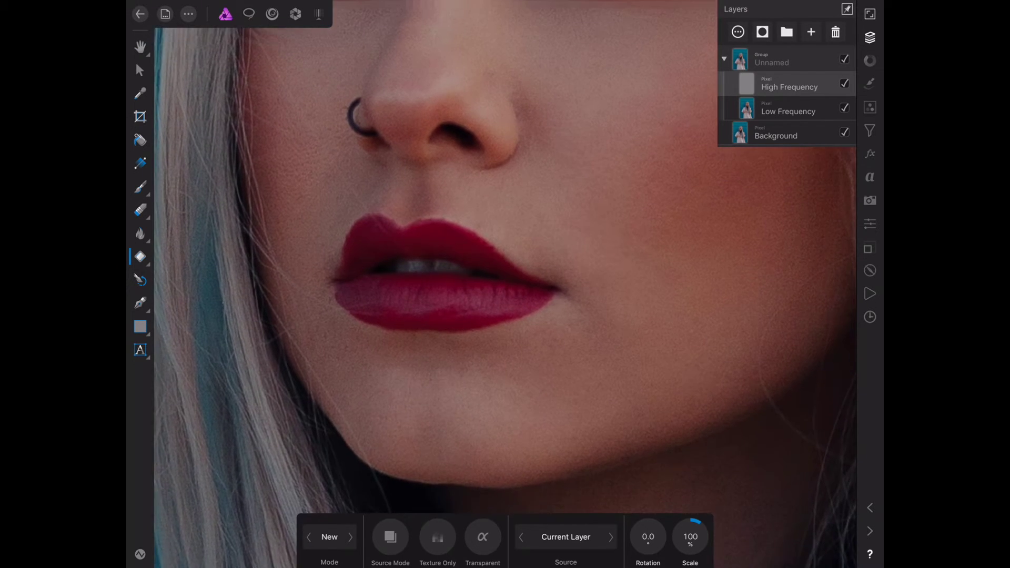
pyautogui.scroll(5, 505, 284)
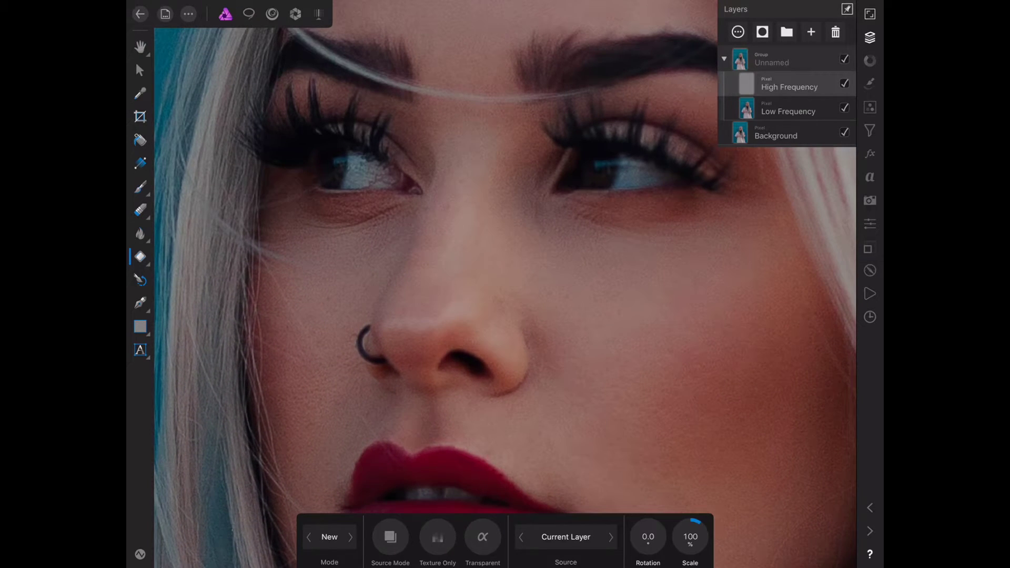
pyautogui.hscroll(3, 505, 284)
pyautogui.hscroll(3, 505, 284)
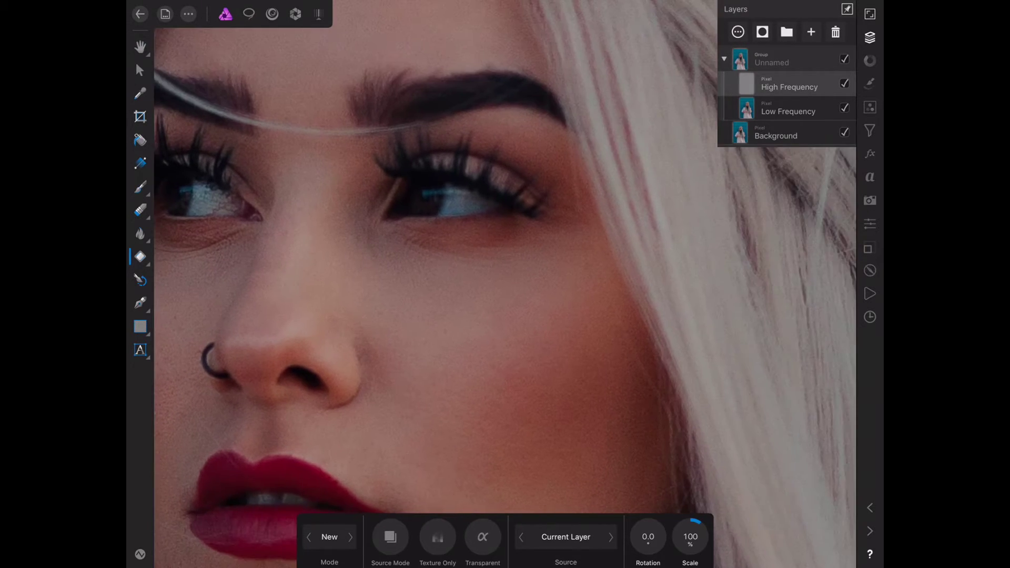
pyautogui.moveTo(406, 271); pyautogui.dragTo(410, 291)
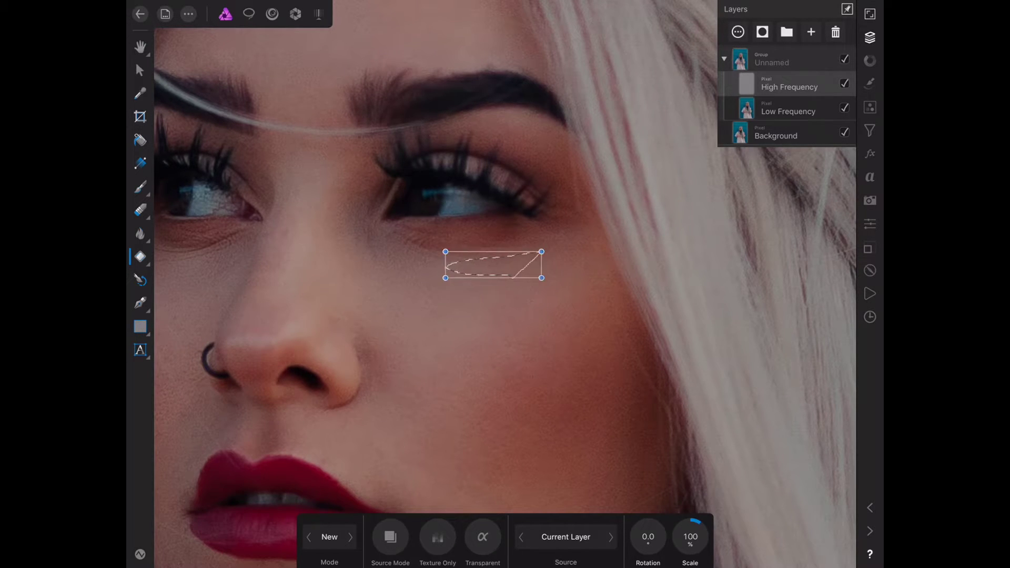
pyautogui.moveTo(458, 308); pyautogui.dragTo(376, 315)
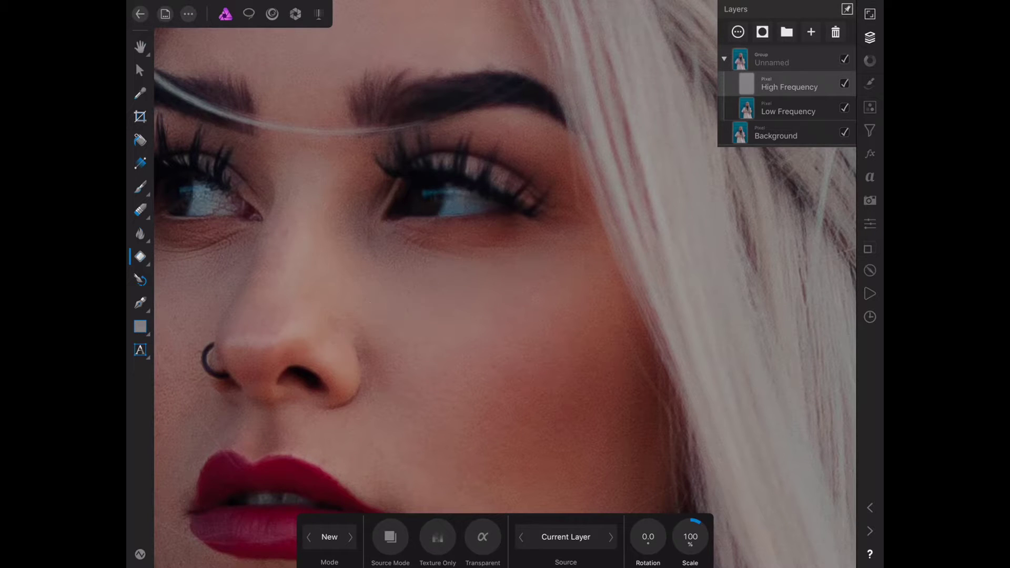
pyautogui.moveTo(502, 353); pyautogui.dragTo(477, 368)
pyautogui.moveTo(562, 348); pyautogui.dragTo(508, 369)
pyautogui.scroll(-5, 555, 203)
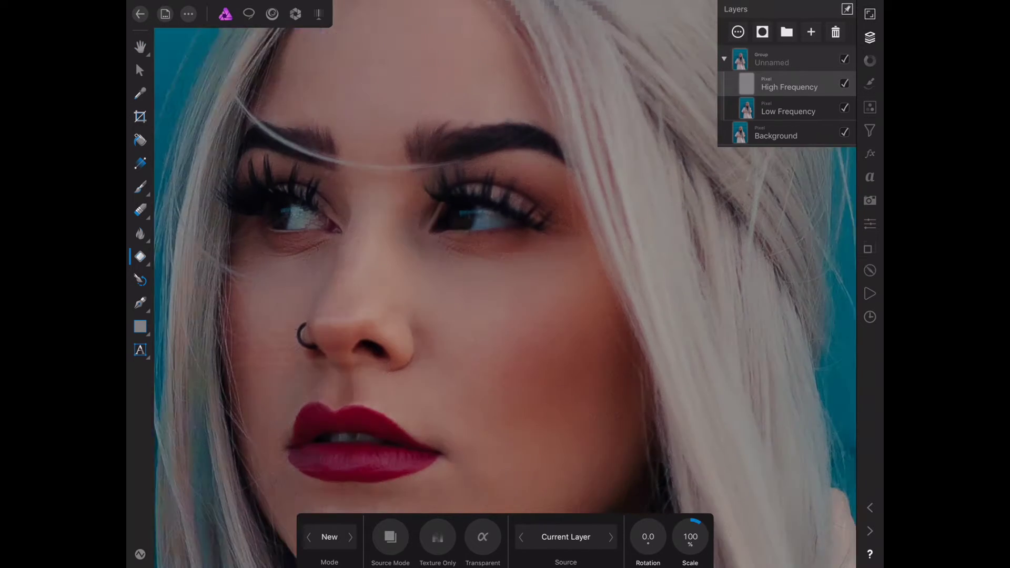
# Step: Patch the lower cheek and the skin below the lip corner
pyautogui.scroll(5, 555, 390)
pyautogui.moveTo(529, 331); pyautogui.dragTo(490, 273)
pyautogui.moveTo(513, 366)
pyautogui.mouseDown()
pyautogui.moveTo(553, 421)
pyautogui.moveTo(526, 337)
pyautogui.mouseUp()
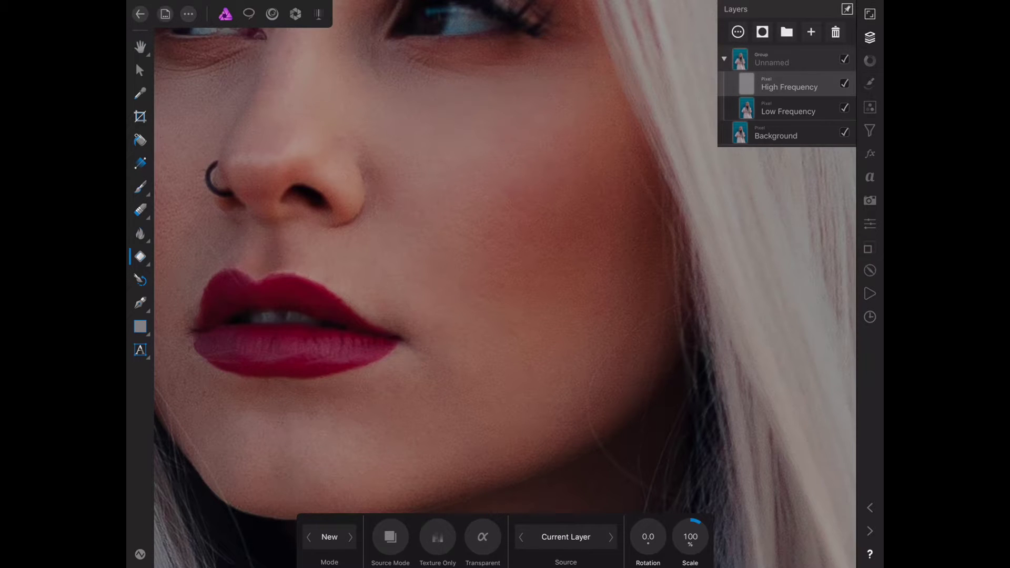
pyautogui.hscroll(-5, 505, 284)
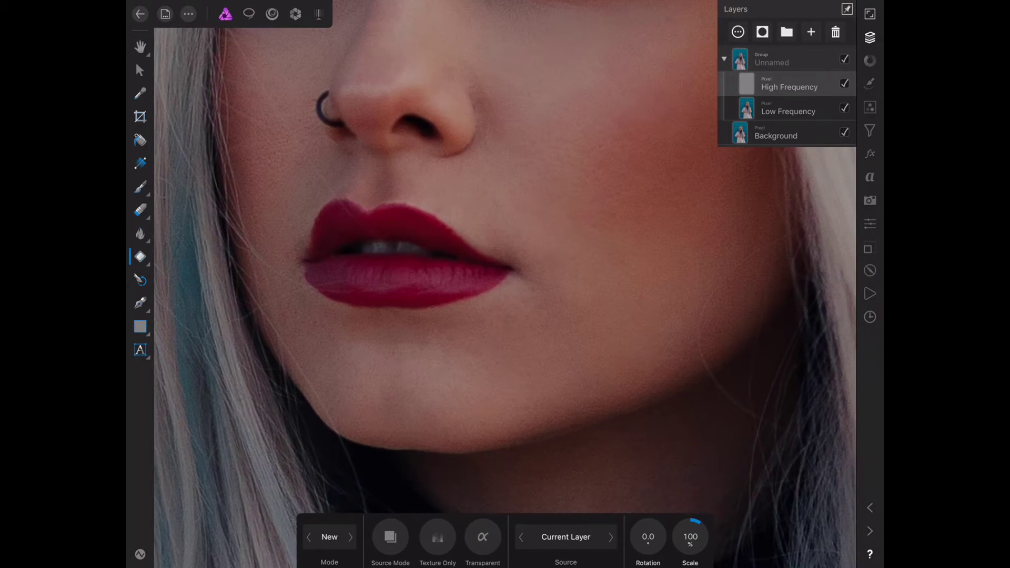
pyautogui.moveTo(547, 349)
pyautogui.mouseDown()
pyautogui.moveTo(529, 326)
pyautogui.moveTo(487, 371)
pyautogui.moveTo(512, 316)
pyautogui.mouseUp()
pyautogui.moveTo(573, 291)
pyautogui.mouseDown()
pyautogui.moveTo(516, 331)
pyautogui.moveTo(544, 358)
pyautogui.mouseUp()
pyautogui.moveTo(613, 337); pyautogui.dragTo(589, 316)
# Step: Patch away the red veins in the inner eye corner
pyautogui.scroll(-10, 505, 284)
pyautogui.scroll(-2, 505, 285)
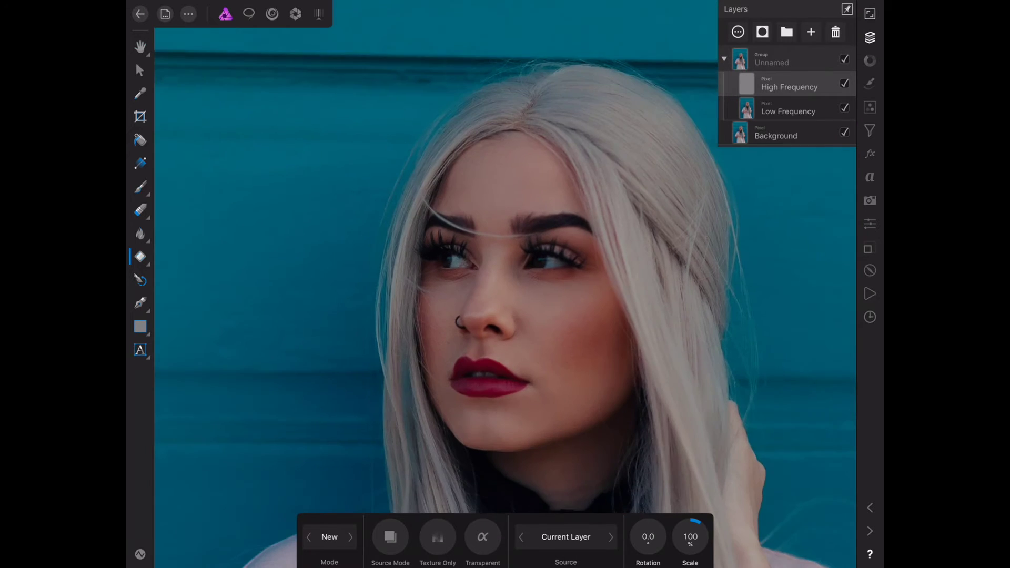
pyautogui.scroll(5, 490, 255)
pyautogui.scroll(5, 490, 255)
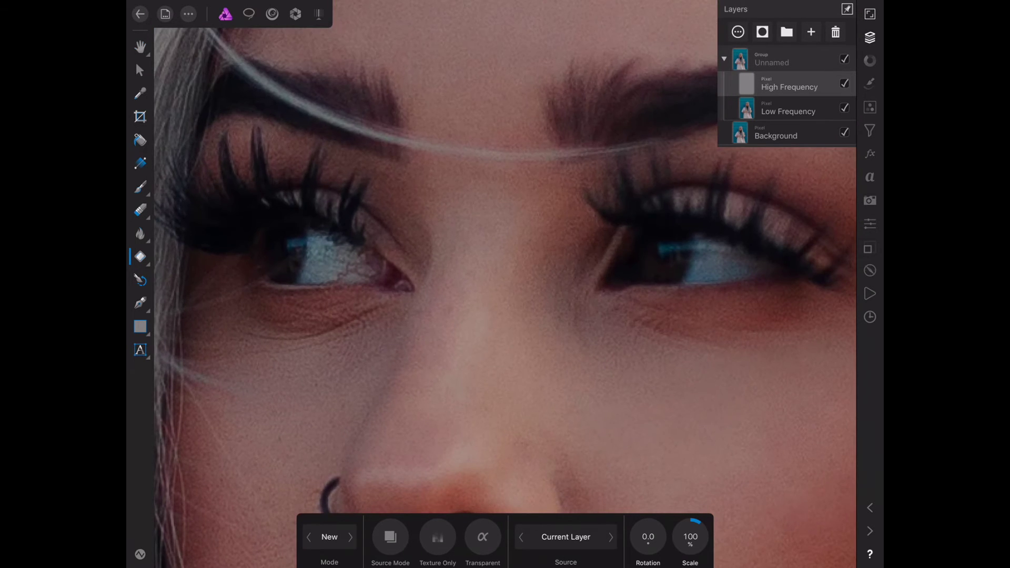
pyautogui.moveTo(348, 260)
pyautogui.mouseDown()
pyautogui.moveTo(339, 279)
pyautogui.moveTo(347, 275)
pyautogui.moveTo(326, 257)
pyautogui.moveTo(357, 279)
pyautogui.mouseUp()
pyautogui.scroll(-5, 505, 284)
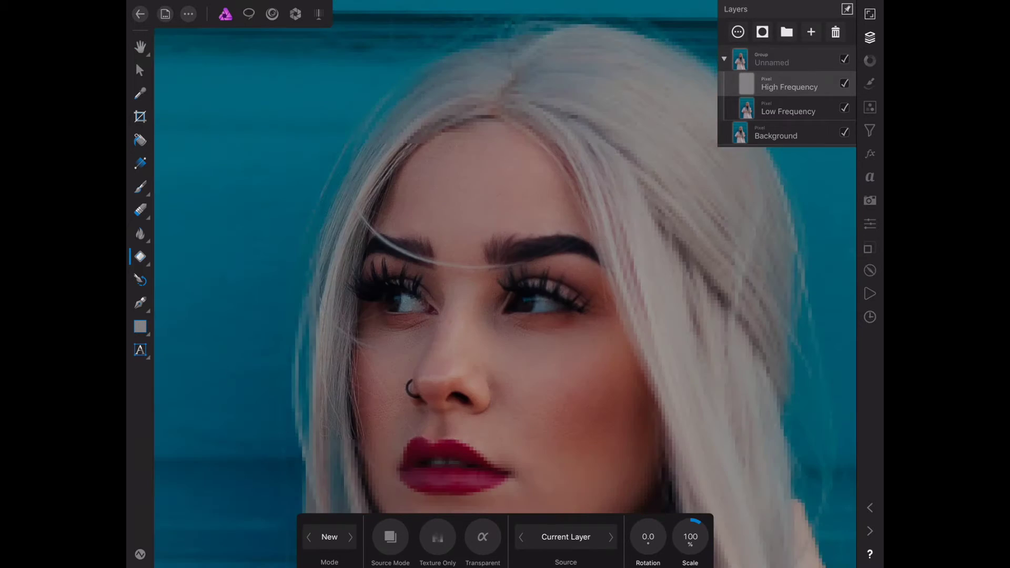
pyautogui.scroll(-1, 505, 284)
pyautogui.scroll(-2, 505, 285)
# Step: Collapse the frequency-separation group and show the Adjustments list
pyautogui.scroll(-1, 505, 284)
pyautogui.scroll(-1, 494, 289)
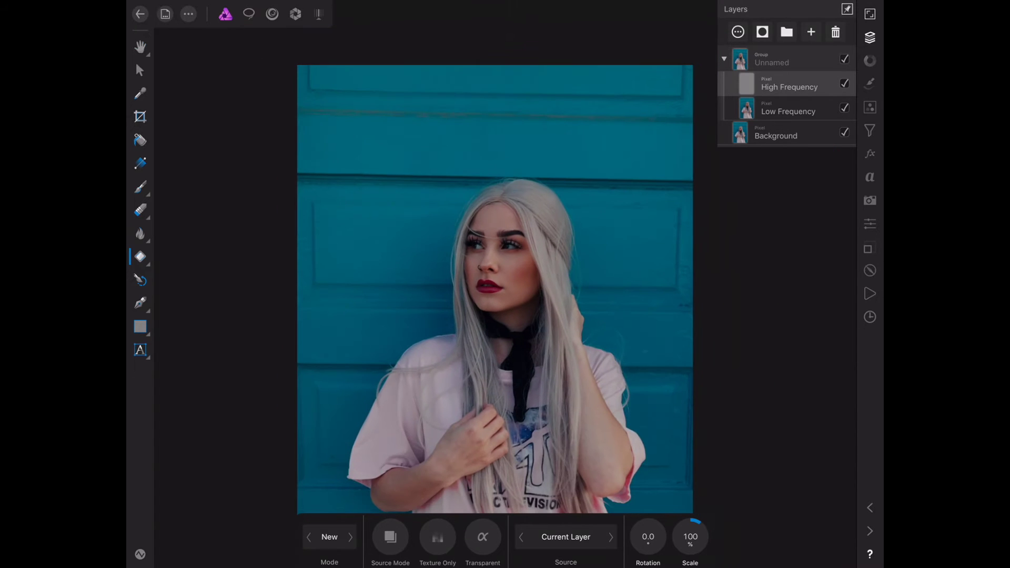
pyautogui.scroll(-1, 495, 289)
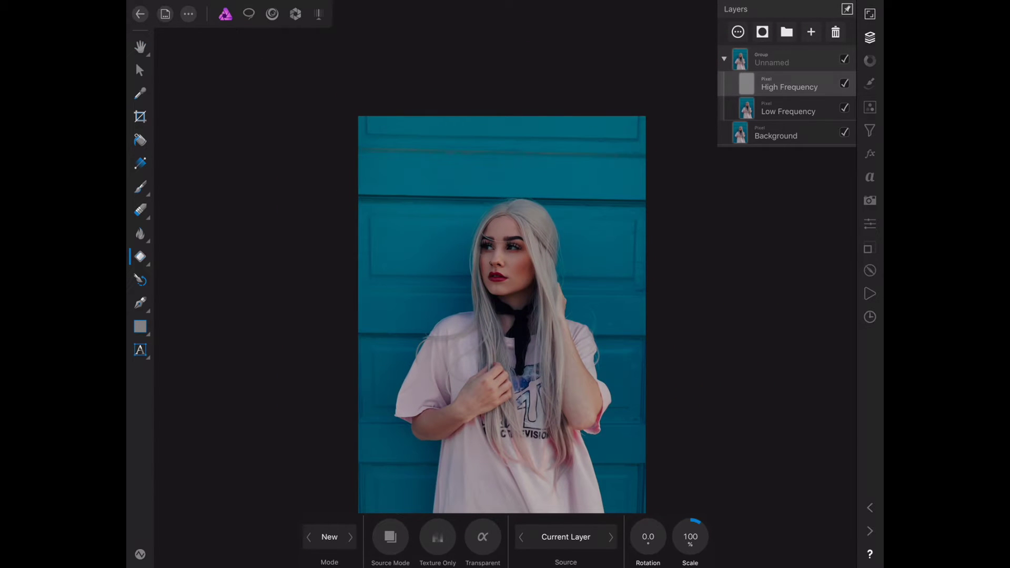
pyautogui.scroll(-1, 501, 314)
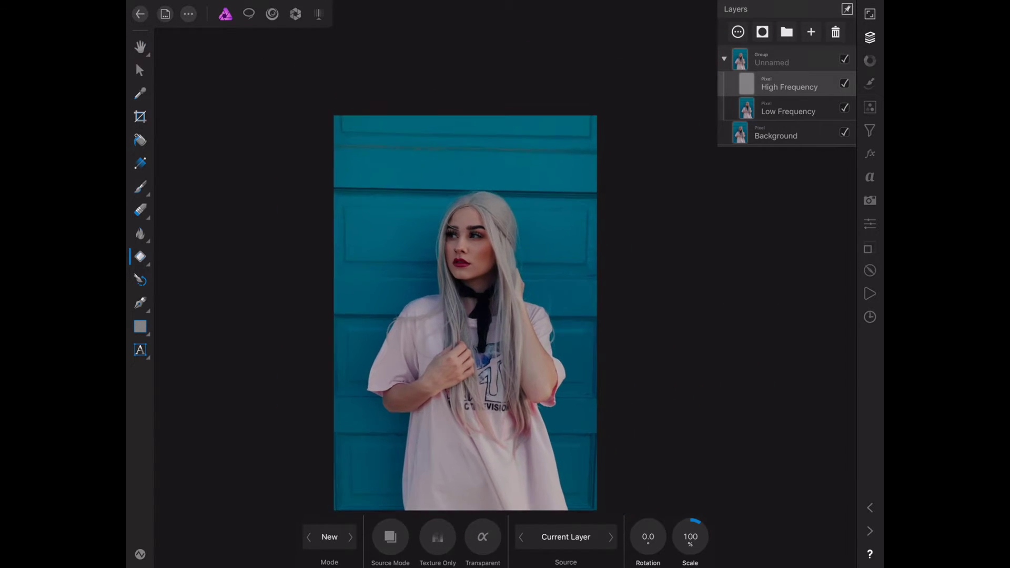
pyautogui.click(724, 58)
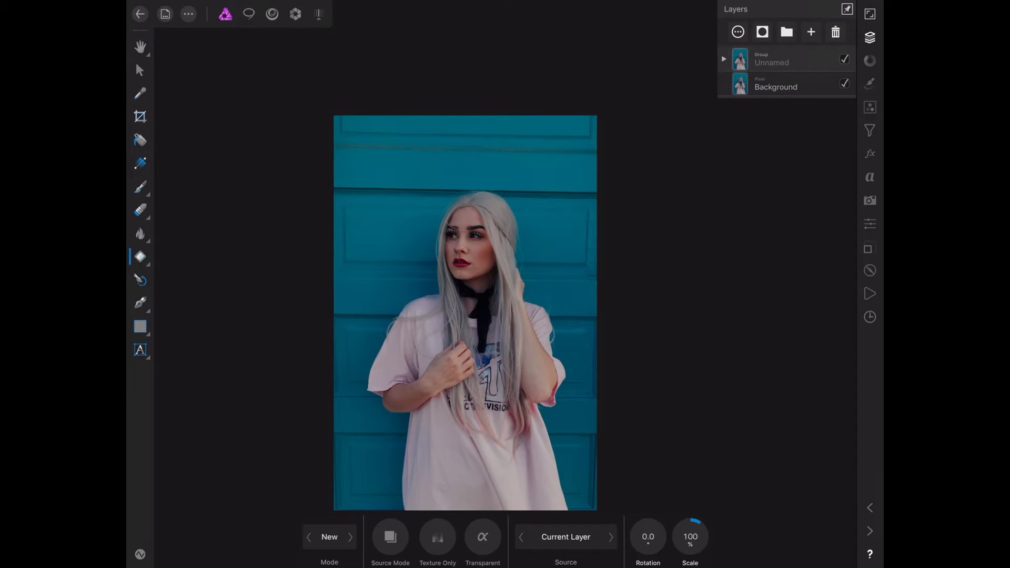
pyautogui.click(869, 130)
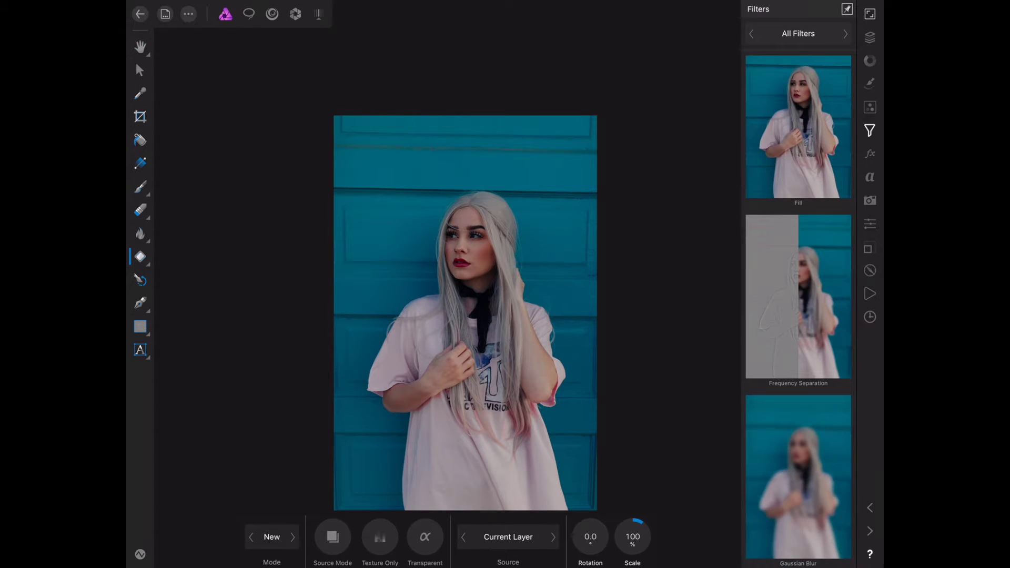
pyautogui.click(869, 107)
pyautogui.scroll(-7, 798, 310)
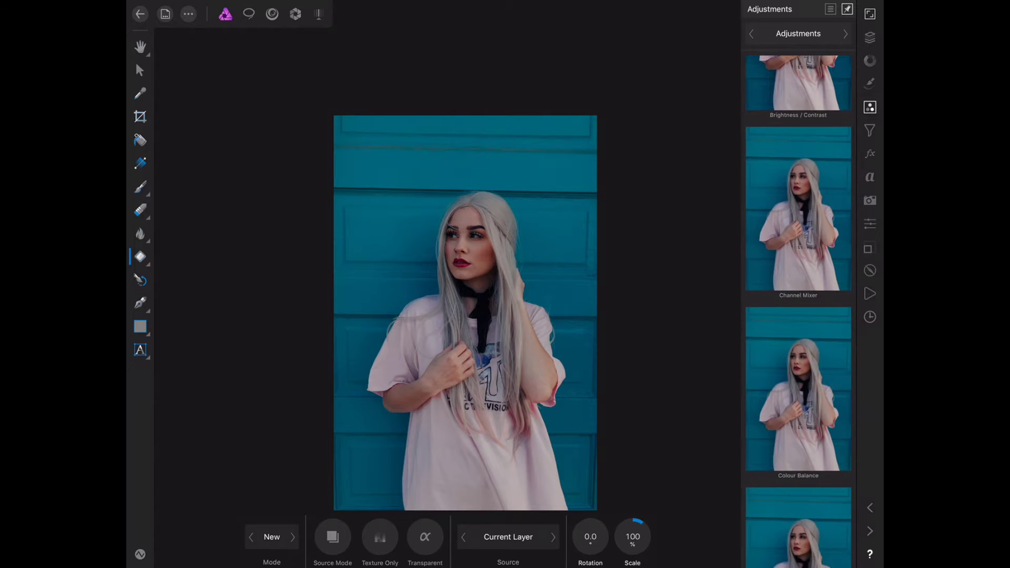
# Step: Add a Curves adjustment and bend its curve upward to brighten the photo
pyautogui.click(798, 442)
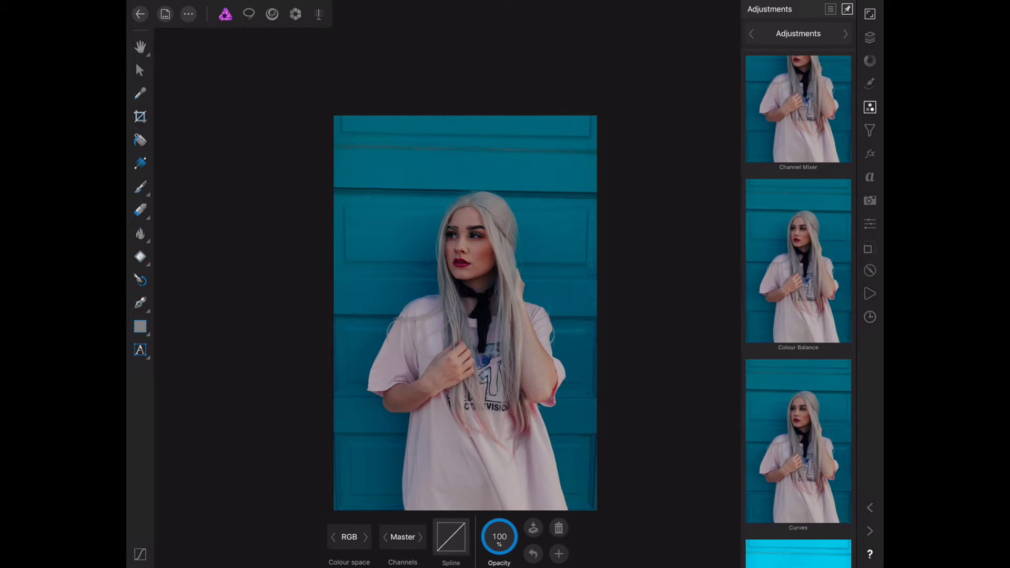
pyautogui.scroll(5, 500, 251)
pyautogui.scroll(5, 460, 188)
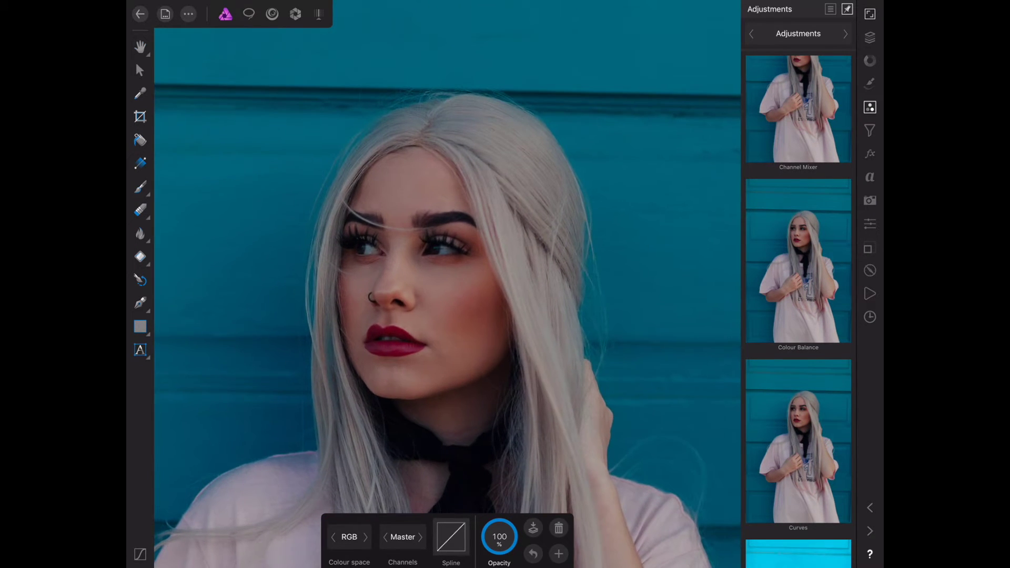
pyautogui.click(451, 537)
pyautogui.moveTo(468, 396); pyautogui.dragTo(463, 396)
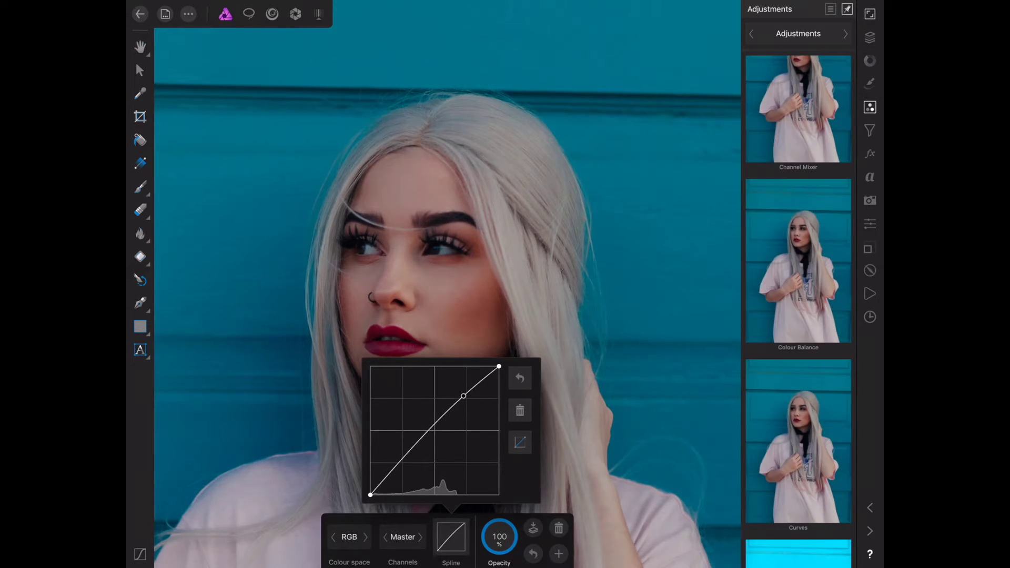
# Step: Invert the Curves adjustment mask so the brightening is hidden
pyautogui.click(451, 537)
pyautogui.click(869, 224)
pyautogui.click(845, 71)
pyautogui.press('Escape')
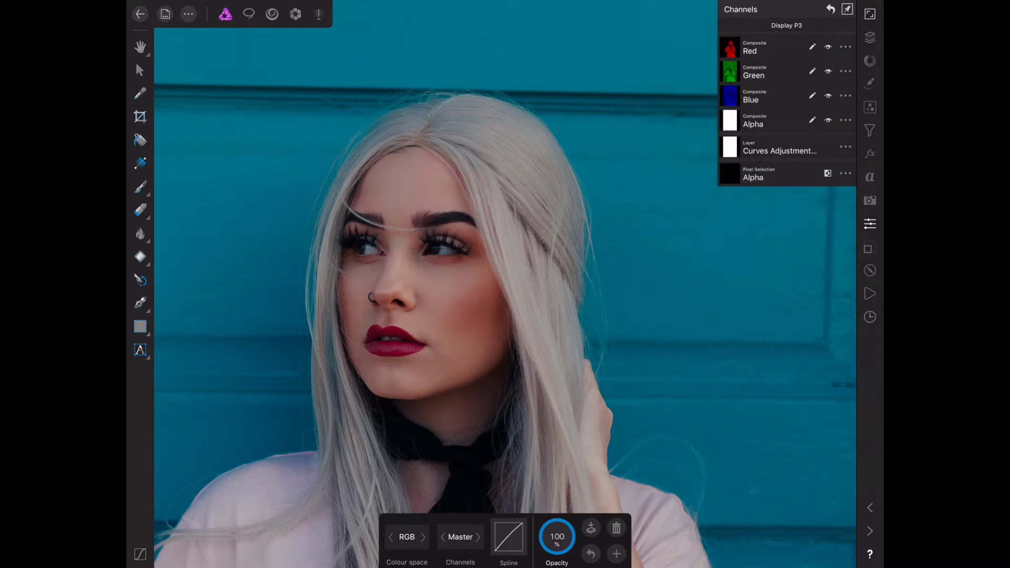
# Step: Set the Paint Brush to white with 30% opacity and 29% flow
pyautogui.press('b')
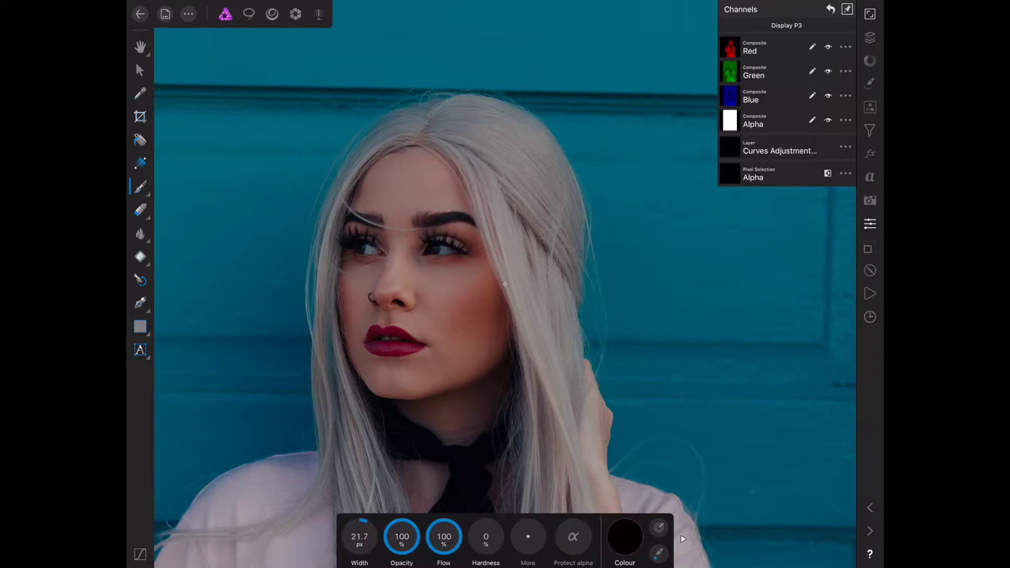
pyautogui.click(624, 537)
pyautogui.moveTo(601, 386); pyautogui.dragTo(602, 467)
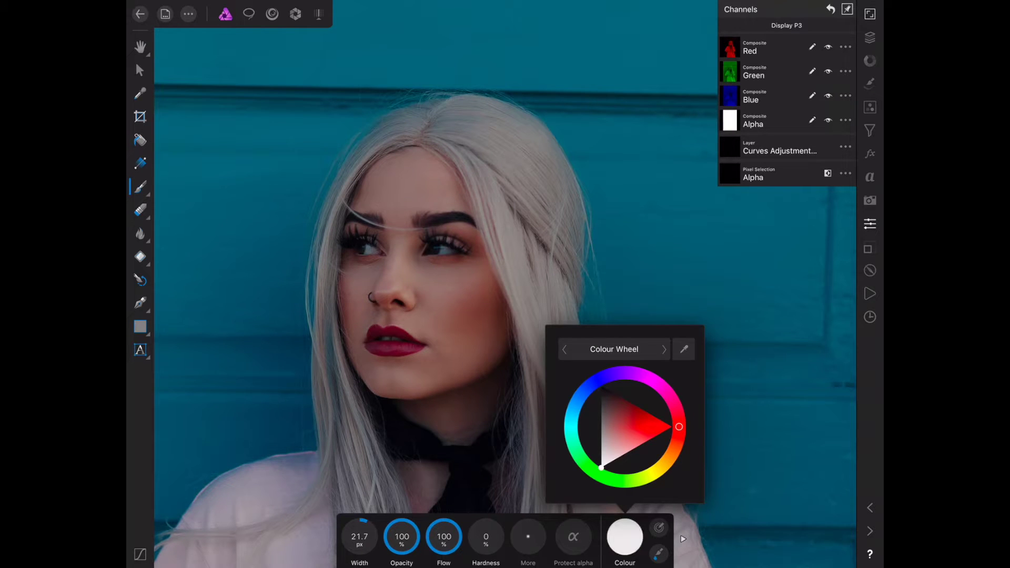
pyautogui.press('Escape')
pyautogui.press('4')
pyautogui.moveTo(402, 537)
pyautogui.mouseDown()
pyautogui.moveTo(391, 536)
pyautogui.moveTo(446, 537)
pyautogui.mouseUp()
pyautogui.moveTo(360, 537)
pyautogui.mouseDown()
pyautogui.moveTo(344, 537)
pyautogui.moveTo(385, 536)
pyautogui.moveTo(344, 537)
pyautogui.mouseUp()
pyautogui.scroll(3, 505, 284)
pyautogui.scroll(5, 505, 284)
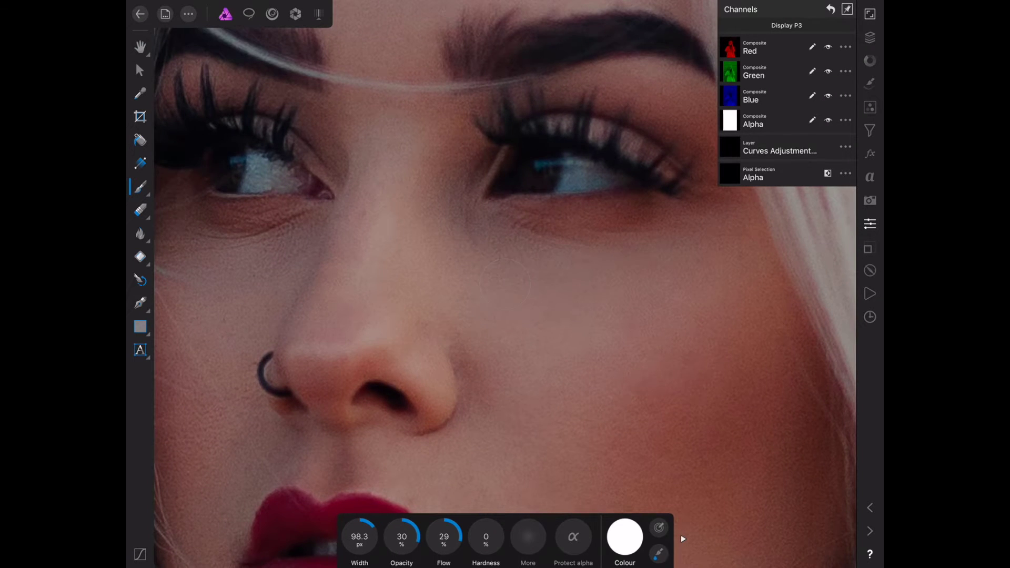
# Step: Resize the brush to about 148 px and paint the brightening over the face
pyautogui.moveTo(360, 537); pyautogui.dragTo(352, 536)
pyautogui.scroll(-5, 505, 284)
pyautogui.scroll(-3, 505, 284)
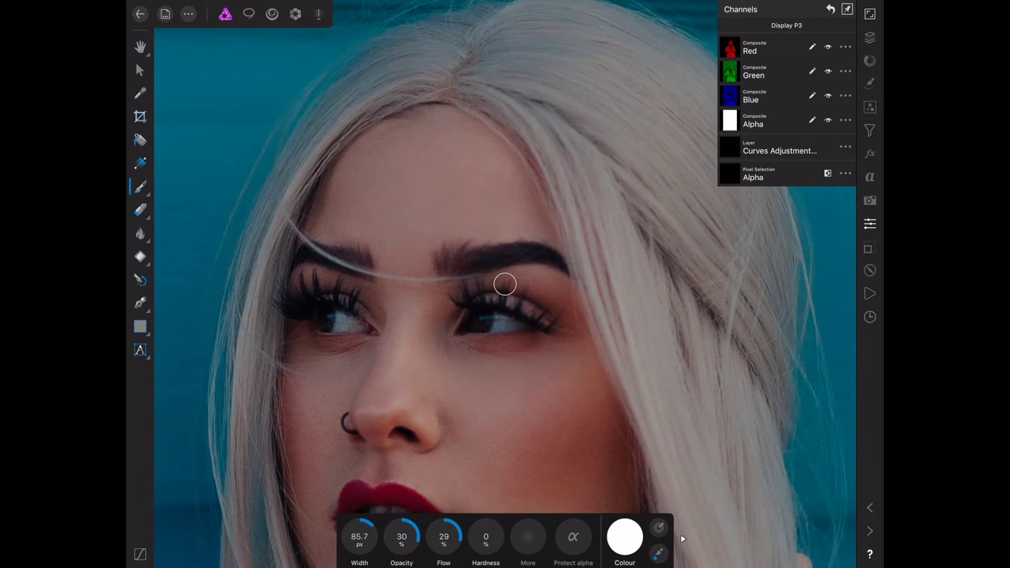
pyautogui.scroll(-3, 505, 284)
pyautogui.scroll(-2, 505, 284)
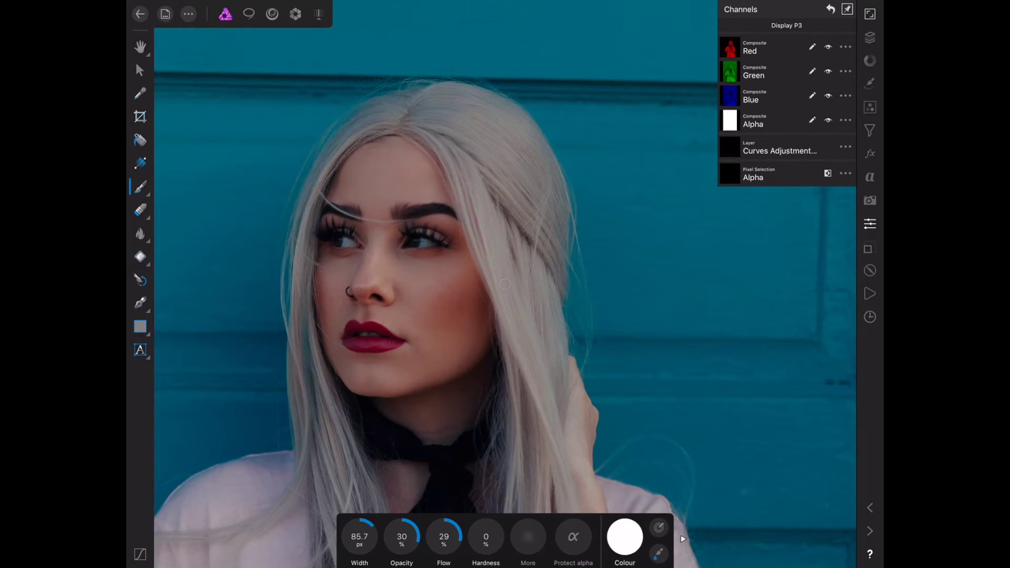
pyautogui.scroll(8, 505, 284)
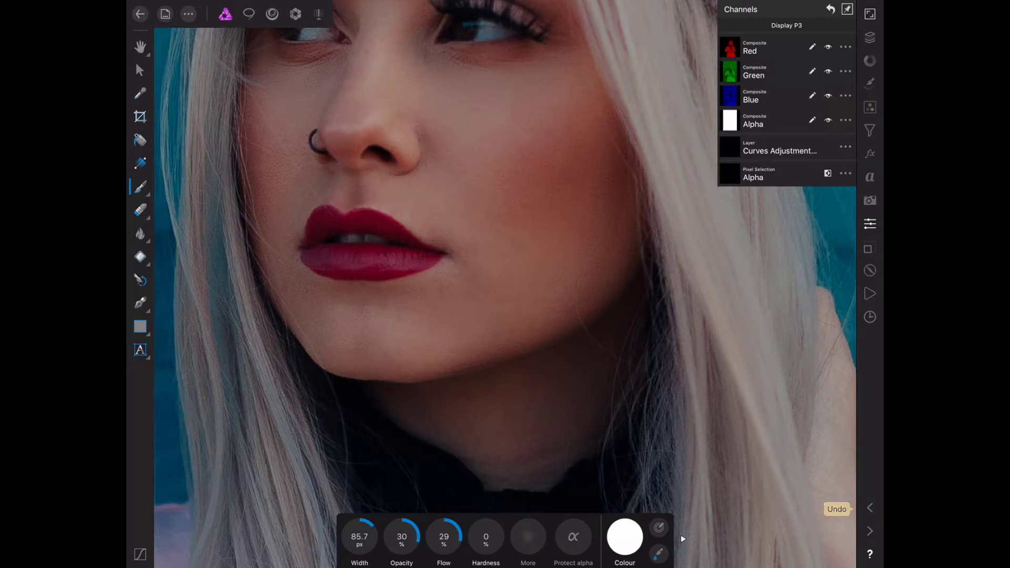
pyautogui.press(']')
pyautogui.press(']')
pyautogui.press(']')
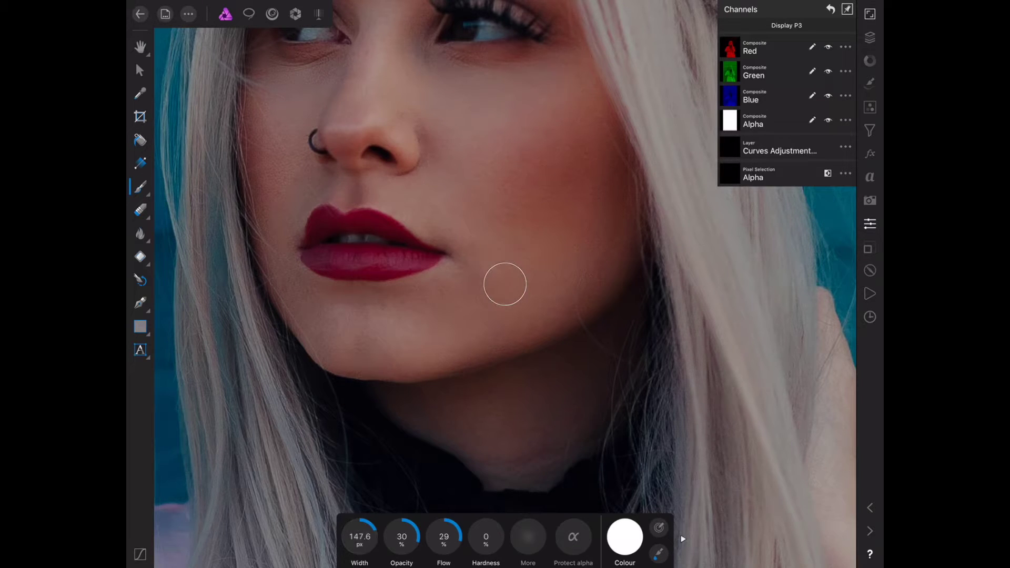
pyautogui.hotkey('ctrl', '-')
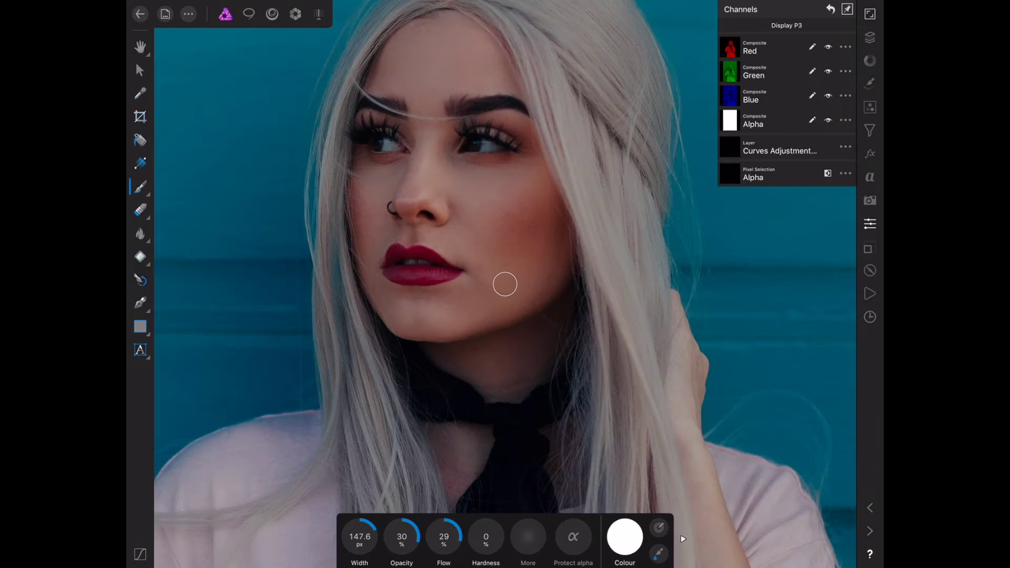
pyautogui.hotkey('ctrl', '+')
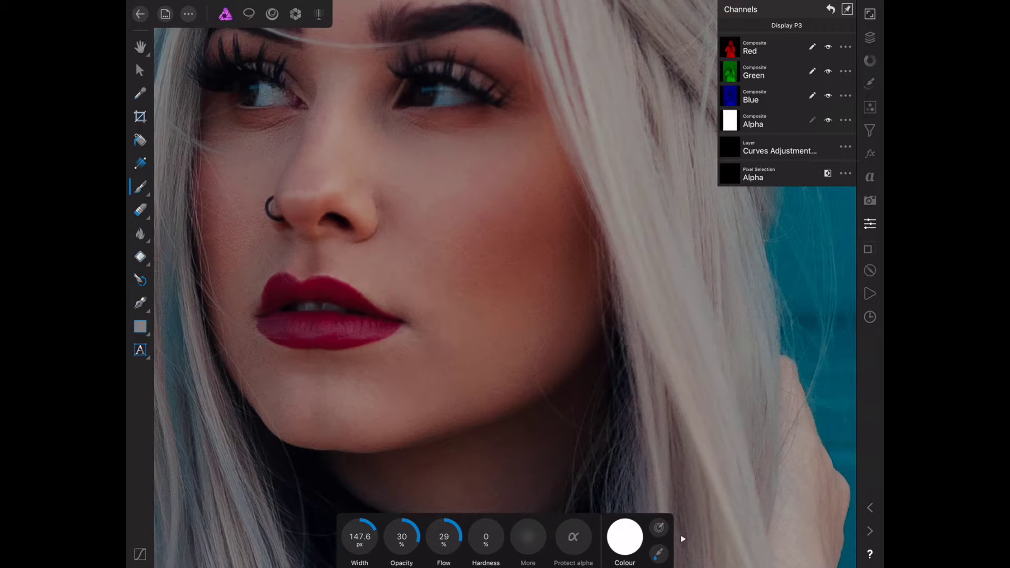
pyautogui.hotkey('ctrl', '-')
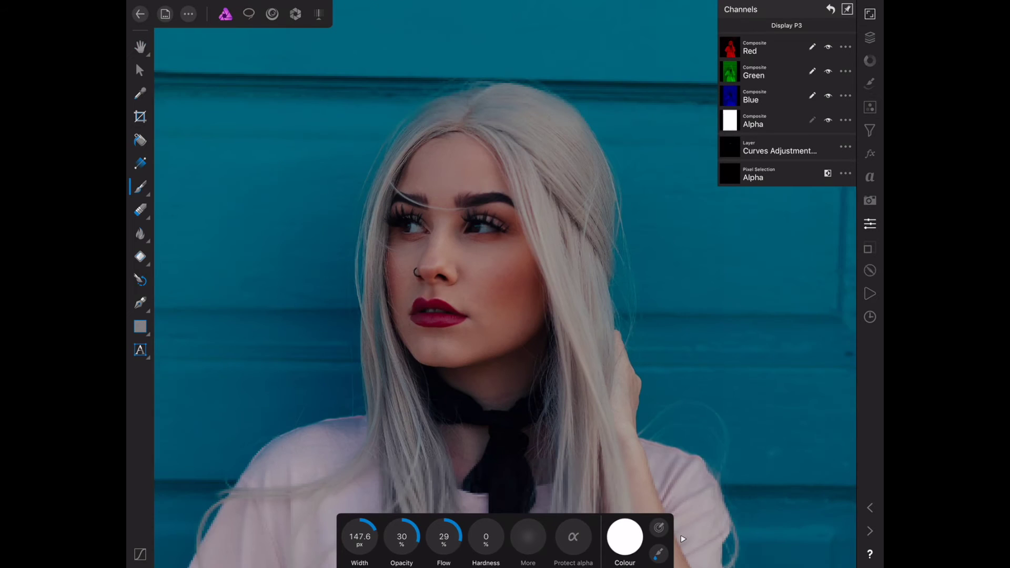
# Step: Select the Curves adjustment together with the retouch Group and group them with Ctrl+G
pyautogui.press('F7')
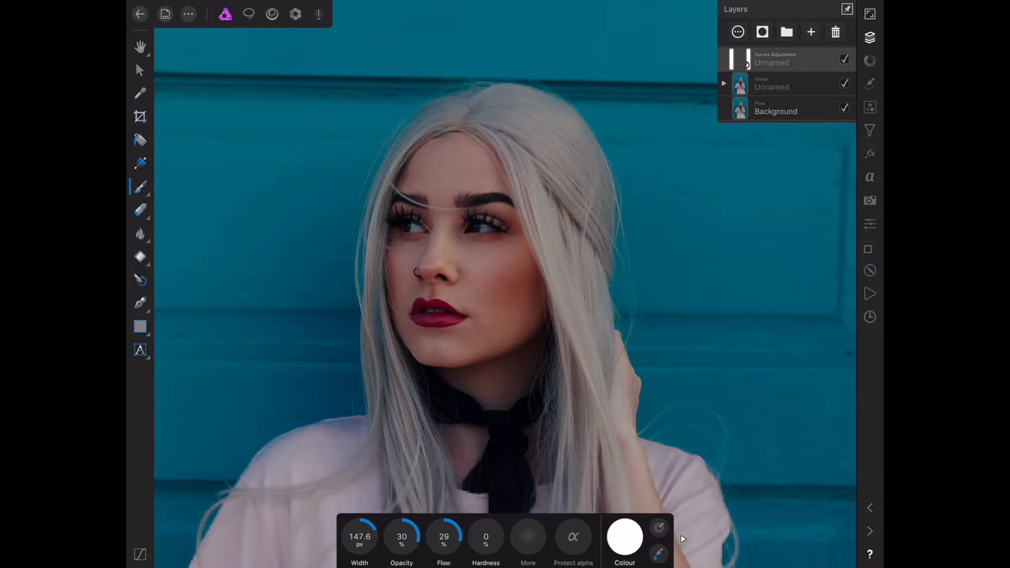
pyautogui.scroll(-5, 437, 284)
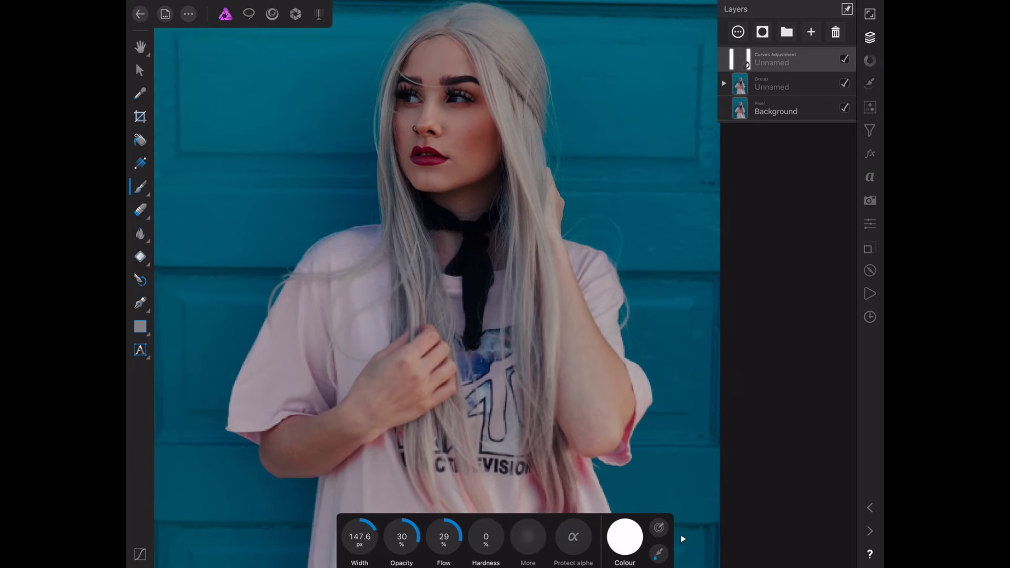
pyautogui.scroll(5, 437, 284)
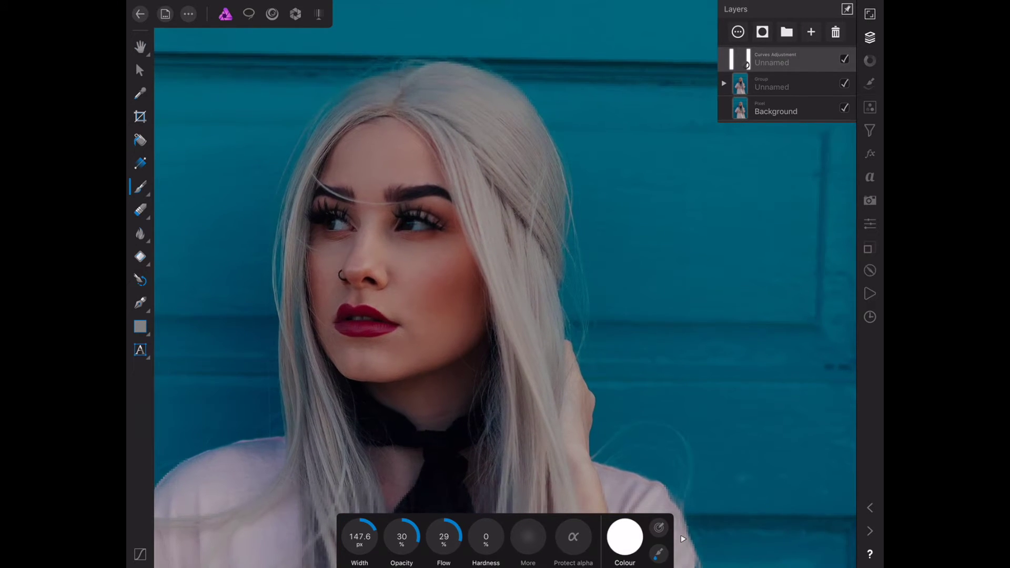
pyautogui.scroll(5, 436, 285)
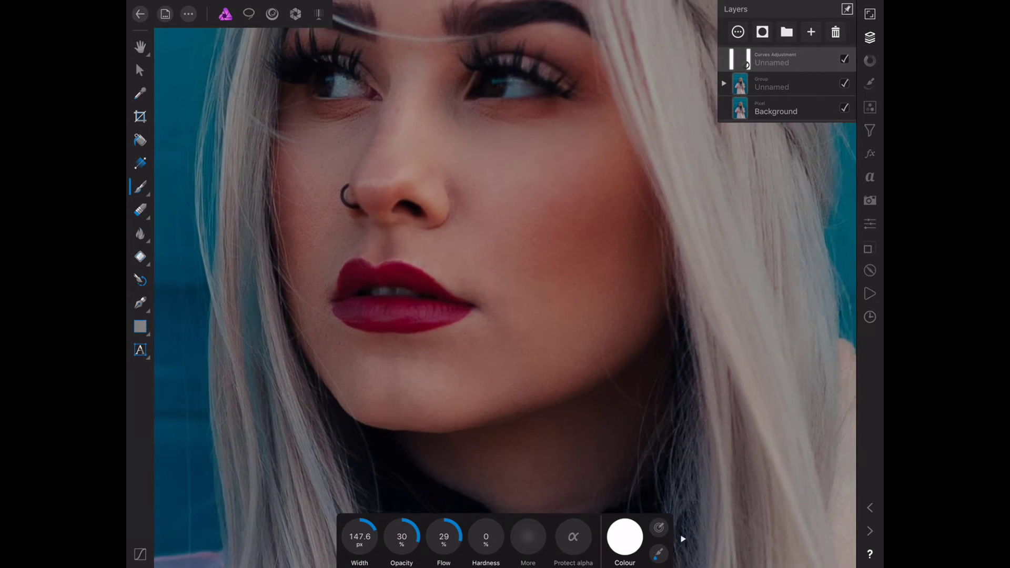
pyautogui.scroll(-5, 436, 284)
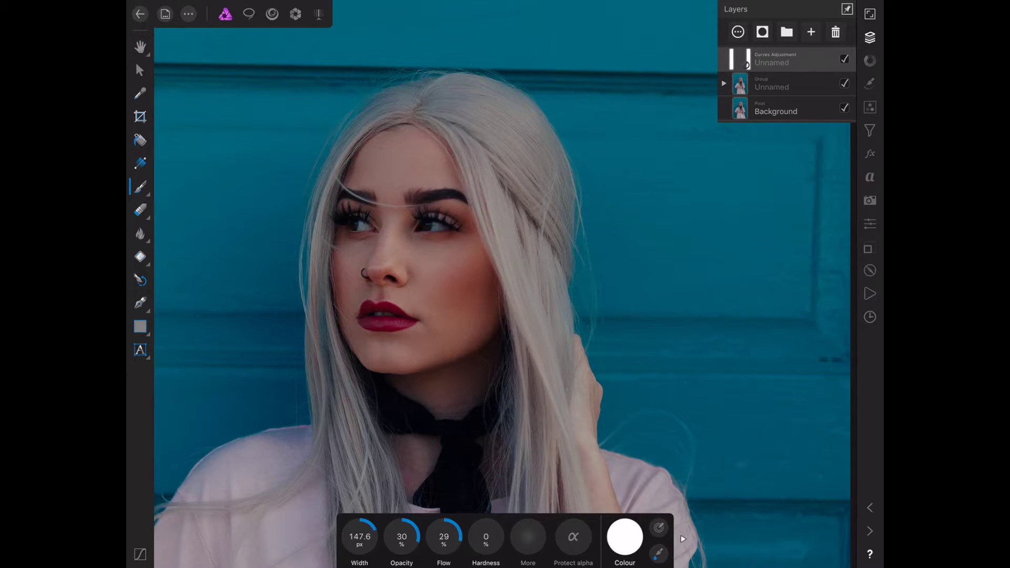
pyautogui.click(789, 84)
pyautogui.hotkey('ctrl', 'g')
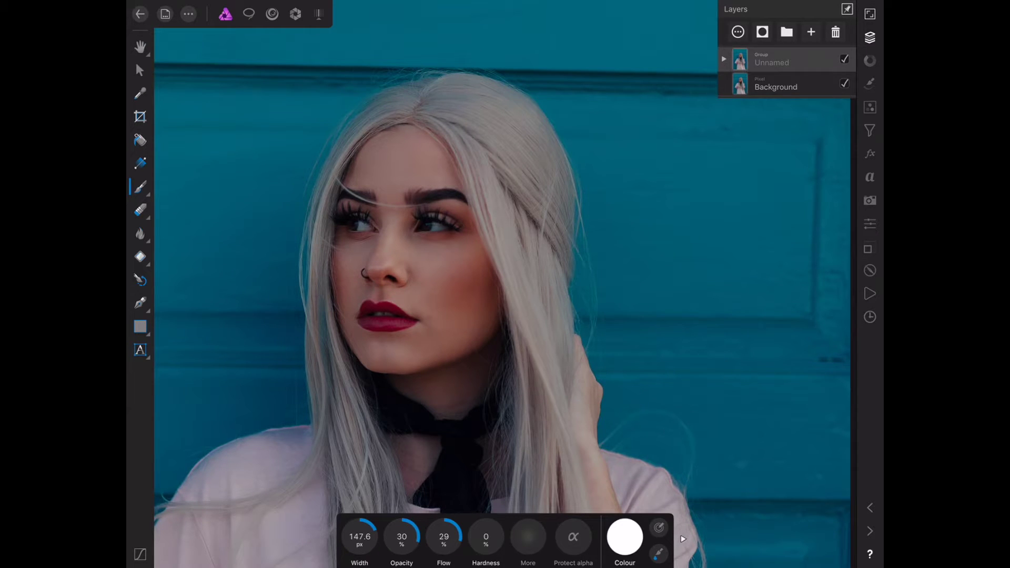
pyautogui.click(869, 130)
# Step: Add a new Curves adjustment and pull its curve down to darken the photo
pyautogui.click(869, 107)
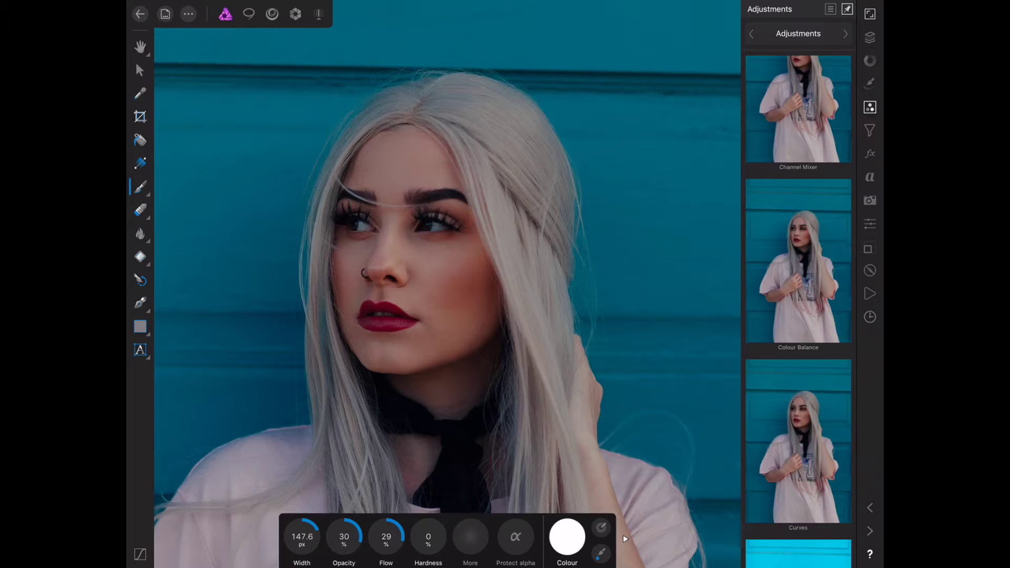
pyautogui.click(798, 442)
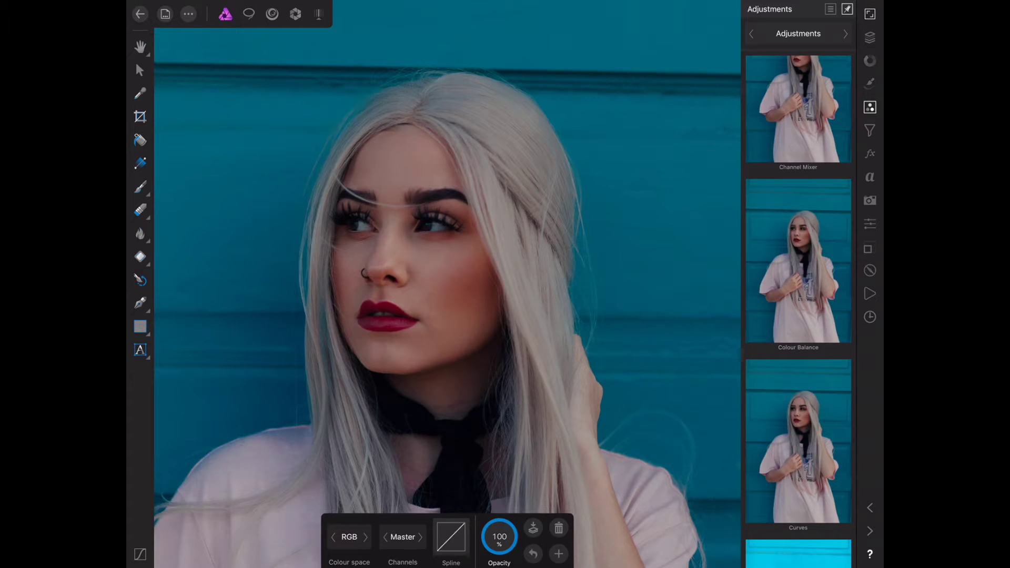
pyautogui.scroll(3, 379, 273)
pyautogui.click(451, 537)
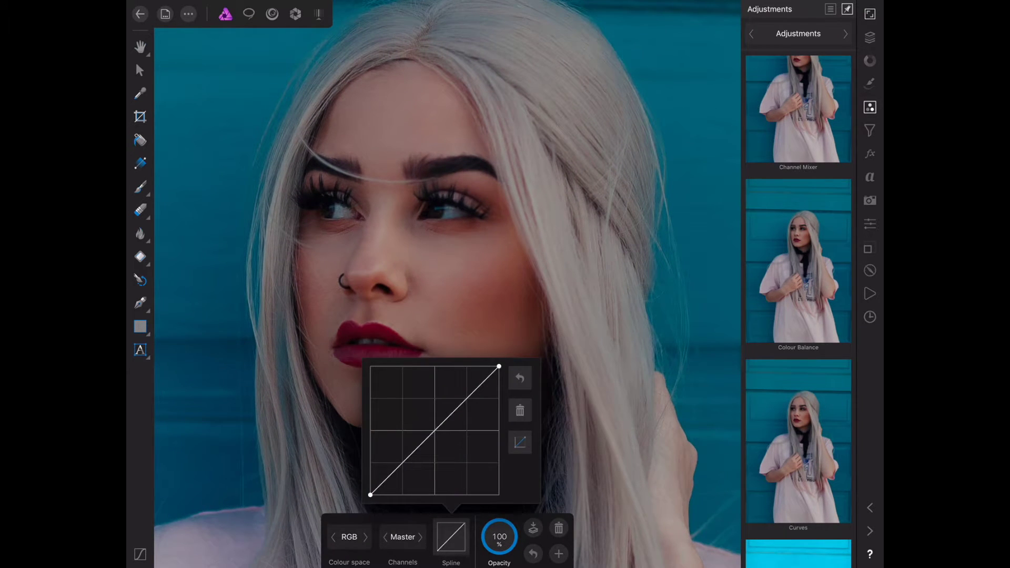
pyautogui.moveTo(408, 456); pyautogui.dragTo(405, 465)
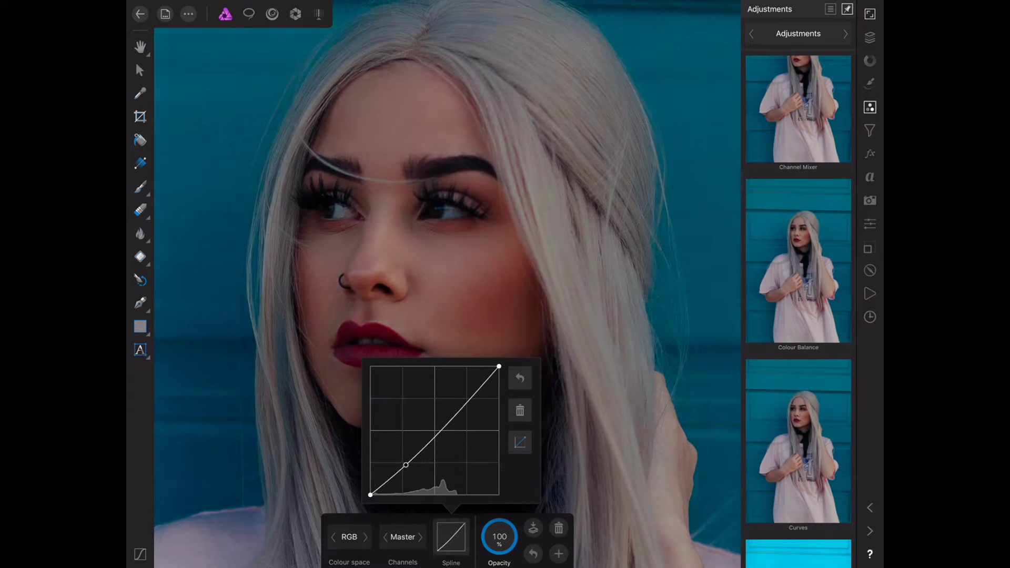
pyautogui.moveTo(406, 465); pyautogui.dragTo(405, 466)
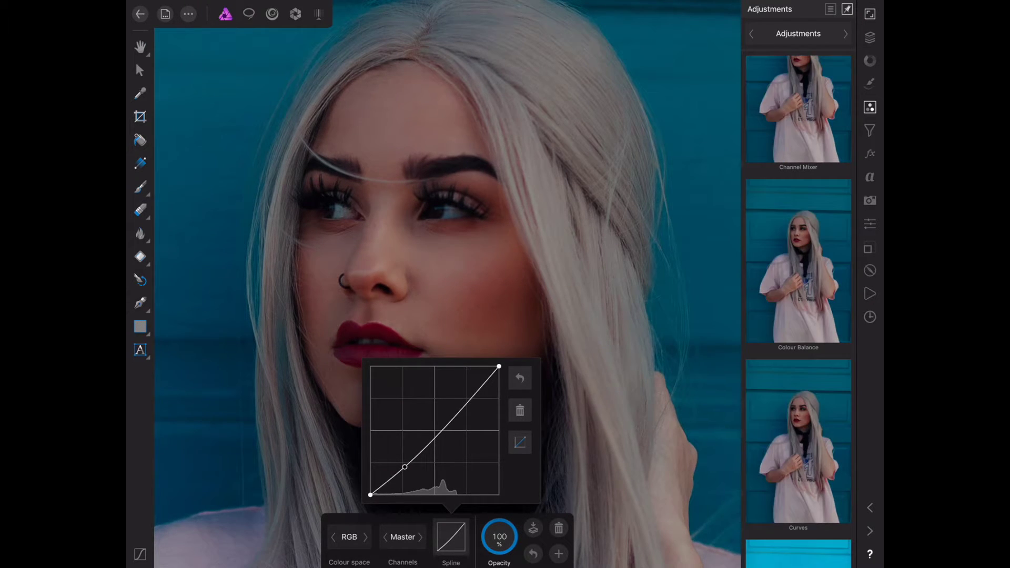
# Step: Invert the new Curves adjustment's mask to hide the darkening
pyautogui.click(451, 537)
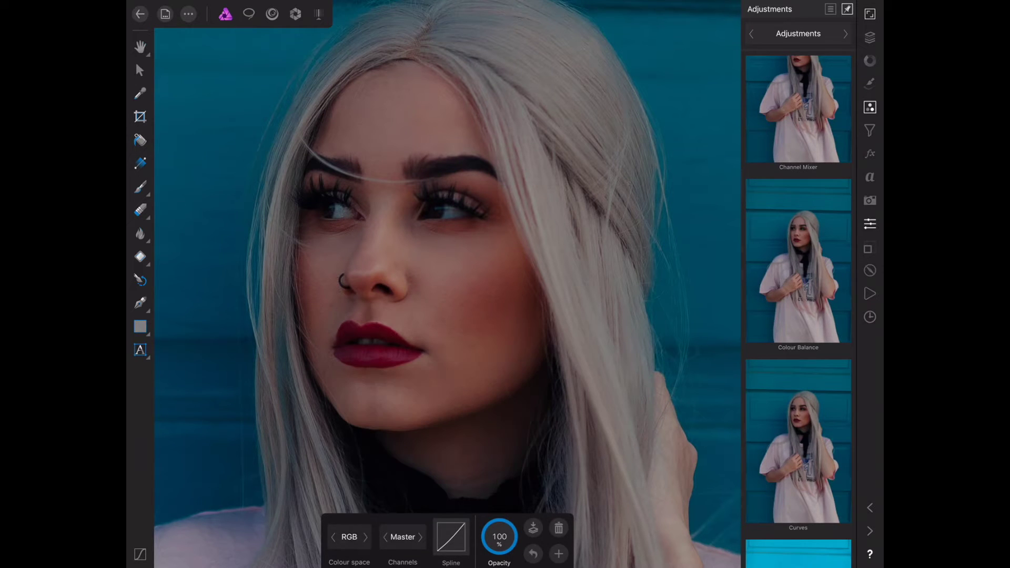
pyautogui.click(870, 223)
pyautogui.click(845, 71)
pyautogui.click(761, 202)
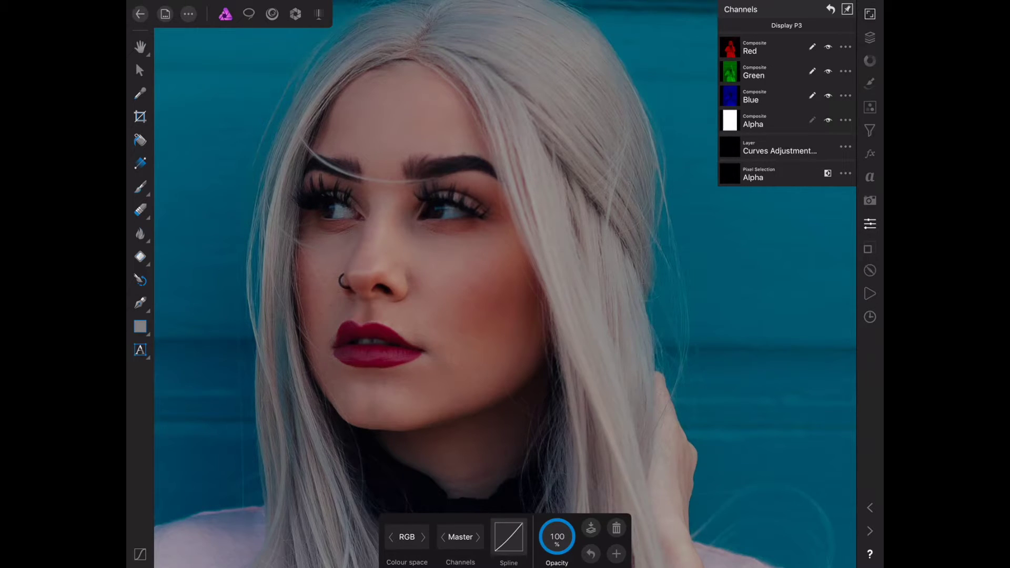
# Step: Switch to the white Paint Brush and shrink it to a few pixels for eyebrow detail
pyautogui.scroll(2, 474, 211)
pyautogui.scroll(2, 473, 210)
pyautogui.scroll(3, 474, 211)
pyautogui.scroll(3, 473, 211)
pyautogui.press('b')
pyautogui.press('[')
pyautogui.press('[')
pyautogui.press('[')
pyautogui.press(']')
pyautogui.press(']')
pyautogui.press(']')
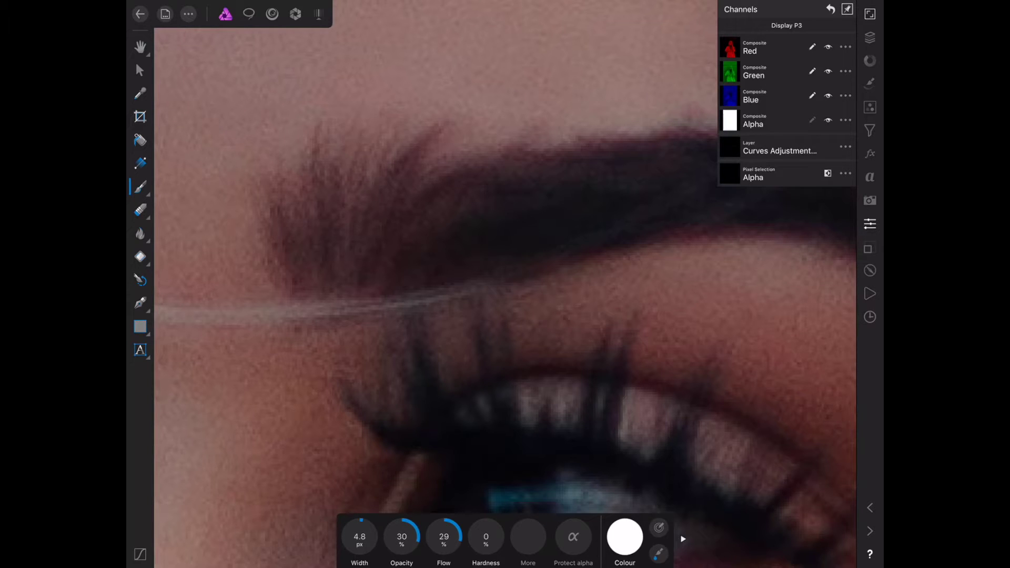
# Step: Show the layer list and paint darkening along the eyebrow on the Curves mask
pyautogui.click(870, 38)
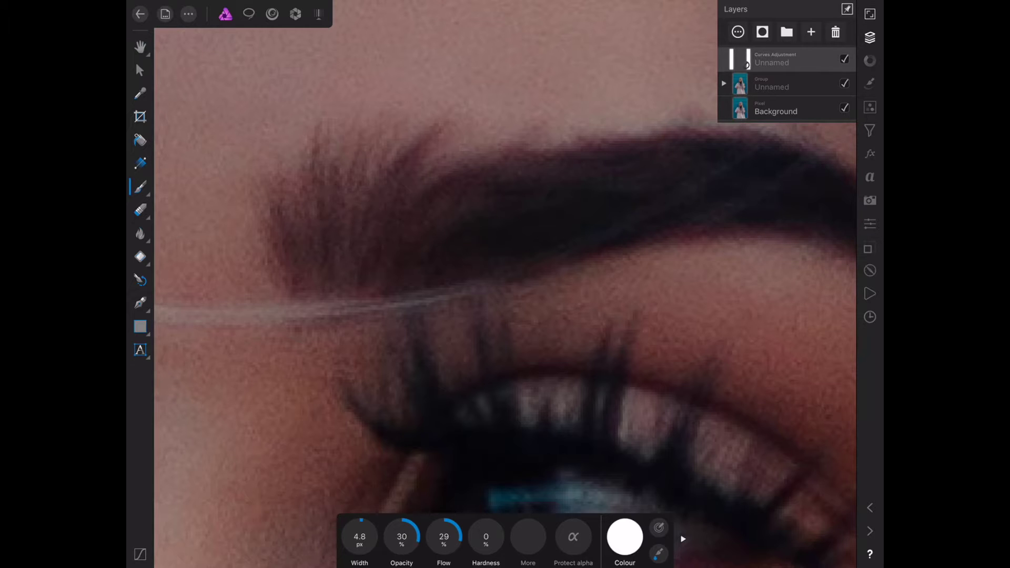
pyautogui.scroll(-2, 505, 284)
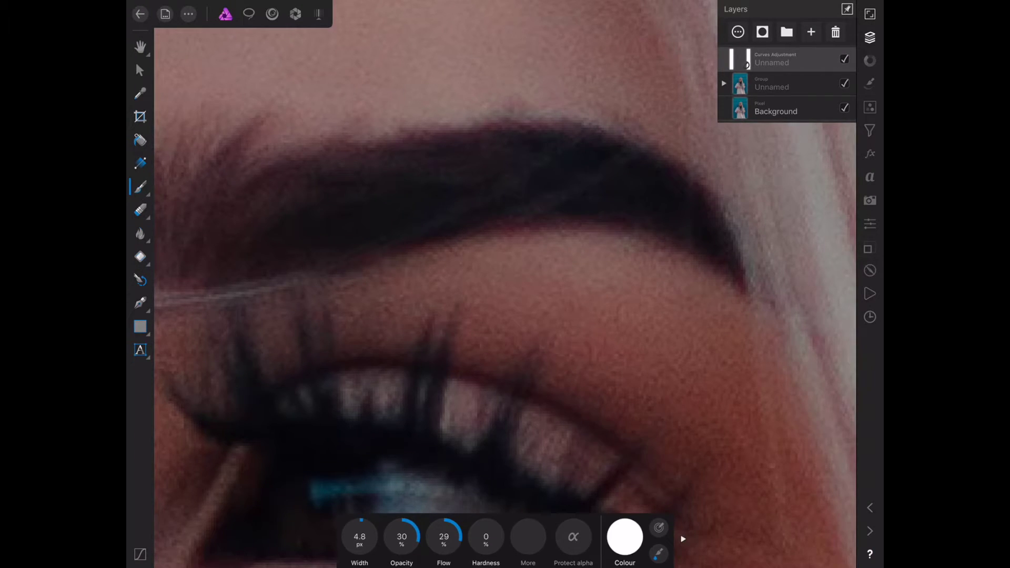
# Step: Try the Erase Brush, then return to the Paint Brush at 6.5 px width
pyautogui.scroll(-3, 505, 284)
pyautogui.scroll(2, 505, 284)
pyautogui.press('e')
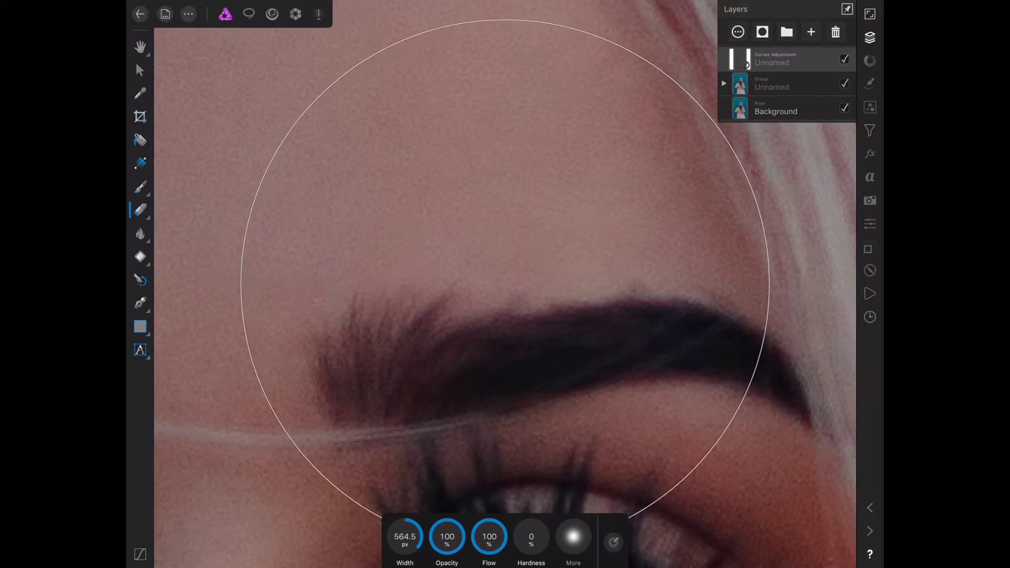
pyautogui.moveTo(405, 537); pyautogui.dragTo(371, 536)
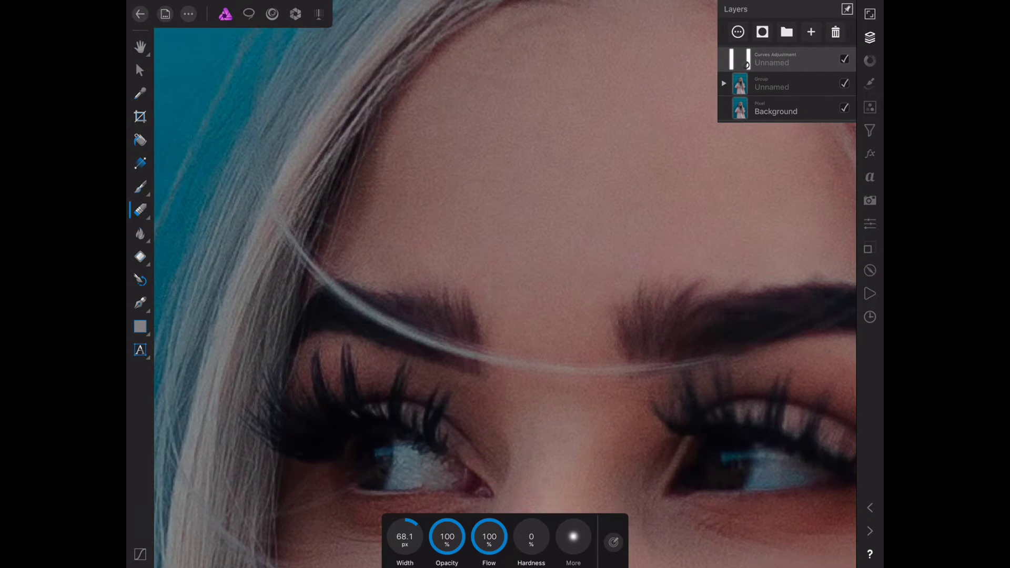
pyautogui.click(140, 209)
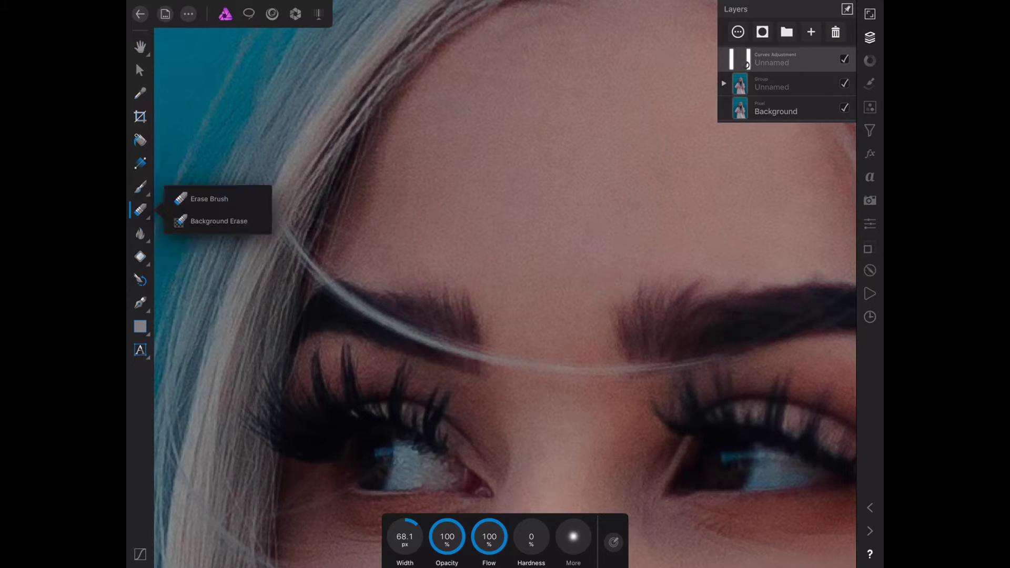
pyautogui.click(140, 187)
pyautogui.moveTo(359, 536)
pyautogui.mouseDown()
pyautogui.moveTo(341, 537)
pyautogui.moveTo(368, 537)
pyautogui.mouseUp()
pyautogui.scroll(2, 505, 284)
pyautogui.scroll(1, 505, 284)
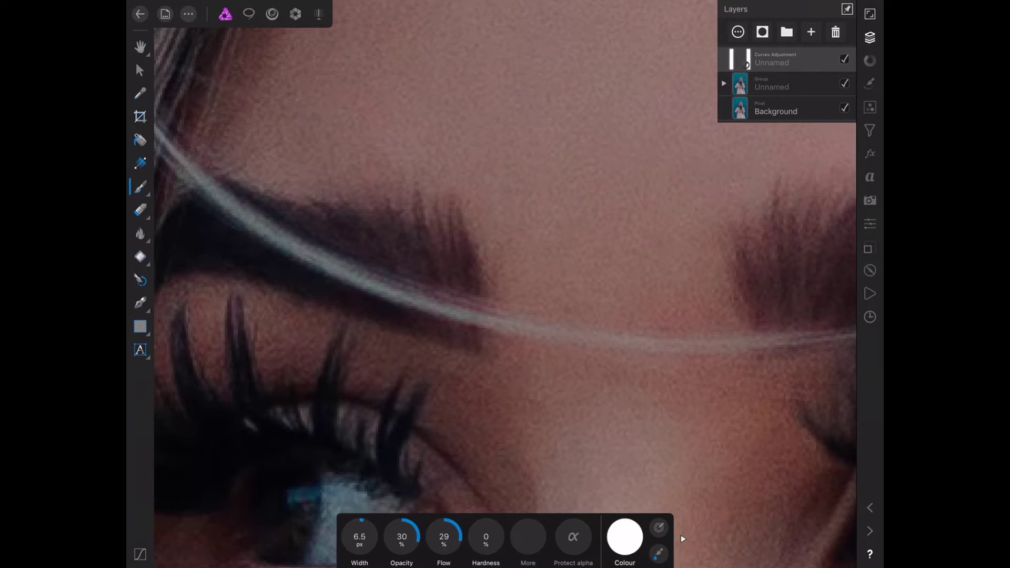
# Step: Widen the brush to 31.6 px in full-screen view, then restore the panels
pyautogui.click(870, 14)
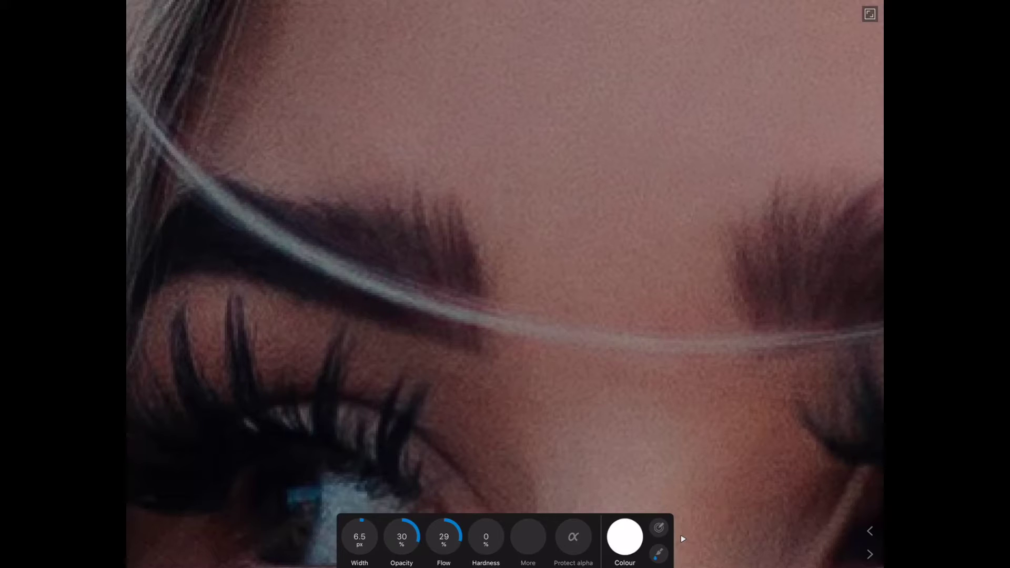
pyautogui.moveTo(359, 536); pyautogui.dragTo(400, 536)
pyautogui.click(870, 14)
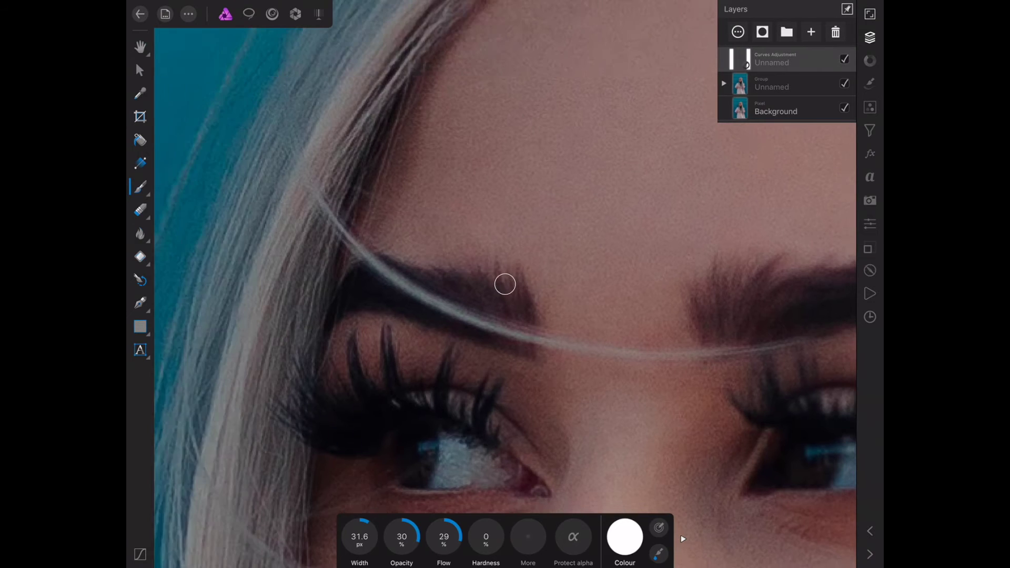
pyautogui.moveTo(683, 263); pyautogui.dragTo(474, 284)
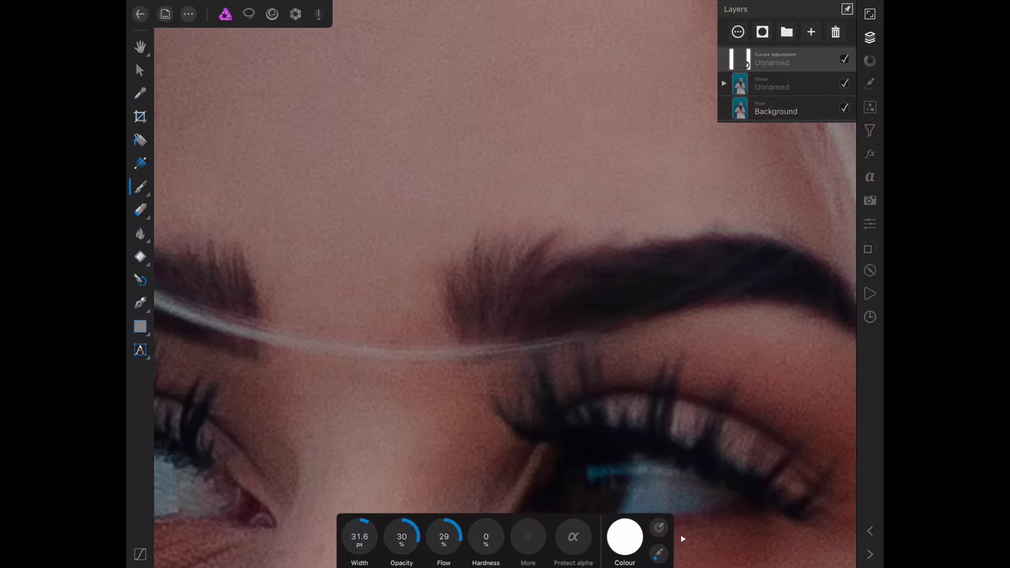
# Step: Toggle the Curves adjustment's visibility off and on to compare the darkened eyebrows
pyautogui.scroll(-5, 505, 284)
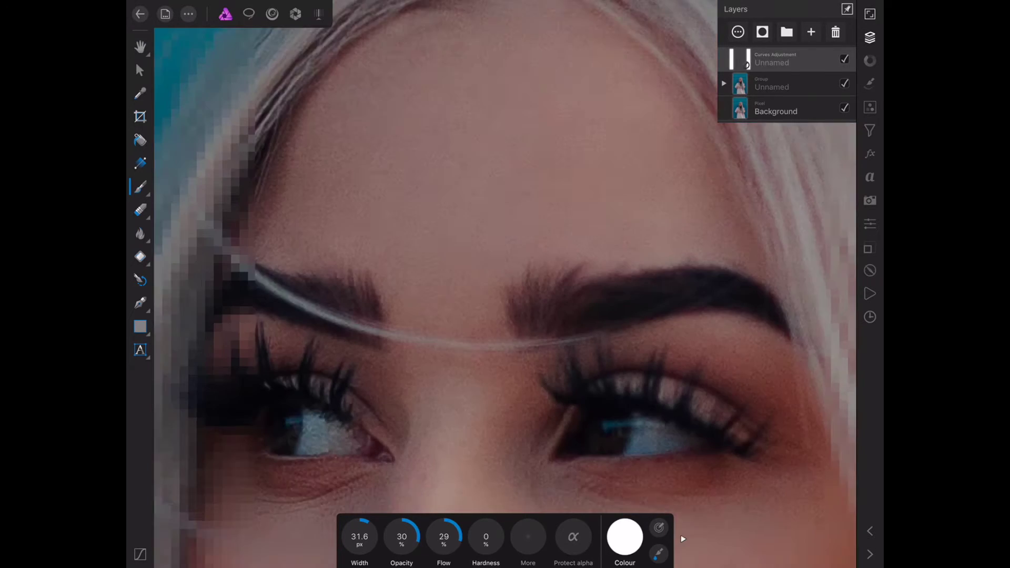
pyautogui.click(844, 59)
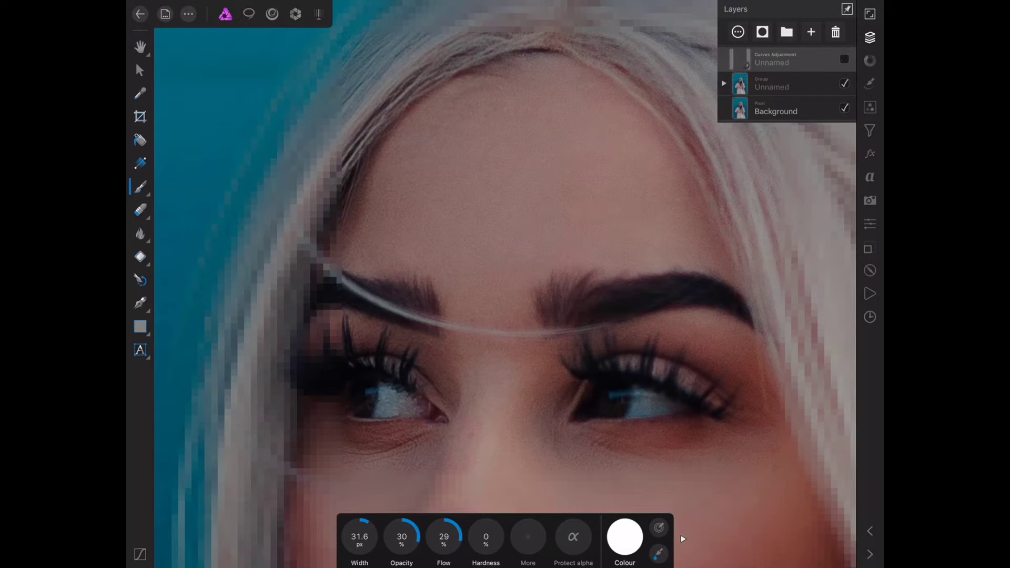
pyautogui.click(845, 59)
pyautogui.click(845, 59)
pyautogui.scroll(-3, 505, 284)
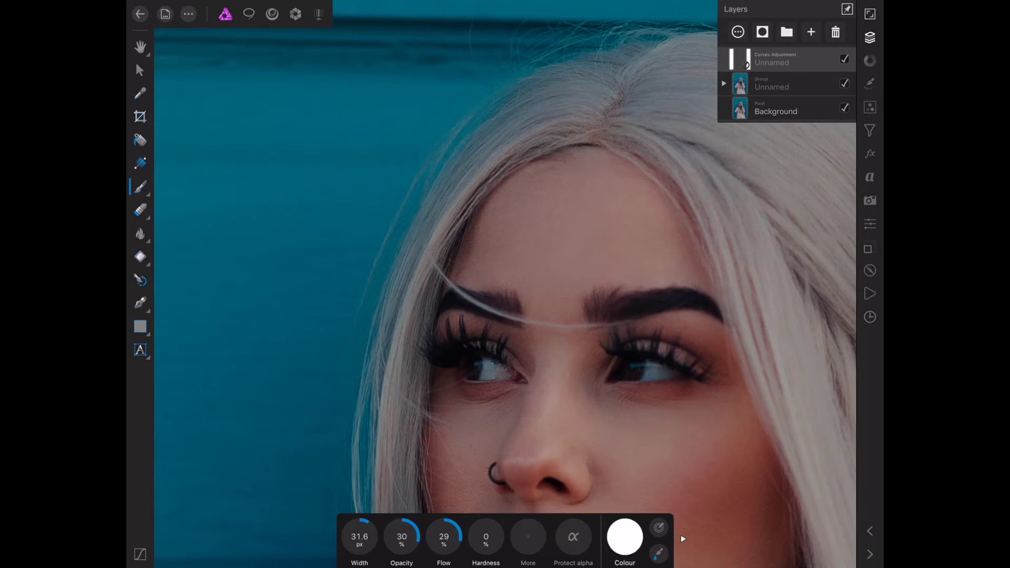
pyautogui.scroll(3, 505, 284)
pyautogui.scroll(2, 505, 284)
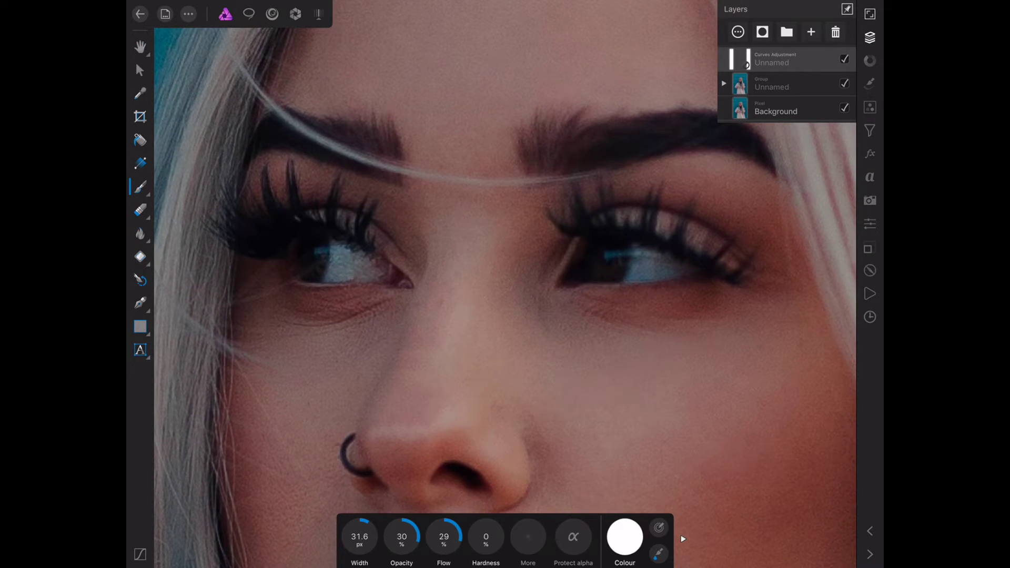
pyautogui.scroll(-1, 505, 284)
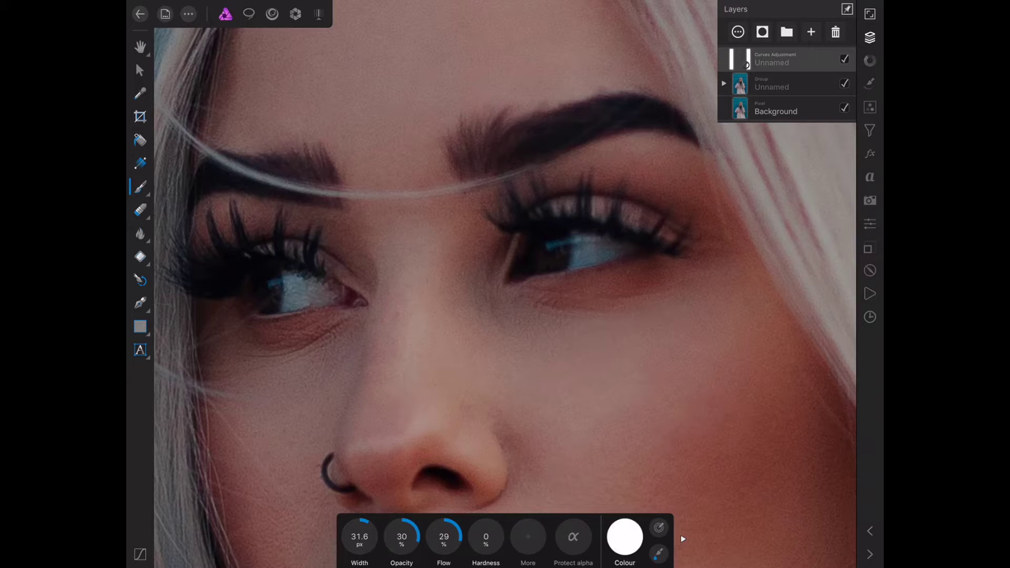
# Step: Drag the nested Curves adjustment above the Group and select the High Frequency layer
pyautogui.click(773, 85)
pyautogui.click(723, 83)
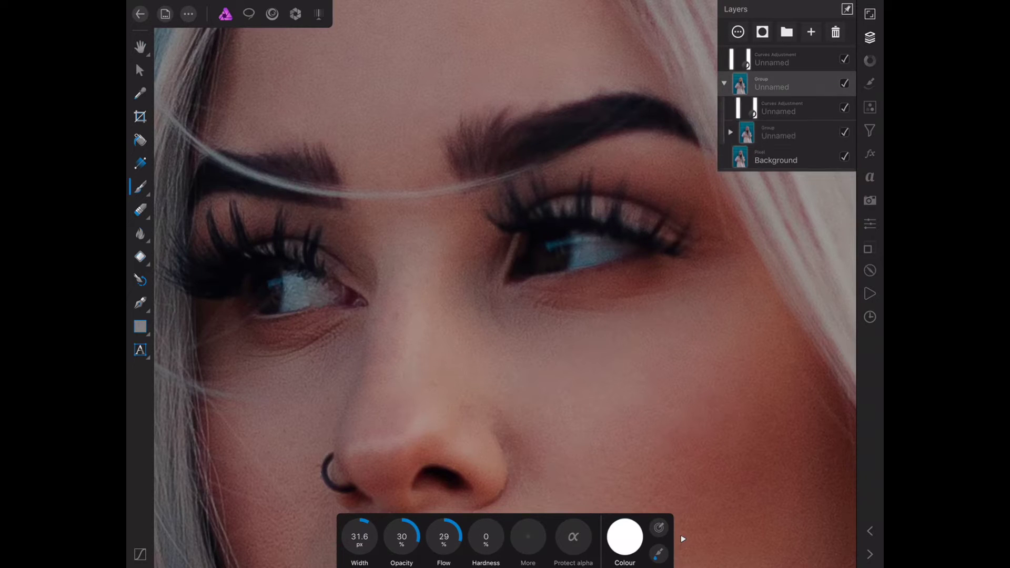
pyautogui.click(779, 132)
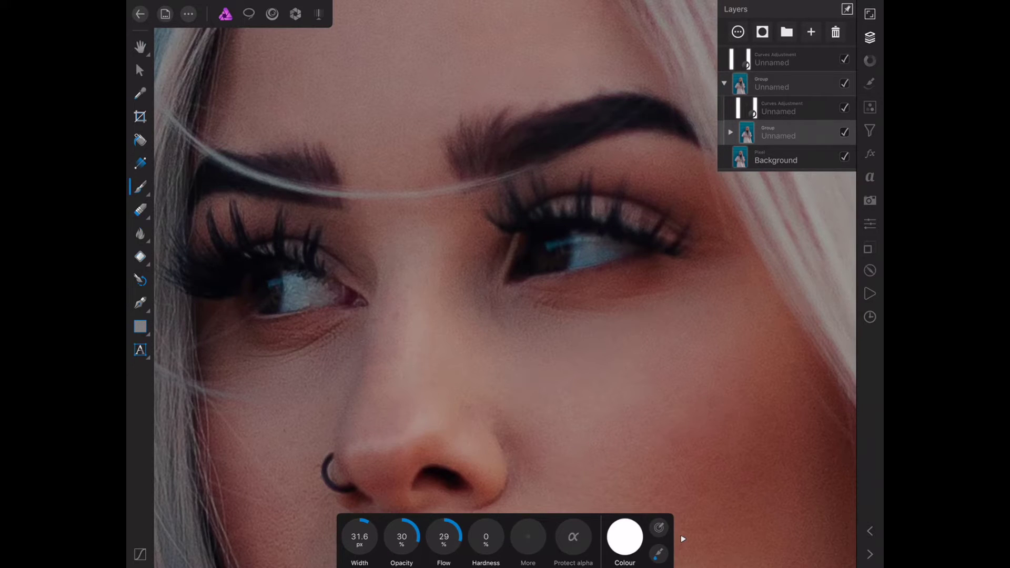
pyautogui.moveTo(778, 108); pyautogui.dragTo(779, 79)
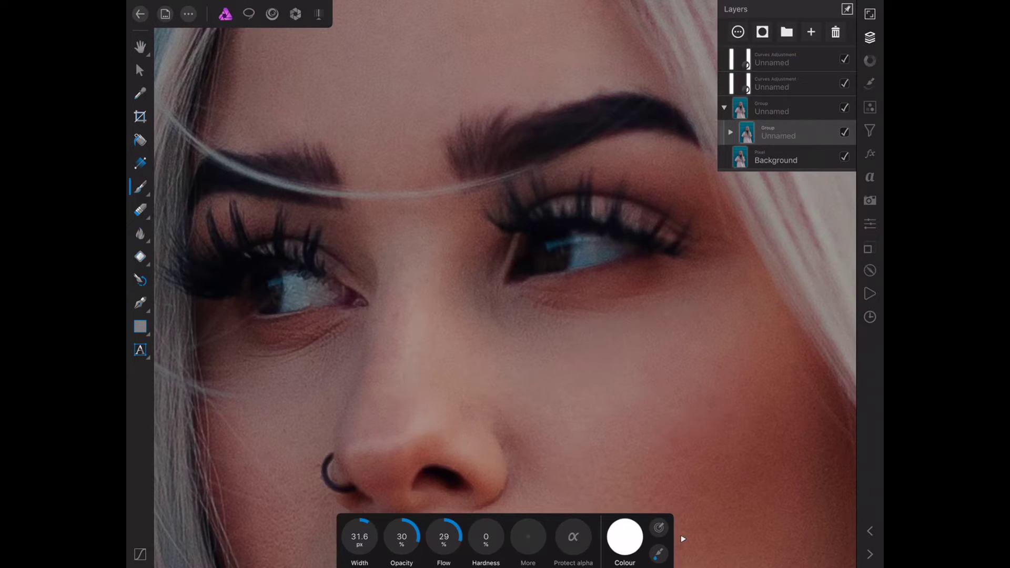
pyautogui.click(731, 132)
pyautogui.click(795, 158)
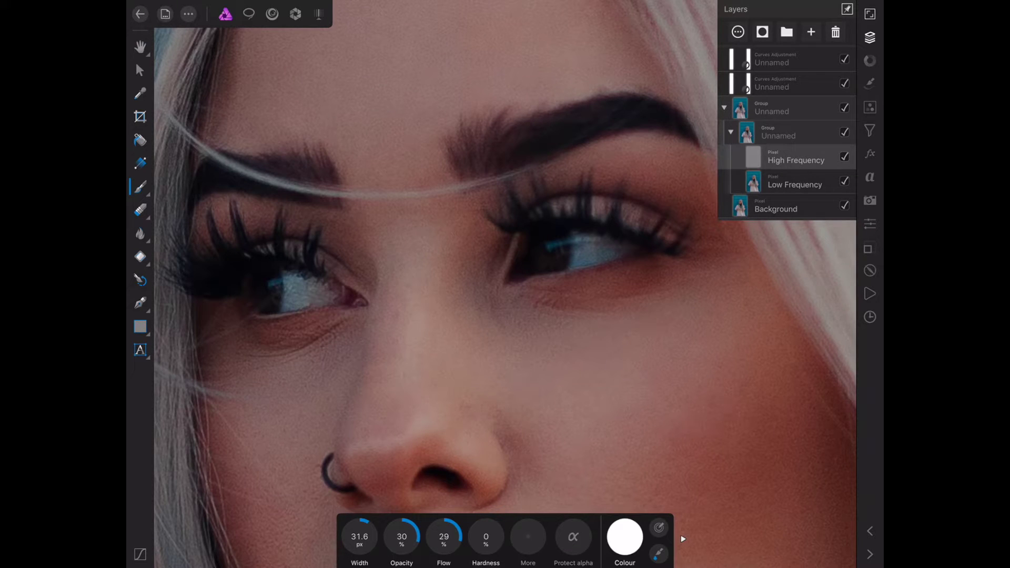
# Step: With the Patch tool, patch a blemish on the nose bridge
pyautogui.press('s')
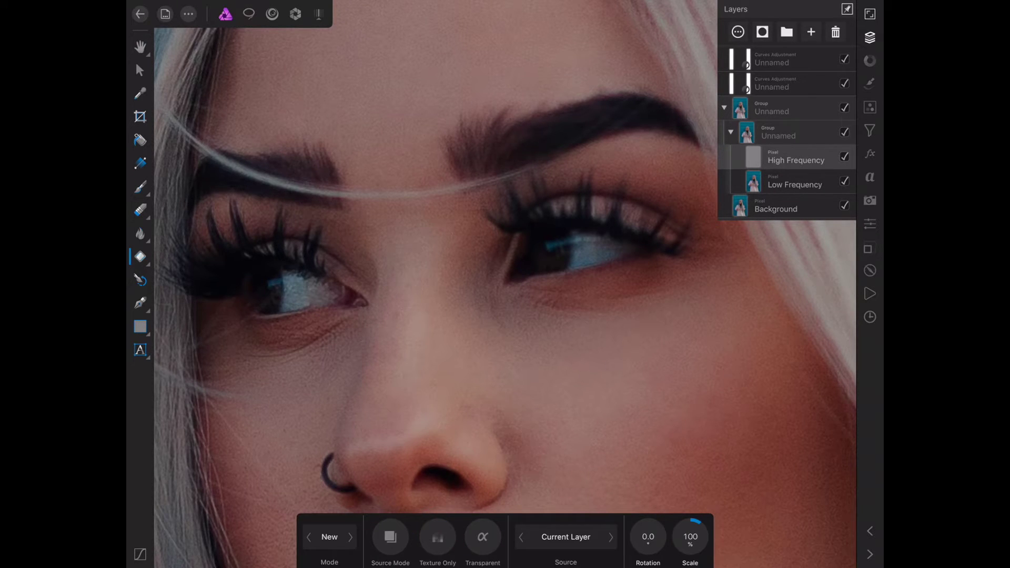
pyautogui.scroll(5, 351, 250)
pyautogui.scroll(-3, 437, 300)
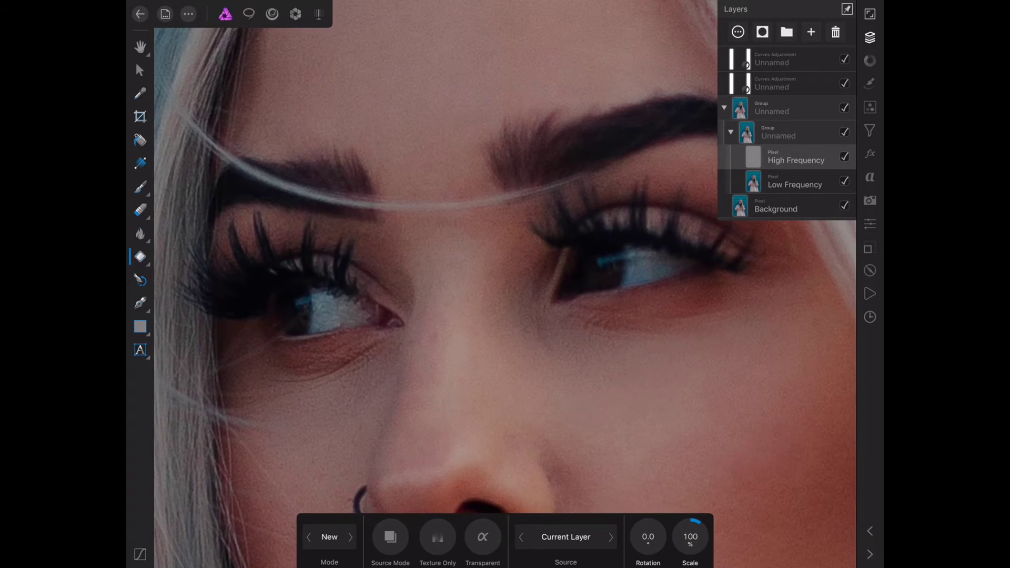
pyautogui.scroll(3, 450, 382)
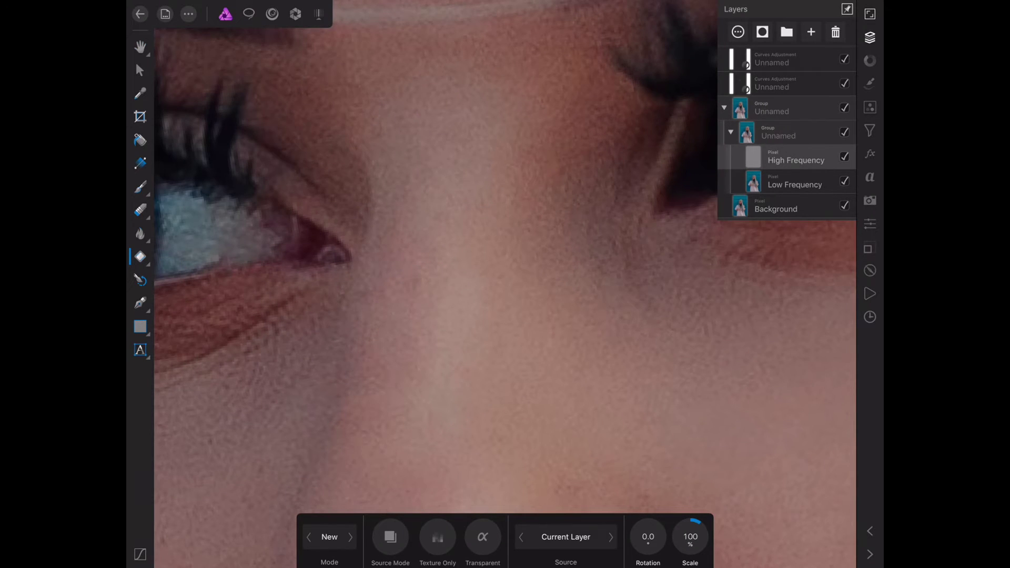
pyautogui.keyDown('alt'); pyautogui.click(412, 275); pyautogui.keyUp('alt')
pyautogui.moveTo(423, 100); pyautogui.dragTo(375, 160)
pyautogui.scroll(-5, 505, 285)
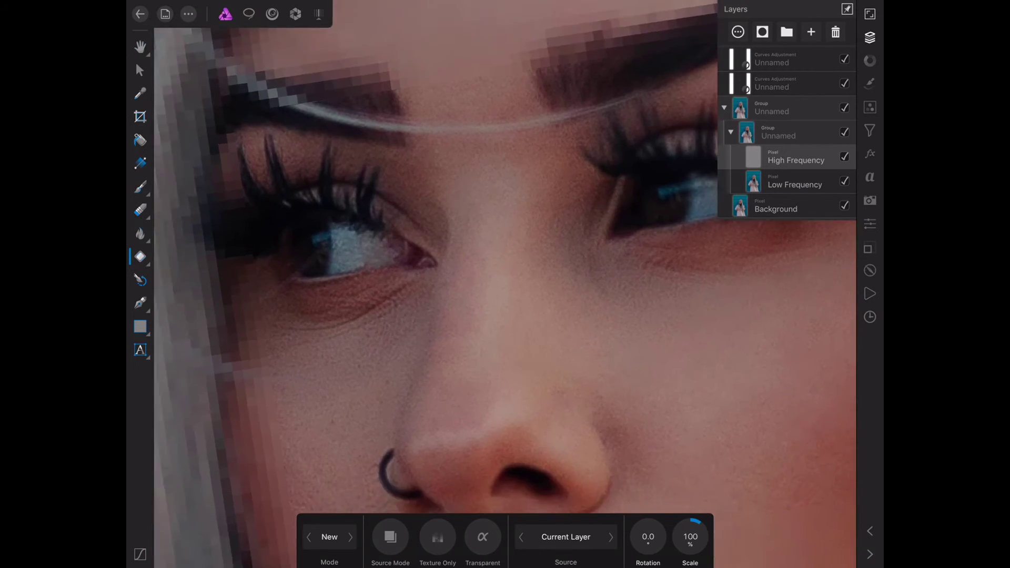
pyautogui.scroll(4, 368, 211)
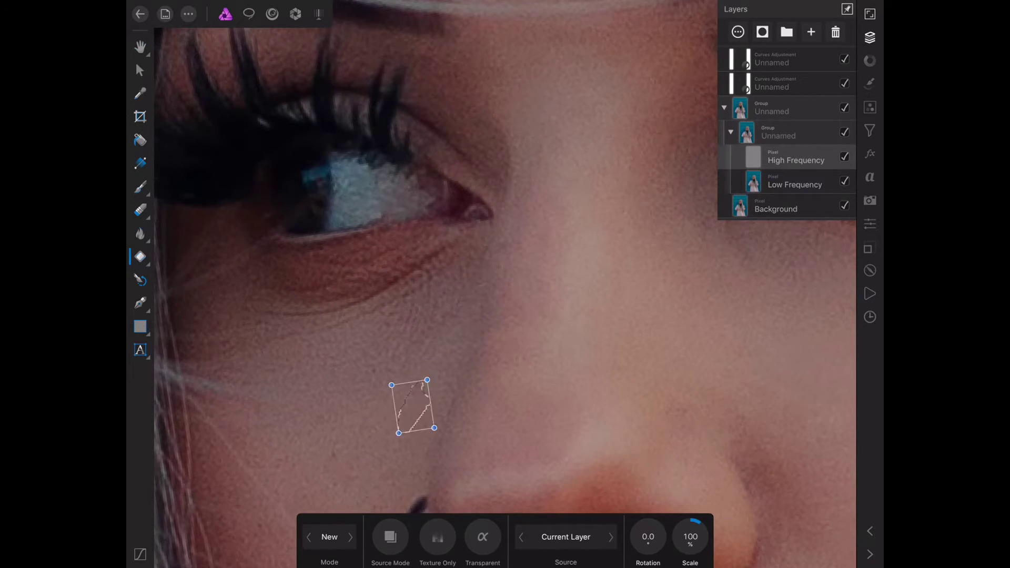
pyautogui.scroll(-2, 452, 284)
pyautogui.scroll(-1, 457, 284)
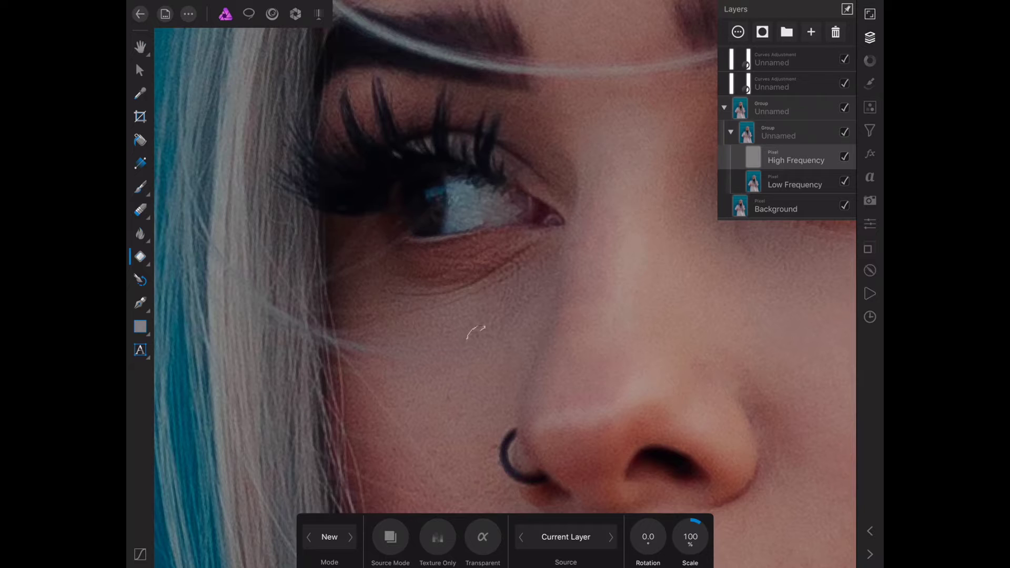
# Step: Patch several blemishes on the cheek and one on the chin
pyautogui.click(482, 310)
pyautogui.moveTo(483, 311); pyautogui.dragTo(455, 392)
pyautogui.moveTo(471, 334); pyautogui.dragTo(487, 352)
pyautogui.scroll(-5, 505, 284)
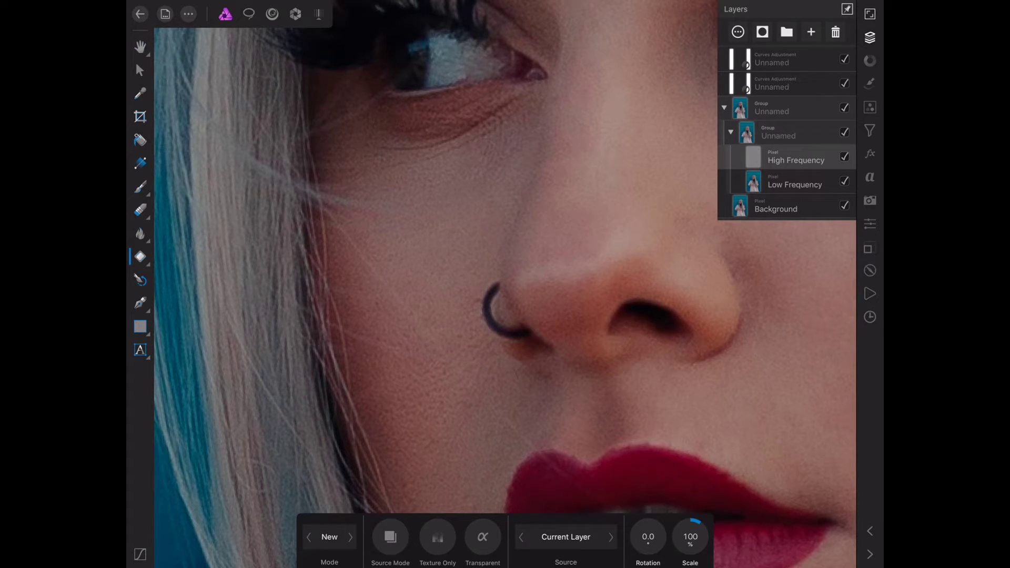
pyautogui.moveTo(413, 274); pyautogui.dragTo(429, 295)
pyautogui.scroll(-5, 505, 284)
pyautogui.moveTo(431, 420); pyautogui.dragTo(451, 451)
pyautogui.scroll(-3, 505, 284)
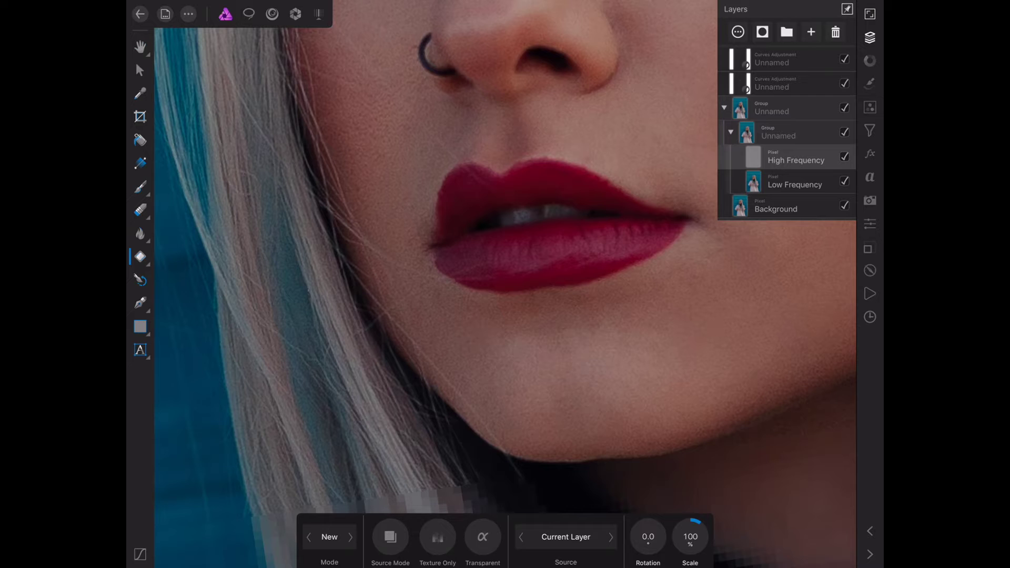
pyautogui.scroll(2, 505, 284)
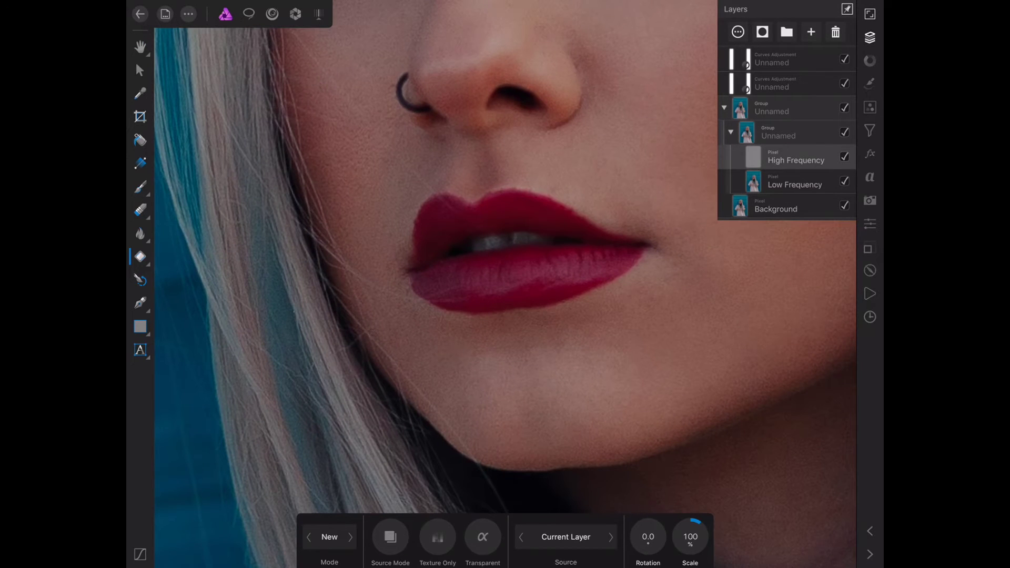
pyautogui.scroll(1, 505, 284)
pyautogui.scroll(3, 505, 284)
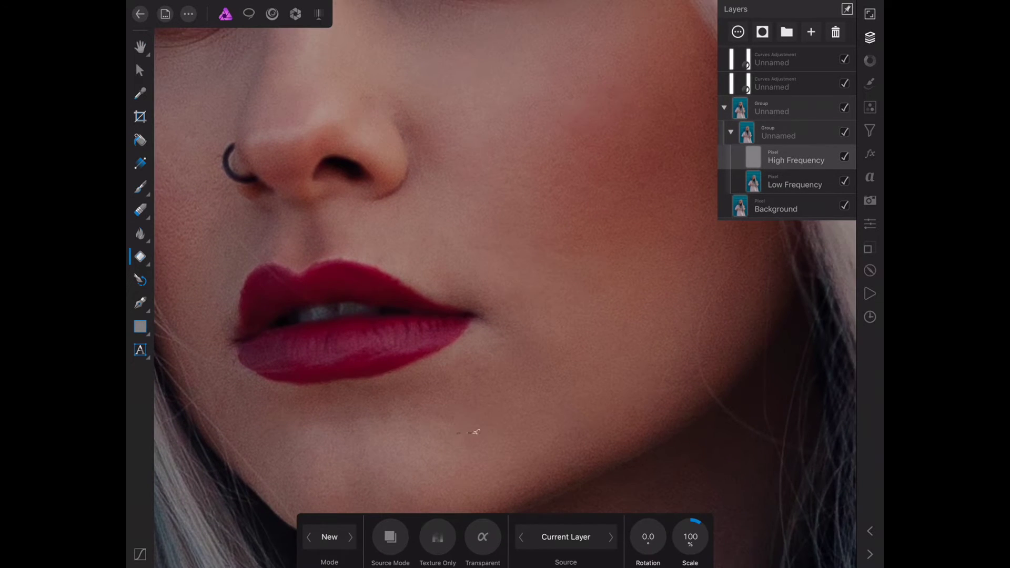
# Step: Clear the patch selection and bring the lip corner into view
pyautogui.scroll(3, 505, 284)
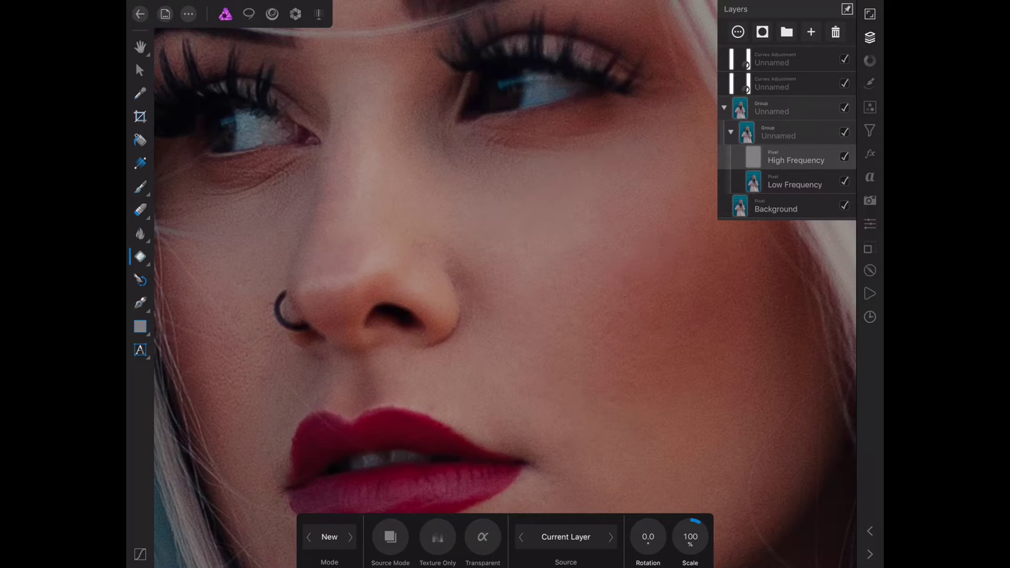
pyautogui.scroll(-2, 505, 284)
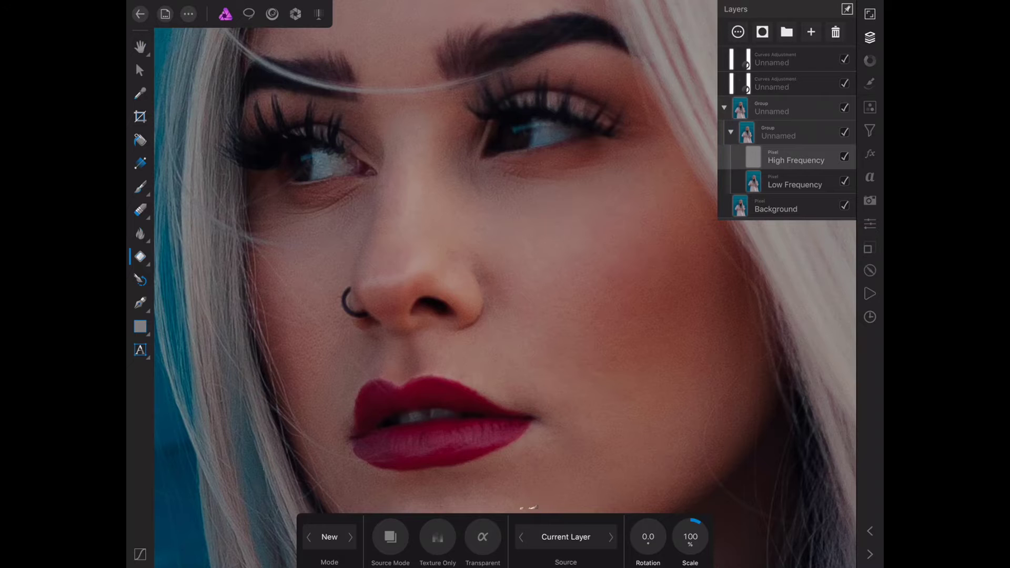
pyautogui.rightClick(645, 386)
pyautogui.click(587, 363)
pyautogui.scroll(5, 507, 385)
pyautogui.scroll(-1, 505, 284)
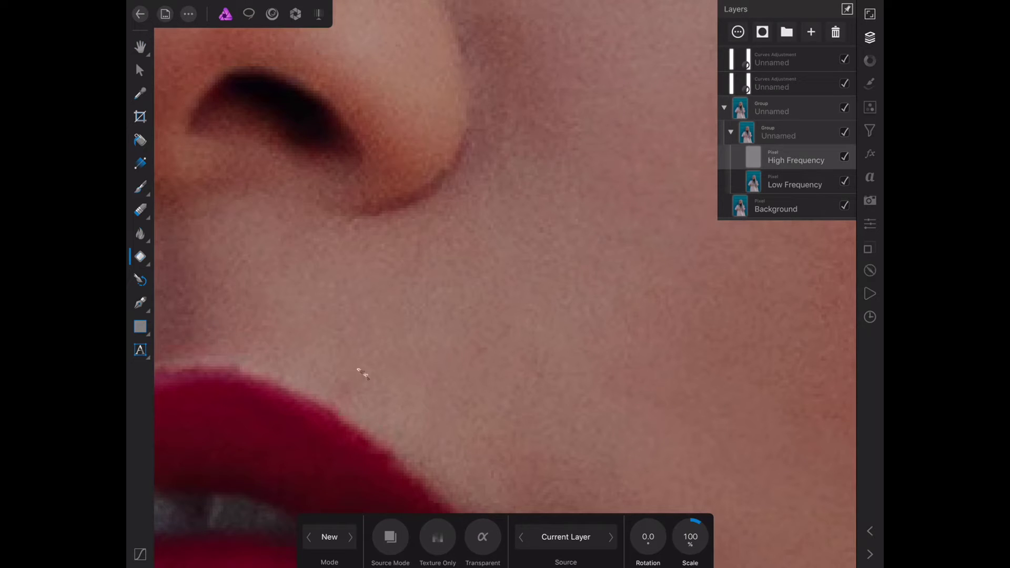
pyautogui.scroll(2, 383, 271)
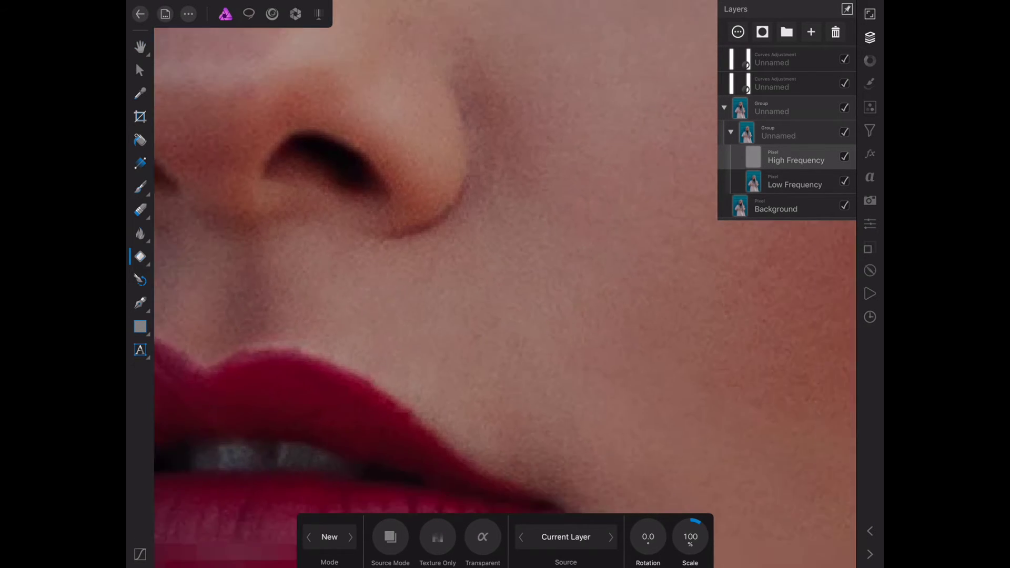
pyautogui.scroll(-3, 400, 295)
pyautogui.scroll(3, 491, 314)
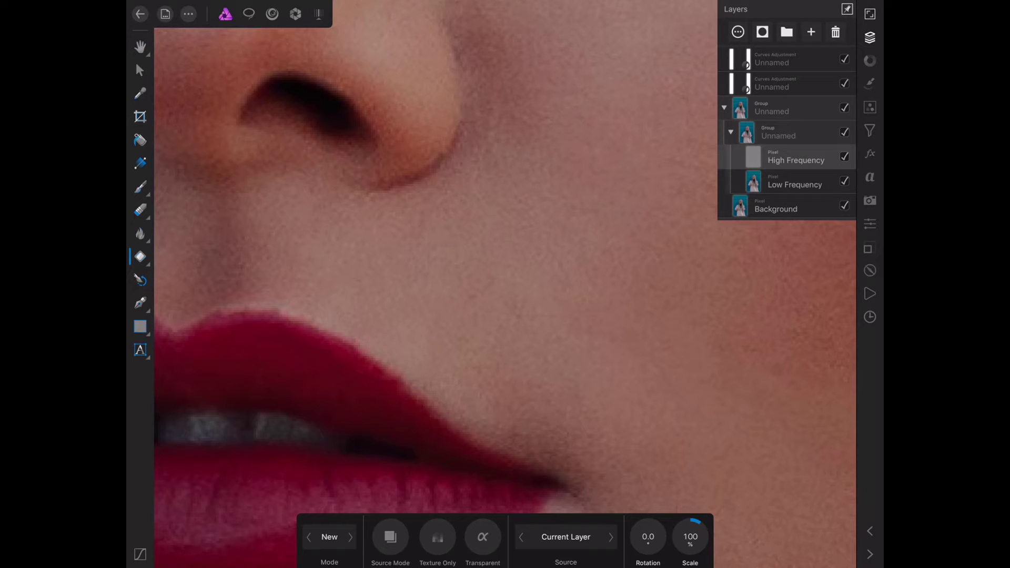
pyautogui.scroll(-3, 402, 299)
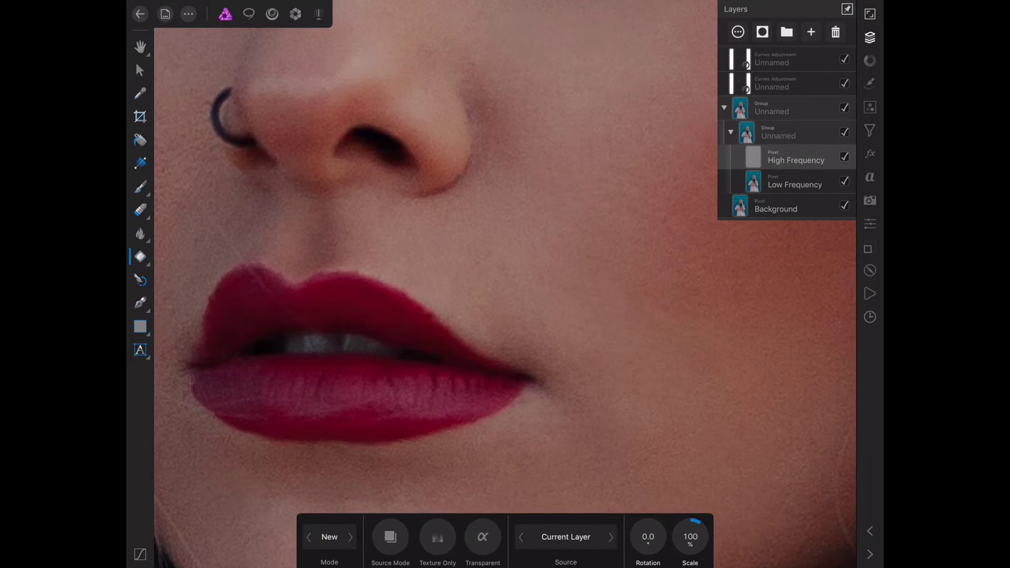
pyautogui.hscroll(-5, 505, 285)
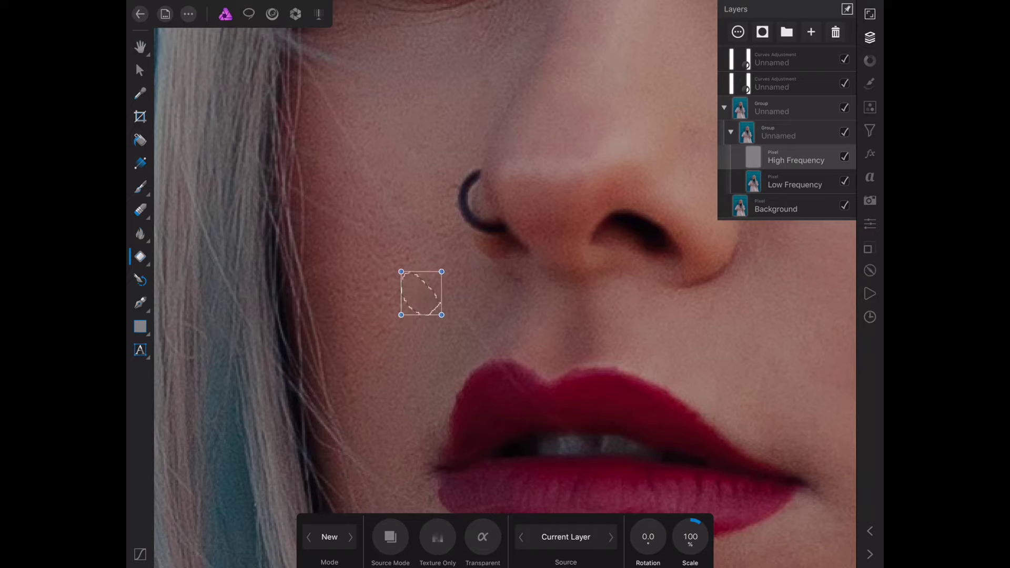
pyautogui.scroll(-2, 473, 284)
pyautogui.scroll(-5, 505, 284)
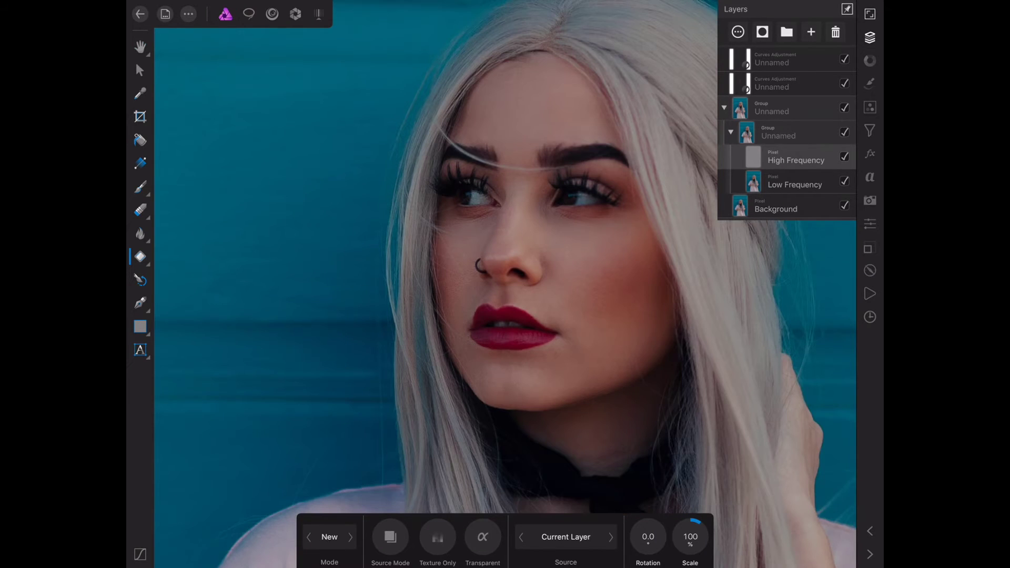
pyautogui.scroll(5, 599, 342)
pyautogui.scroll(3, 526, 316)
pyautogui.scroll(3, 500, 295)
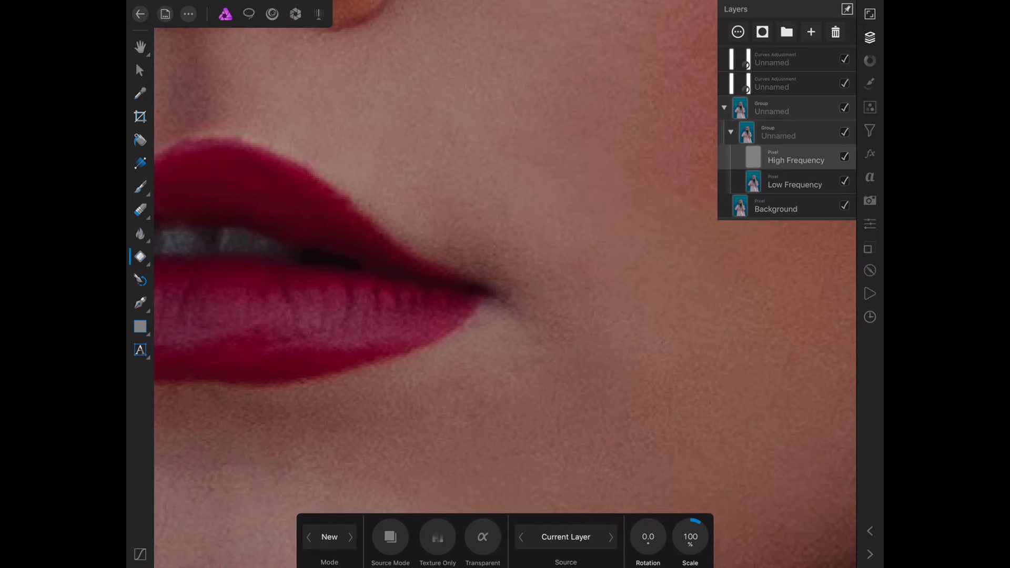
# Step: Inpaint blemishes beside the right lip corner and below the lower lip
pyautogui.moveTo(547, 337)
pyautogui.mouseDown()
pyautogui.moveTo(517, 374)
pyautogui.moveTo(452, 384)
pyautogui.mouseUp()
pyautogui.moveTo(557, 424); pyautogui.dragTo(463, 458)
pyautogui.moveTo(547, 347); pyautogui.dragTo(474, 421)
pyautogui.scroll(-5, 505, 284)
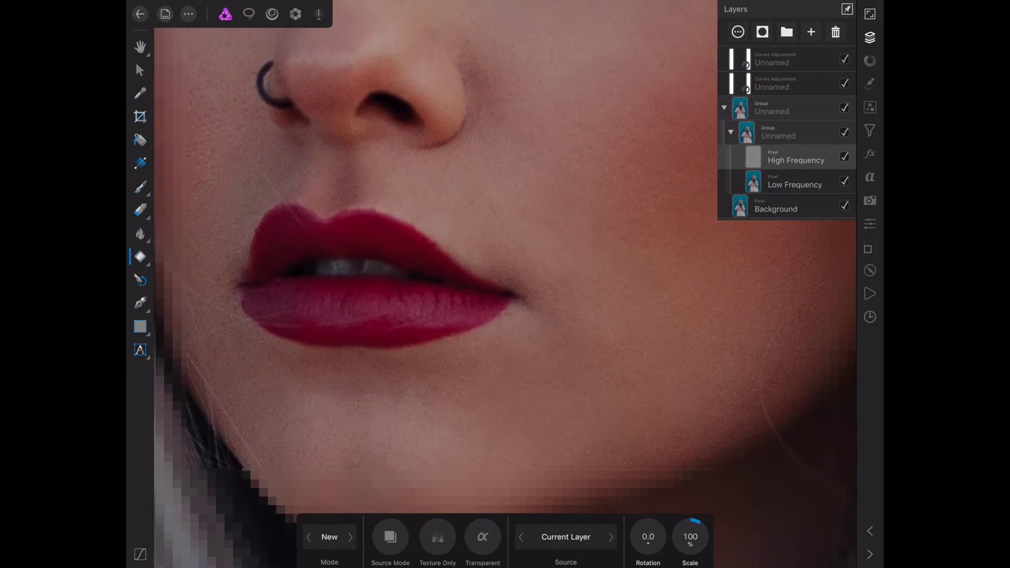
pyautogui.scroll(5, 369, 236)
pyautogui.moveTo(445, 389); pyautogui.dragTo(437, 423)
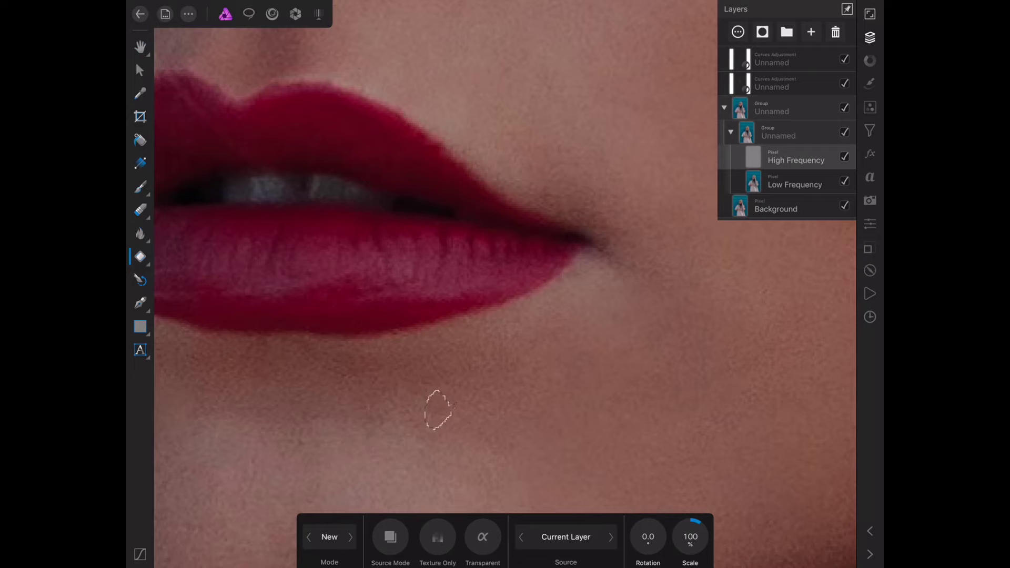
pyautogui.moveTo(652, 200); pyautogui.dragTo(627, 256)
pyautogui.scroll(-3, 505, 284)
pyautogui.click(558, 386)
# Step: Clear the leftover stroke and toggle the High Frequency layer off and on to compare
pyautogui.click(575, 305)
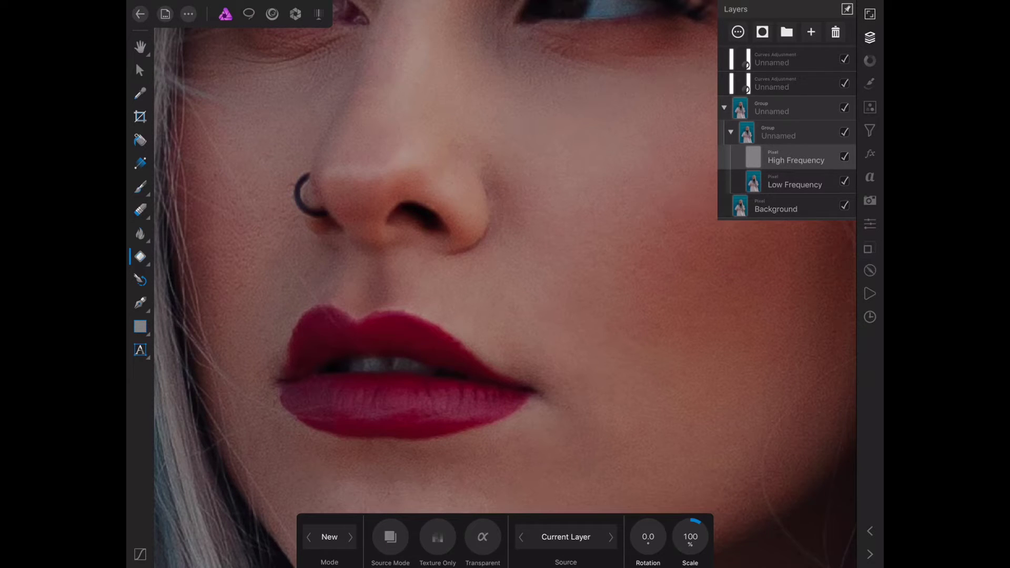
pyautogui.click(844, 156)
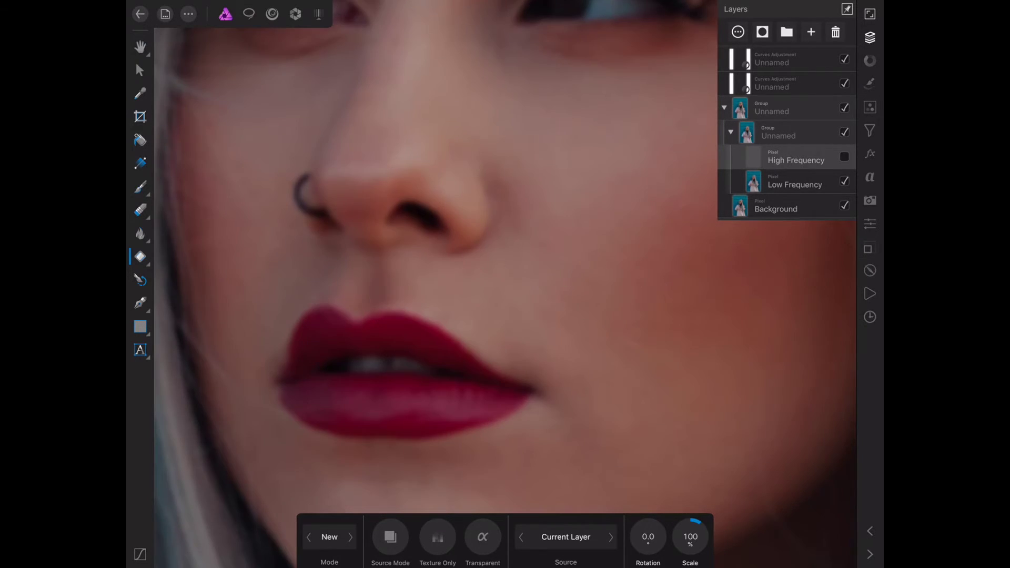
pyautogui.click(844, 156)
# Step: Zoom out to the whole portrait and collapse the top Group in Layers
pyautogui.scroll(-5, 505, 284)
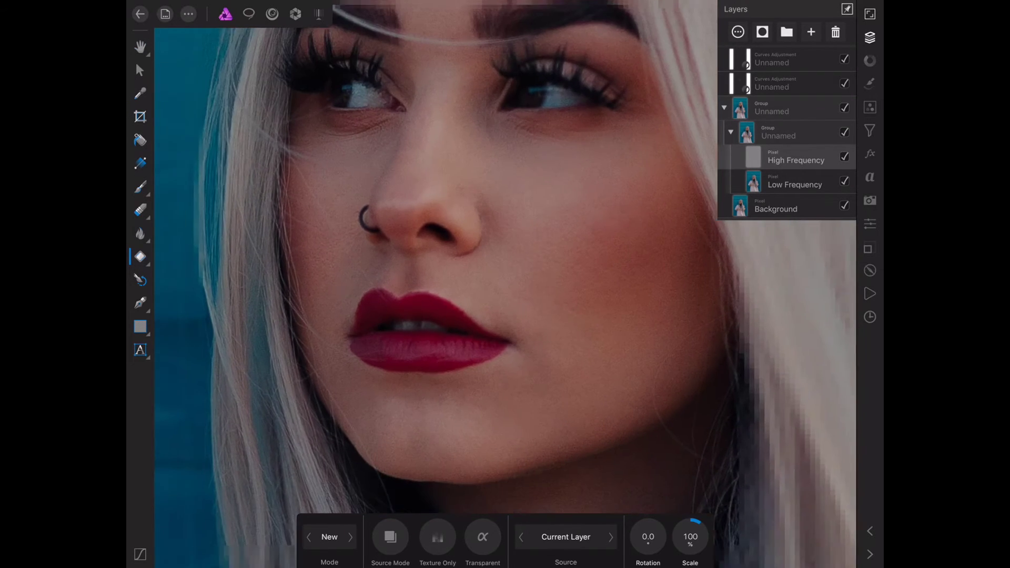
pyautogui.scroll(-3, 505, 284)
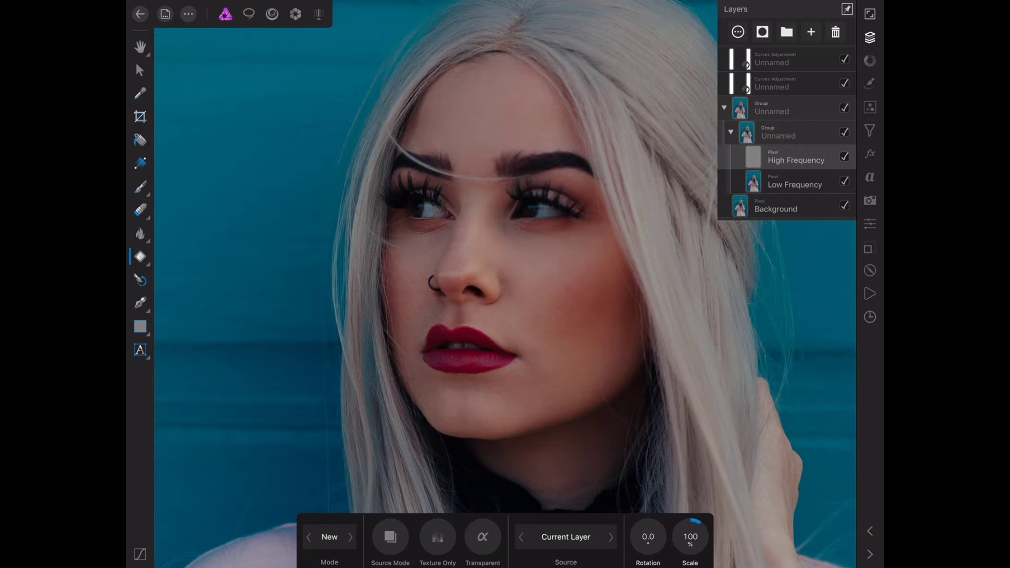
pyautogui.scroll(-2, 505, 284)
pyautogui.scroll(-2, 505, 284)
pyautogui.scroll(-2, 505, 284)
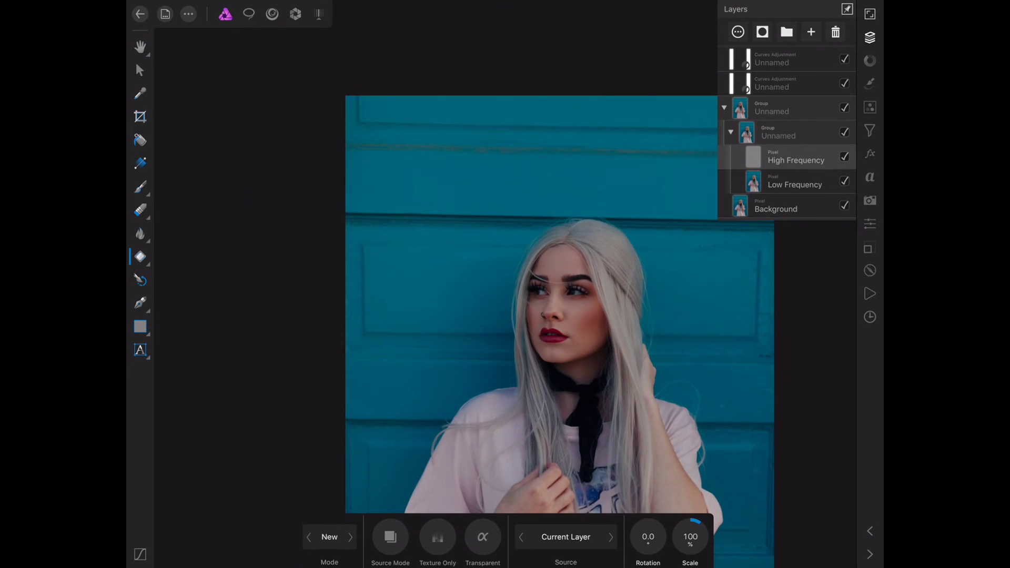
pyautogui.scroll(-2, 505, 285)
pyautogui.scroll(-2, 505, 284)
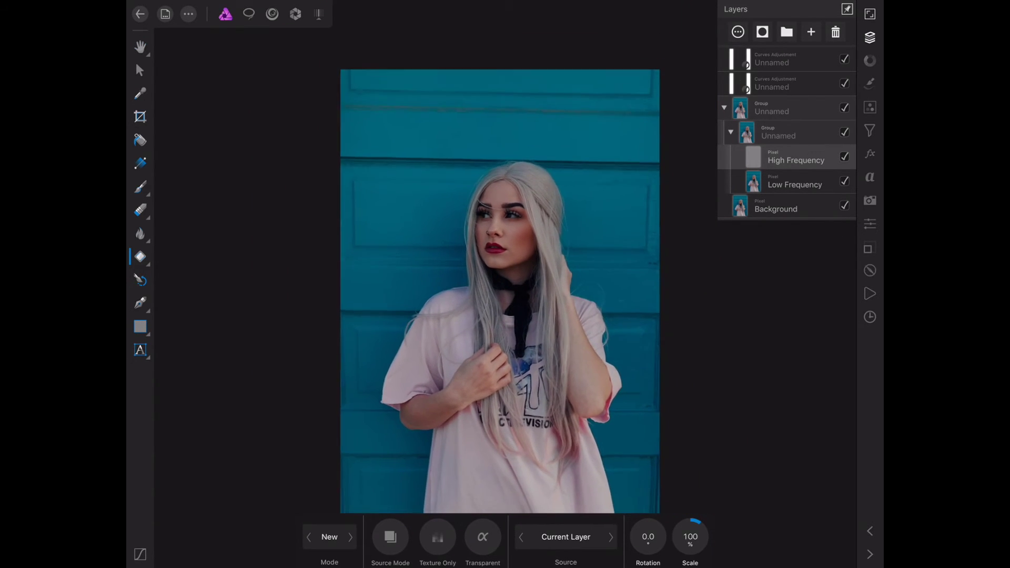
pyautogui.scroll(-1, 484, 270)
pyautogui.scroll(-1, 484, 270)
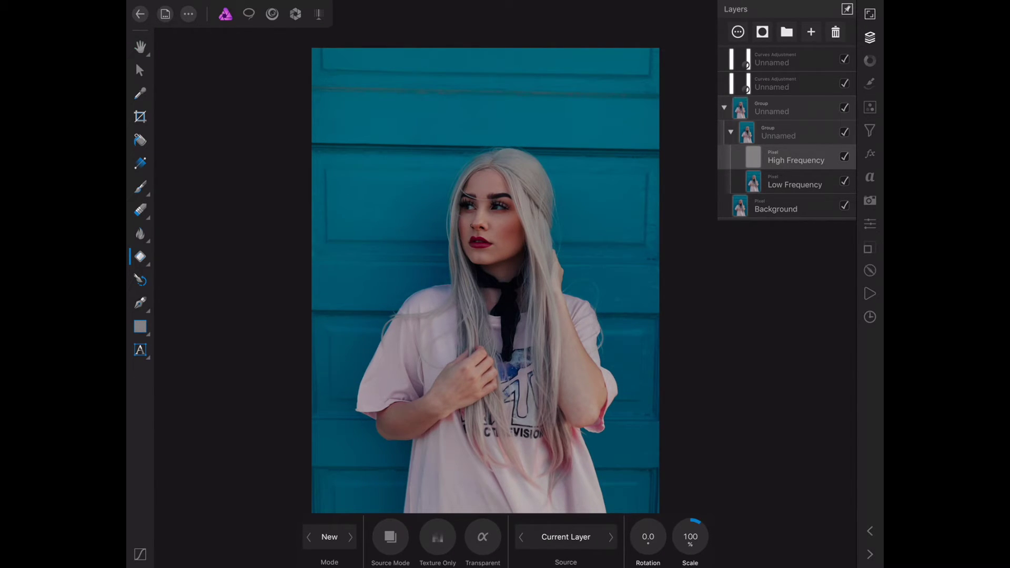
pyautogui.click(724, 107)
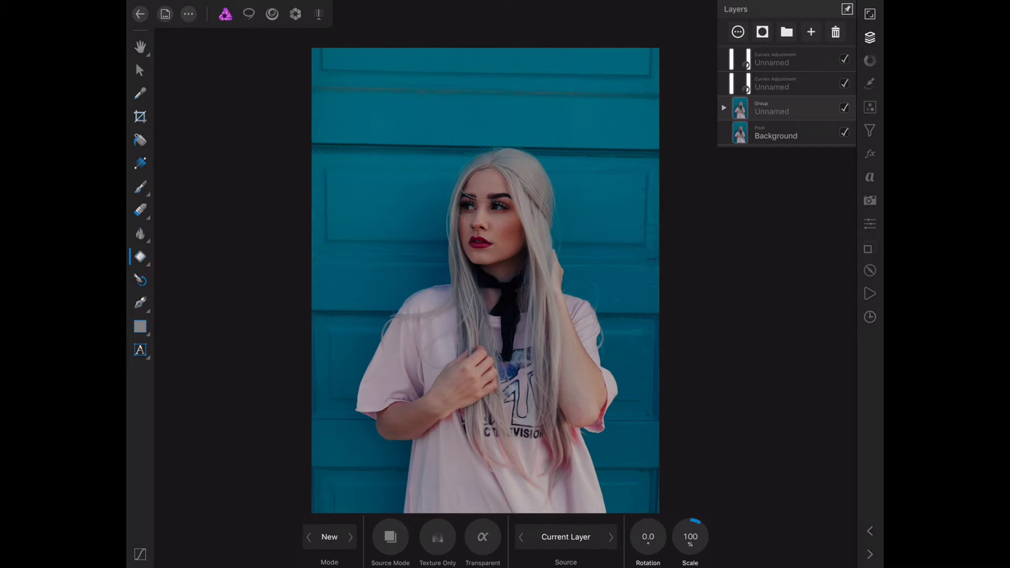
# Step: Move the second Curves adjustment into the top group and rearrange the nested frequency group
pyautogui.click(723, 108)
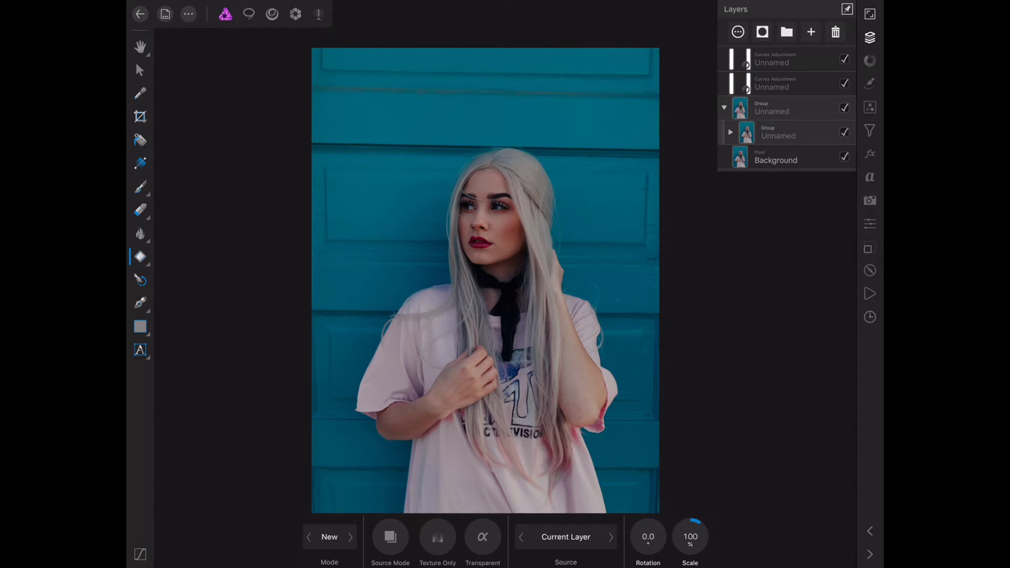
pyautogui.moveTo(778, 83); pyautogui.dragTo(779, 108)
pyautogui.click(730, 132)
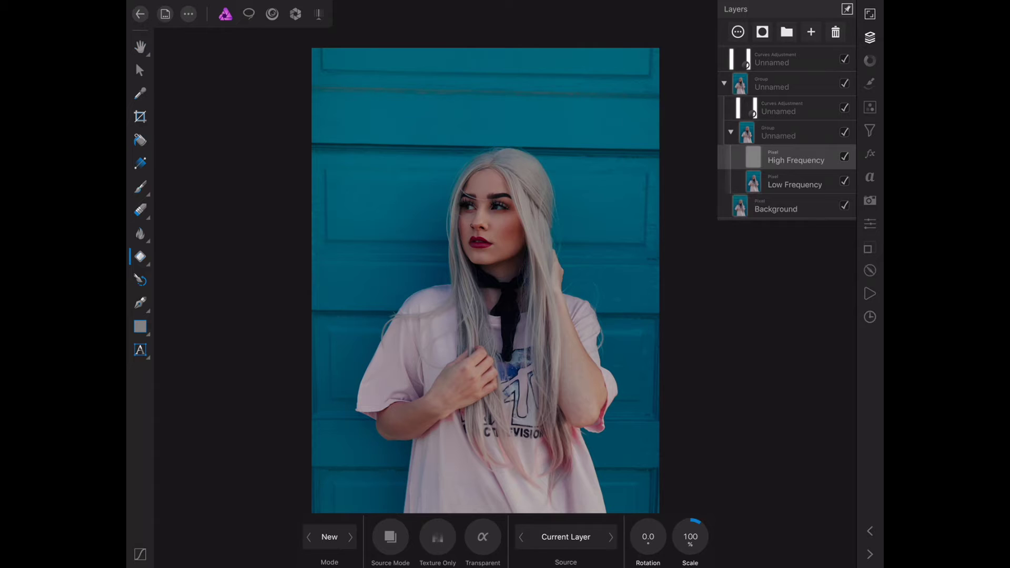
pyautogui.moveTo(779, 59); pyautogui.dragTo(778, 184)
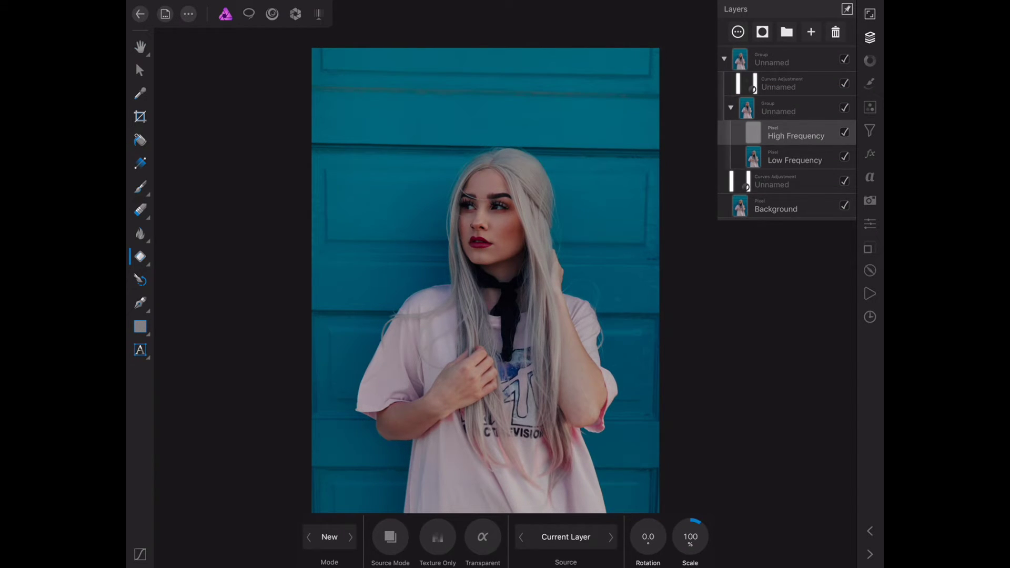
pyautogui.click(730, 107)
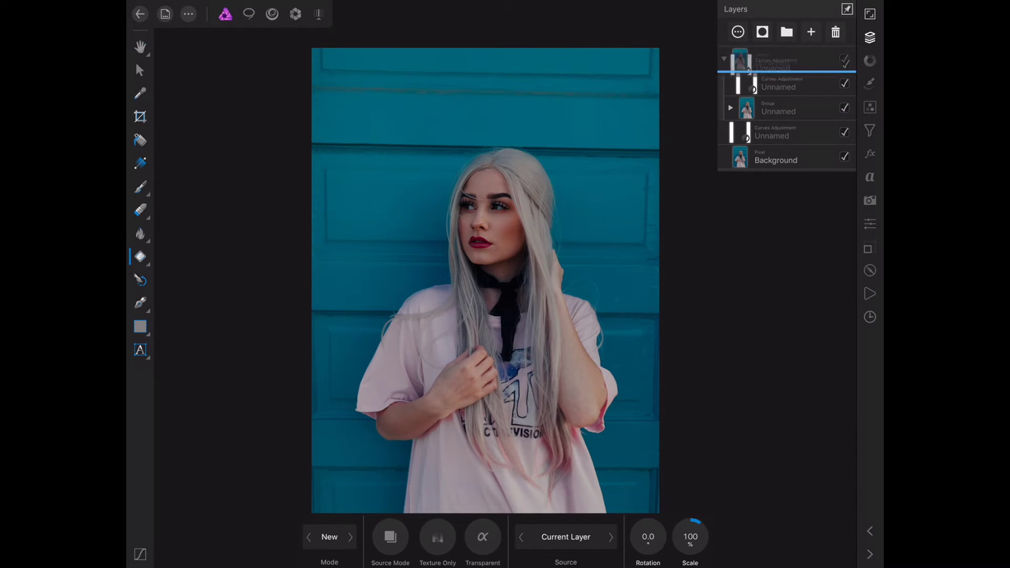
pyautogui.click(730, 107)
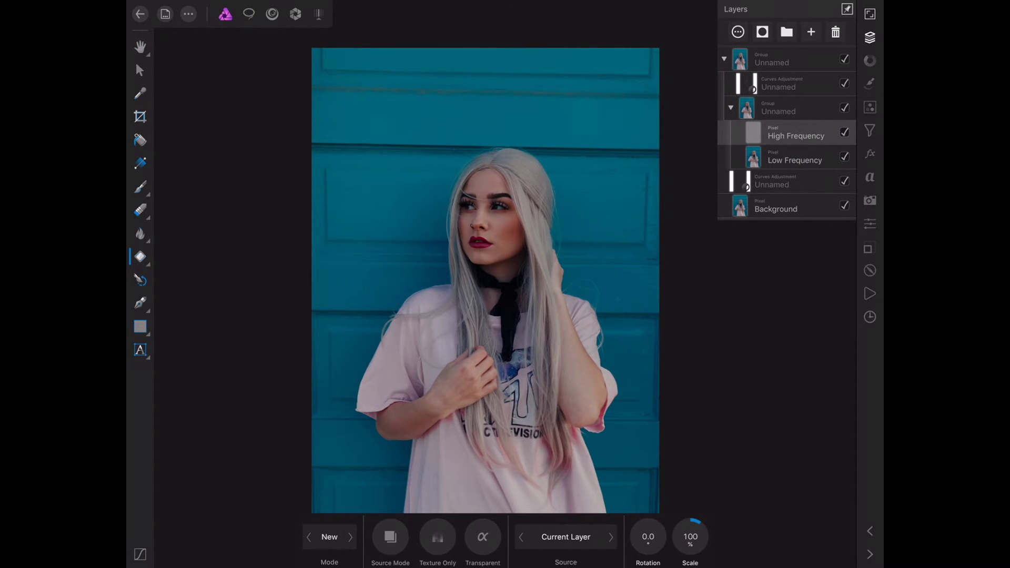
pyautogui.click(730, 107)
# Step: Move the lower Curves adjustment into the top group, then collapse and hide the group
pyautogui.click(724, 58)
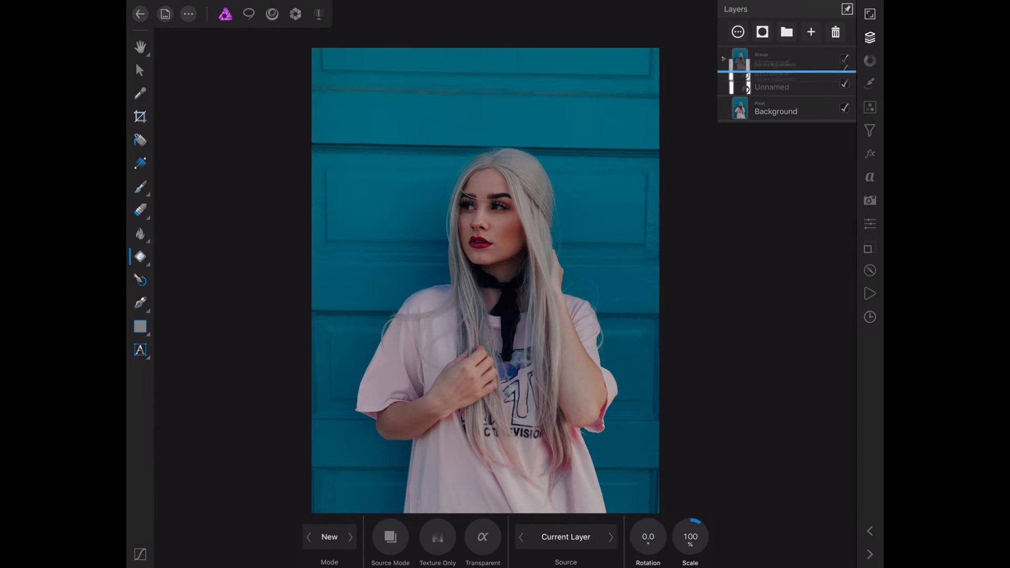
pyautogui.click(724, 59)
pyautogui.click(723, 58)
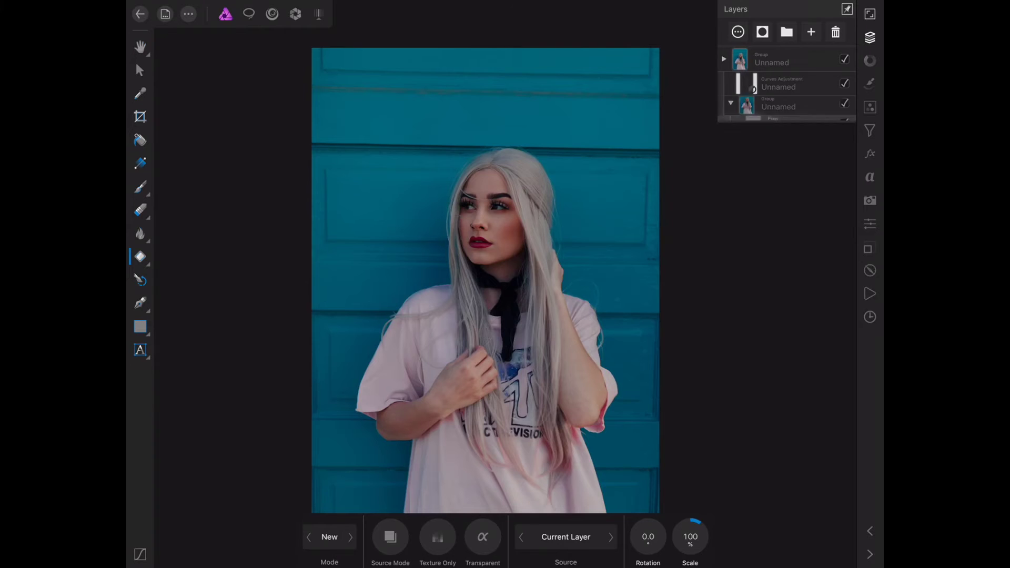
pyautogui.click(724, 58)
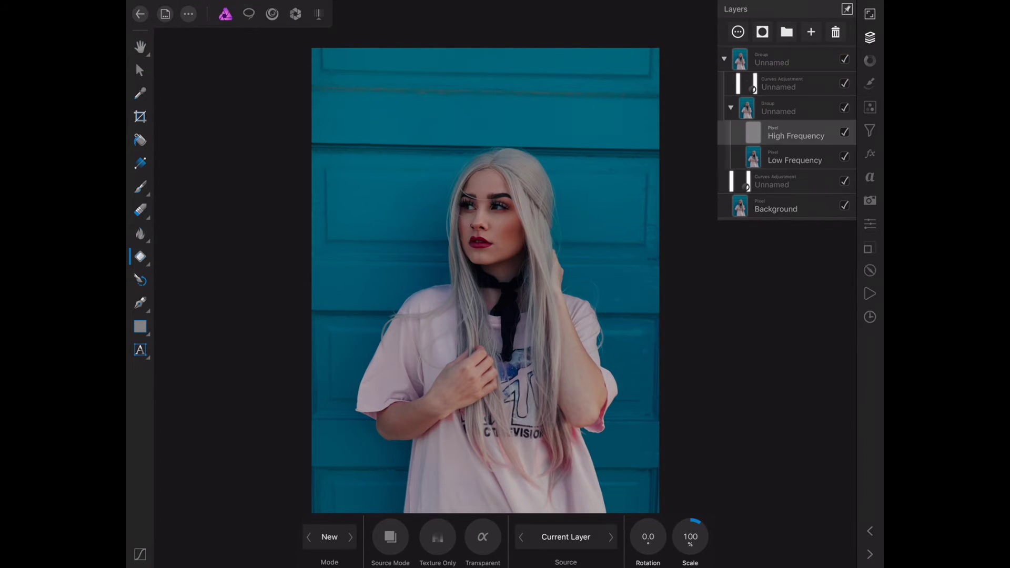
pyautogui.moveTo(774, 181); pyautogui.dragTo(773, 98)
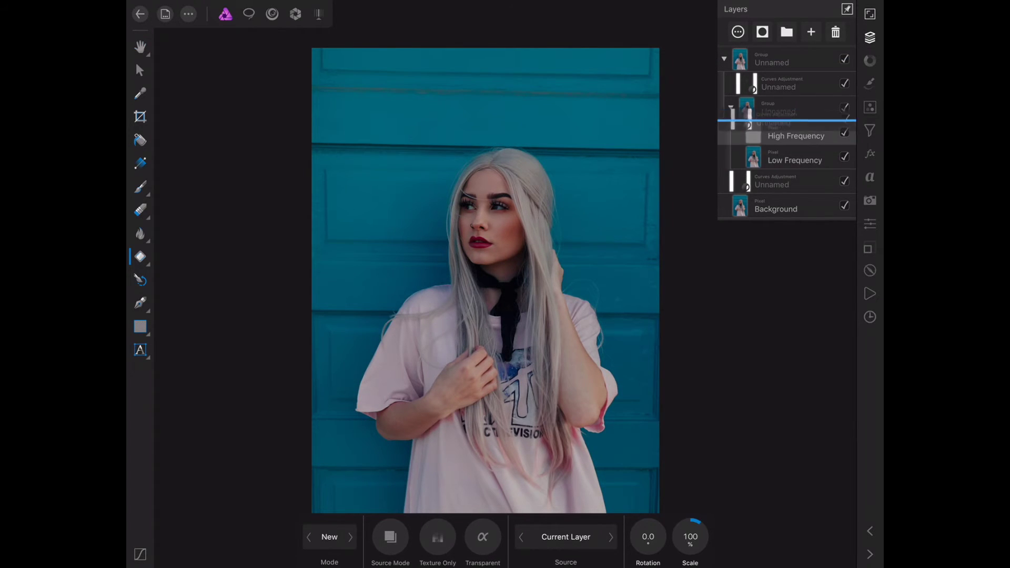
pyautogui.click(724, 58)
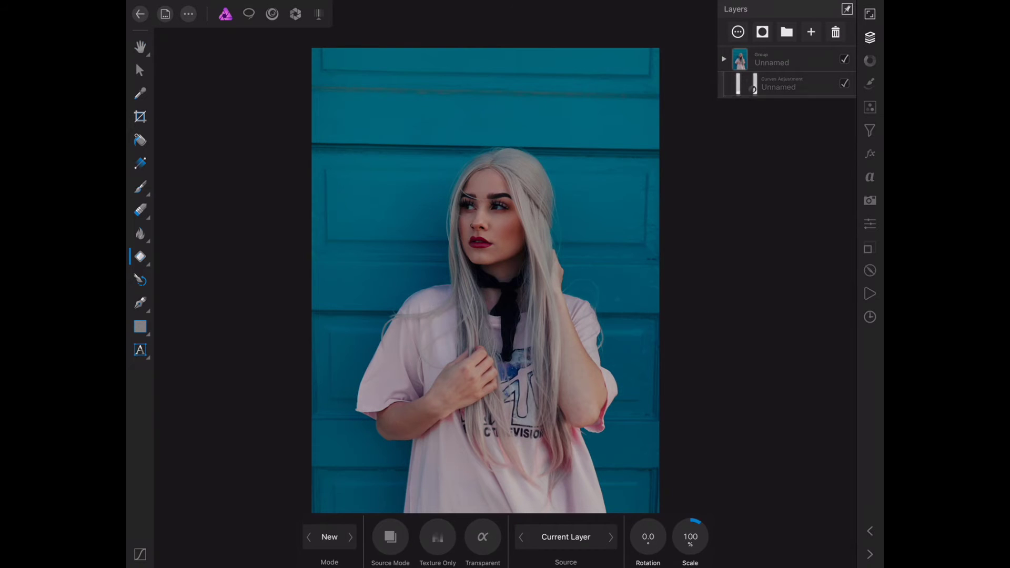
pyautogui.click(845, 59)
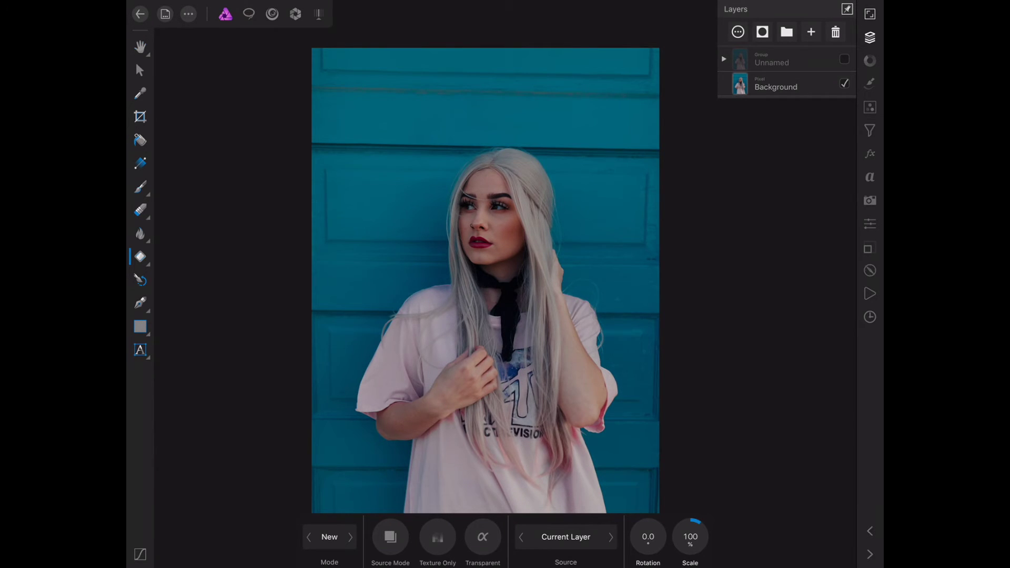
# Step: Turn the retouch group's visibility back on
pyautogui.scroll(3, 517, 200)
pyautogui.scroll(3, 518, 200)
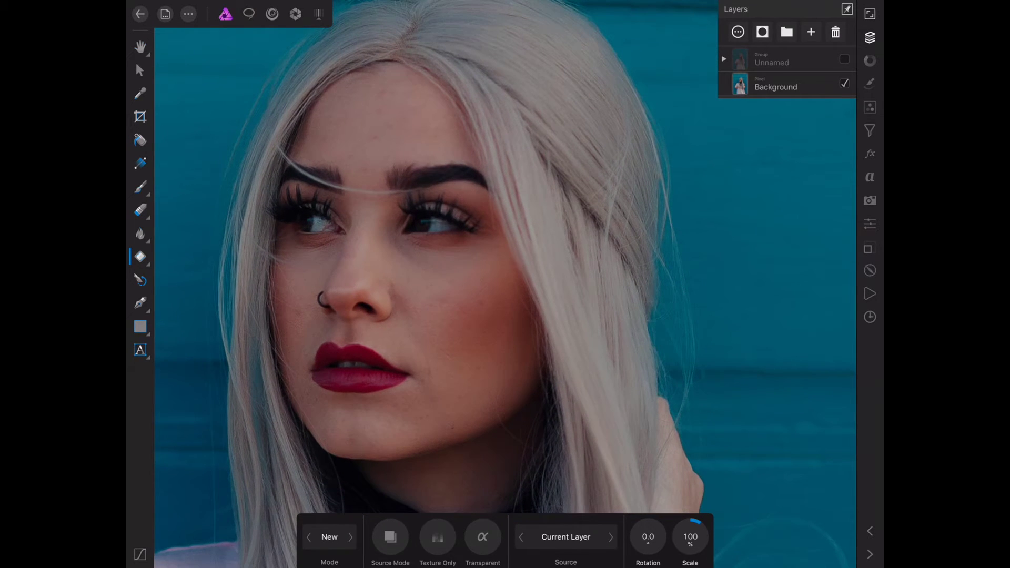
pyautogui.click(844, 59)
# Step: Select the retouch group and bring up the Adjustments list
pyautogui.scroll(-2, 505, 284)
pyautogui.scroll(-2, 505, 284)
pyautogui.scroll(-2, 505, 284)
pyautogui.scroll(-1, 505, 284)
pyautogui.scroll(-2, 478, 271)
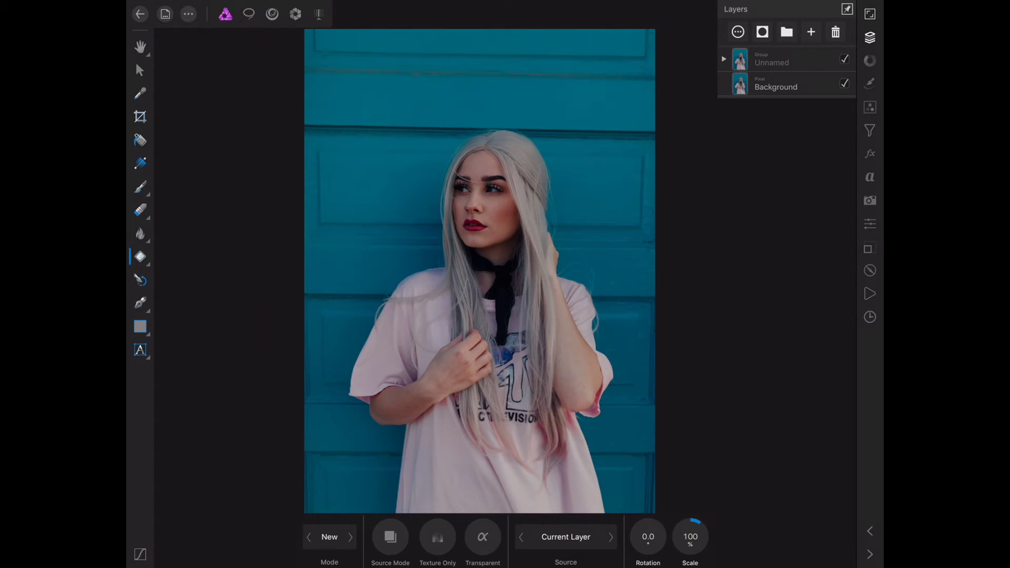
pyautogui.click(779, 59)
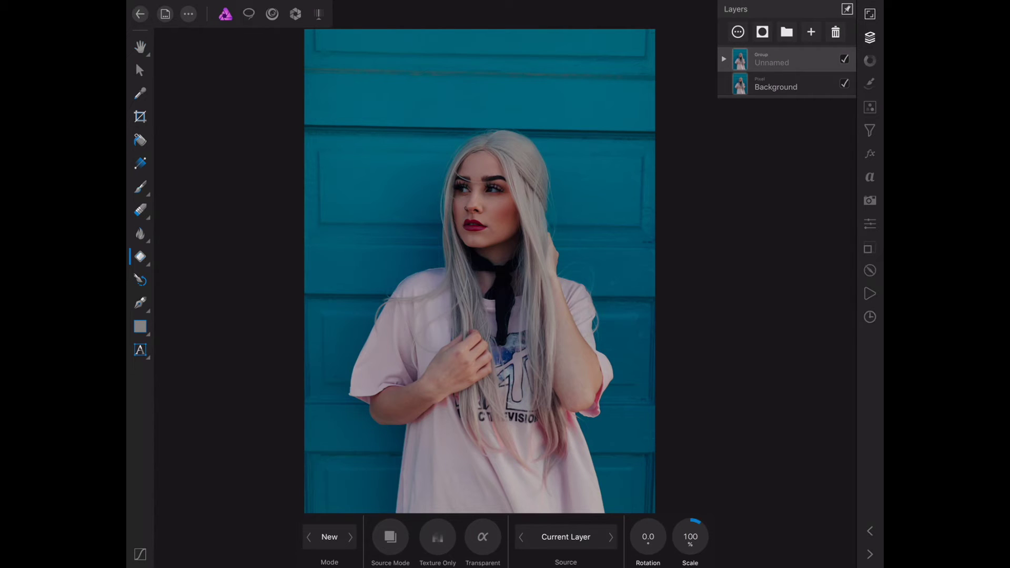
pyautogui.click(869, 131)
pyautogui.click(869, 108)
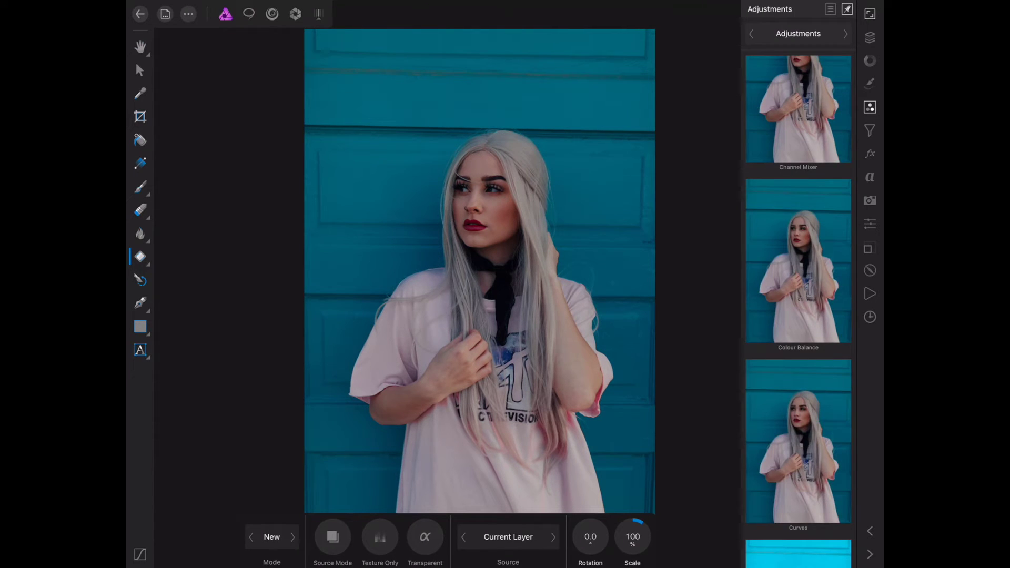
# Step: Add an Exposure adjustment at the top of the stack and set it to 0.33
pyautogui.scroll(-3, 798, 310)
pyautogui.scroll(-3, 798, 310)
pyautogui.scroll(-2, 798, 310)
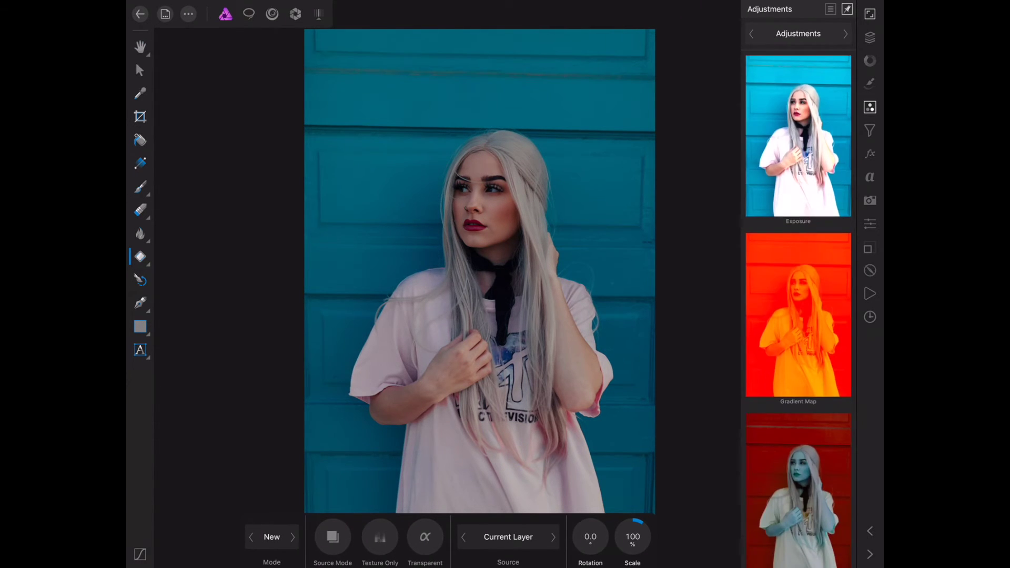
pyautogui.scroll(-2, 798, 310)
pyautogui.scroll(-3, 798, 311)
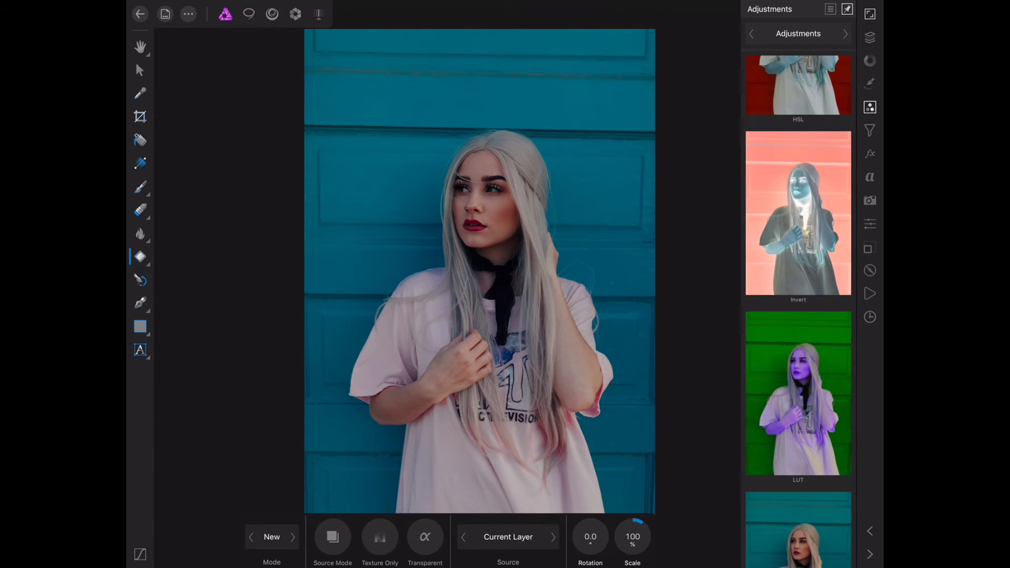
pyautogui.scroll(2, 798, 310)
pyautogui.scroll(5, 798, 311)
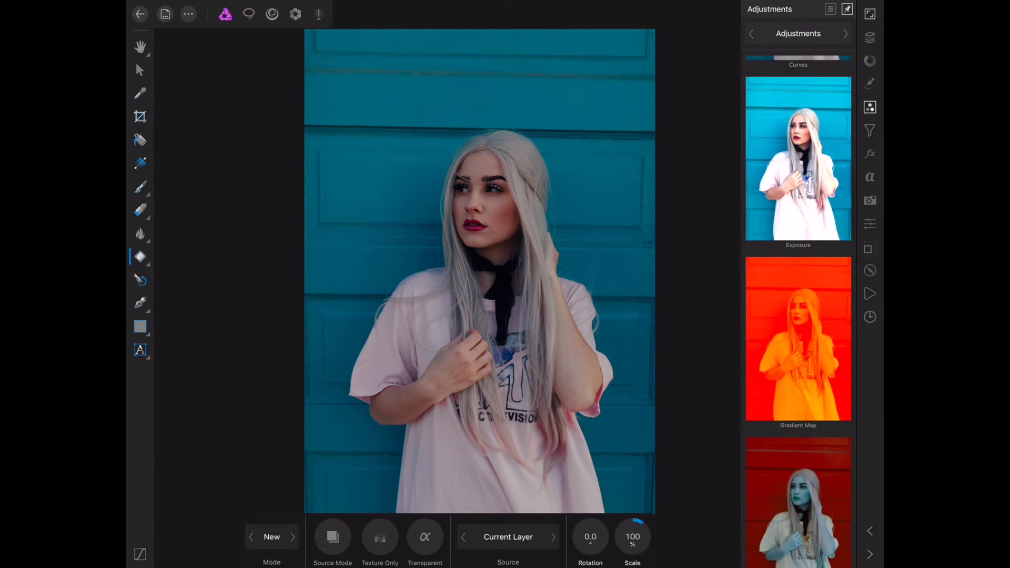
pyautogui.scroll(2, 798, 310)
pyautogui.click(797, 269)
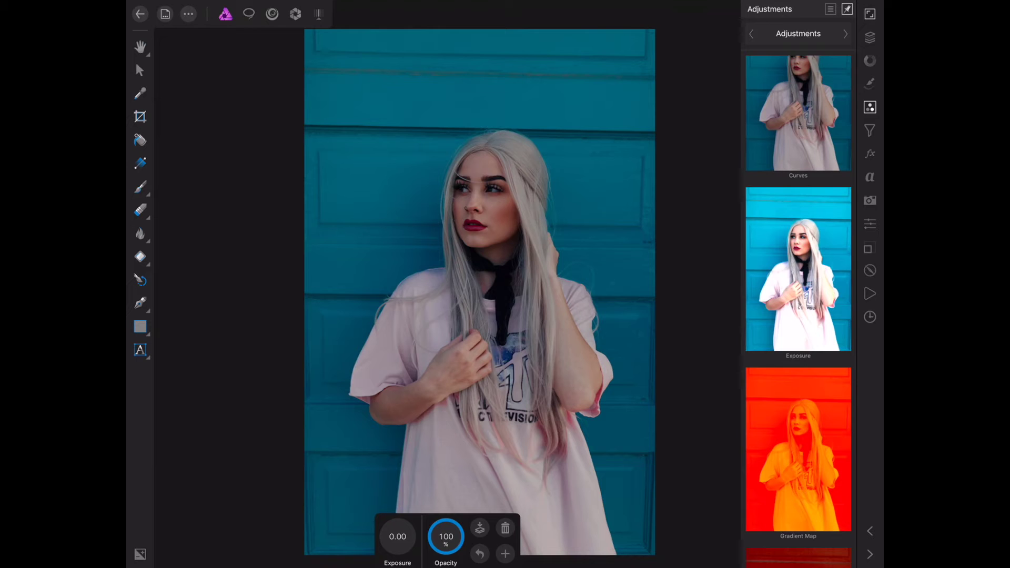
pyautogui.moveTo(397, 536)
pyautogui.mouseDown()
pyautogui.moveTo(463, 536)
pyautogui.moveTo(418, 536)
pyautogui.mouseUp()
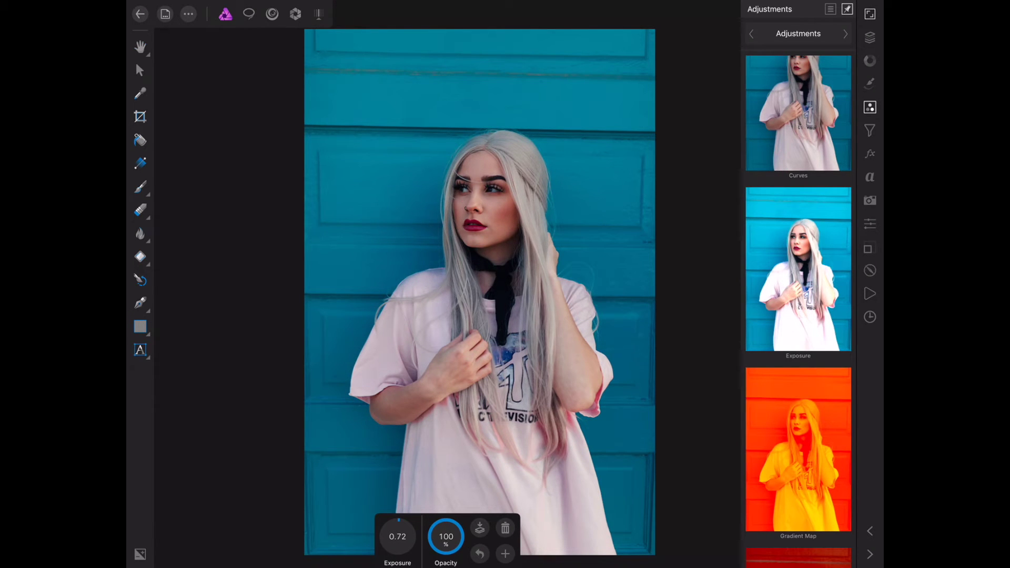
pyautogui.moveTo(418, 536); pyautogui.dragTo(414, 536)
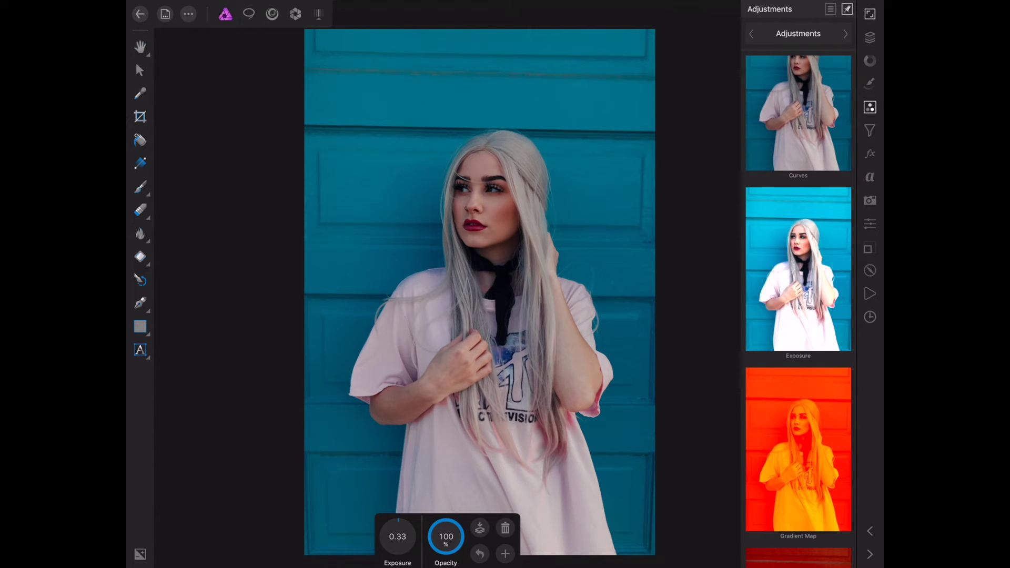
pyautogui.click(870, 36)
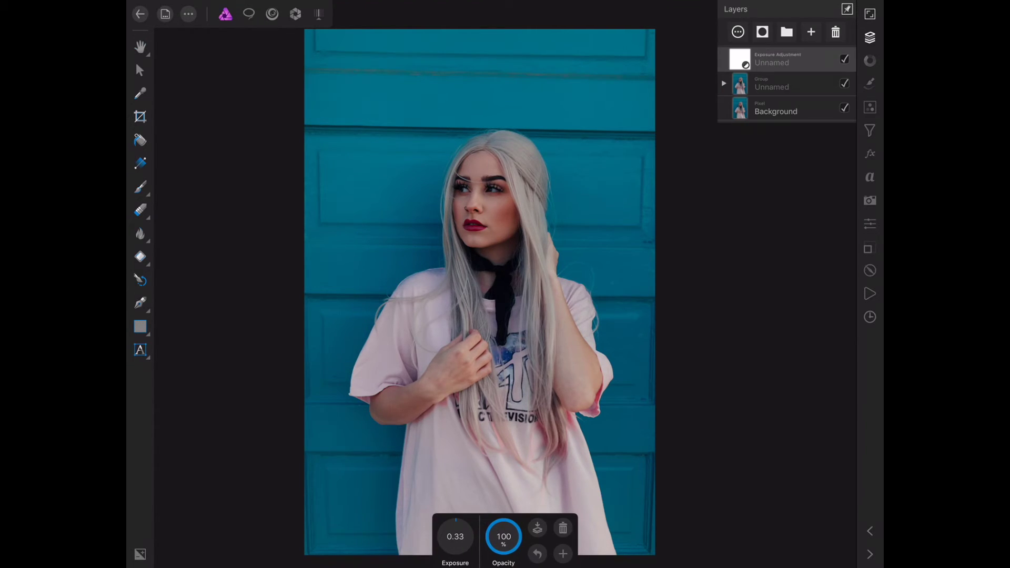
# Step: Compare the Exposure adjustment on and off, then move it into the photo's group
pyautogui.click(844, 59)
pyautogui.click(844, 59)
pyautogui.click(784, 83)
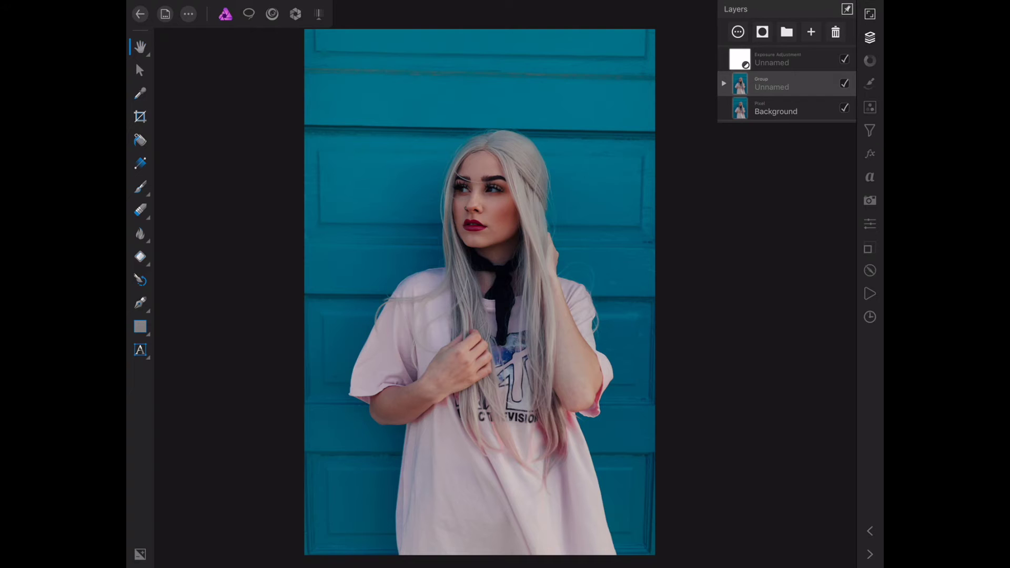
pyautogui.moveTo(739, 59); pyautogui.dragTo(738, 94)
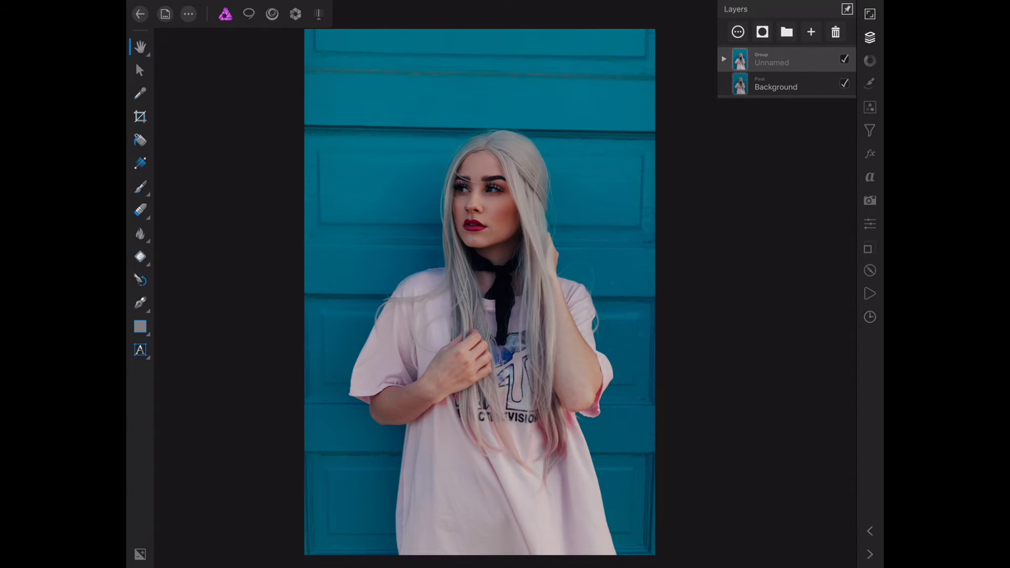
# Step: Add a Selective Colour adjustment, turning the teal wall blue, and step its range toward Cyans
pyautogui.click(870, 37)
pyautogui.click(869, 107)
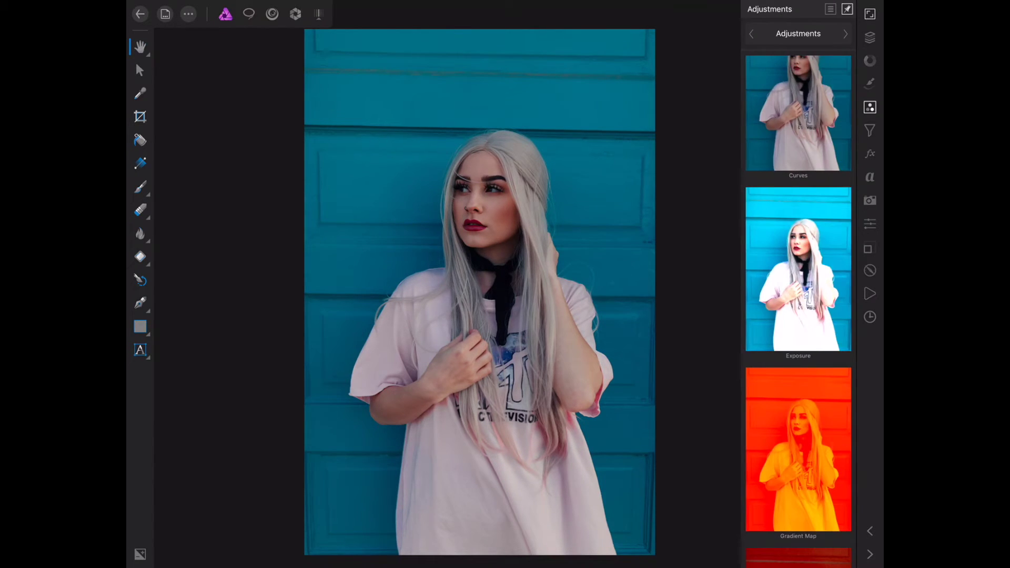
pyautogui.scroll(-10, 798, 310)
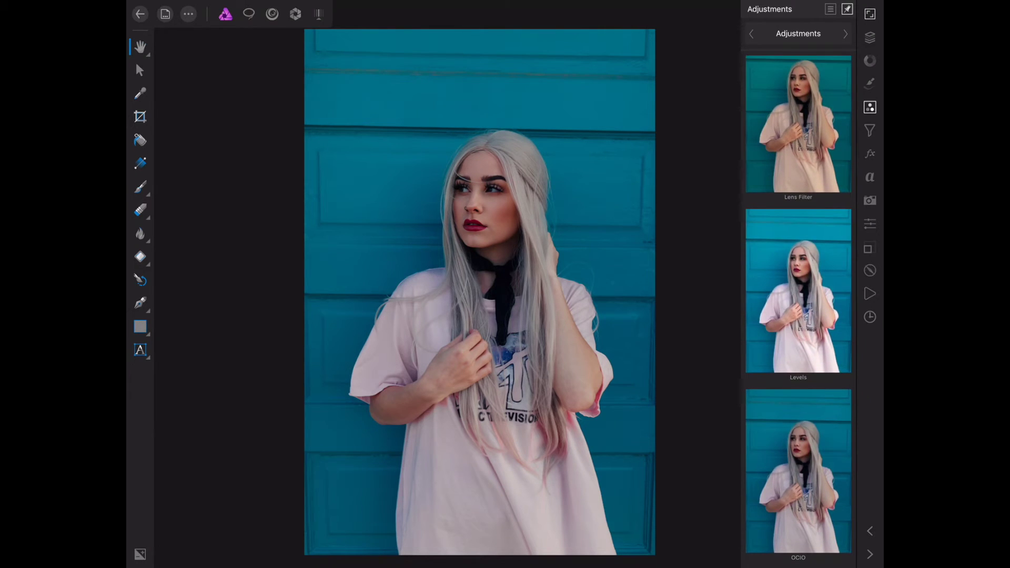
pyautogui.scroll(7, 798, 311)
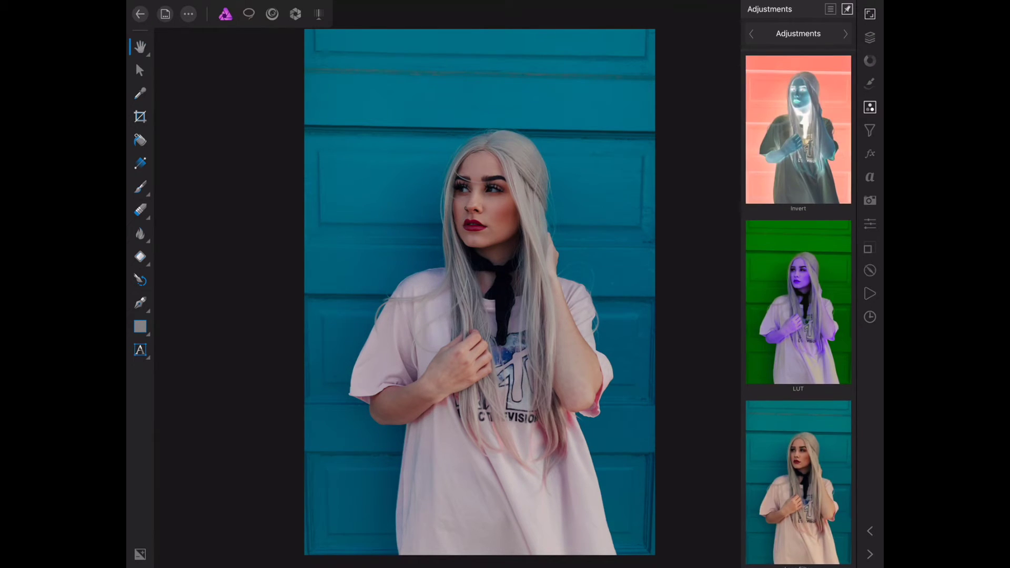
pyautogui.scroll(-10, 798, 310)
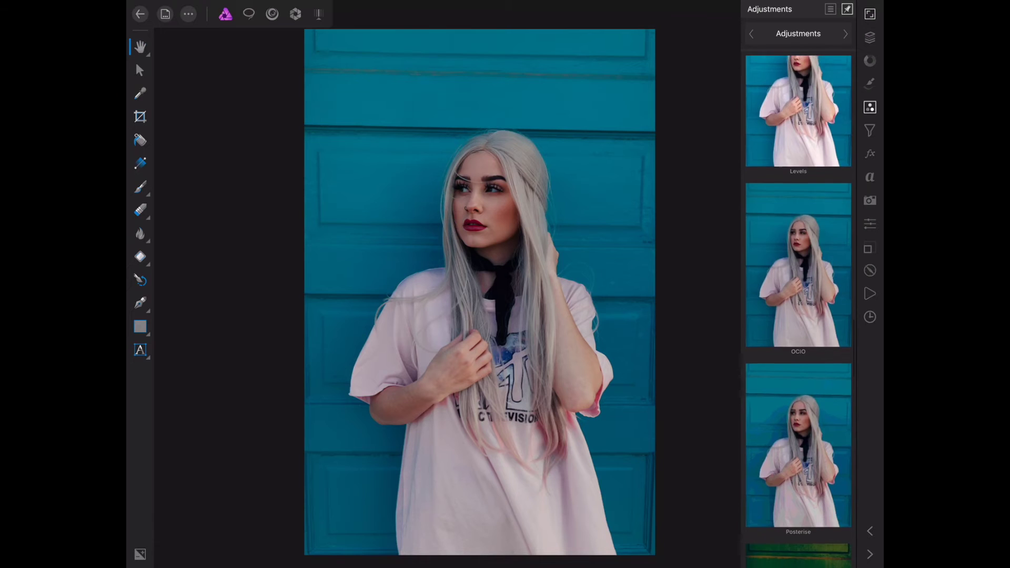
pyautogui.scroll(-5, 798, 310)
pyautogui.scroll(-5, 798, 310)
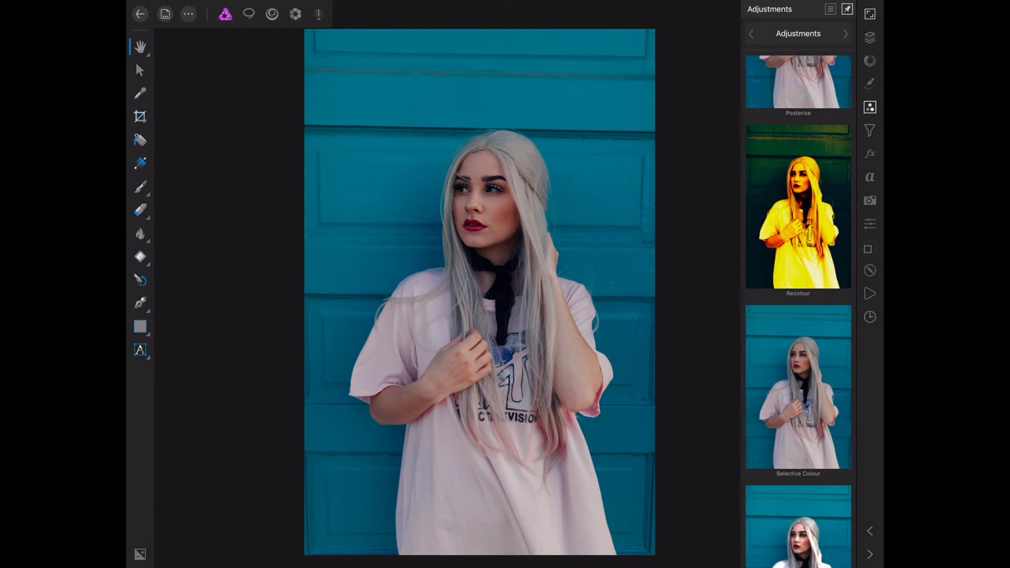
pyautogui.click(798, 387)
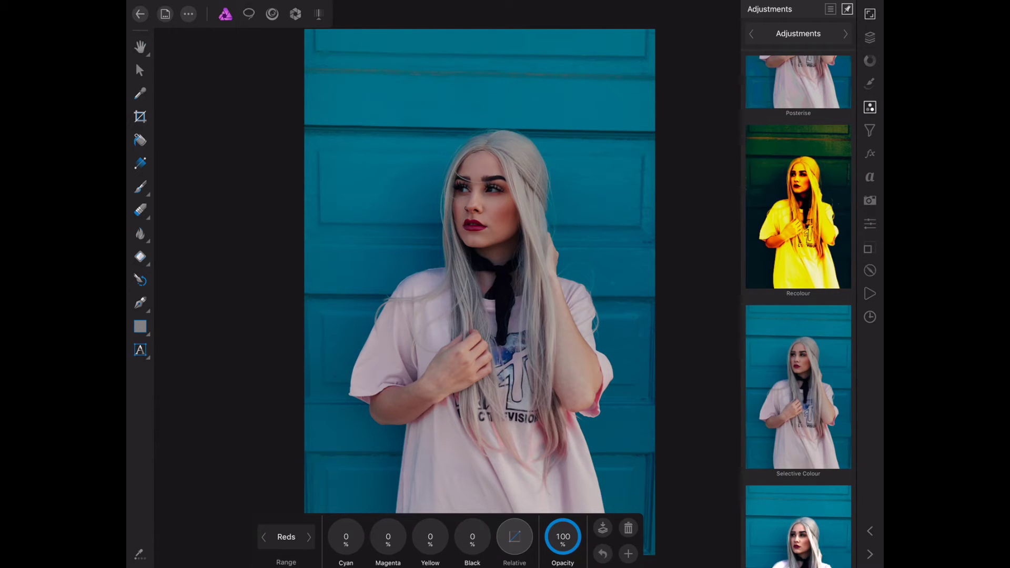
pyautogui.click(309, 538)
# Step: Set the range to Cyans and experiment with its Cyan, Magenta and Yellow dials
pyautogui.click(309, 537)
pyautogui.moveTo(347, 537)
pyautogui.mouseDown()
pyautogui.moveTo(321, 537)
pyautogui.moveTo(442, 536)
pyautogui.mouseUp()
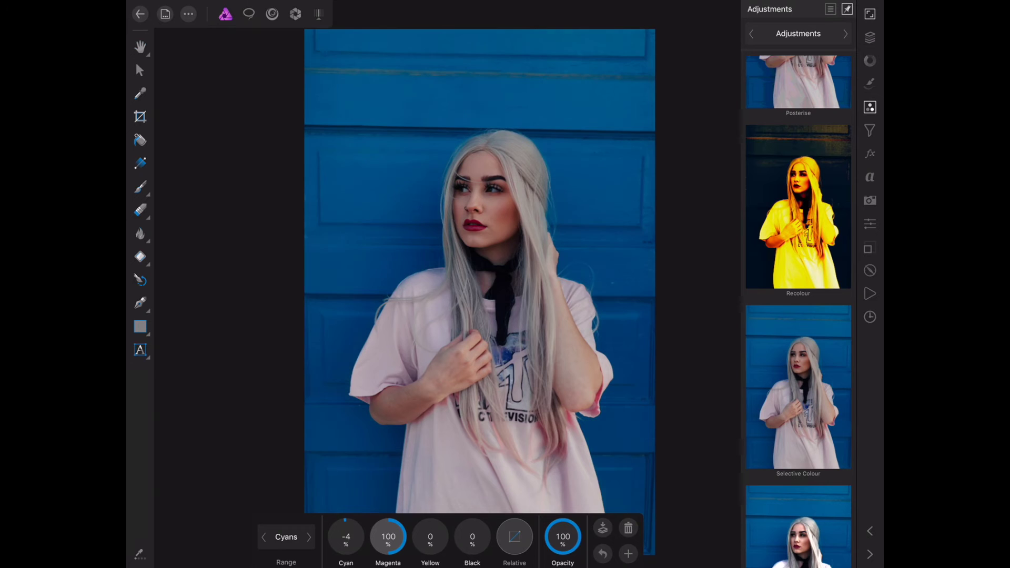
pyautogui.moveTo(388, 536); pyautogui.dragTo(334, 536)
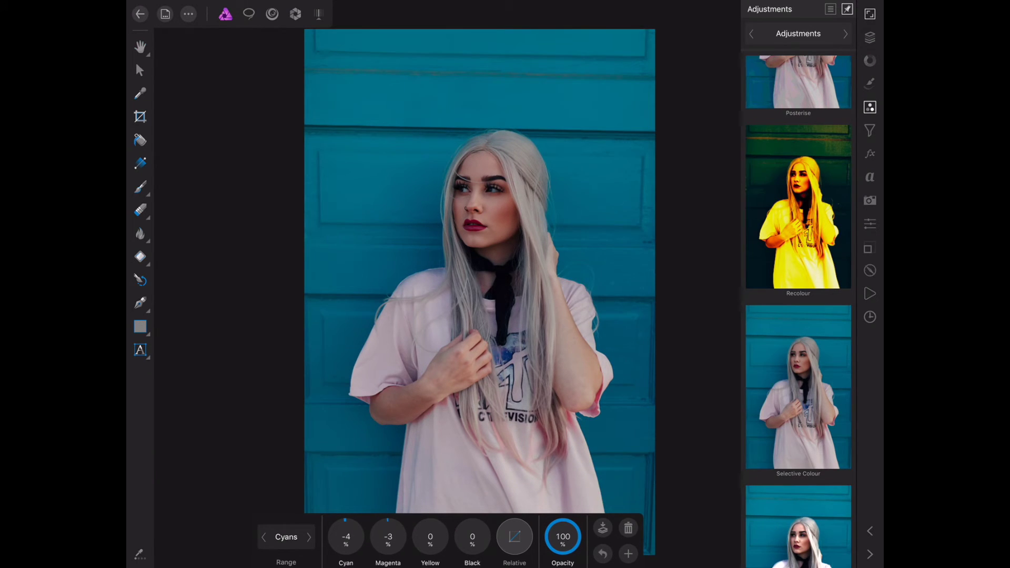
pyautogui.moveTo(388, 536); pyautogui.dragTo(337, 536)
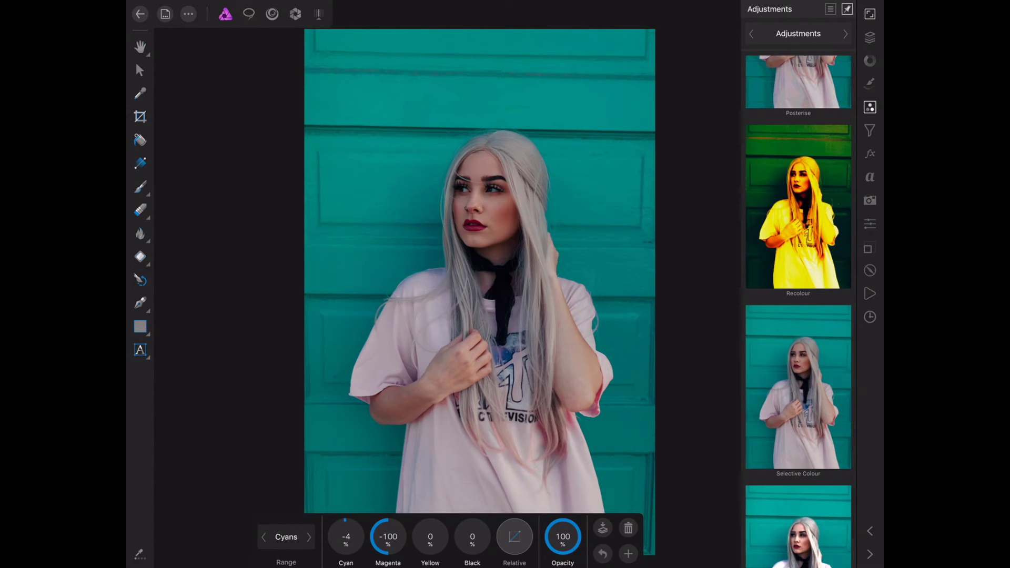
pyautogui.doubleClick(388, 537)
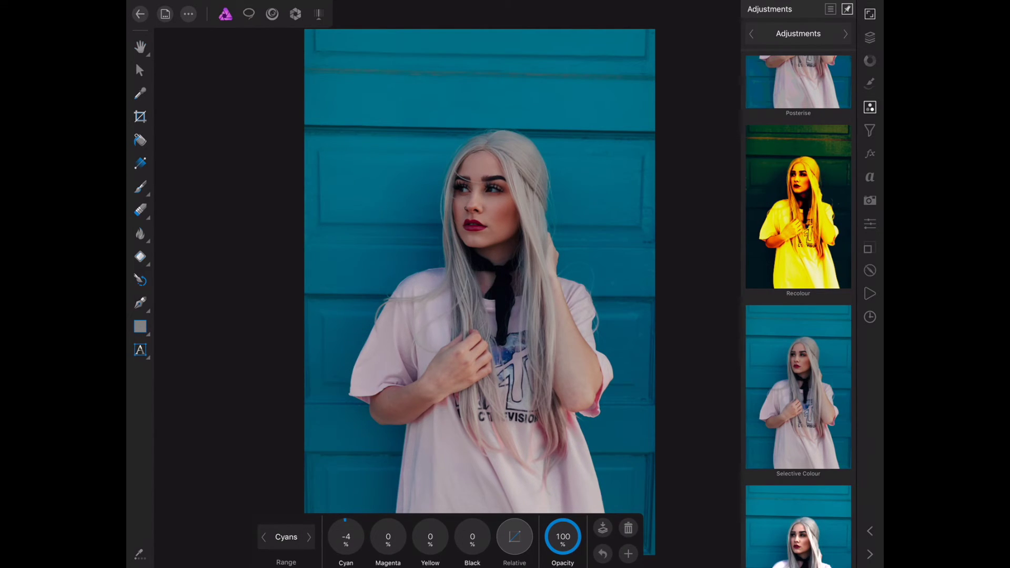
pyautogui.doubleClick(346, 537)
pyautogui.moveTo(431, 536)
pyautogui.mouseDown()
pyautogui.moveTo(336, 536)
pyautogui.moveTo(488, 537)
pyautogui.mouseUp()
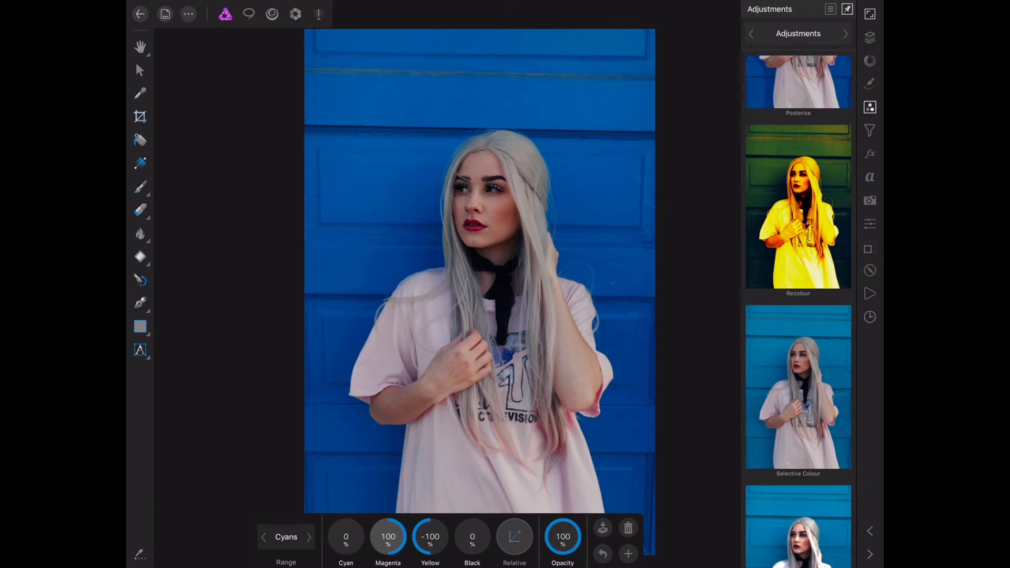
pyautogui.moveTo(388, 536); pyautogui.dragTo(310, 537)
# Step: Reset the Cyans-range Magenta and Yellow values to 0
pyautogui.click(388, 536)
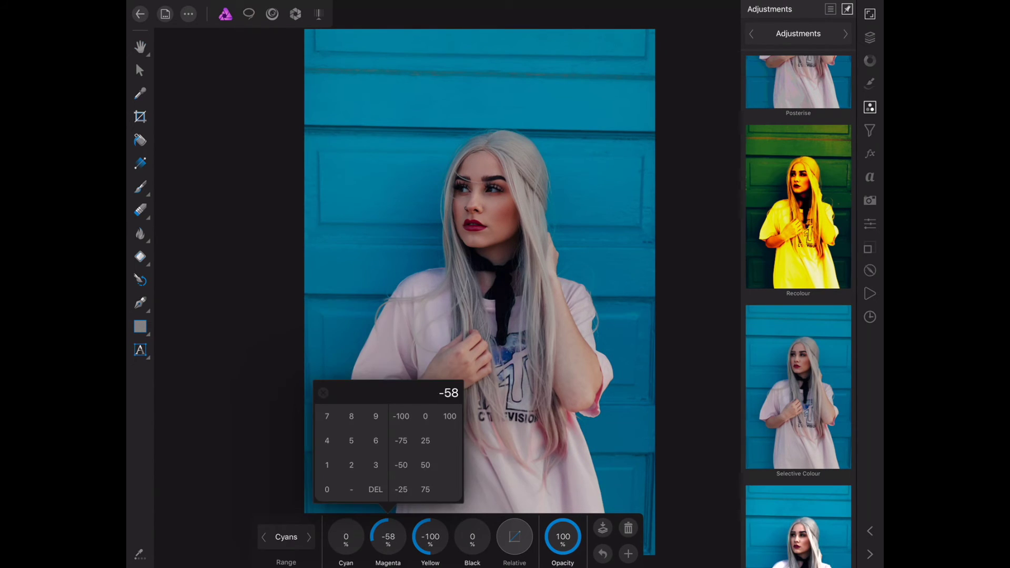
pyautogui.write('0')
pyautogui.press('Return')
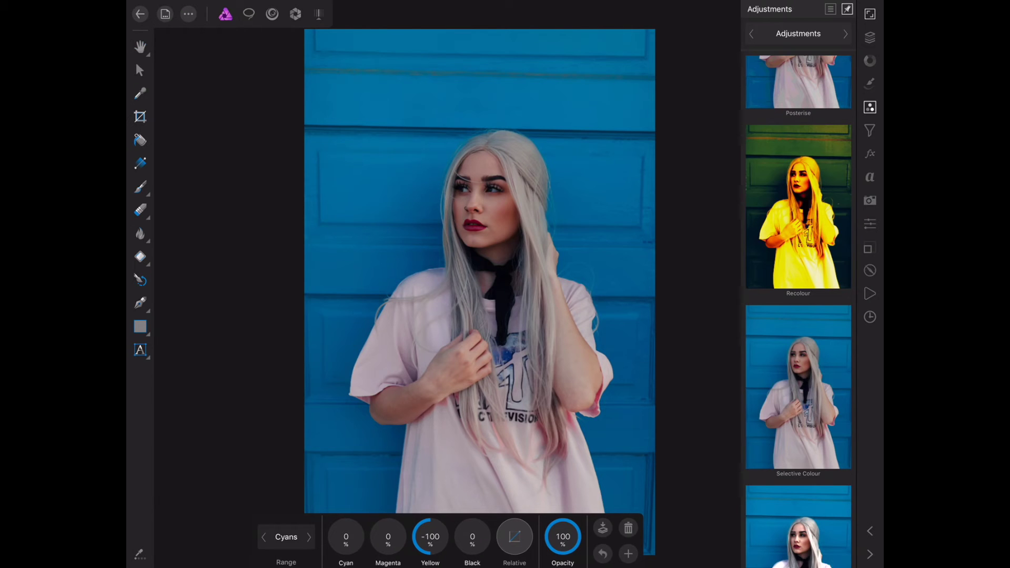
pyautogui.click(430, 537)
pyautogui.write('0')
pyautogui.press('Return')
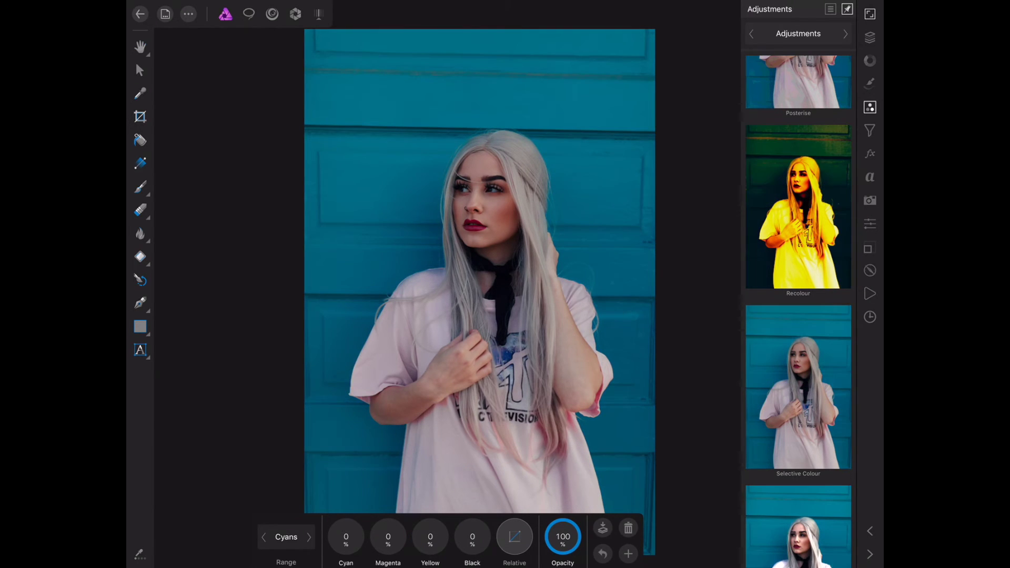
# Step: Set the Cyans range to Black -98 and Magenta -100, with Cyan back at 0
pyautogui.moveTo(472, 537); pyautogui.dragTo(342, 537)
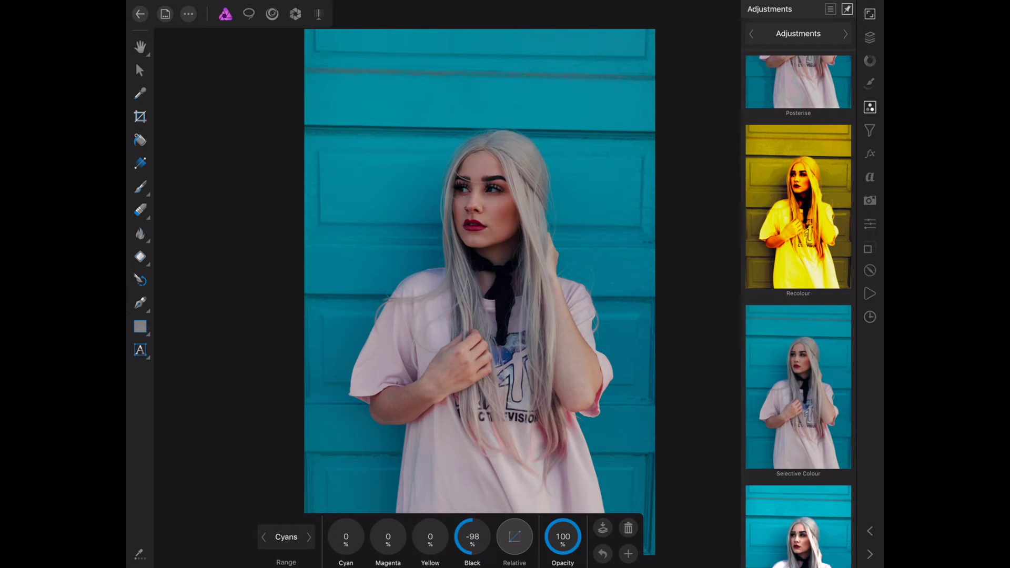
pyautogui.moveTo(345, 536); pyautogui.dragTo(362, 531)
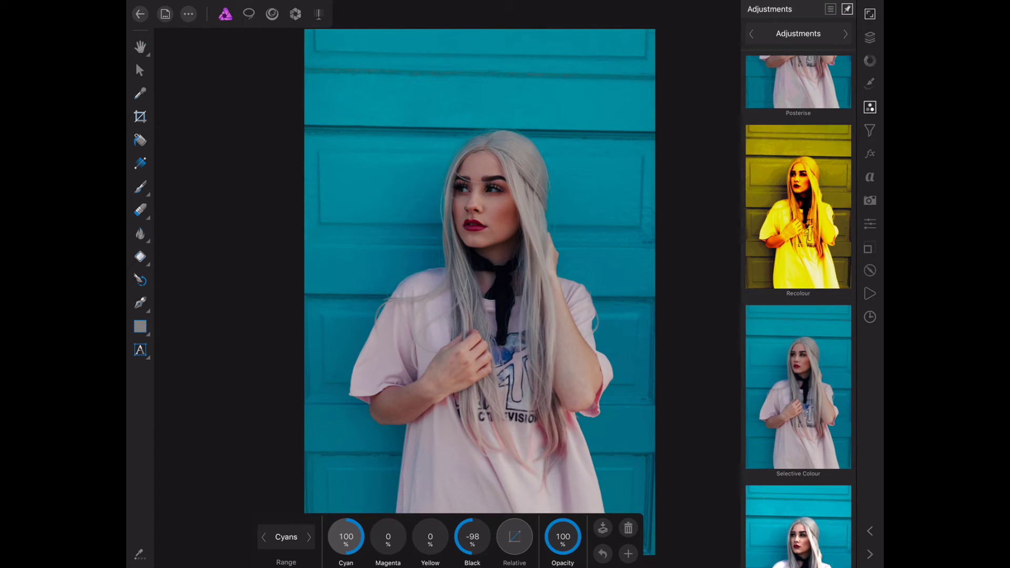
pyautogui.moveTo(345, 536)
pyautogui.mouseDown()
pyautogui.moveTo(363, 526)
pyautogui.moveTo(332, 544)
pyautogui.mouseUp()
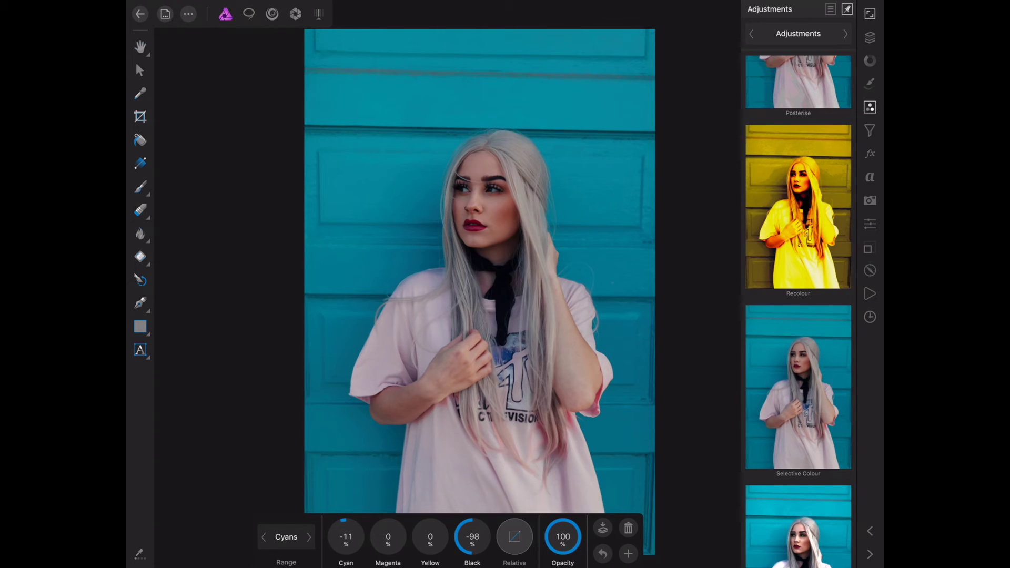
pyautogui.click(346, 537)
pyautogui.click(284, 490)
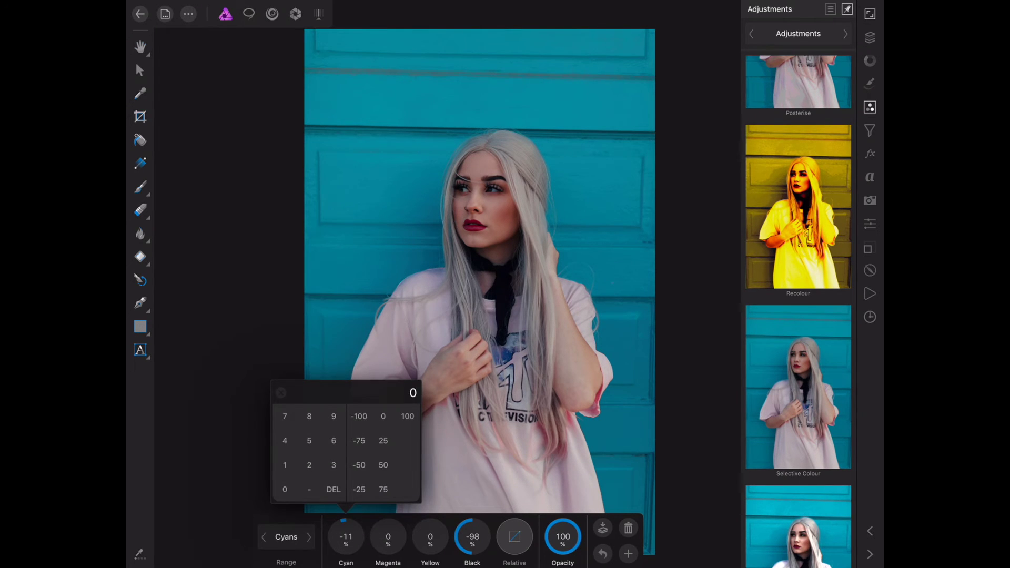
pyautogui.press('Return')
pyautogui.moveTo(388, 537); pyautogui.dragTo(405, 484)
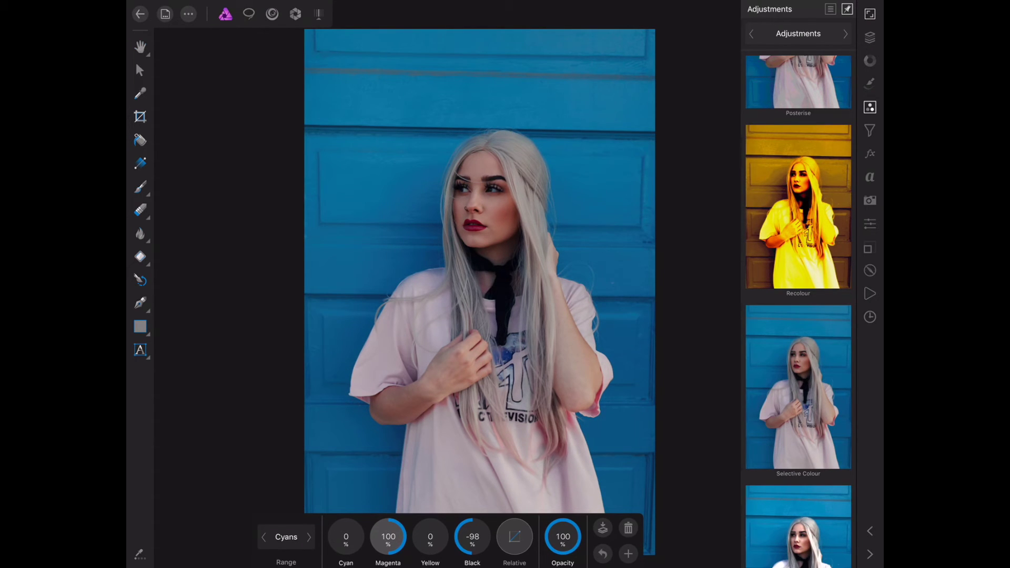
pyautogui.moveTo(392, 530); pyautogui.dragTo(389, 565)
pyautogui.click(388, 537)
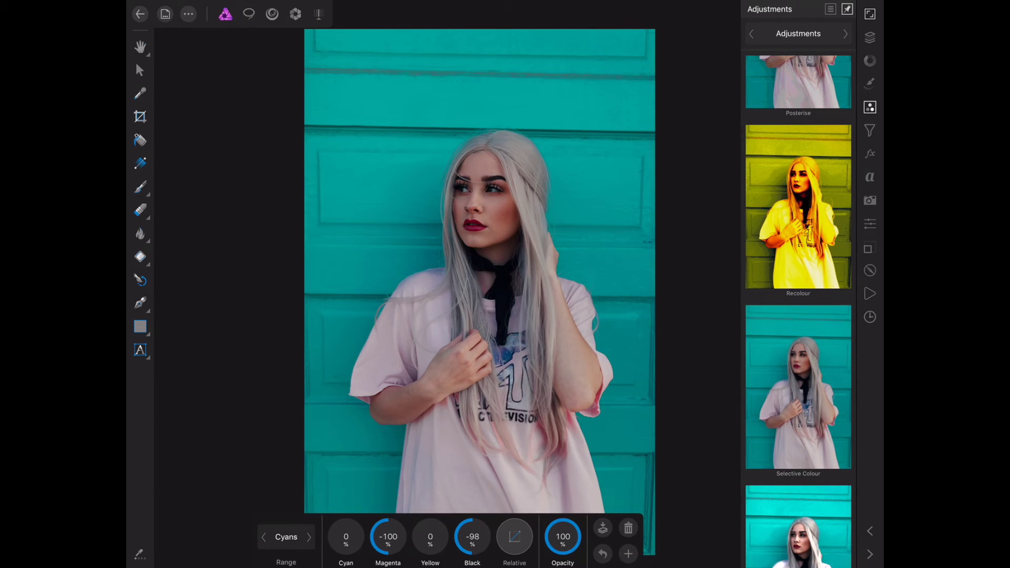
pyautogui.press('Tab')
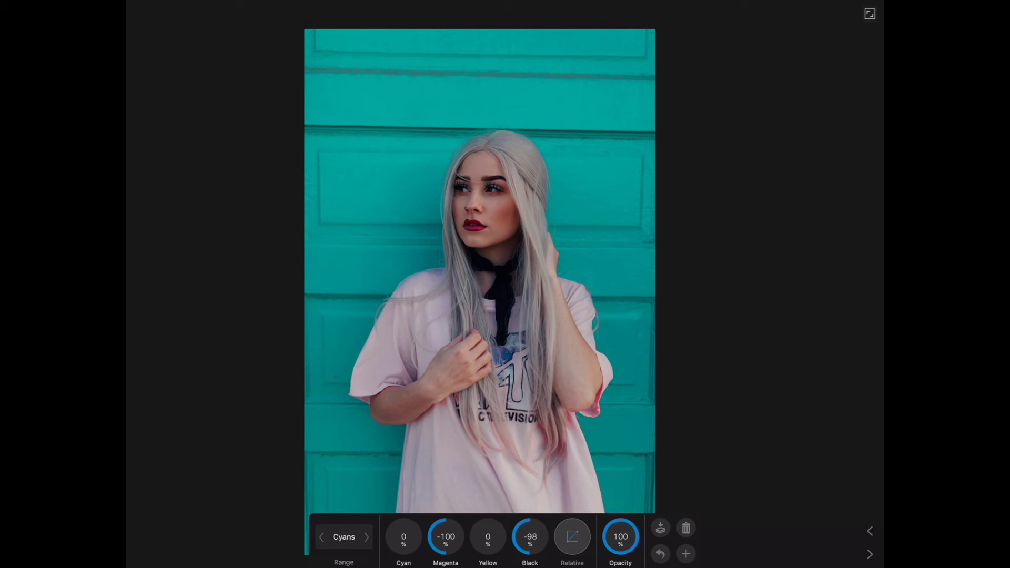
# Step: Preview the turquoise-wall portrait full screen without the adjustment settings
pyautogui.press('Return')
pyautogui.click(870, 224)
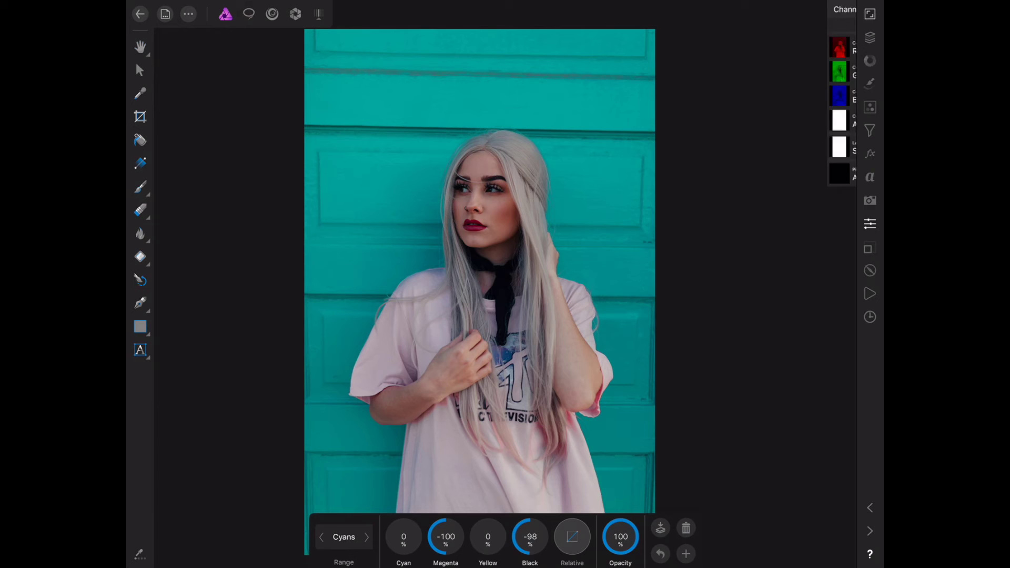
# Step: Fill the Selective Colour mask with black and widen the brush to 2500.4 px
pyautogui.click(846, 146)
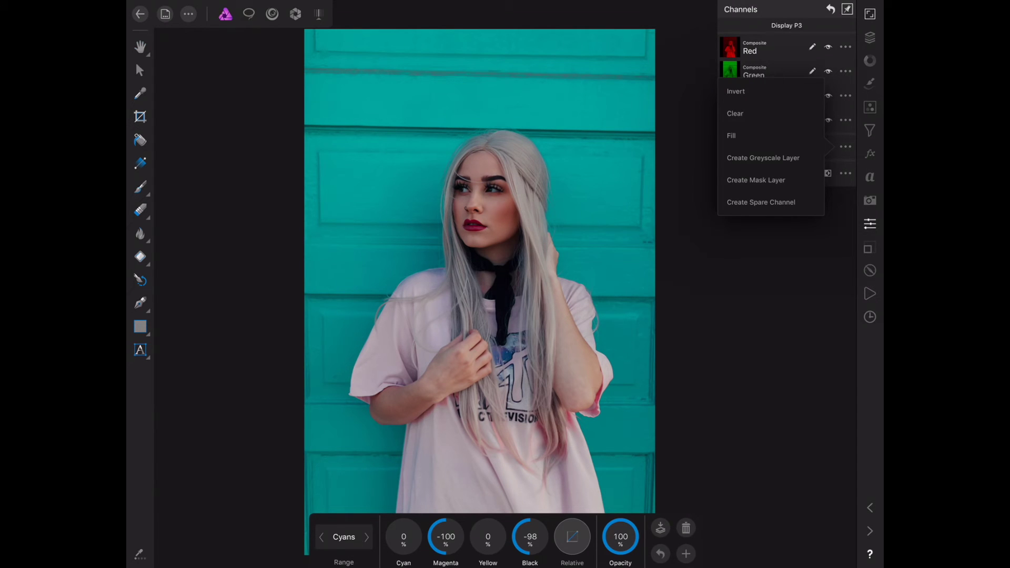
pyautogui.click(736, 91)
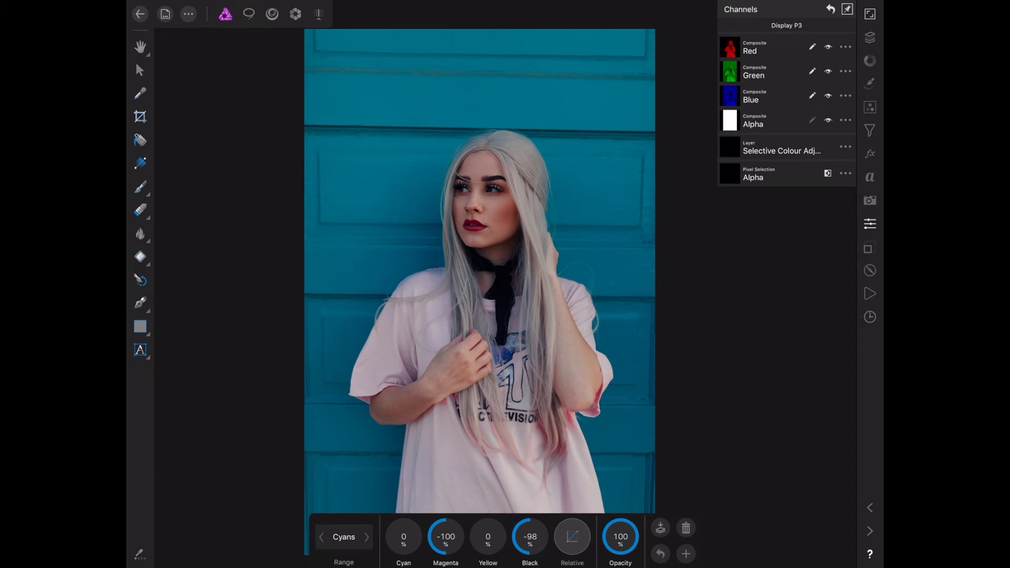
pyautogui.press('b')
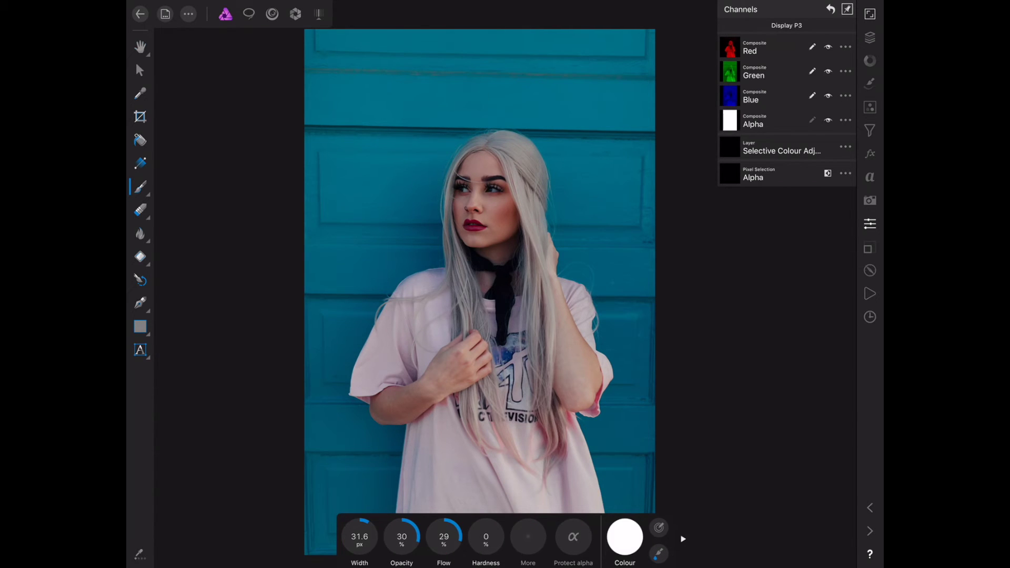
pyautogui.moveTo(360, 536); pyautogui.dragTo(412, 537)
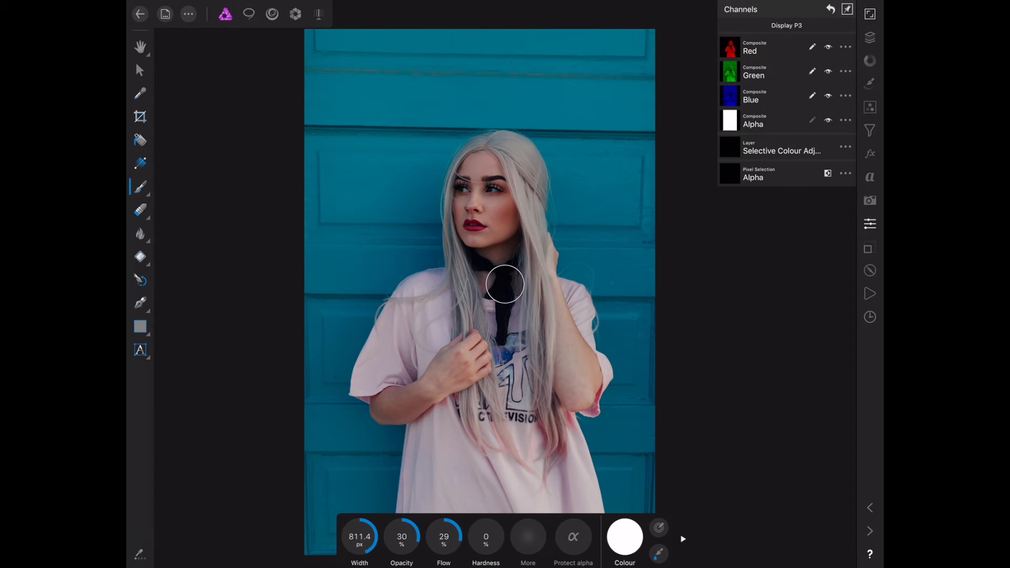
pyautogui.moveTo(359, 537); pyautogui.dragTo(464, 536)
pyautogui.moveTo(359, 536)
pyautogui.mouseDown()
pyautogui.moveTo(333, 537)
pyautogui.moveTo(354, 536)
pyautogui.mouseUp()
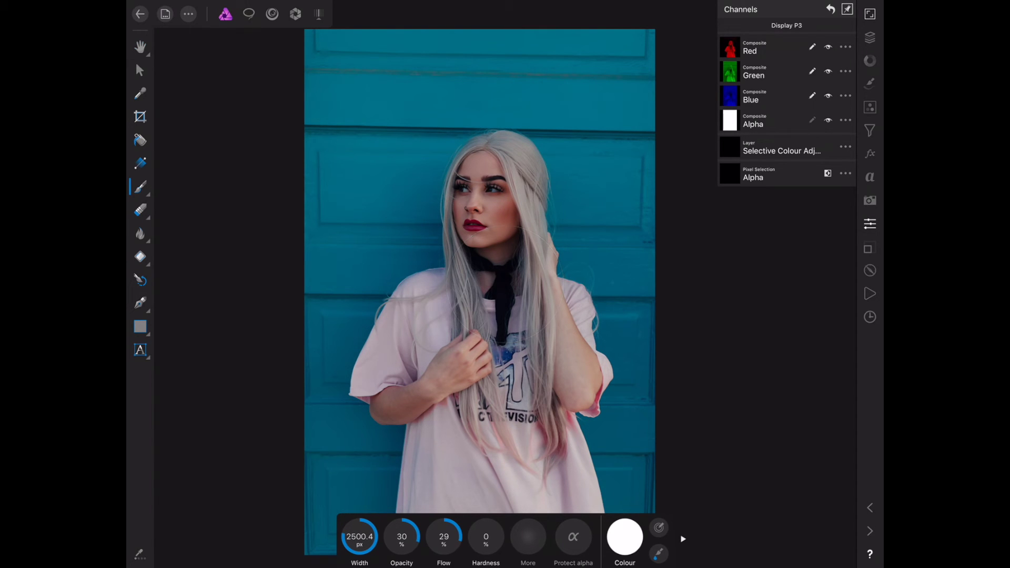
# Step: Paint a test stroke on the left-centre wall and preview it full screen
pyautogui.click(870, 37)
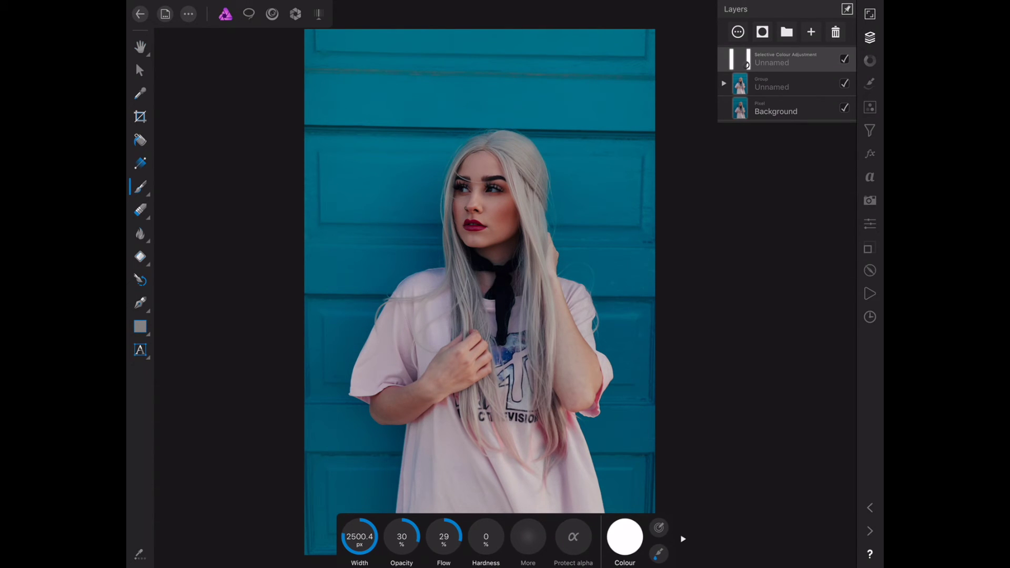
pyautogui.moveTo(349, 199); pyautogui.dragTo(321, 199)
pyautogui.press('Tab')
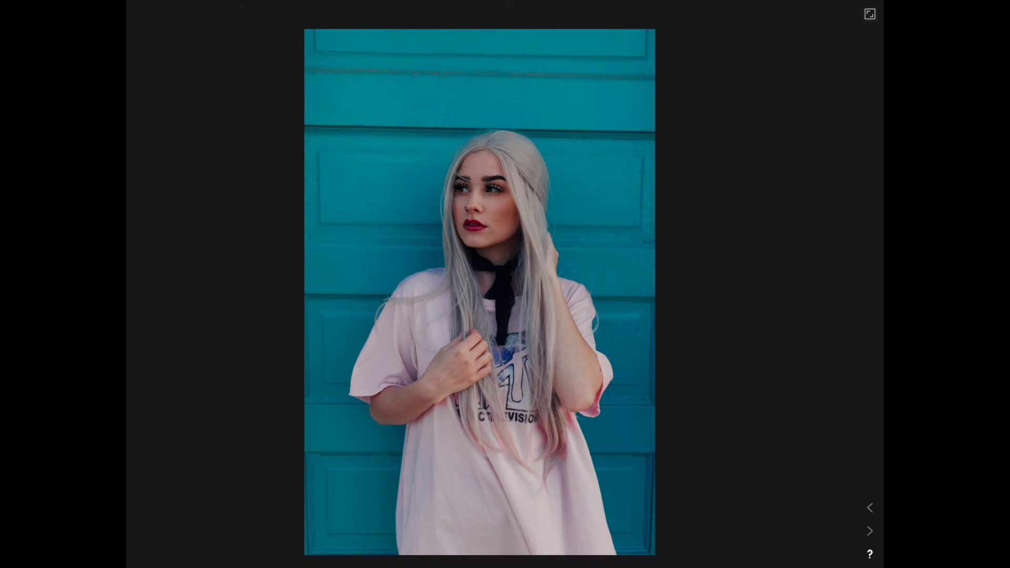
pyautogui.click(869, 14)
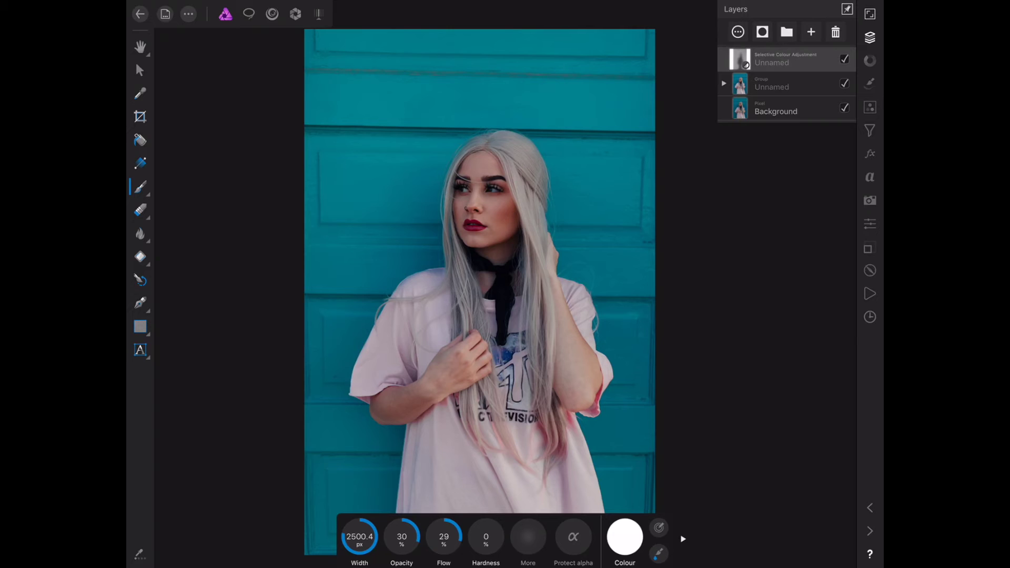
# Step: Compare the wall with and without the turquoise effect via undo/redo, ending undone
pyautogui.click(870, 508)
pyautogui.click(869, 508)
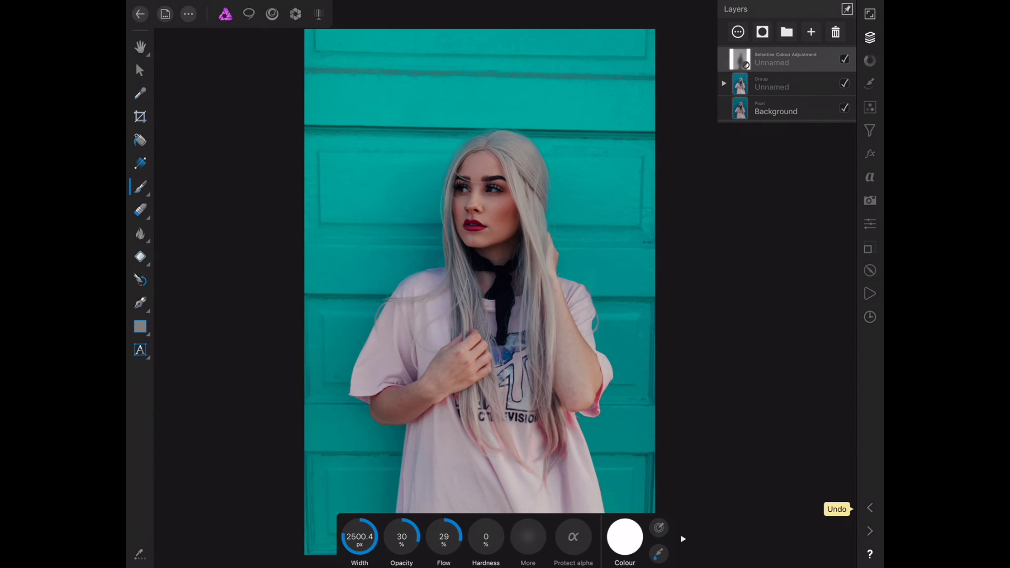
pyautogui.click(869, 507)
pyautogui.click(869, 508)
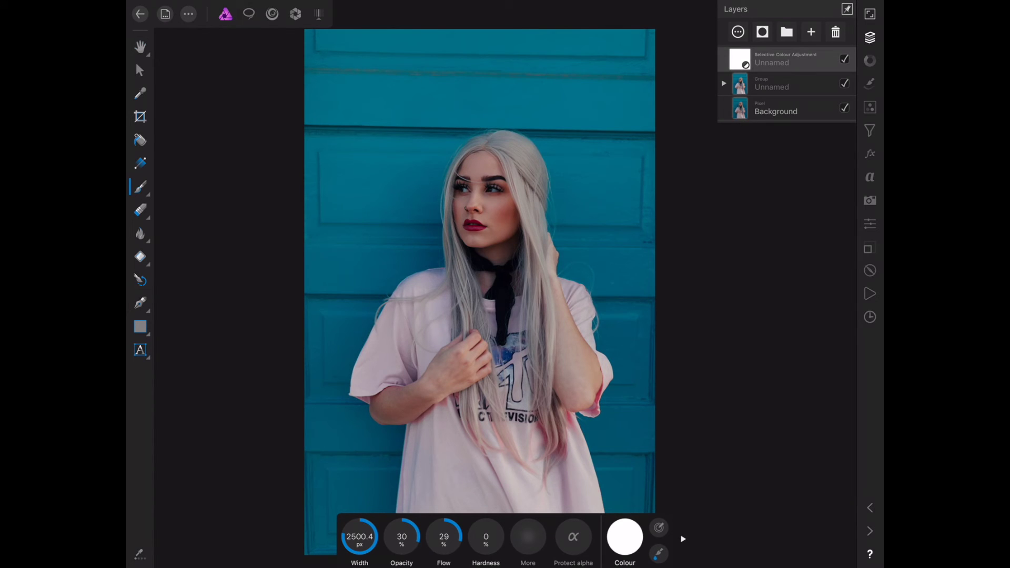
pyautogui.click(870, 531)
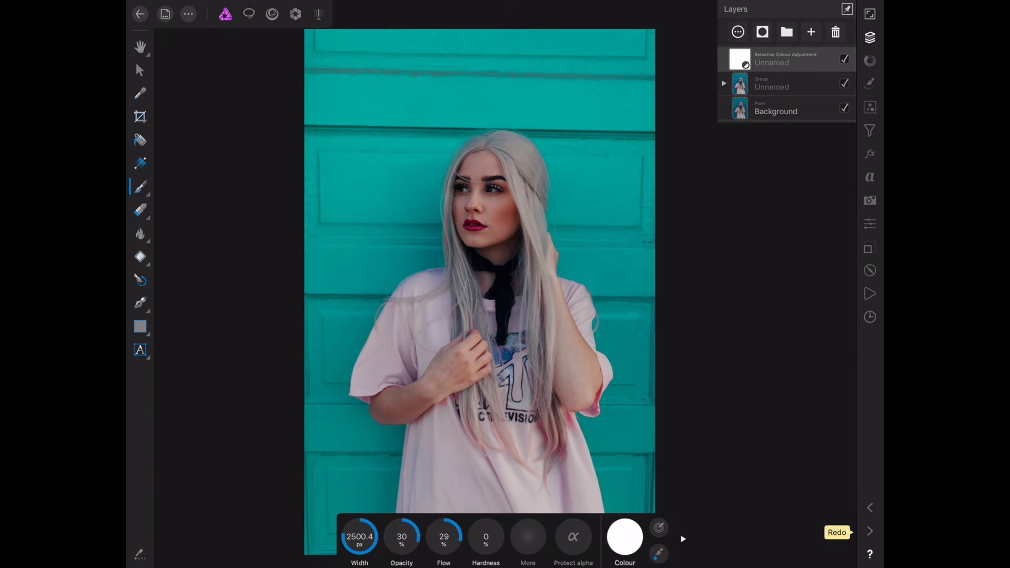
pyautogui.click(869, 507)
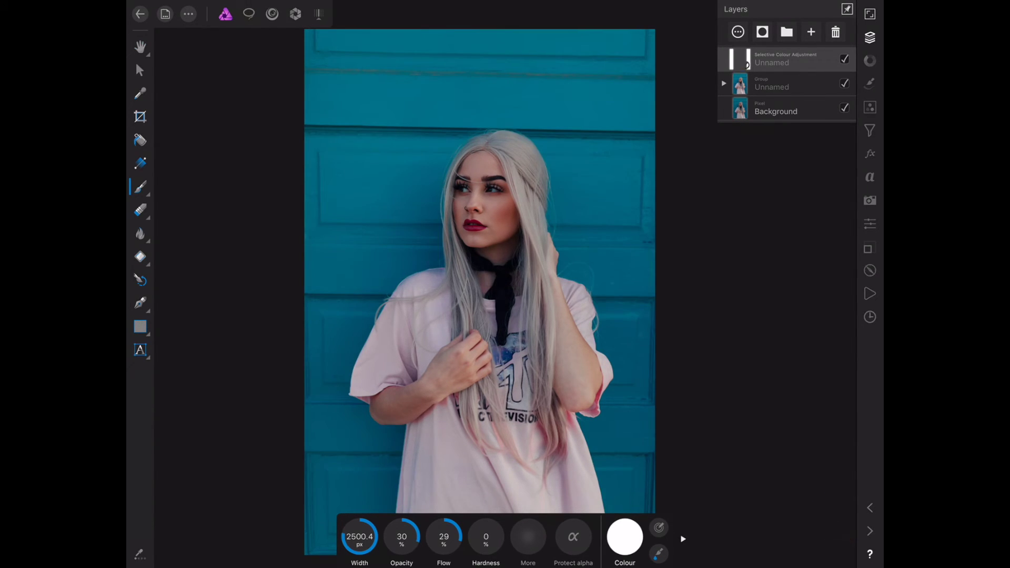
# Step: Set brush opacity and flow to 100% and paint the upper-left wall turquoise
pyautogui.moveTo(401, 536); pyautogui.dragTo(401, 494)
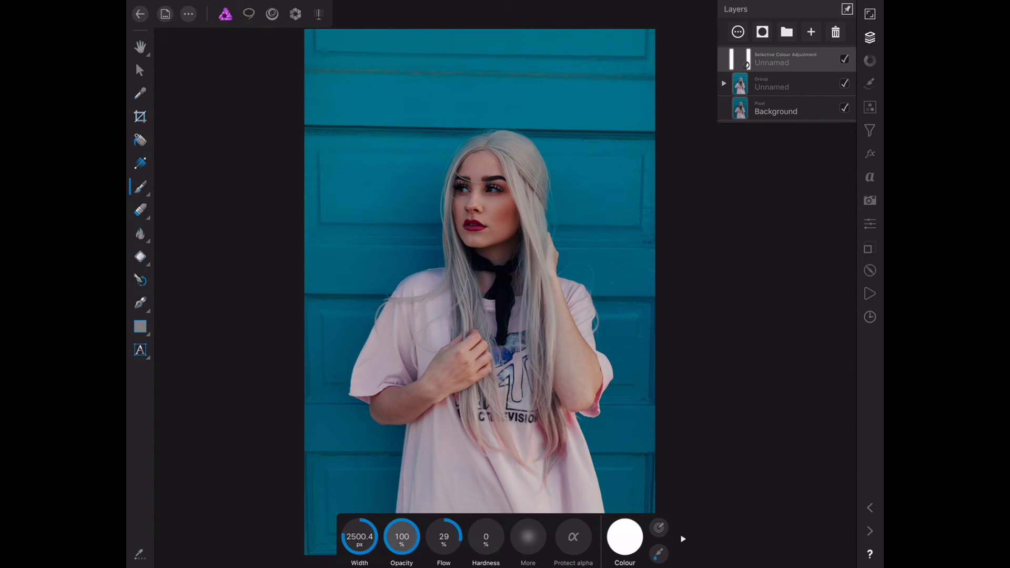
pyautogui.moveTo(443, 536); pyautogui.dragTo(443, 495)
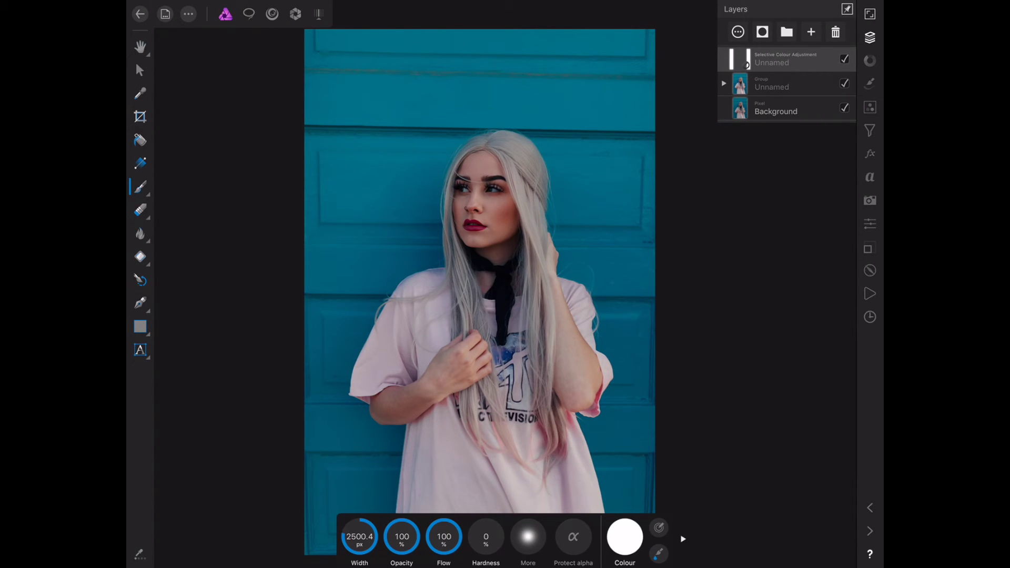
pyautogui.moveTo(316, 48); pyautogui.dragTo(416, 252)
pyautogui.moveTo(316, 221); pyautogui.dragTo(400, 316)
# Step: Paint the remaining upper, right and lower-left wall areas turquoise in full-screen view
pyautogui.click(869, 14)
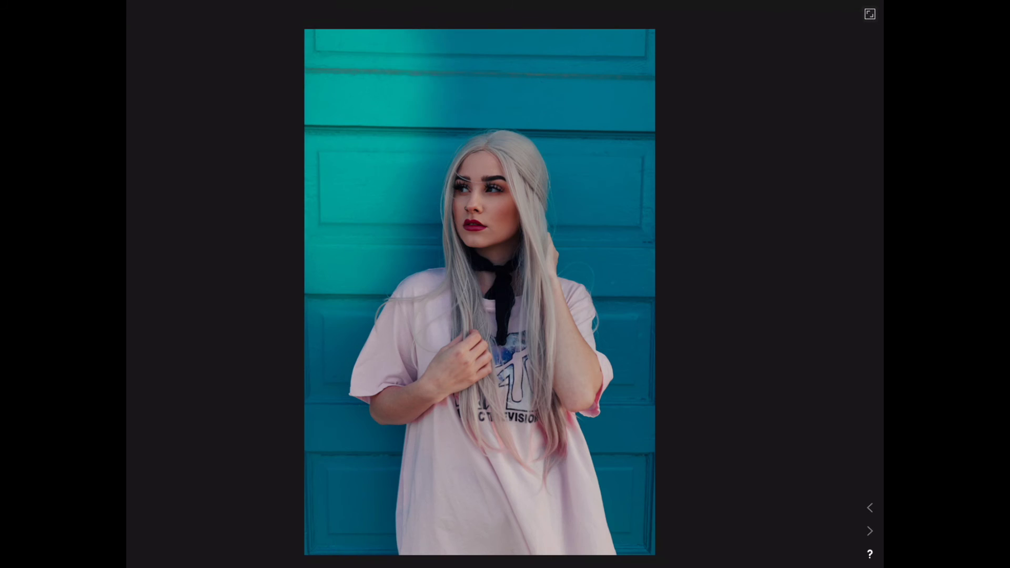
pyautogui.moveTo(400, 37); pyautogui.dragTo(526, 163)
pyautogui.moveTo(447, 157)
pyautogui.mouseDown()
pyautogui.moveTo(579, 58)
pyautogui.moveTo(626, 95)
pyautogui.moveTo(626, 168)
pyautogui.moveTo(563, 189)
pyautogui.mouseUp()
pyautogui.moveTo(624, 248); pyautogui.dragTo(623, 315)
pyautogui.moveTo(615, 274); pyautogui.dragTo(571, 232)
pyautogui.moveTo(623, 331); pyautogui.dragTo(625, 468)
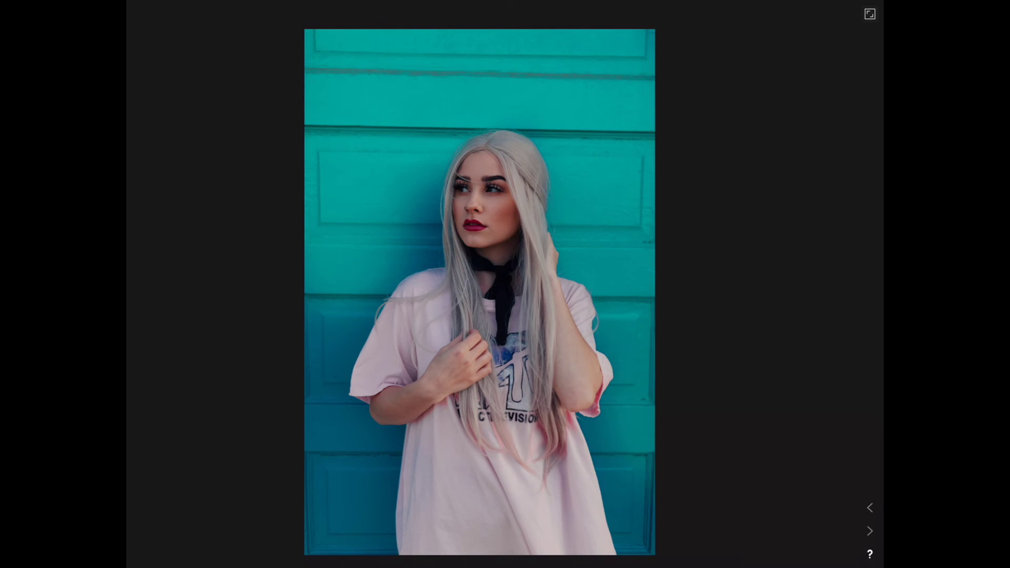
pyautogui.moveTo(623, 420); pyautogui.dragTo(626, 547)
pyautogui.moveTo(583, 418); pyautogui.dragTo(585, 436)
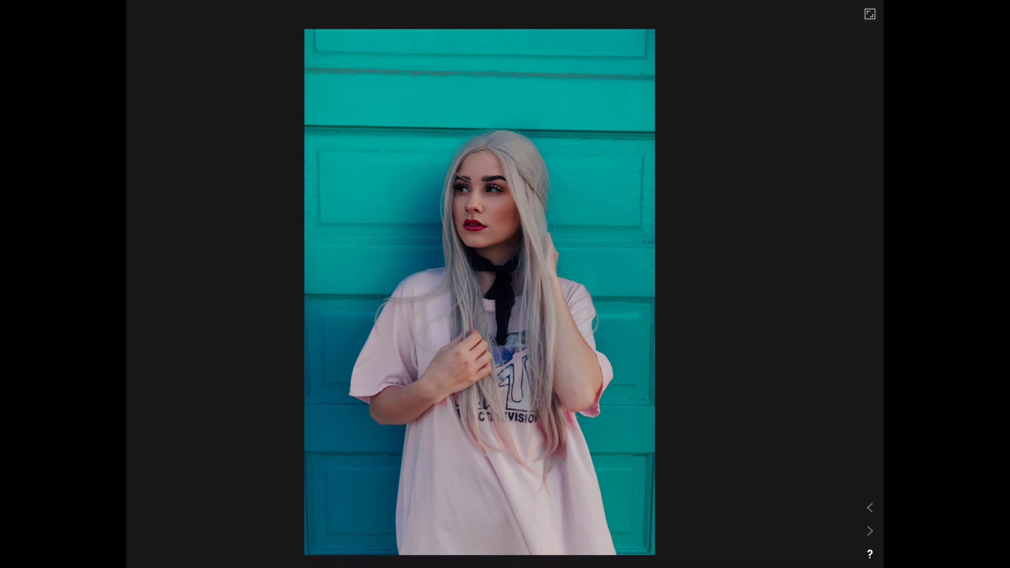
pyautogui.moveTo(423, 200)
pyautogui.mouseDown()
pyautogui.moveTo(426, 257)
pyautogui.moveTo(416, 274)
pyautogui.mouseUp()
pyautogui.moveTo(341, 305); pyautogui.dragTo(342, 468)
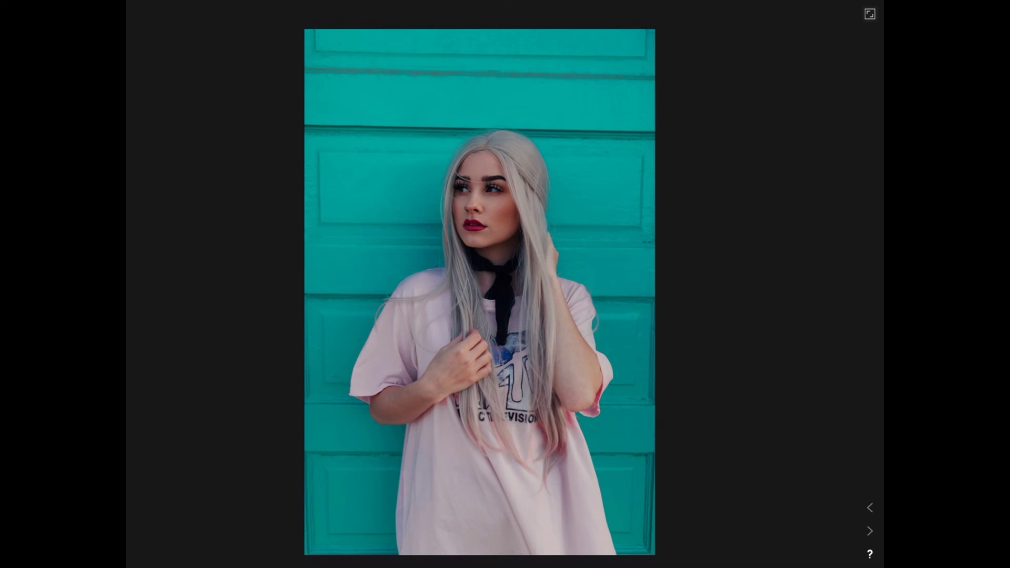
pyautogui.click(869, 14)
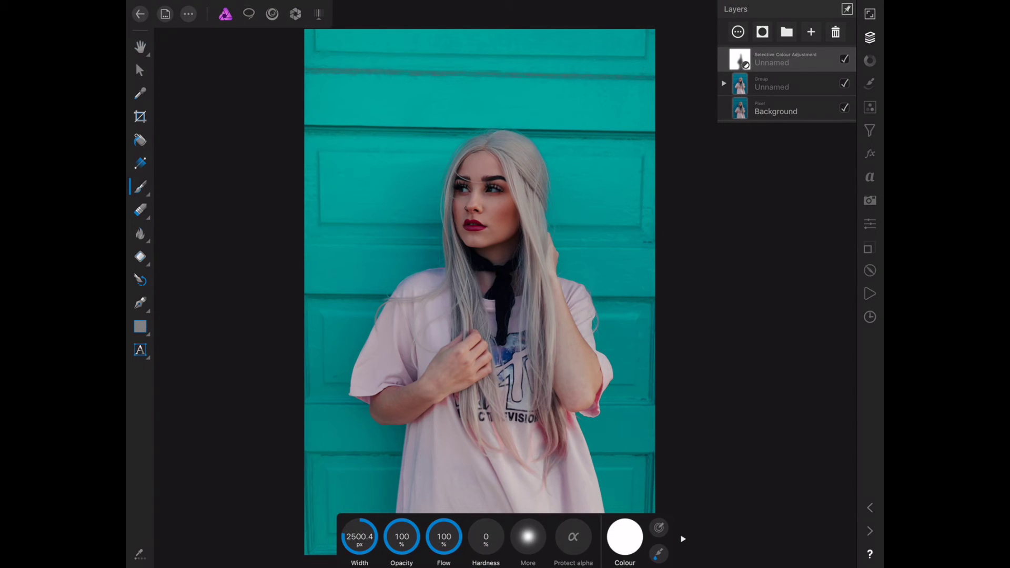
# Step: Switch to the Erase Brush at 542.5 px and zoom in on the shirt
pyautogui.press('e')
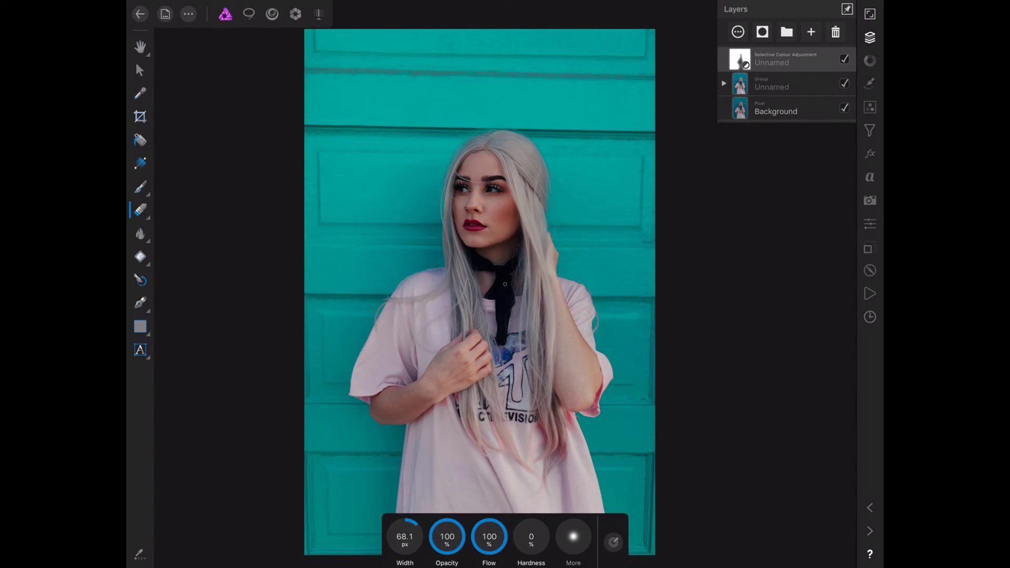
pyautogui.press(']')
pyautogui.press(']')
pyautogui.press(']')
pyautogui.press(']')
pyautogui.press(']')
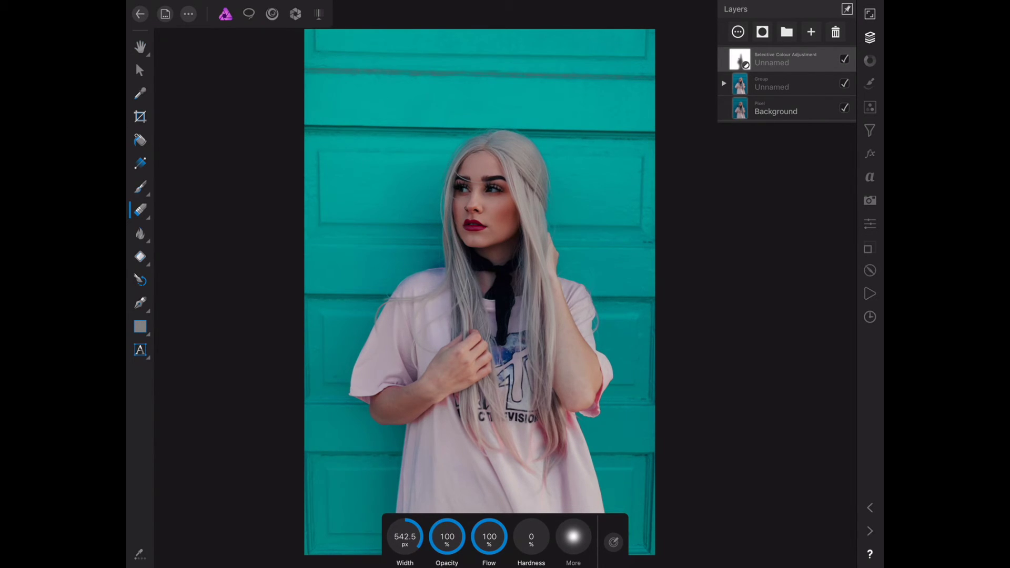
pyautogui.scroll(5, 415, 315)
pyautogui.scroll(3, 415, 315)
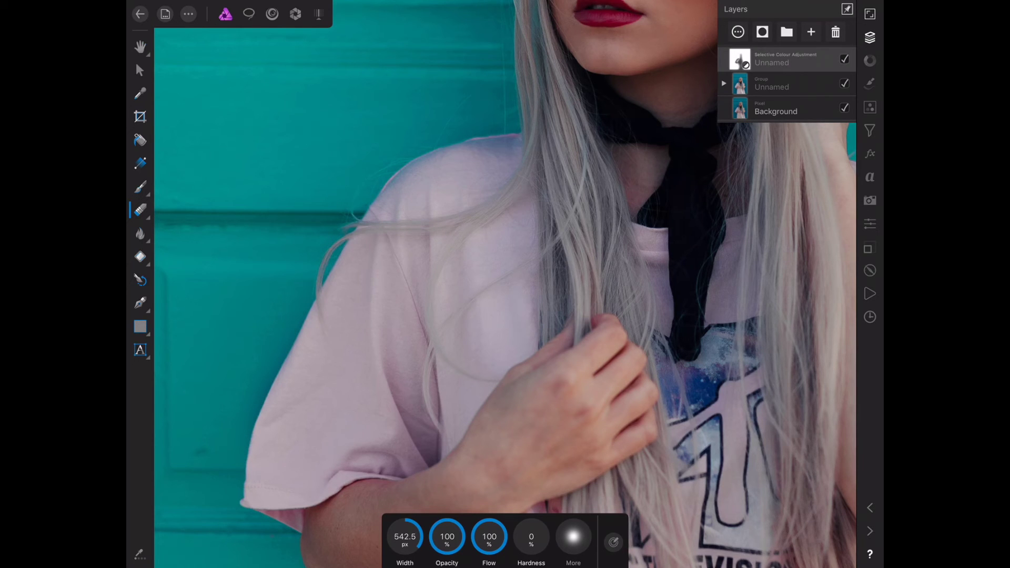
pyautogui.scroll(-5, 505, 284)
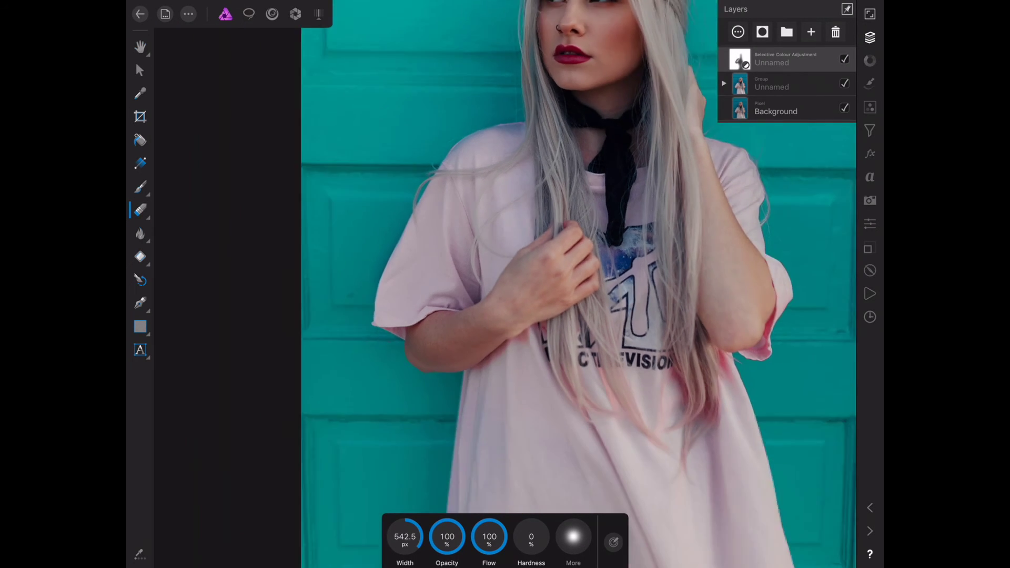
pyautogui.scroll(4, 505, 284)
pyautogui.scroll(2, 505, 284)
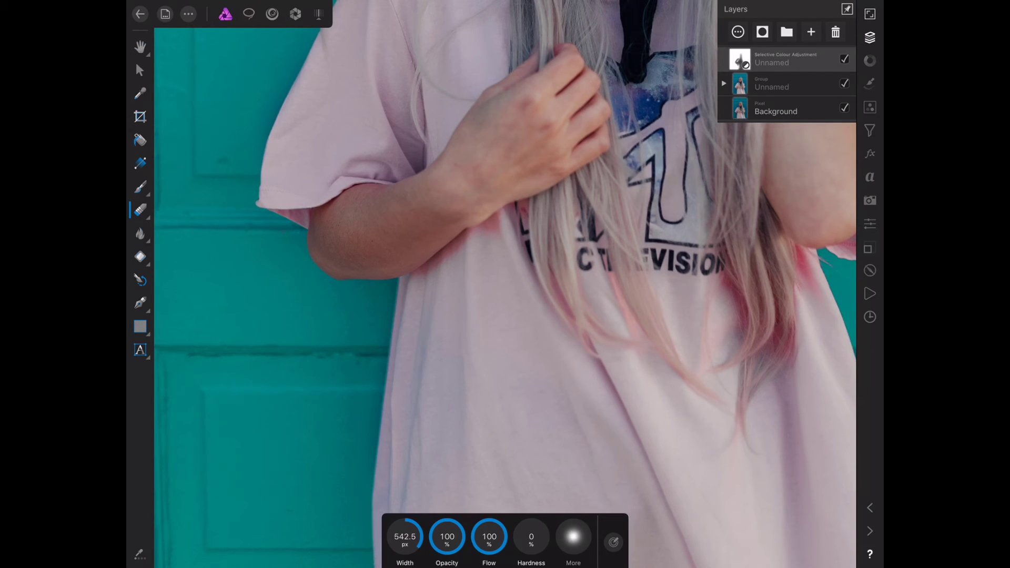
pyautogui.click(870, 14)
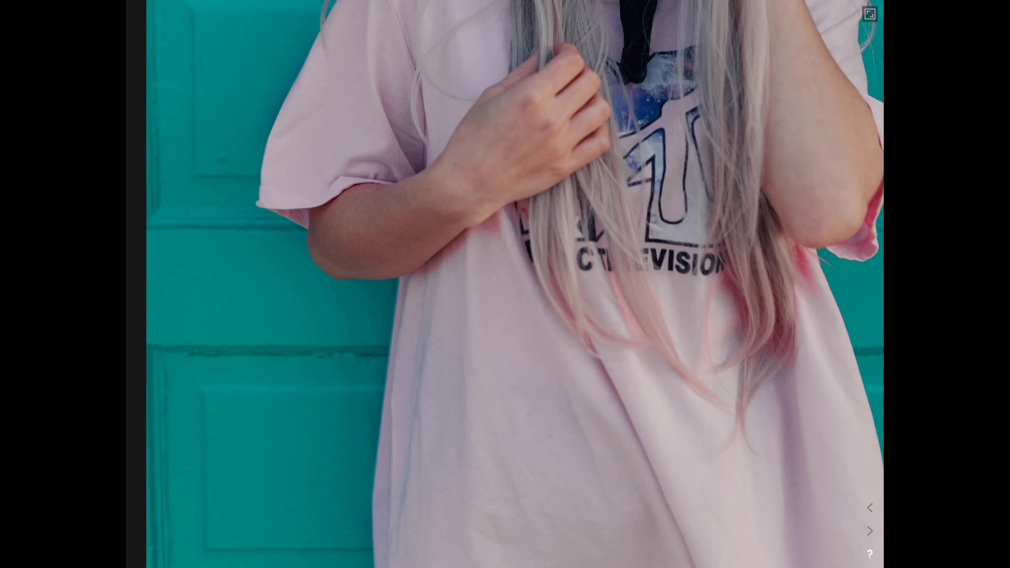
pyautogui.click(869, 13)
# Step: Erase the turquoise fringe along the shirt's right edge, right arm and hair
pyautogui.moveTo(684, 263); pyautogui.dragTo(492, 206)
pyautogui.moveTo(706, 448); pyautogui.dragTo(723, 519)
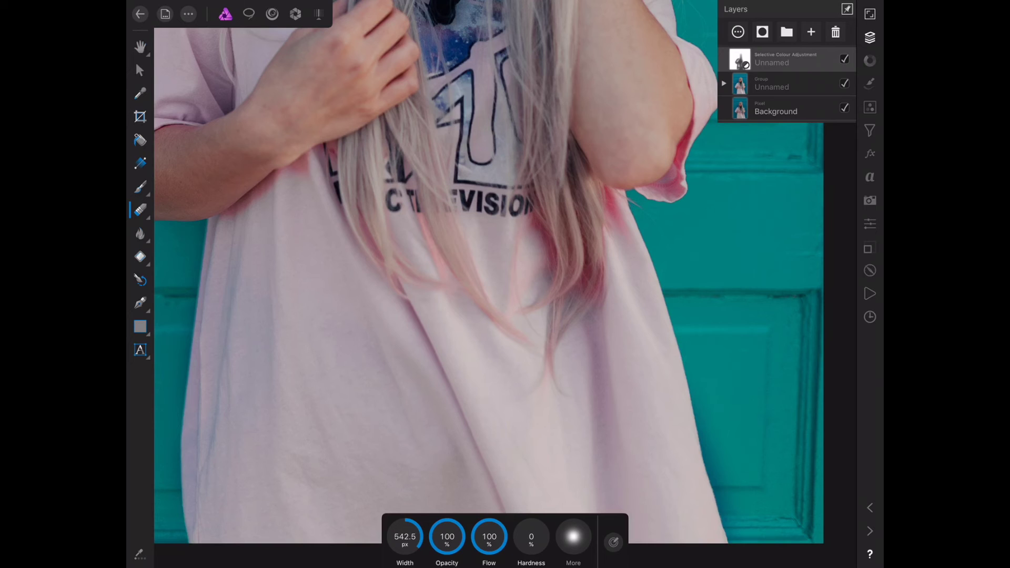
pyautogui.moveTo(473, 210); pyautogui.dragTo(379, 434)
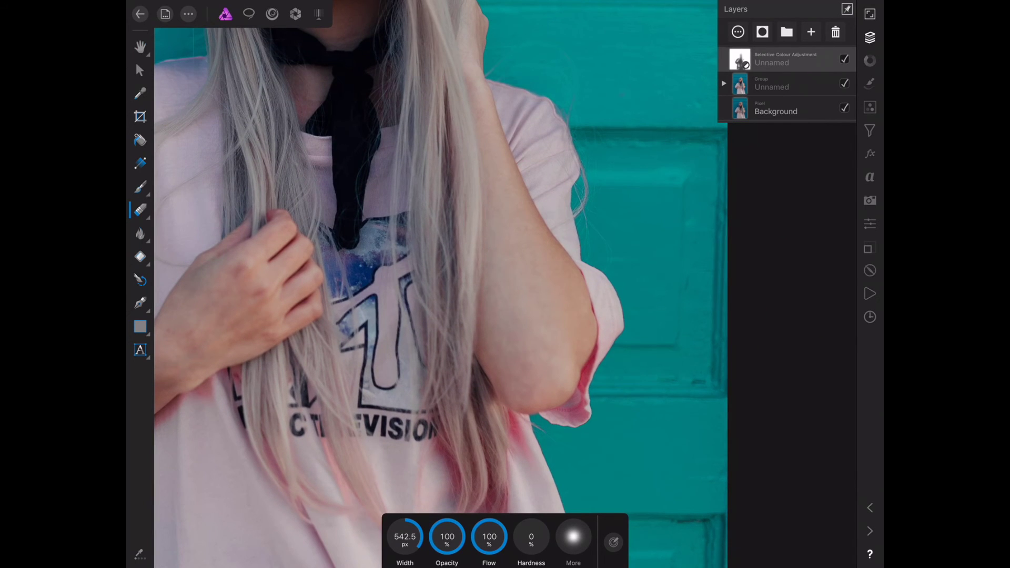
pyautogui.moveTo(610, 263)
pyautogui.mouseDown()
pyautogui.moveTo(597, 395)
pyautogui.moveTo(542, 442)
pyautogui.mouseUp()
pyautogui.moveTo(421, 79); pyautogui.dragTo(426, 552)
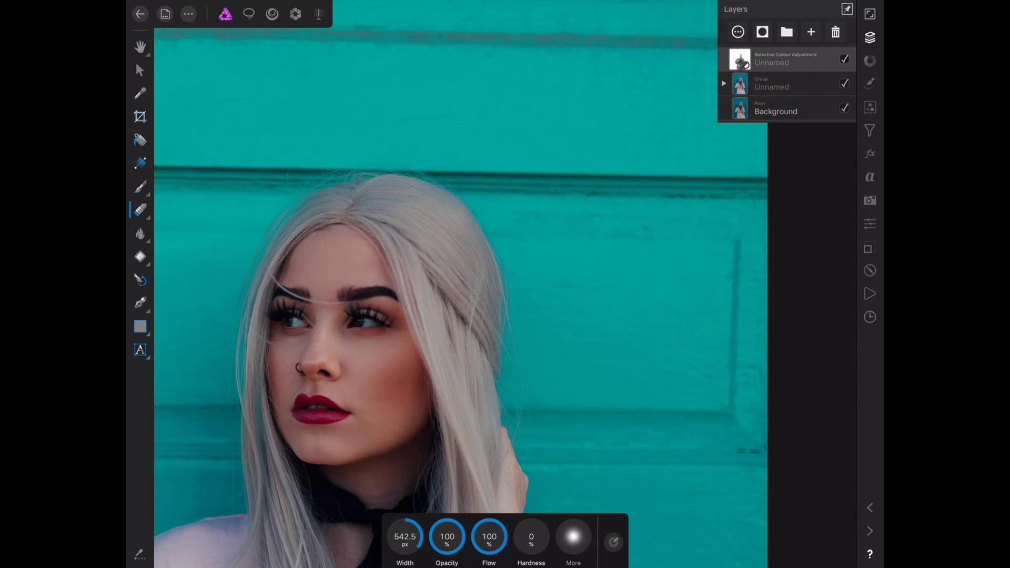
pyautogui.moveTo(247, 284); pyautogui.dragTo(268, 236)
pyautogui.moveTo(389, 174)
pyautogui.mouseDown()
pyautogui.moveTo(434, 179)
pyautogui.moveTo(484, 226)
pyautogui.mouseUp()
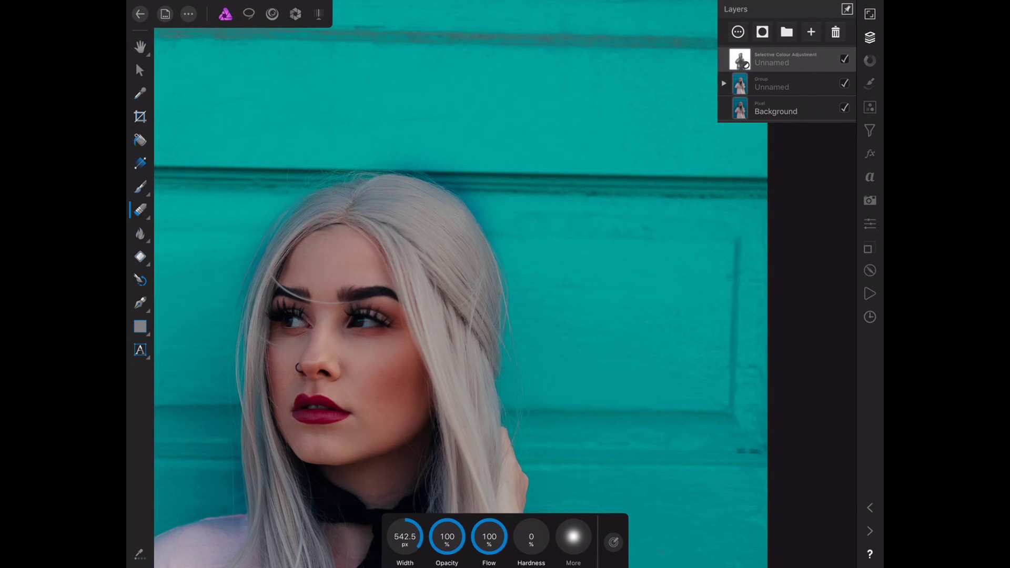
# Step: Shrink the mask brush to about 870 px and paint away the blue halo along the hairline
pyautogui.press('b')
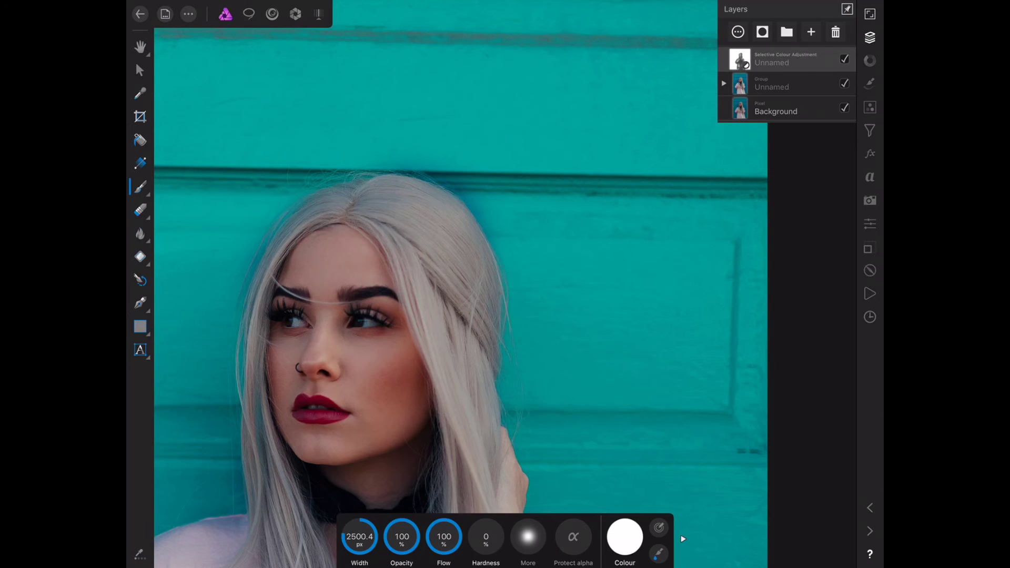
pyautogui.moveTo(359, 536); pyautogui.dragTo(341, 536)
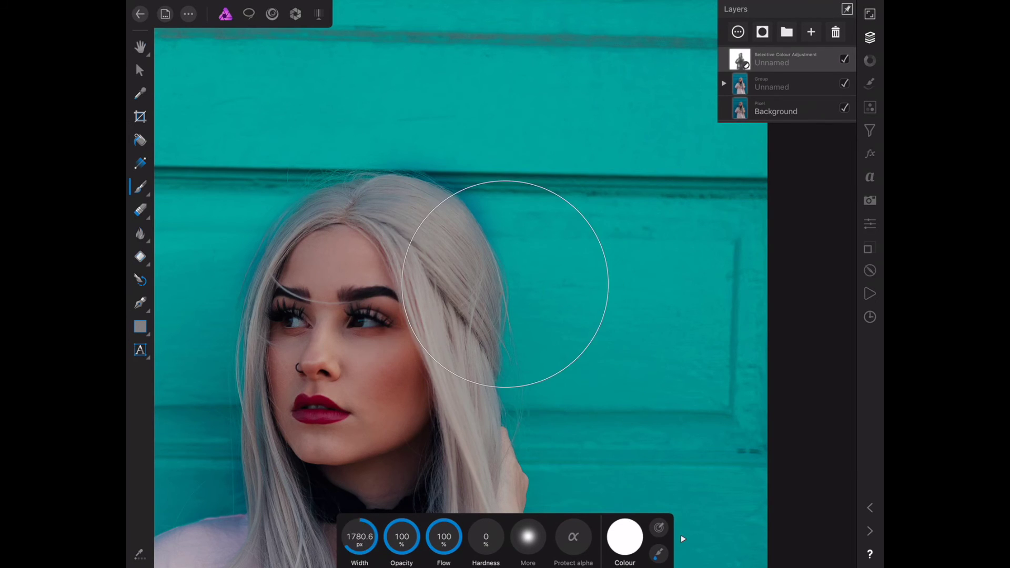
pyautogui.moveTo(342, 536); pyautogui.dragTo(302, 537)
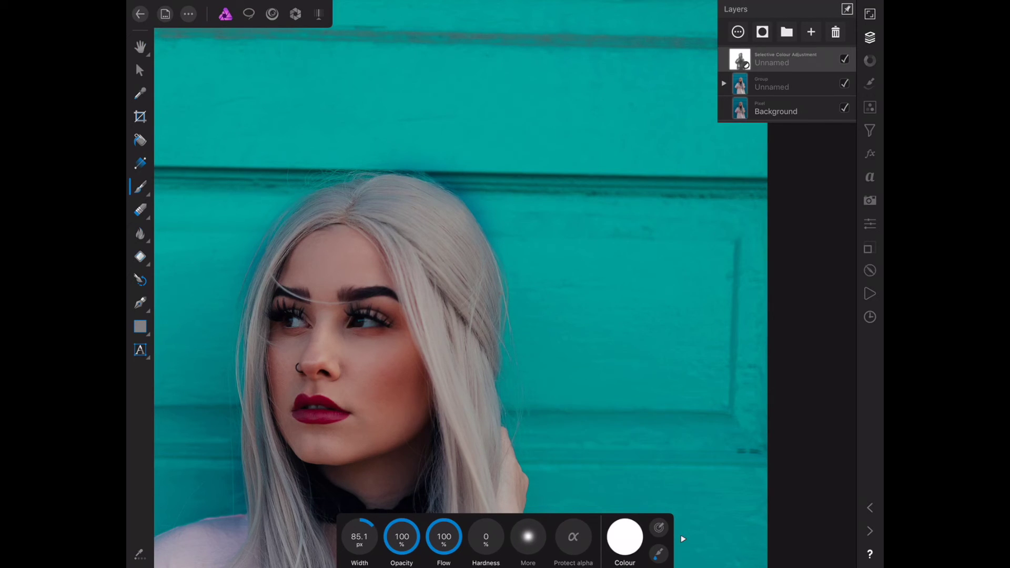
pyautogui.moveTo(452, 192); pyautogui.dragTo(485, 234)
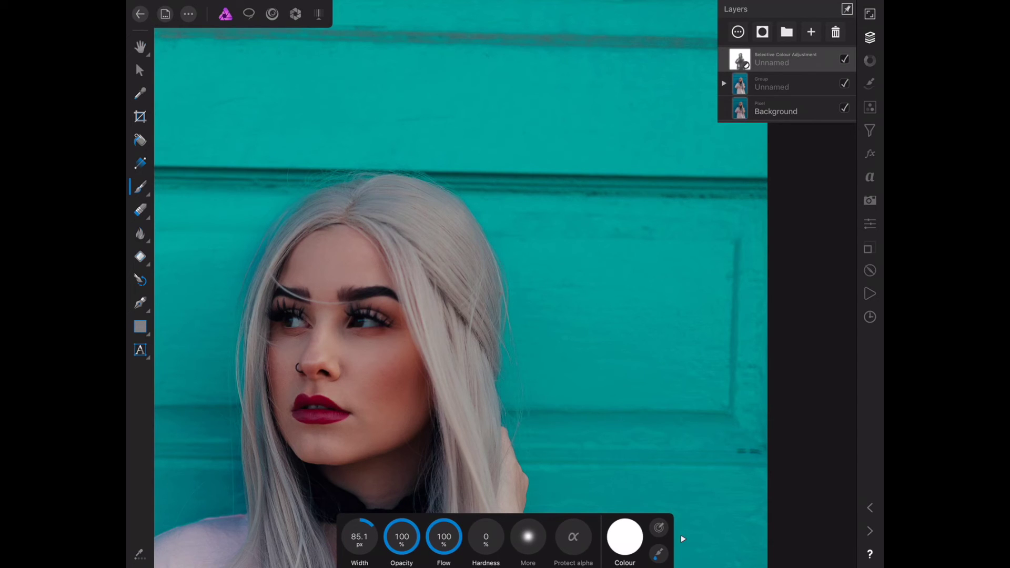
pyautogui.moveTo(273, 235); pyautogui.dragTo(256, 279)
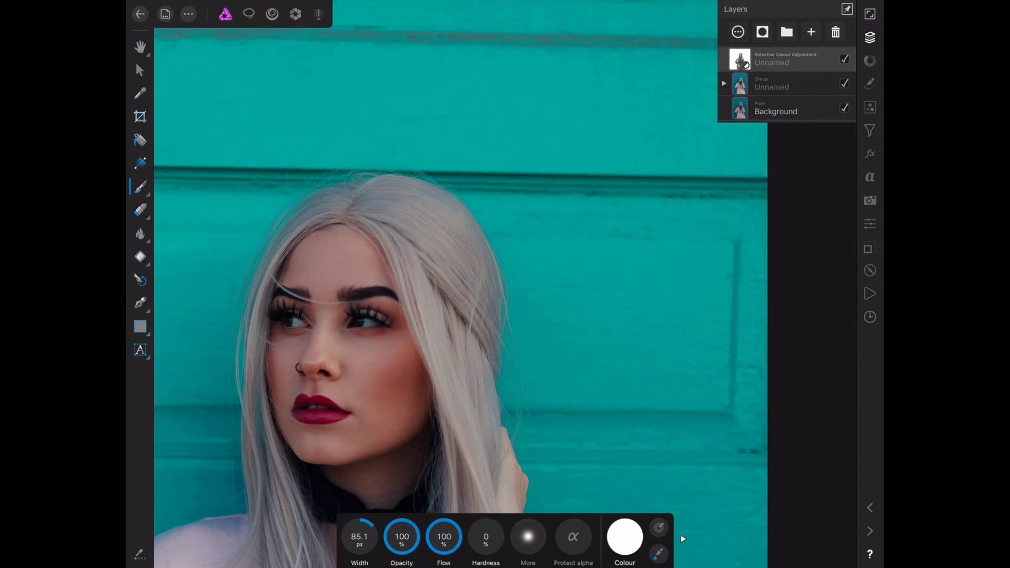
pyautogui.moveTo(241, 472); pyautogui.dragTo(239, 487)
# Step: With the interface hidden, paint the mask along the pink sleeve edge against the teal door
pyautogui.scroll(-5, 461, 284)
pyautogui.scroll(5, 505, 284)
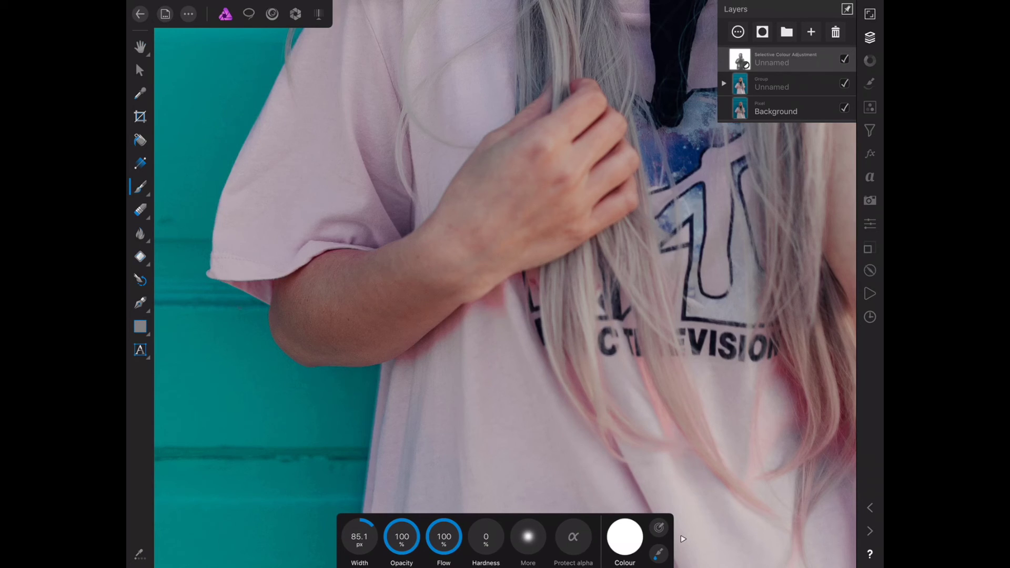
pyautogui.scroll(5, 505, 284)
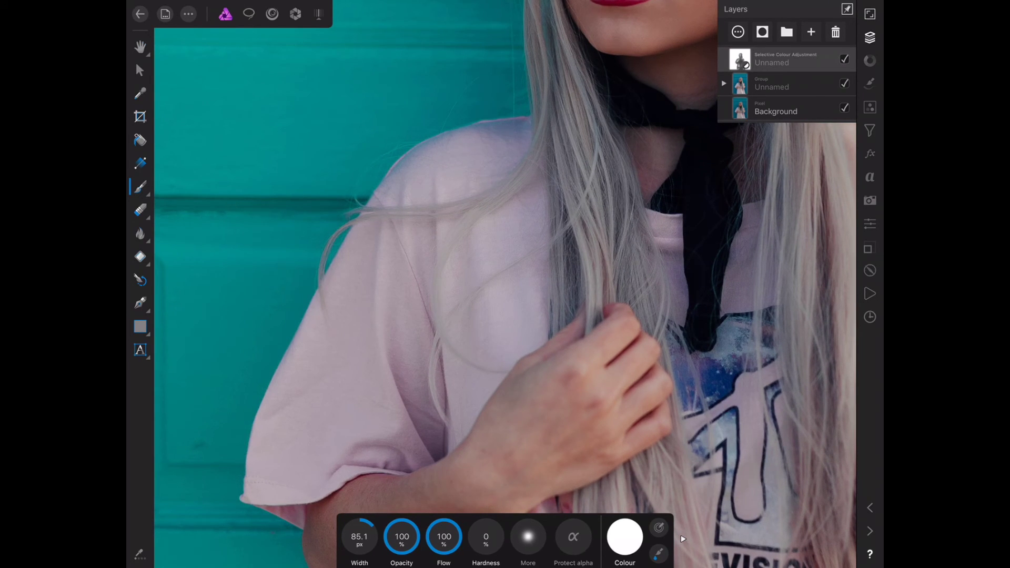
pyautogui.scroll(-2, 505, 284)
pyautogui.hscroll(5, 505, 284)
pyautogui.hscroll(5, 505, 284)
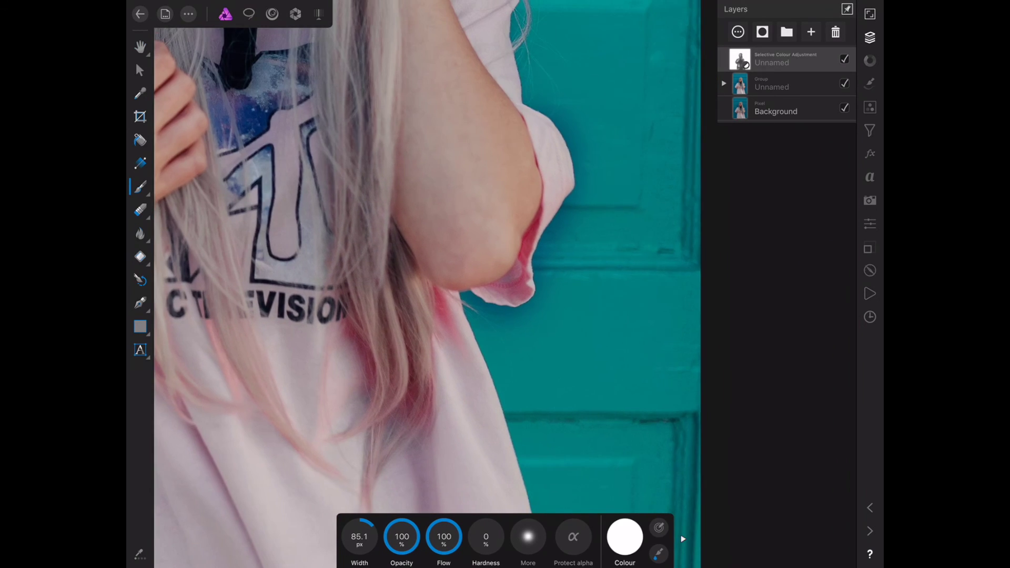
pyautogui.hscroll(2, 505, 284)
pyautogui.scroll(1, 505, 284)
pyautogui.hscroll(1, 505, 284)
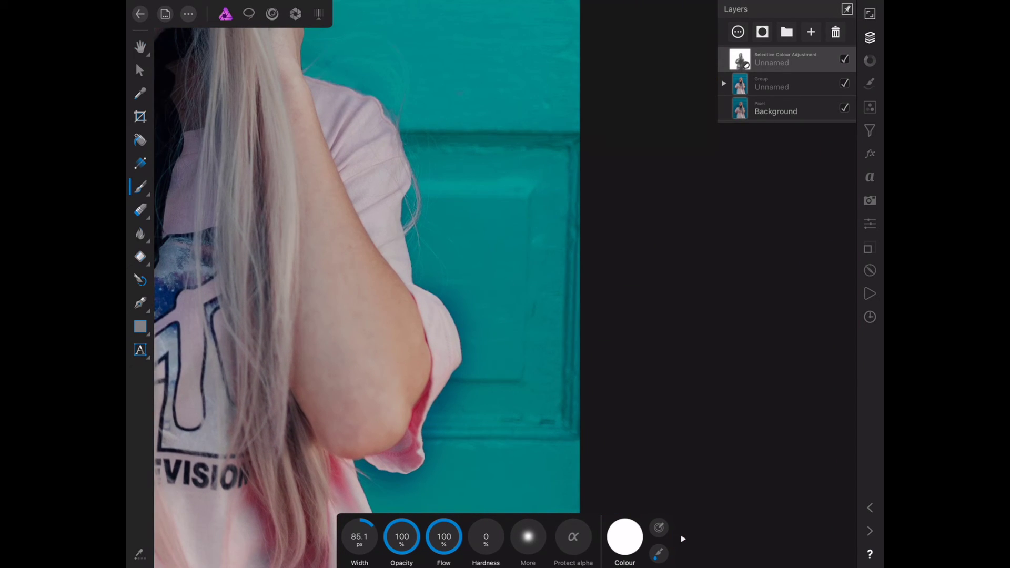
pyautogui.press('Tab')
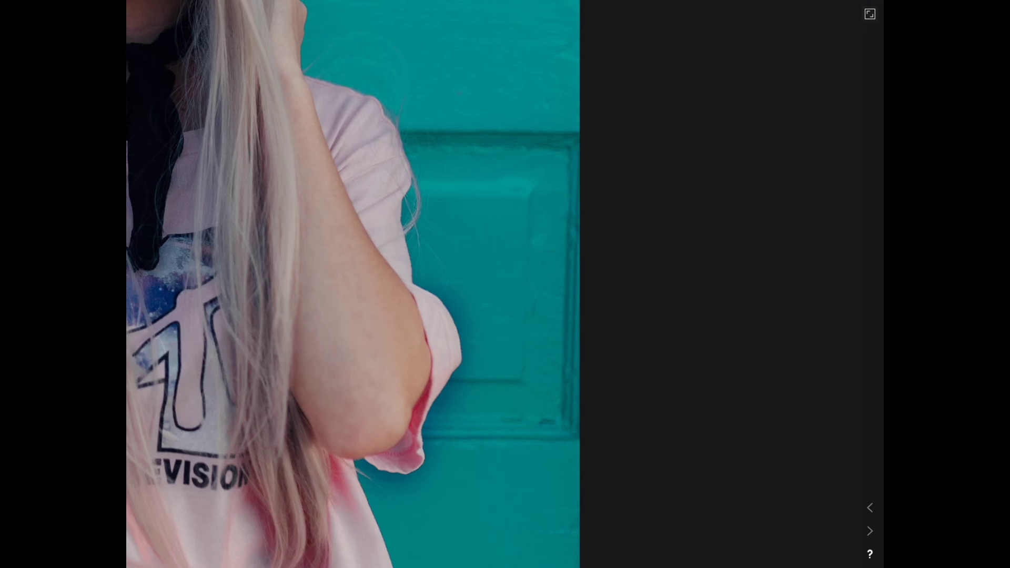
pyautogui.moveTo(425, 284)
pyautogui.mouseDown()
pyautogui.moveTo(447, 297)
pyautogui.moveTo(463, 332)
pyautogui.moveTo(441, 429)
pyautogui.moveTo(424, 474)
pyautogui.moveTo(389, 489)
pyautogui.moveTo(357, 460)
pyautogui.mouseUp()
pyautogui.press('Tab')
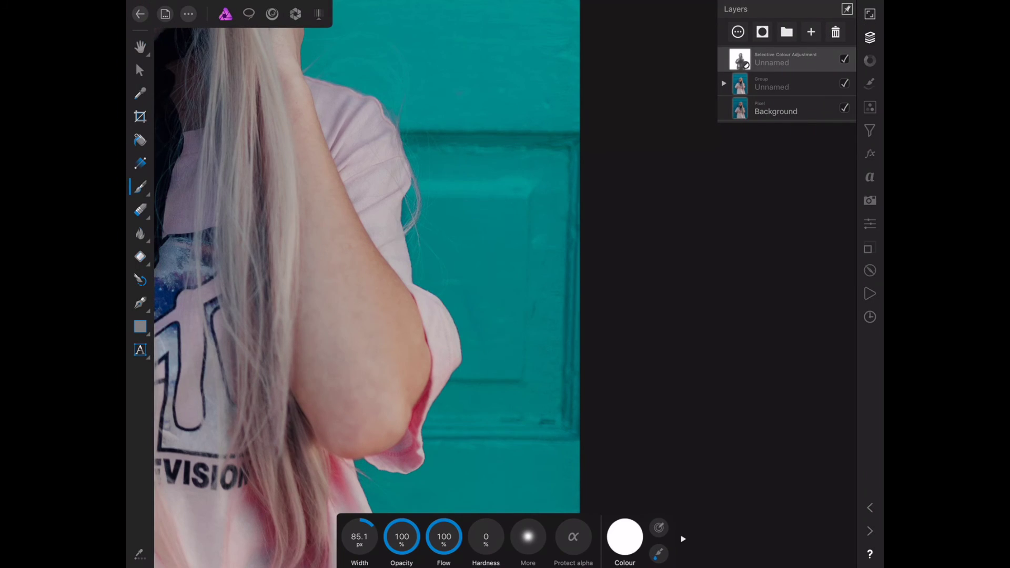
# Step: Paint the mask along the shirt edge where it meets the door
pyautogui.scroll(-5, 505, 284)
pyautogui.scroll(-4, 505, 284)
pyautogui.moveTo(399, 266); pyautogui.dragTo(429, 358)
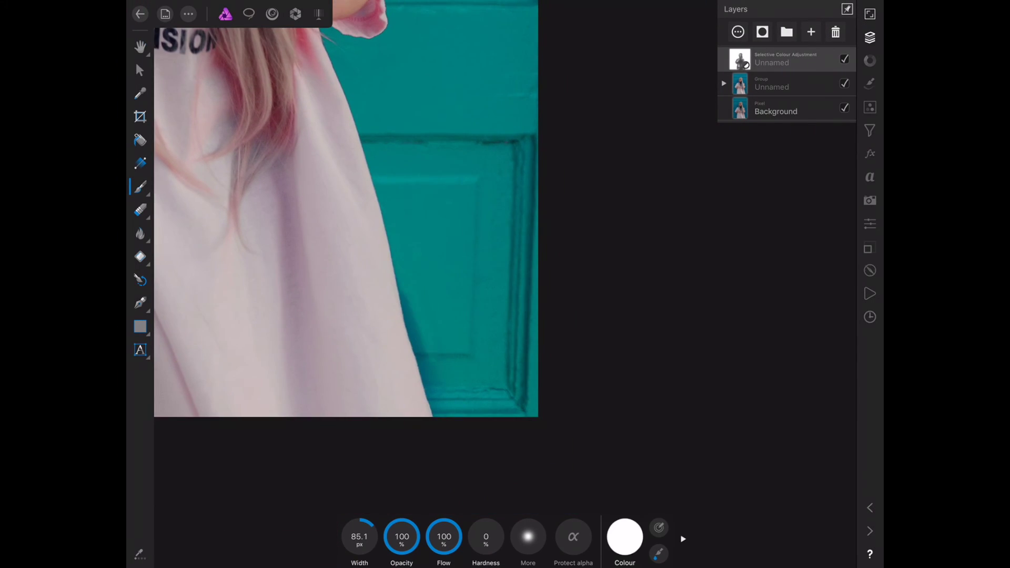
pyautogui.moveTo(415, 294); pyautogui.dragTo(431, 394)
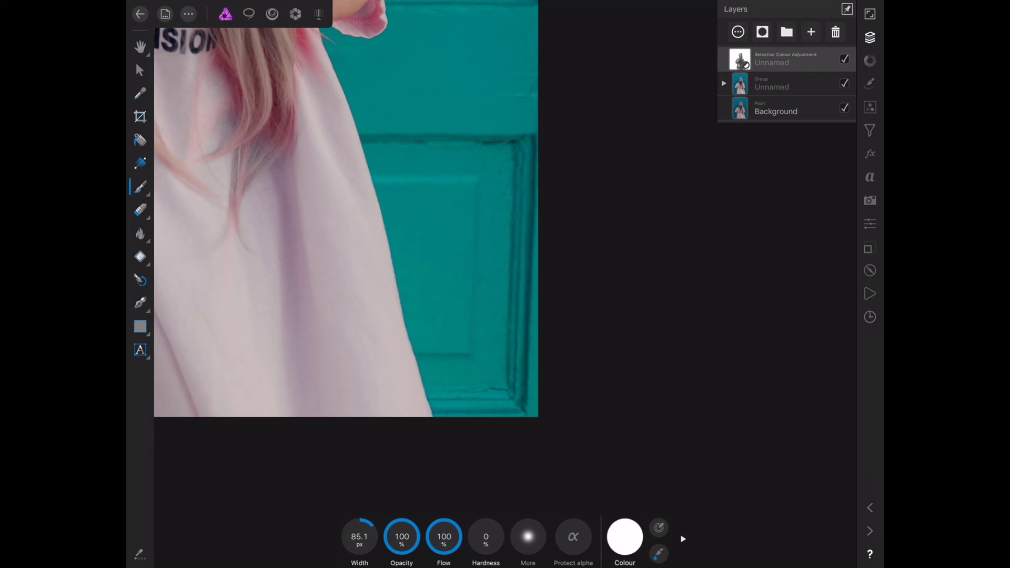
pyautogui.scroll(-3, 347, 211)
pyautogui.scroll(3, 505, 237)
pyautogui.scroll(2, 504, 237)
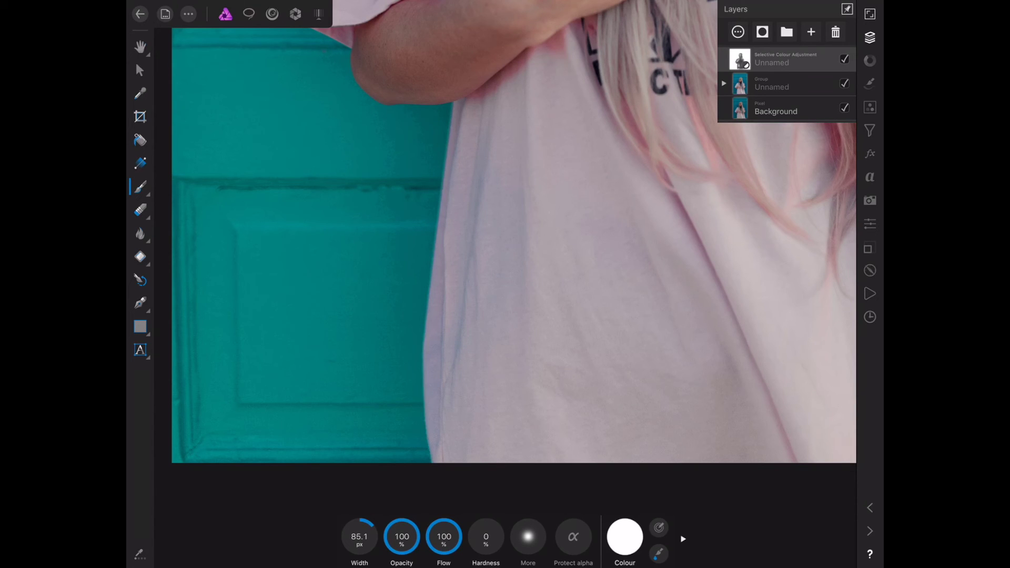
# Step: Toggle the Selective Colour adjustment's visibility off and on to compare the result
pyautogui.scroll(-5, 505, 284)
pyautogui.scroll(2, 505, 284)
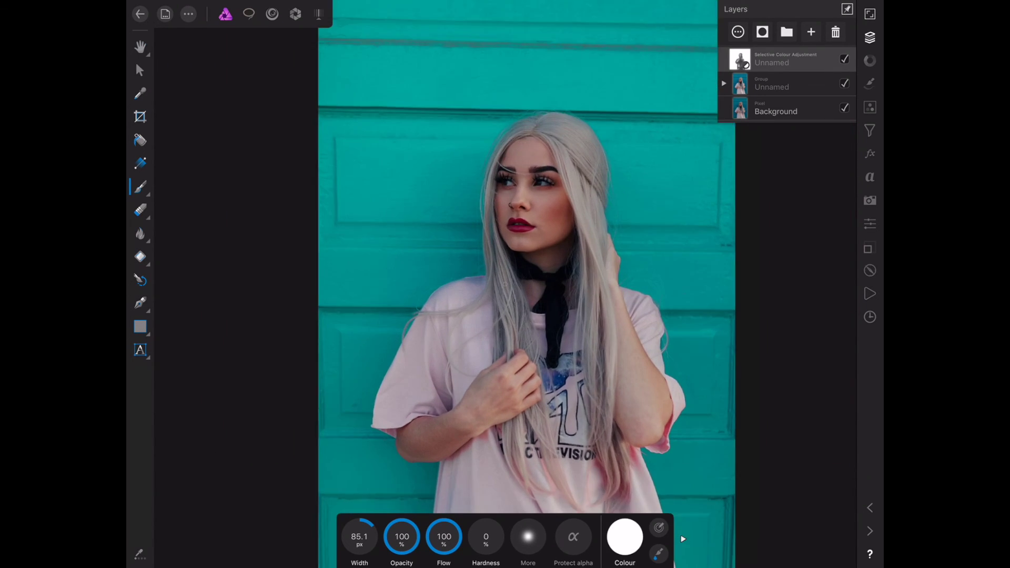
pyautogui.scroll(1, 505, 285)
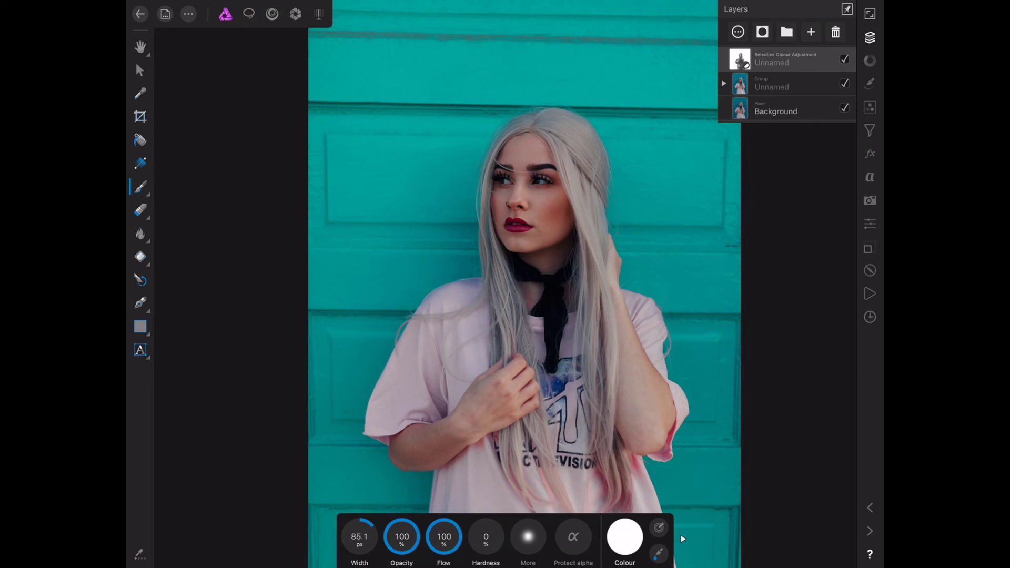
pyautogui.scroll(2, 505, 284)
pyautogui.scroll(-5, 505, 284)
pyautogui.scroll(-1, 505, 284)
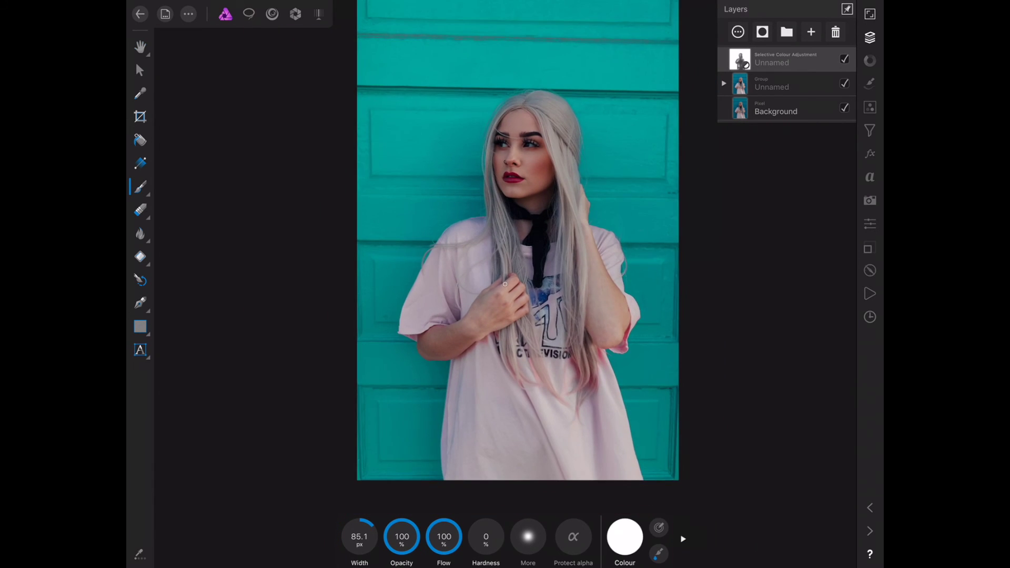
pyautogui.scroll(1, 505, 284)
pyautogui.scroll(-1, 505, 284)
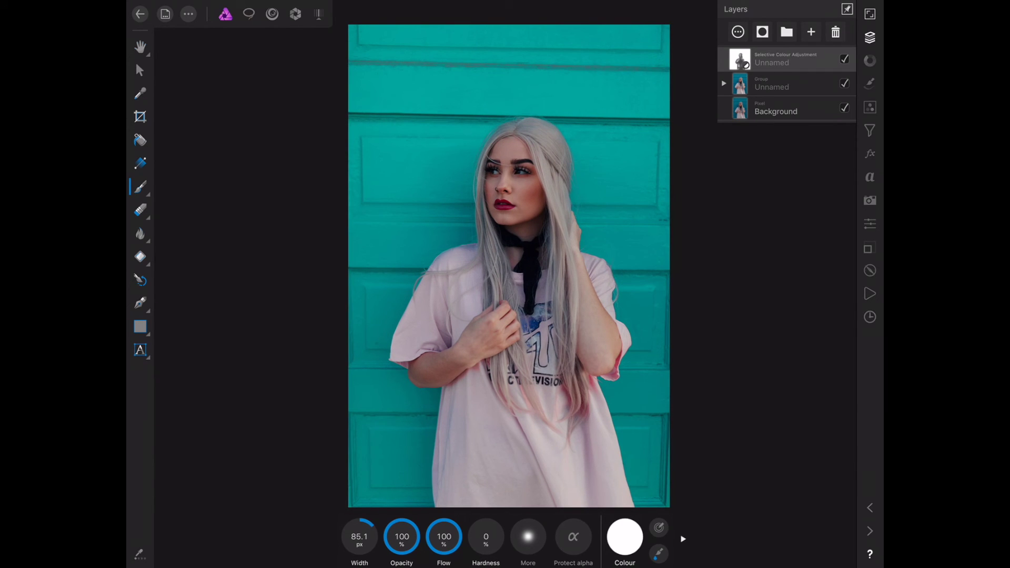
pyautogui.click(844, 59)
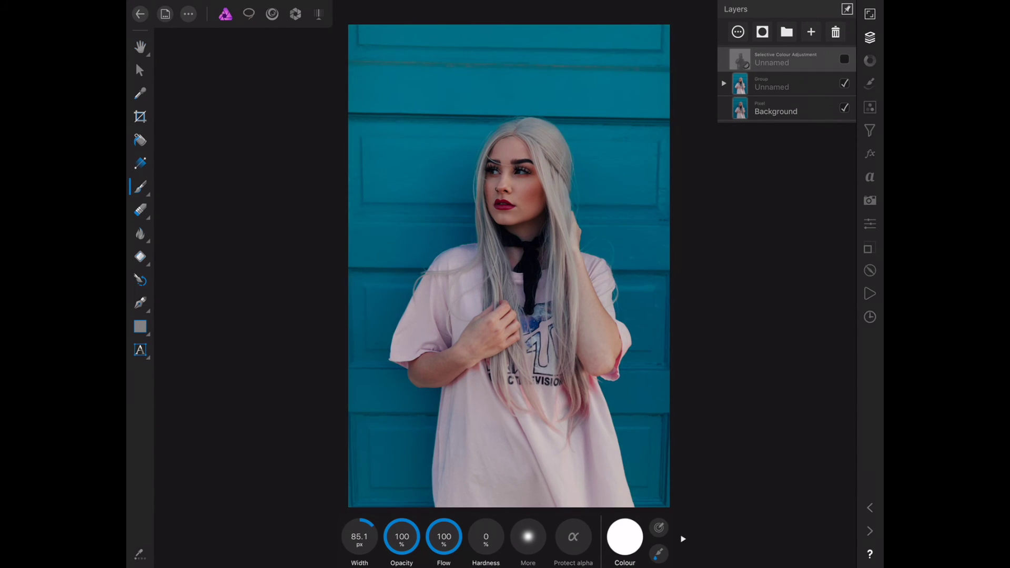
pyautogui.click(845, 59)
pyautogui.click(844, 59)
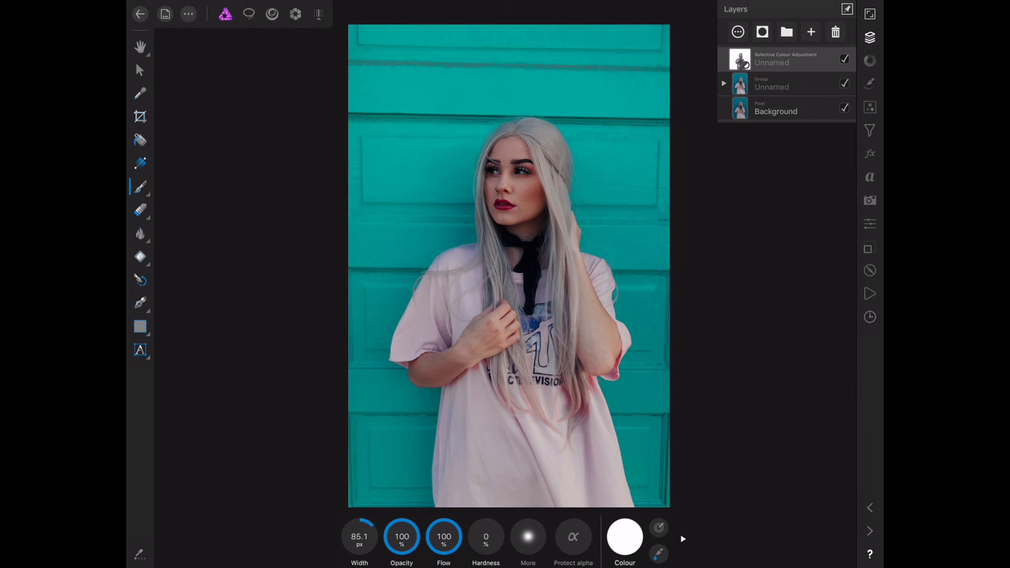
# Step: Move the Selective Colour adjustment into the Unnamed group, then toggle the group to compare the wall
pyautogui.click(789, 84)
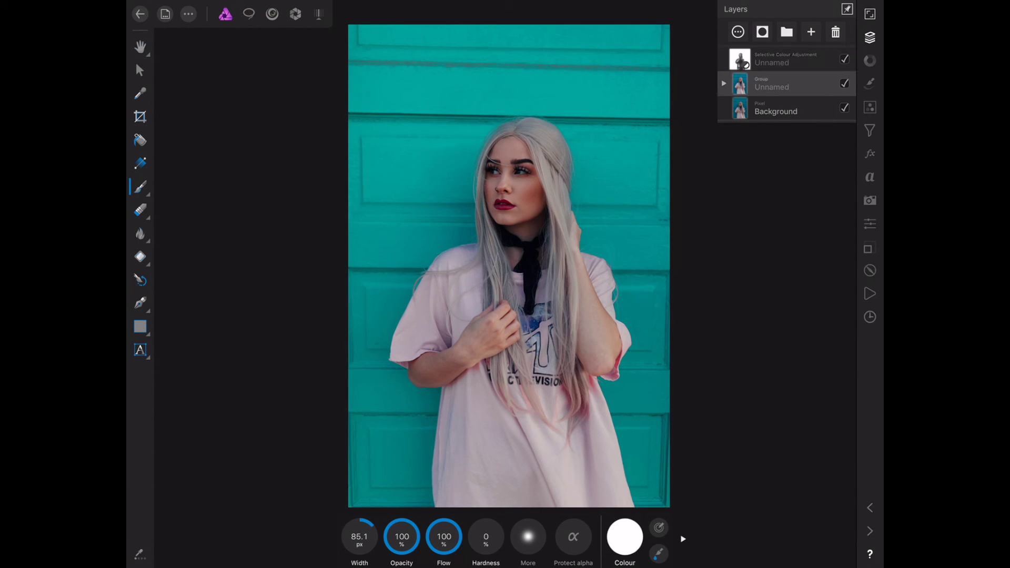
pyautogui.moveTo(773, 59); pyautogui.dragTo(774, 83)
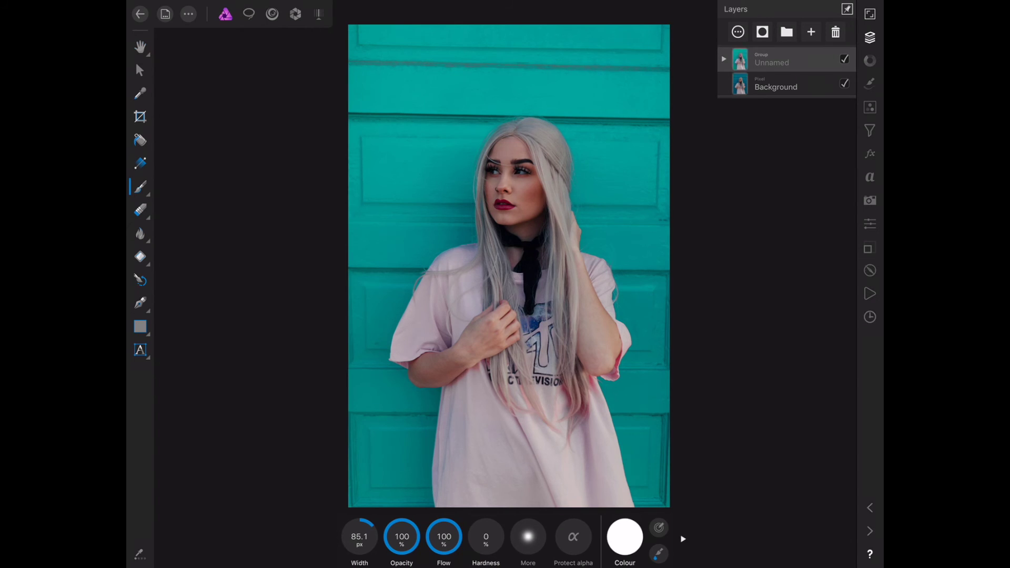
pyautogui.click(844, 59)
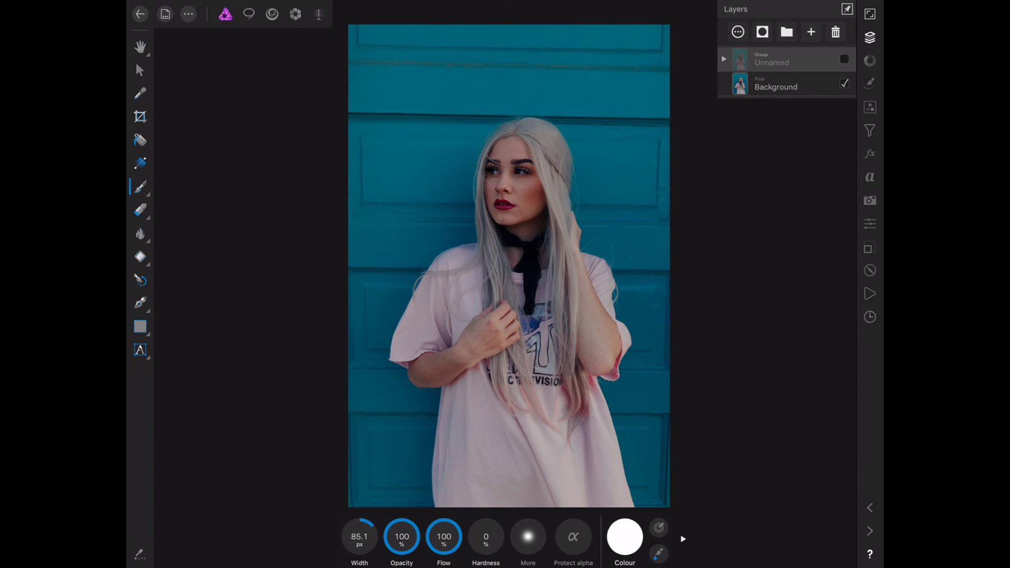
pyautogui.click(844, 59)
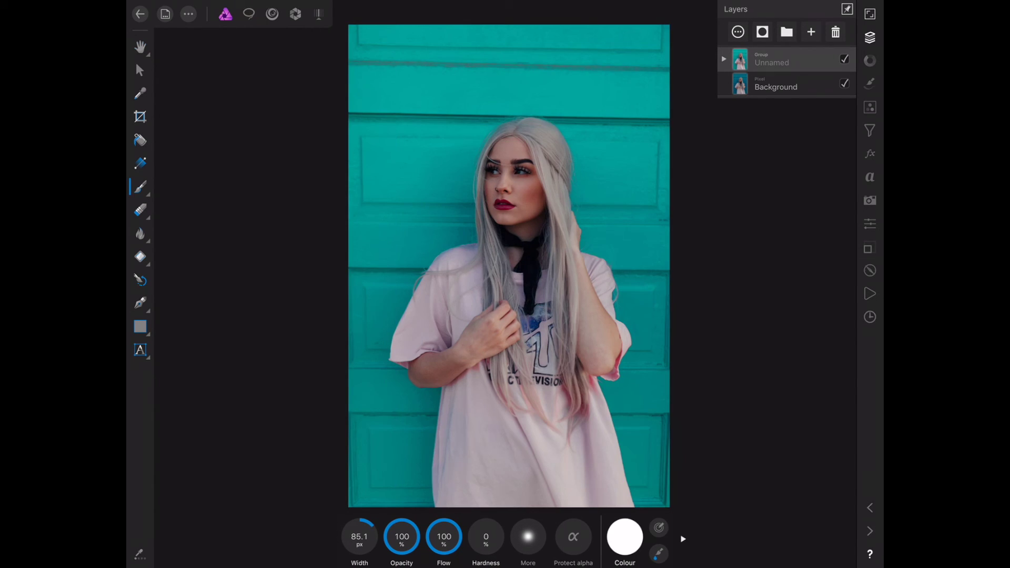
pyautogui.scroll(-3, 505, 284)
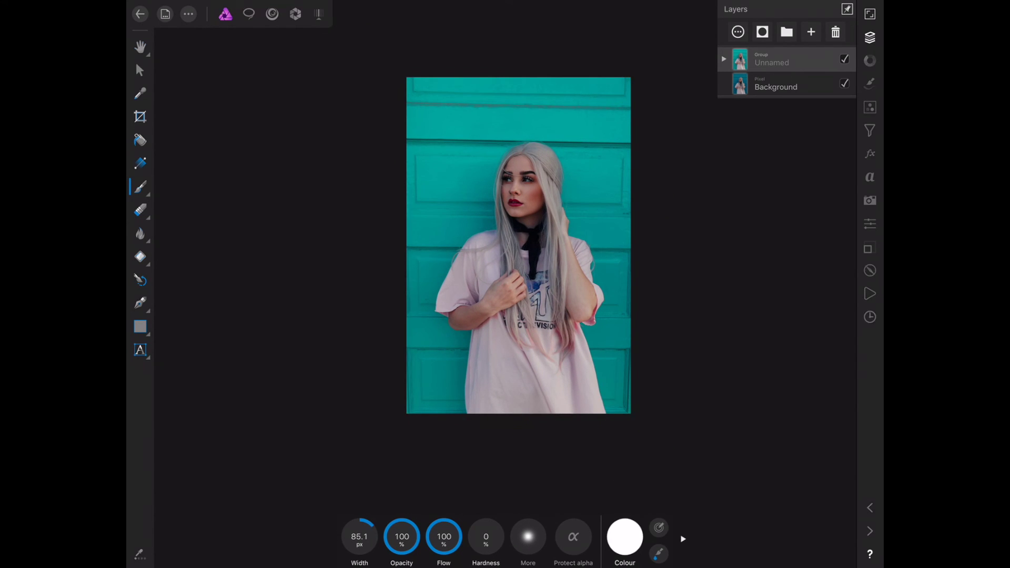
pyautogui.scroll(3, 505, 284)
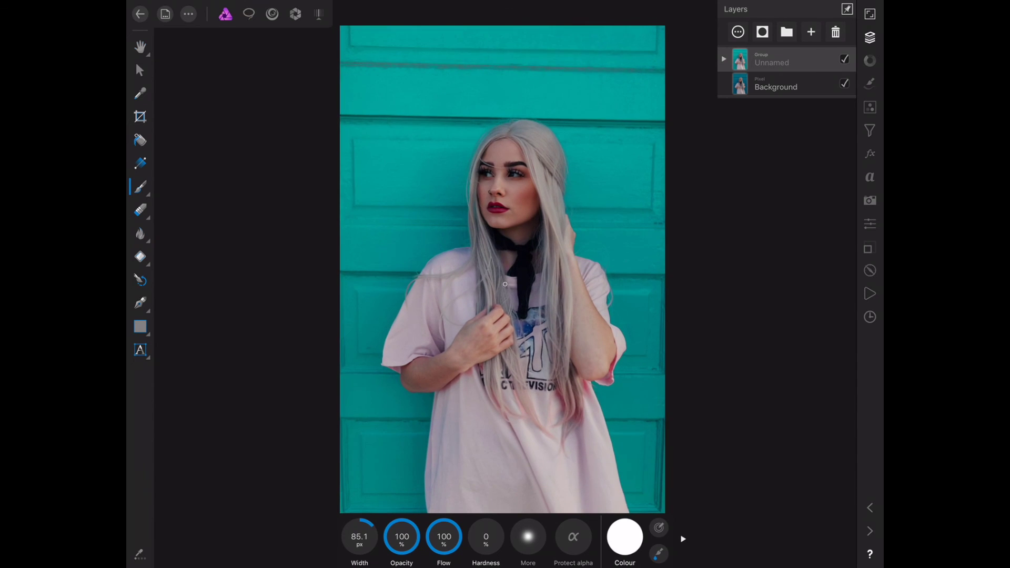
# Step: Export the portrait as a best-quality JPEG and save it to the photo library
pyautogui.click(165, 13)
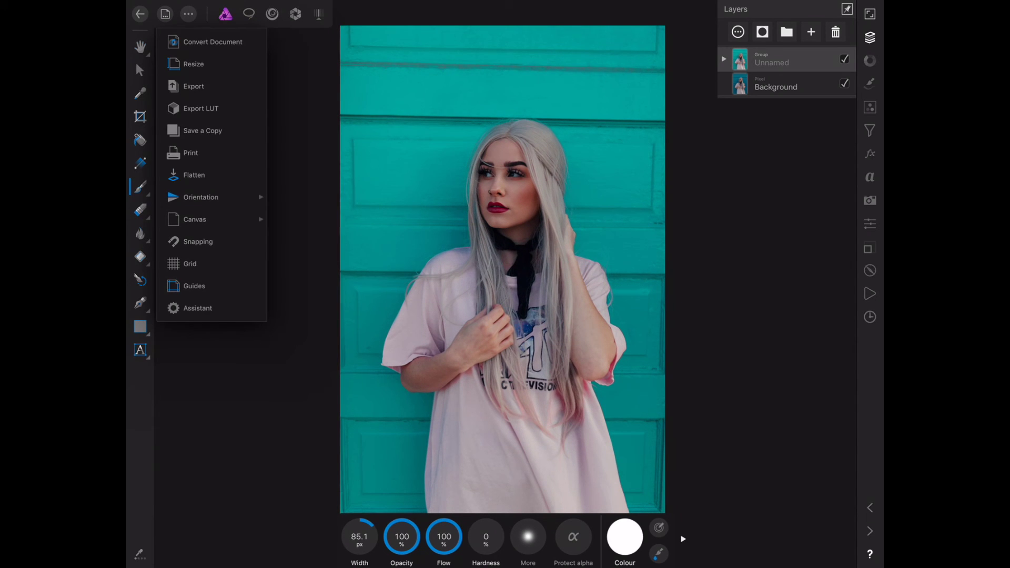
pyautogui.click(193, 85)
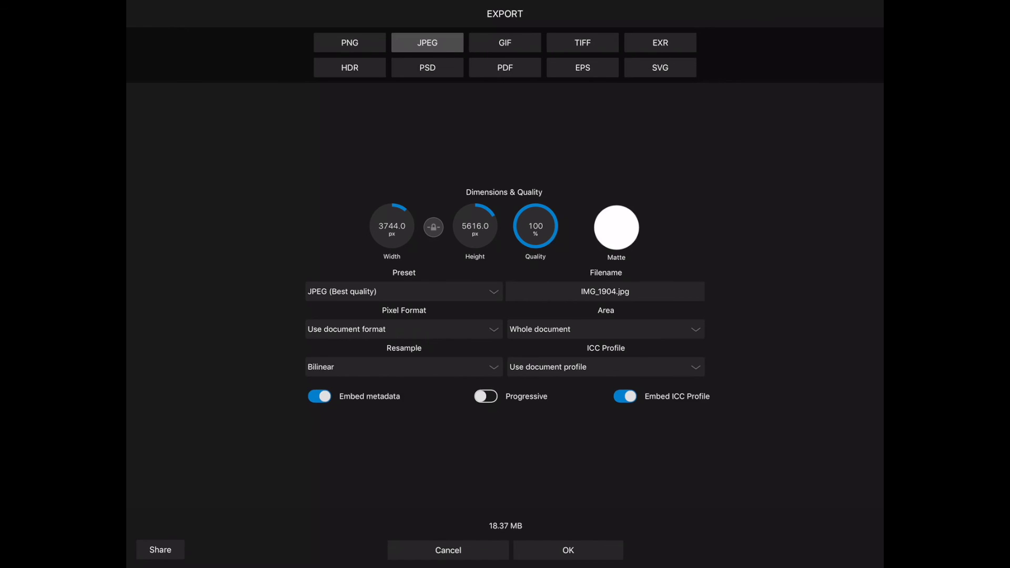
pyautogui.click(160, 550)
pyautogui.click(161, 484)
# Step: Send the JPEG via AirDrop to the Mac, then close the export dialog and document
pyautogui.click(159, 550)
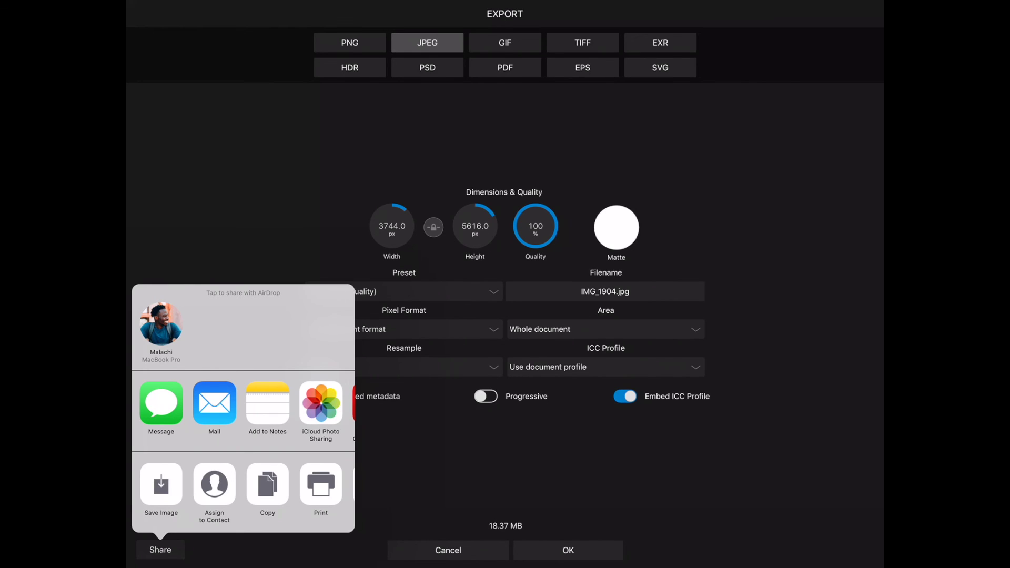
pyautogui.click(161, 323)
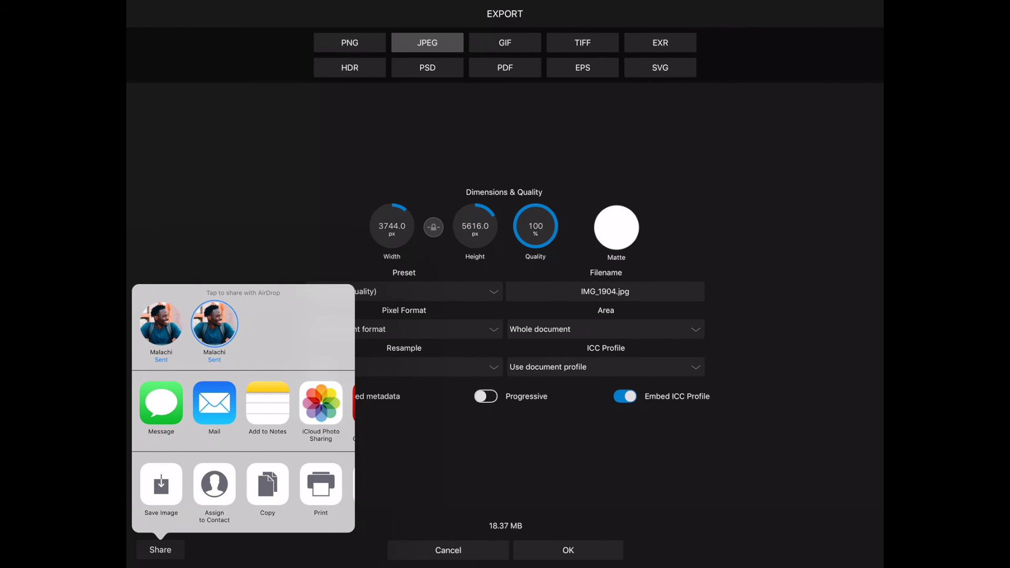
pyautogui.click(447, 550)
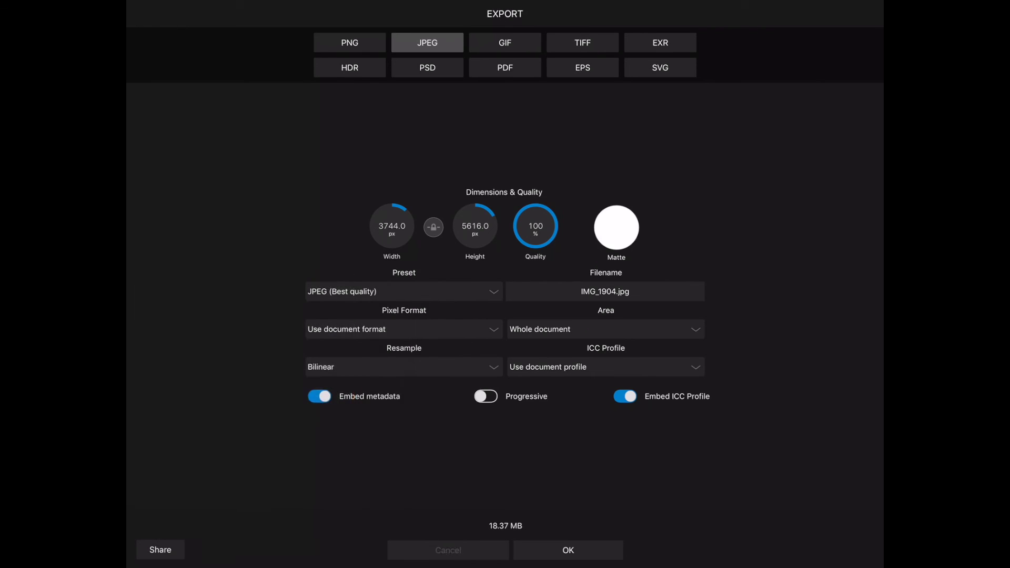
pyautogui.click(139, 13)
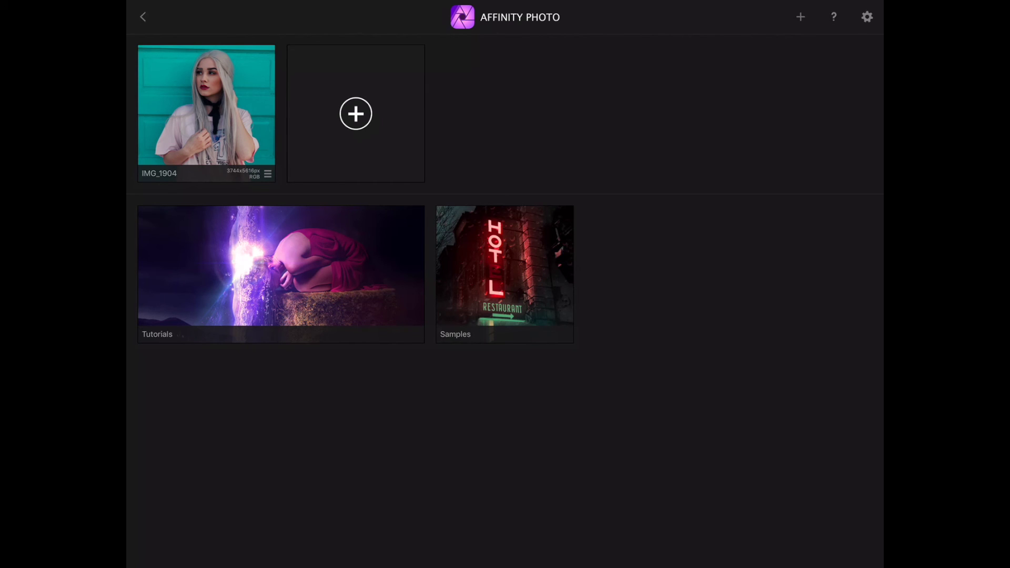
# Step: Glance at the iPad notification centre and Today widgets, then dismiss them back to the gallery
pyautogui.moveTo(505, 3); pyautogui.dragTo(505, 368)
pyautogui.moveTo(368, 263); pyautogui.dragTo(789, 263)
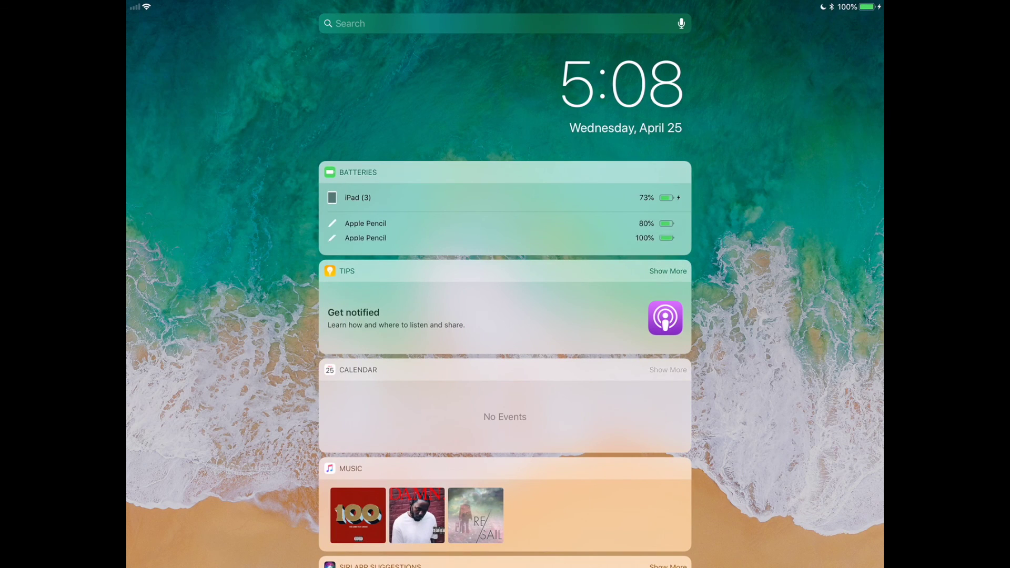
pyautogui.moveTo(505, 566); pyautogui.dragTo(505, 158)
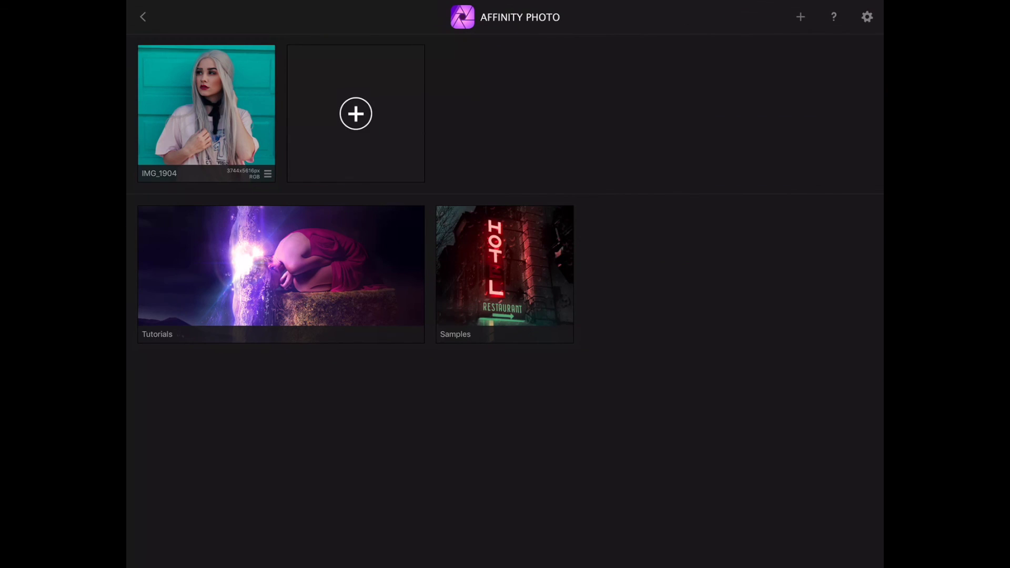